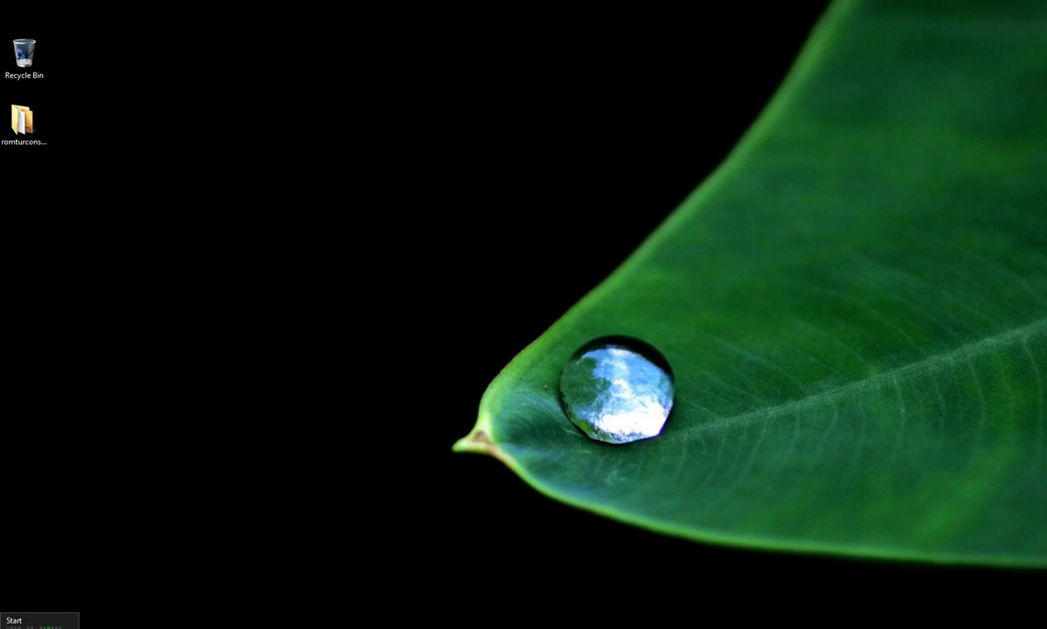
Review the current Romtur Consult home page in Chrome and return to the desktop
mouse_move(31, 626)
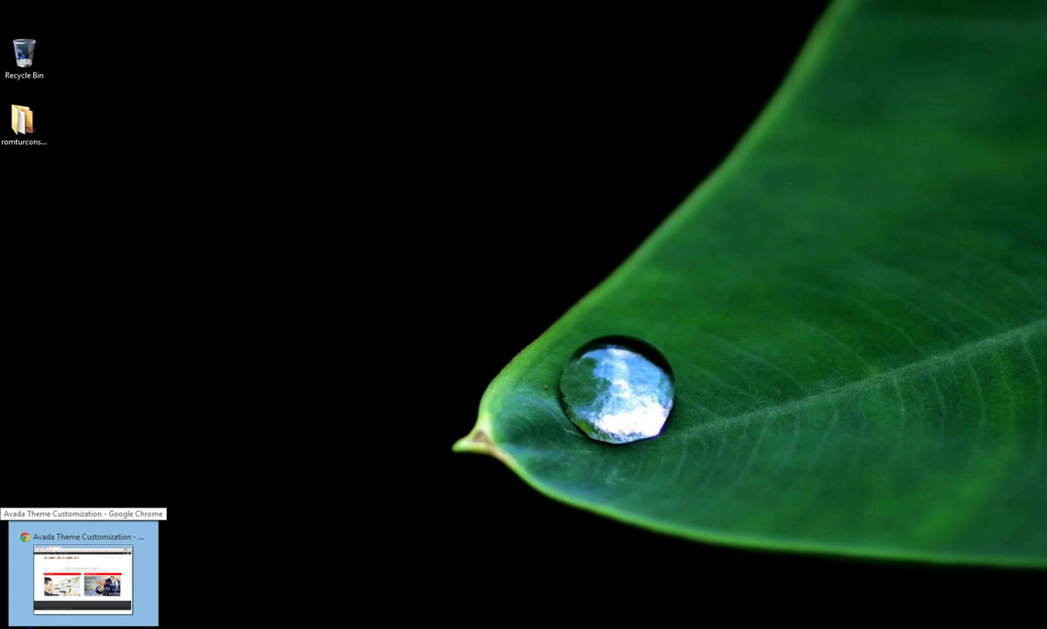
click(83, 577)
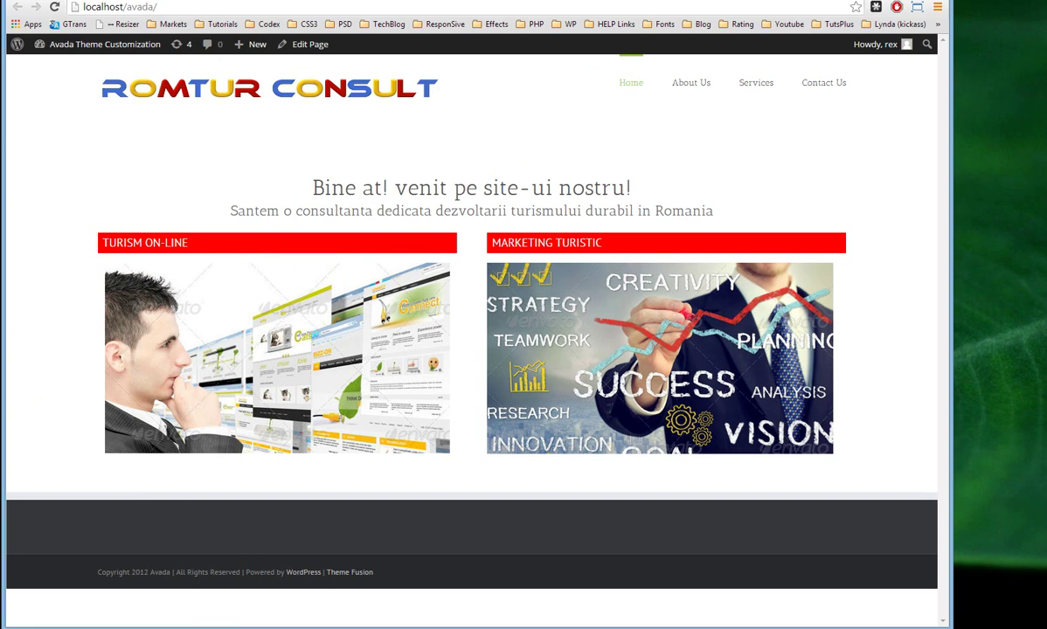
key(super+d)
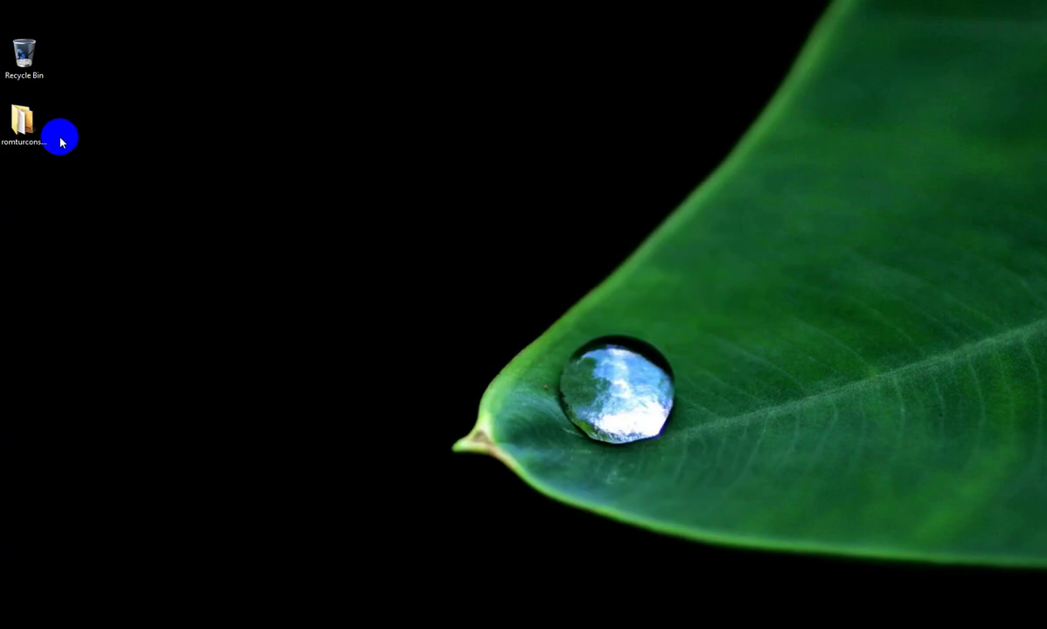
Open the header sketch 3. original_HEADER-SLIDER-PAGE2.jpg from the instructions subfolder within the romturconsult folder
double_click(13, 119)
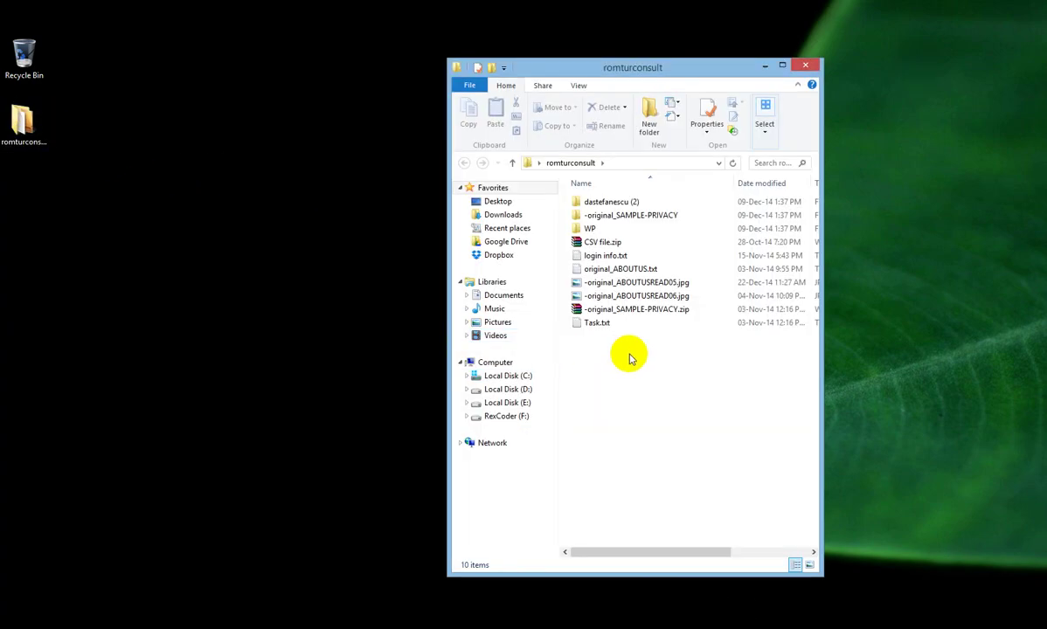
double_click(611, 202)
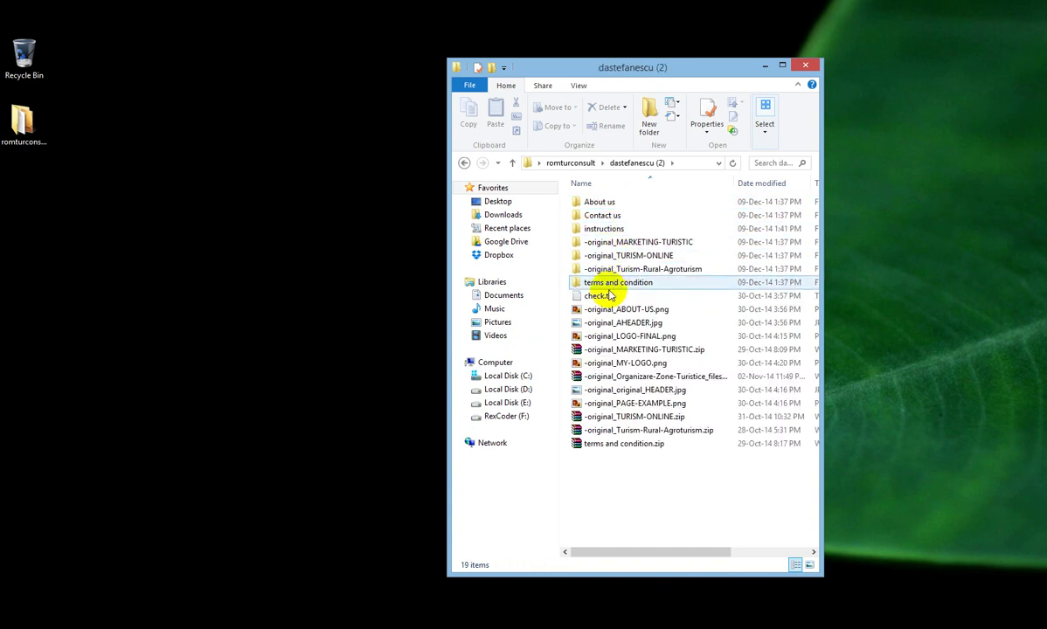
double_click(594, 228)
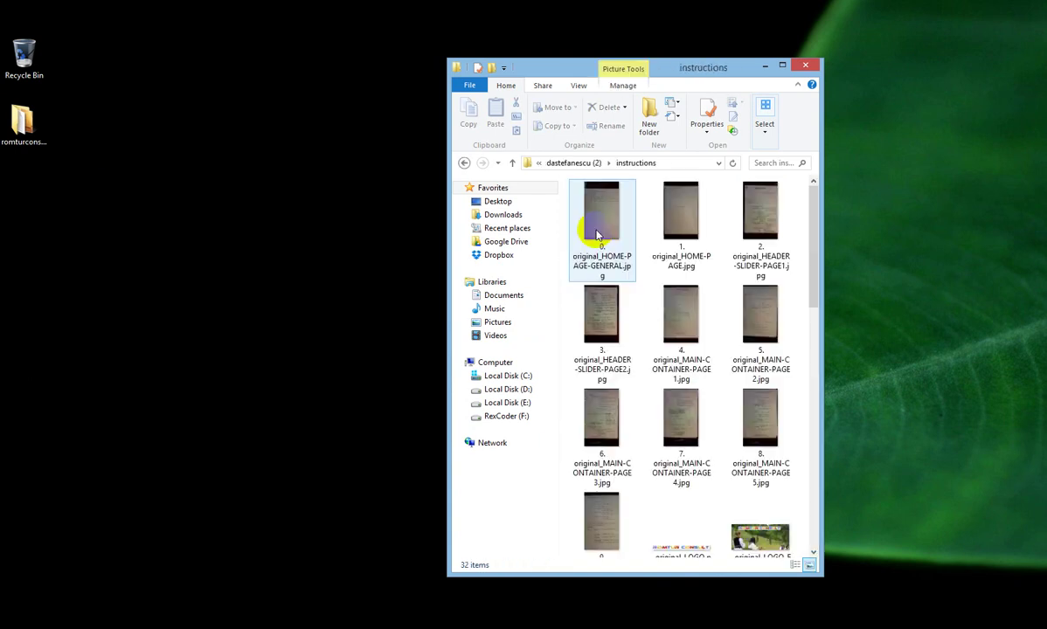
click(769, 255)
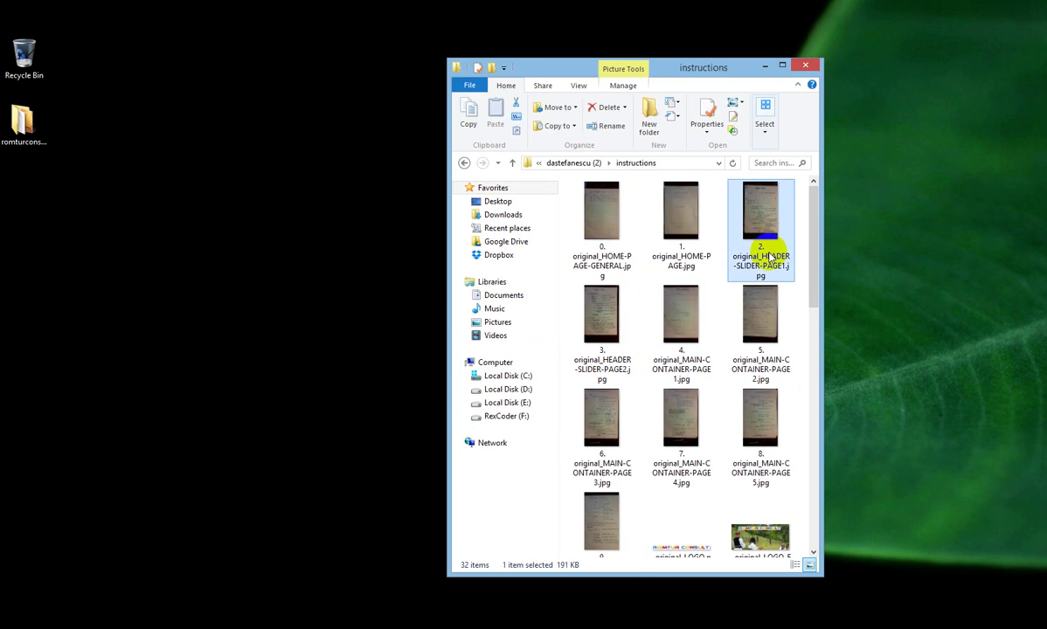
click(611, 328)
double_click(612, 327)
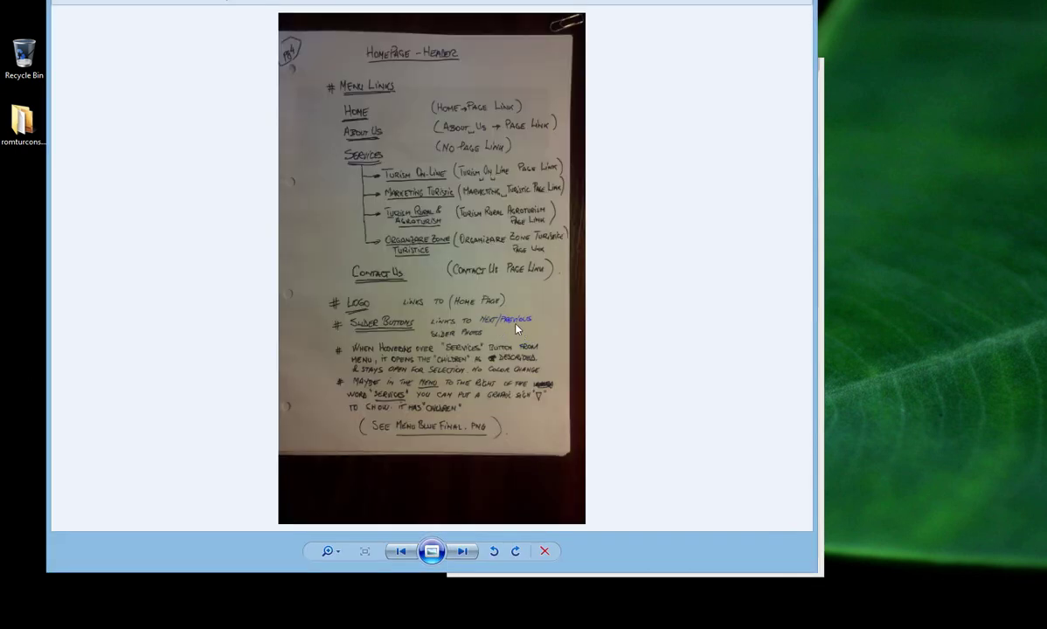
Examine the enlarged Main Container (Home Page) sketch and close the image viewer
key(Right)
key(Right)
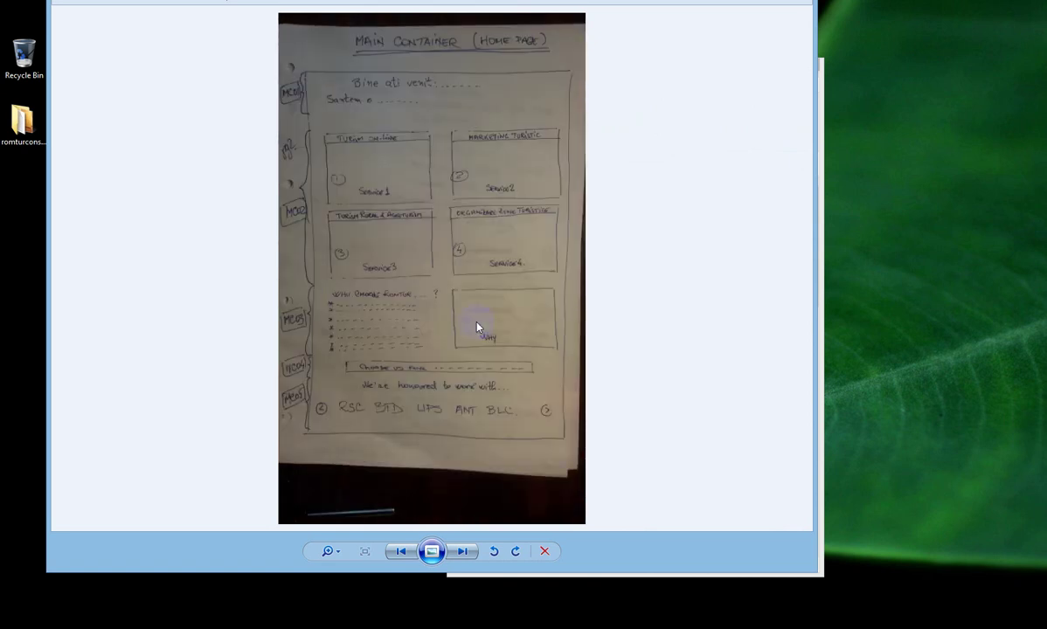
scroll(477, 328, up, 1)
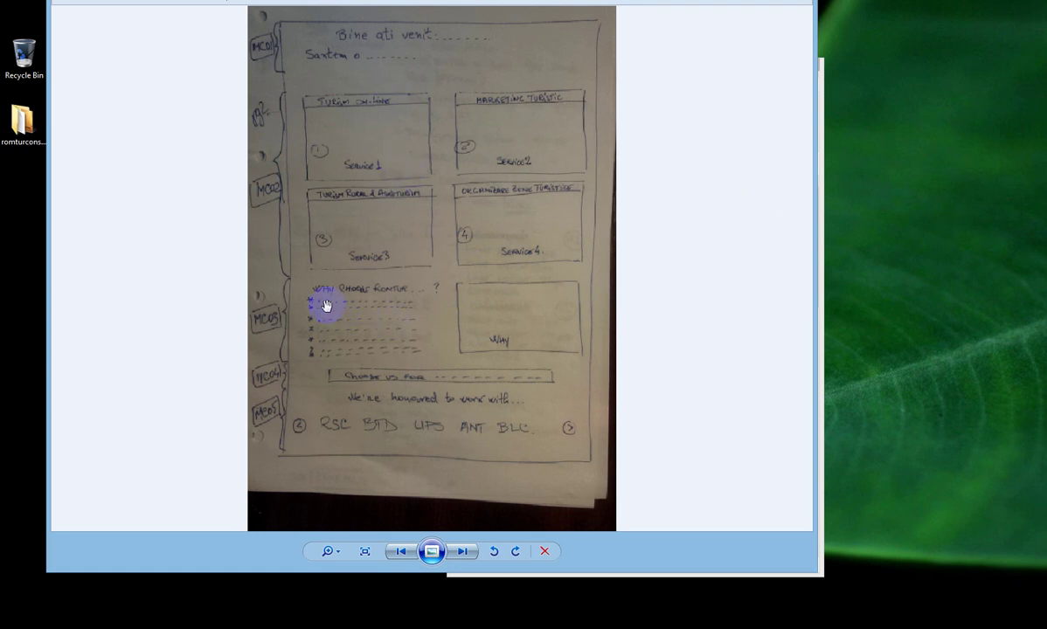
drag(817, 333, 944, 334)
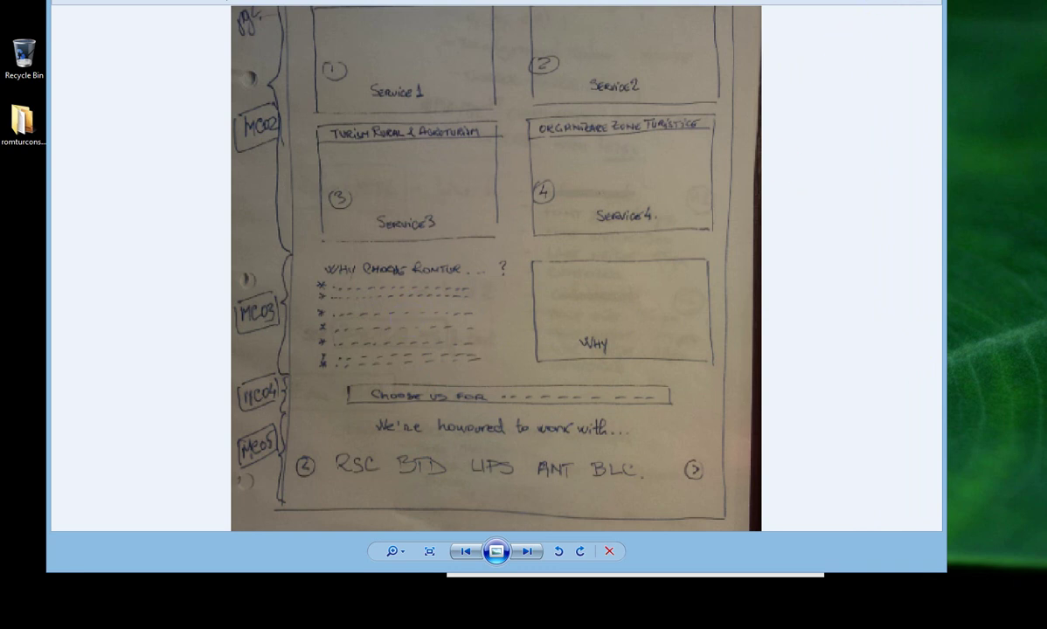
key(alt+F4)
Find original_MC03.txt in the instructions folder, read its text lines and close it
right_click(306, 125)
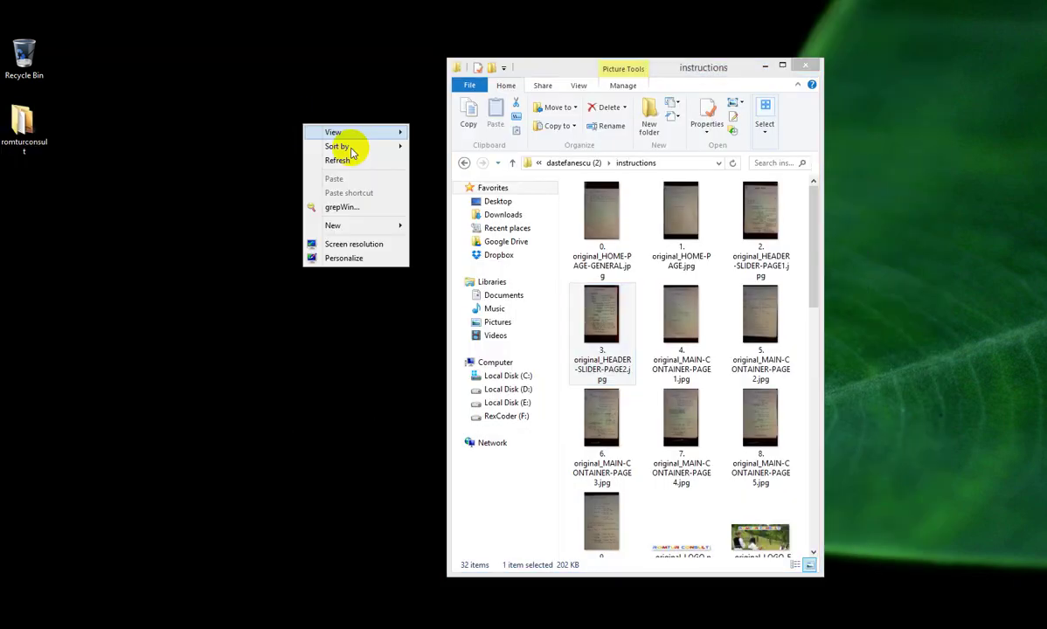
click(354, 159)
scroll(666, 416, down, 6)
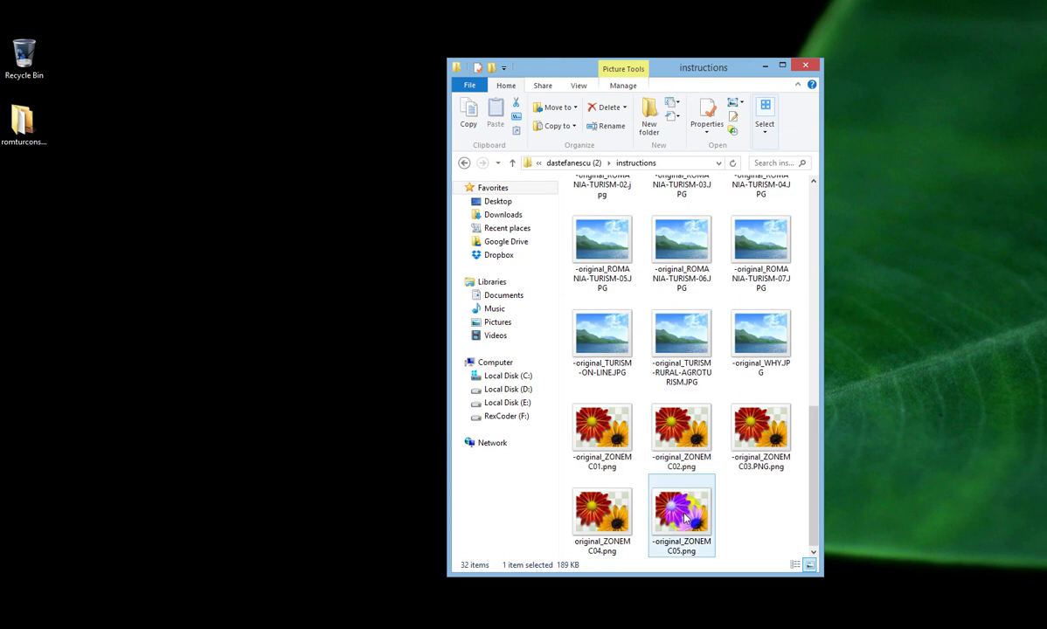
click(743, 452)
scroll(743, 452, up, 10)
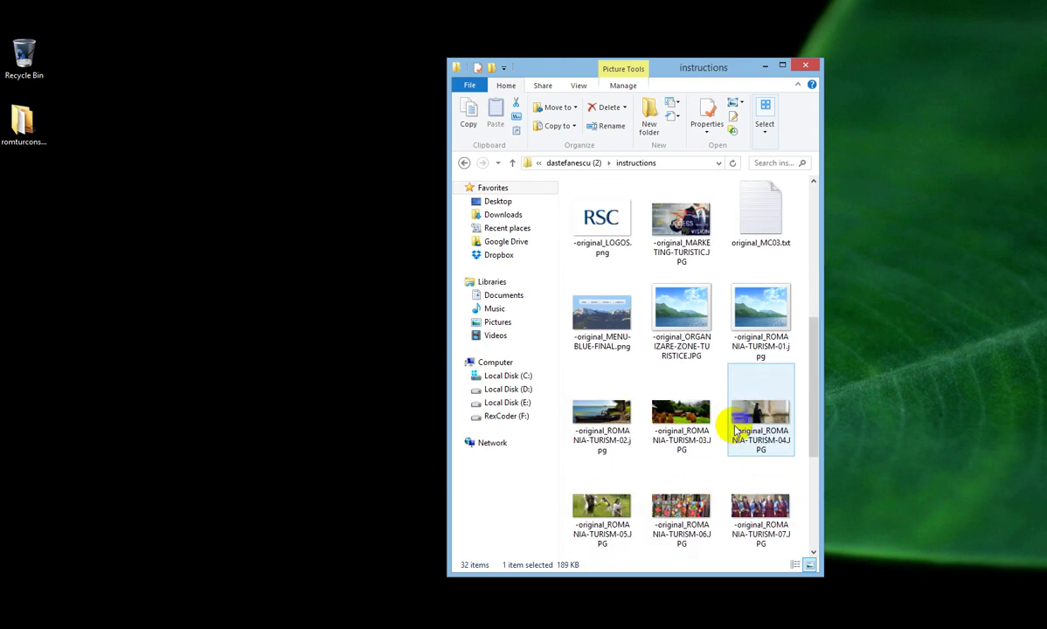
scroll(759, 525, down, 10)
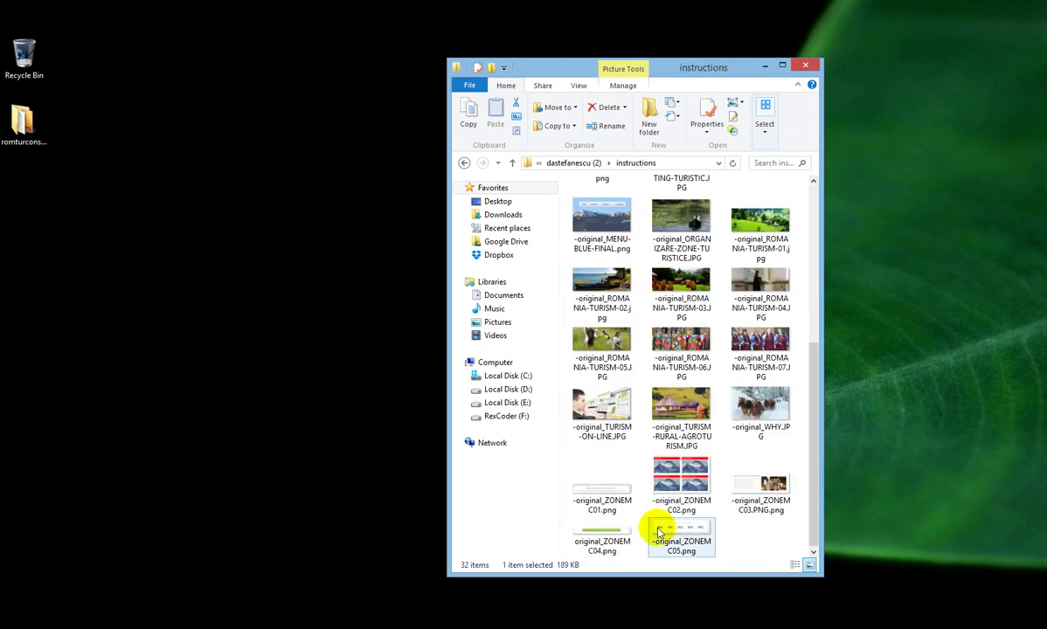
scroll(745, 463, up, 6)
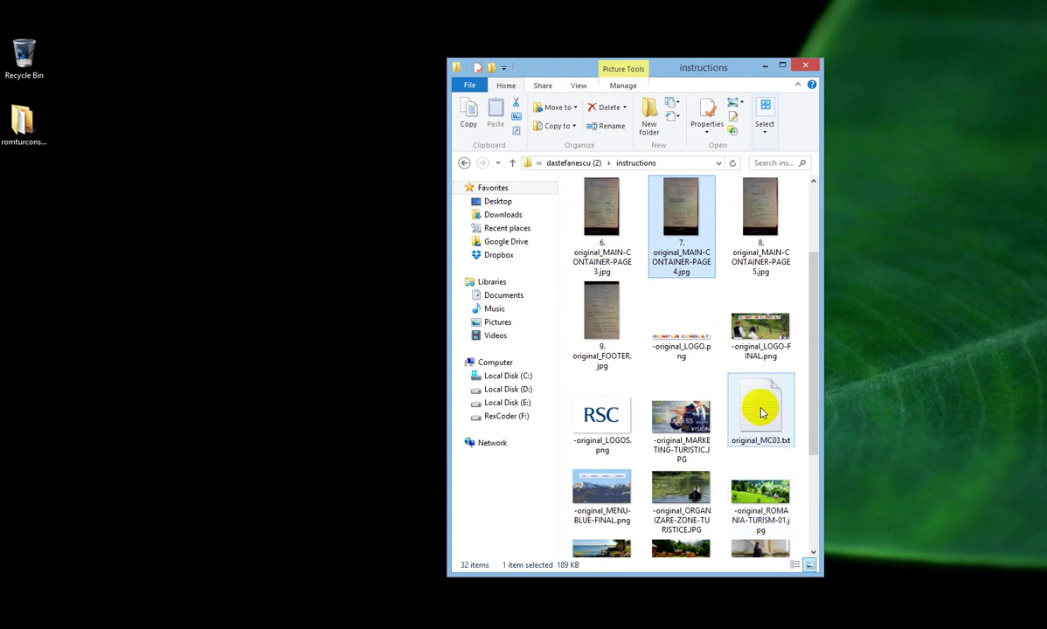
double_click(762, 406)
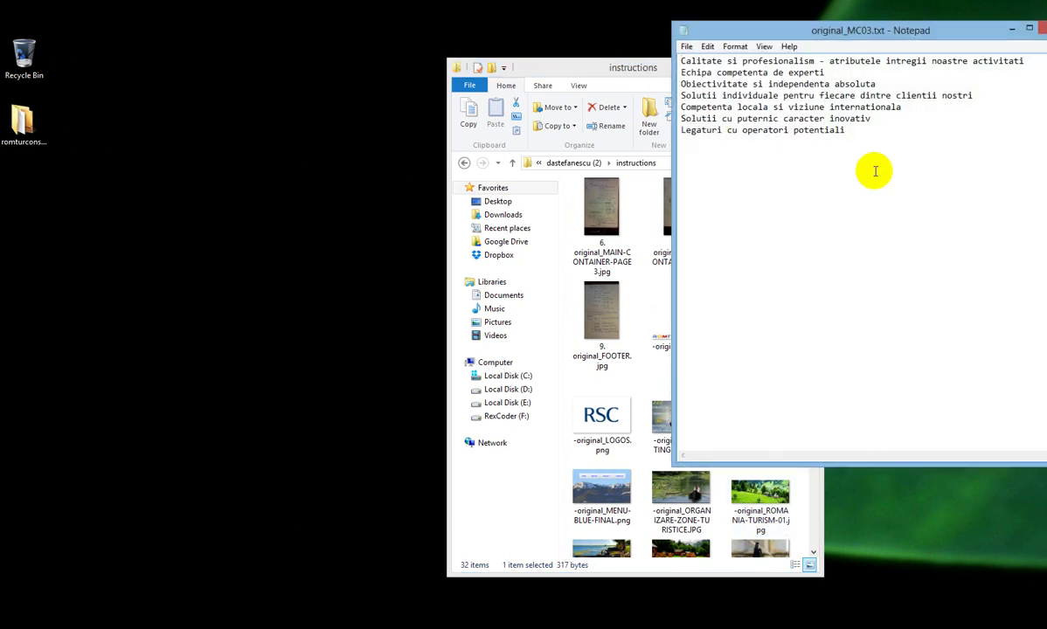
drag(753, 41, 503, 82)
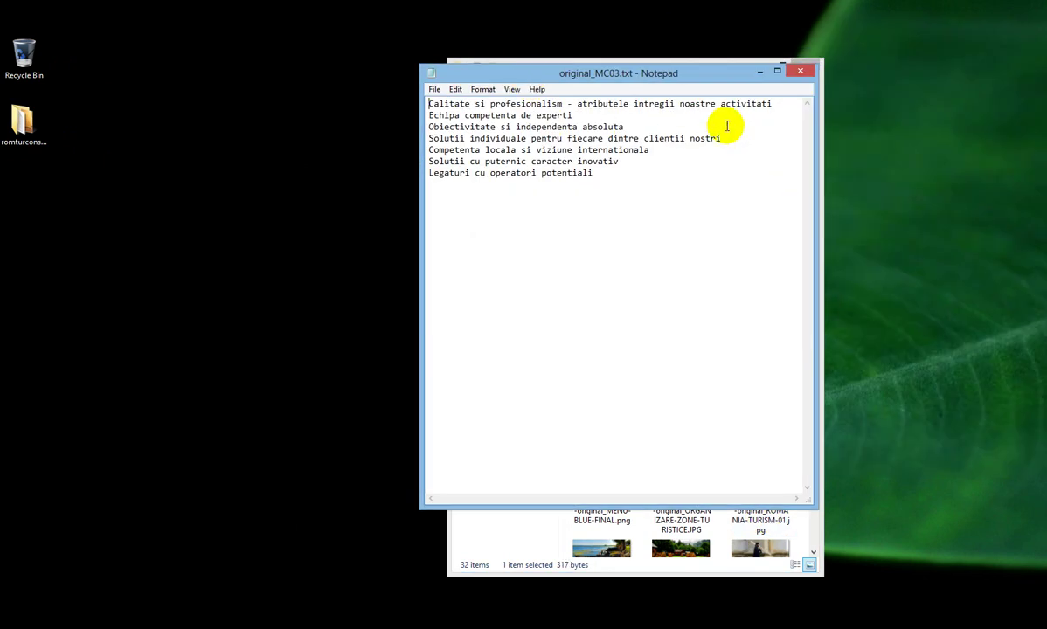
click(802, 77)
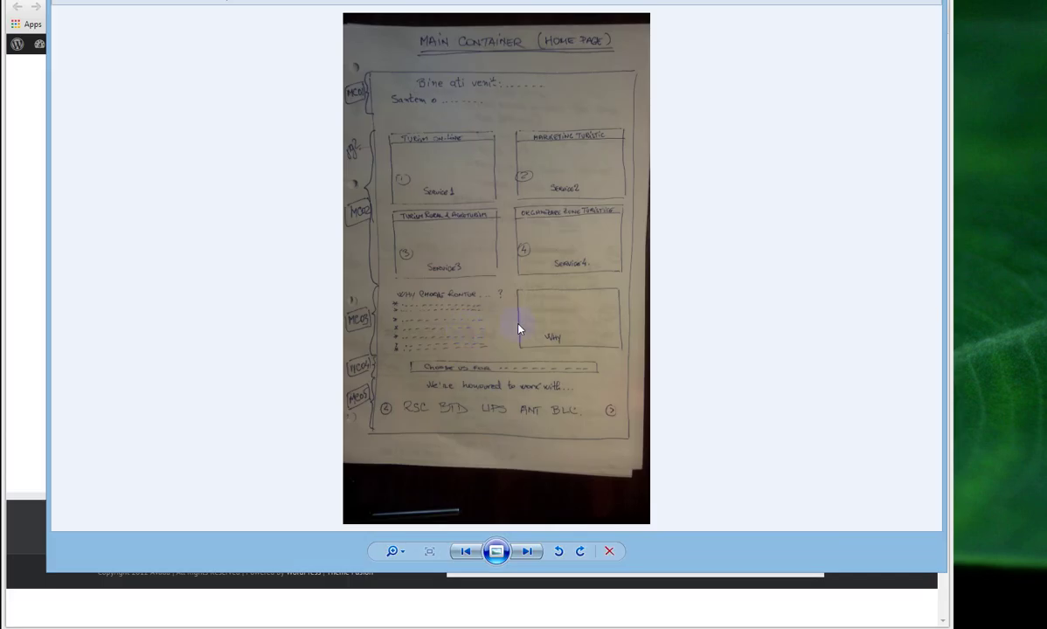
Compare the MC03 section of the home page sketch with the mockup image -original_ZONEMC03.PNG.png
scroll(533, 298, up, 2)
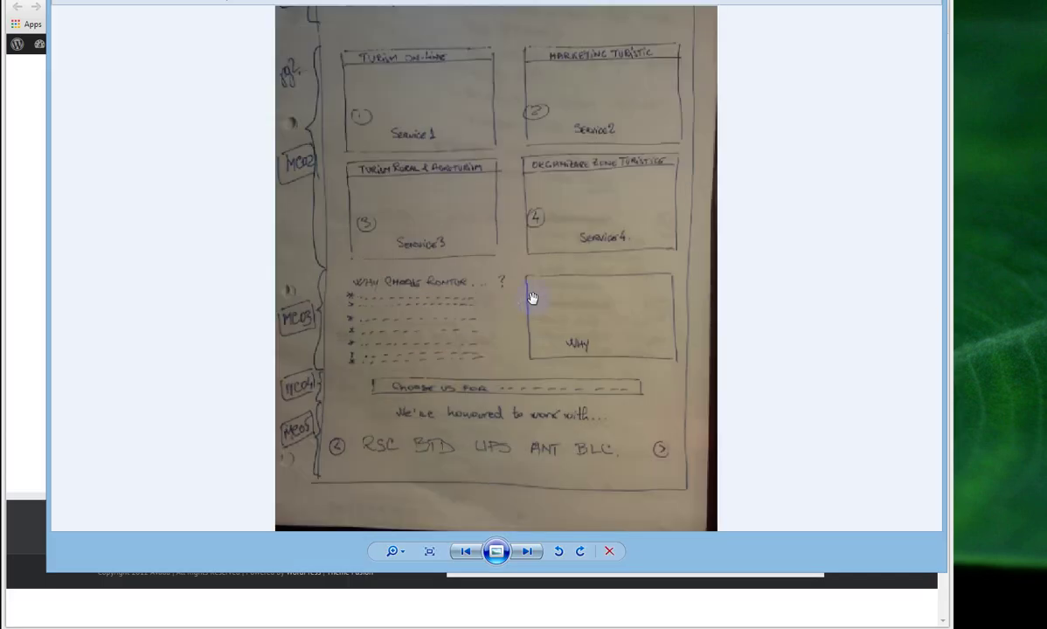
scroll(478, 320, up, 1)
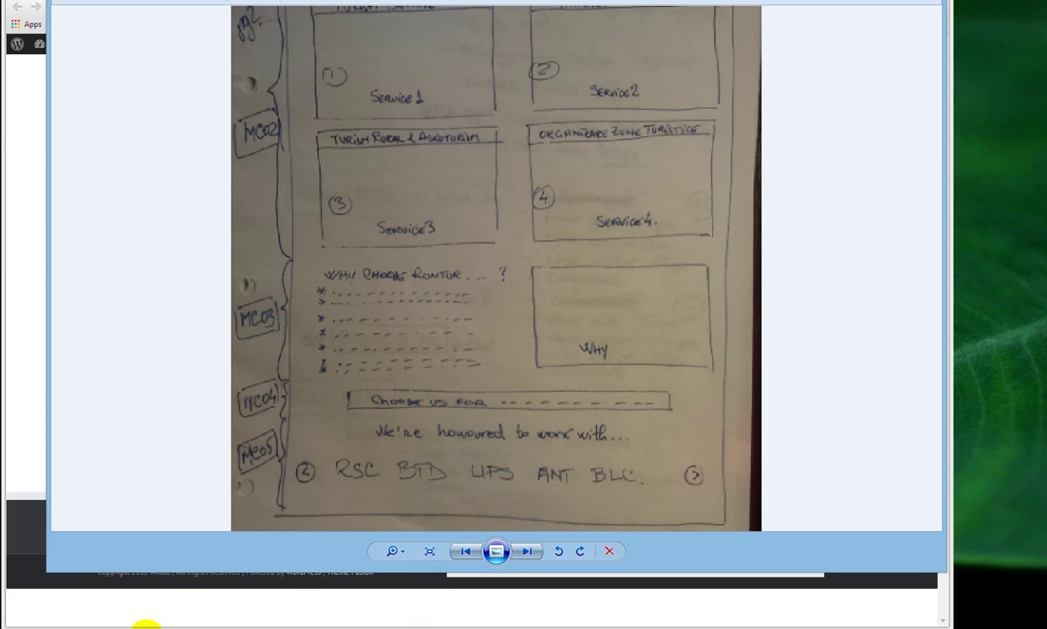
click(320, 570)
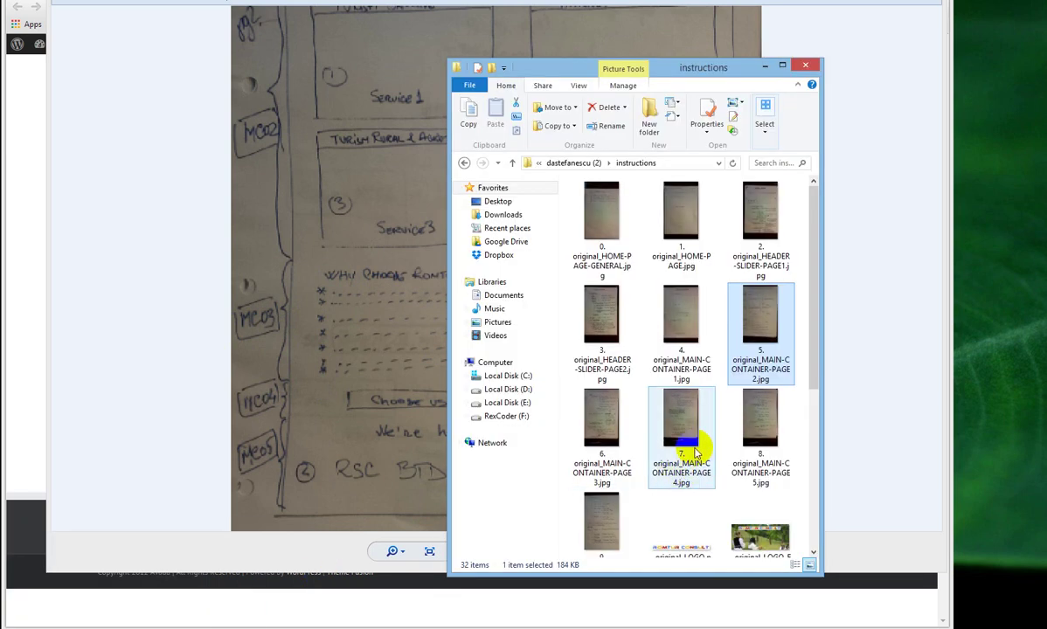
scroll(693, 427, down, 5)
scroll(705, 376, up, 3)
scroll(712, 395, down, 3)
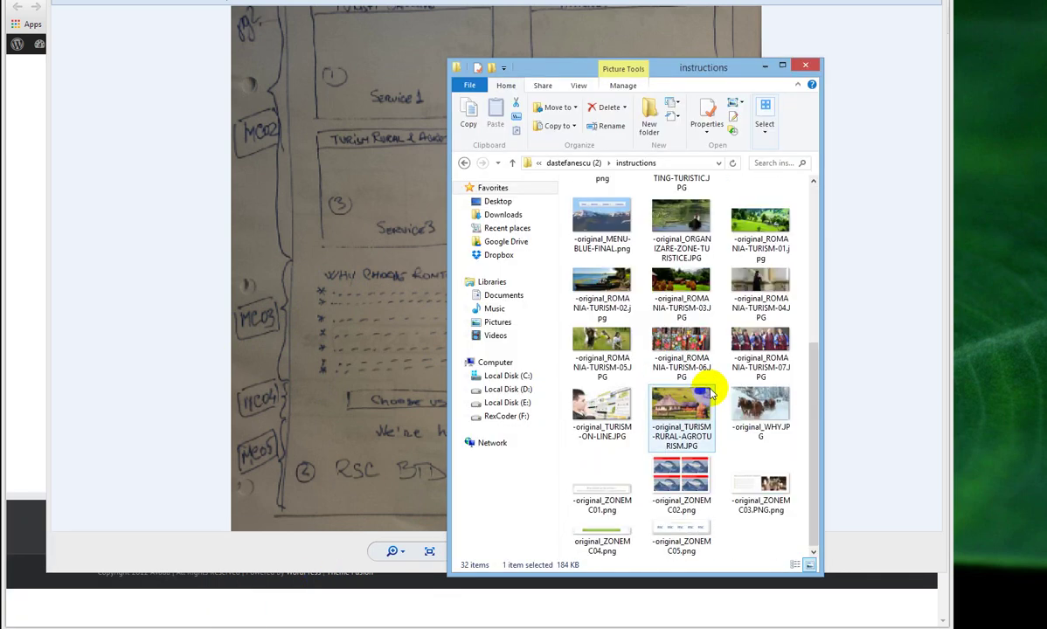
click(769, 512)
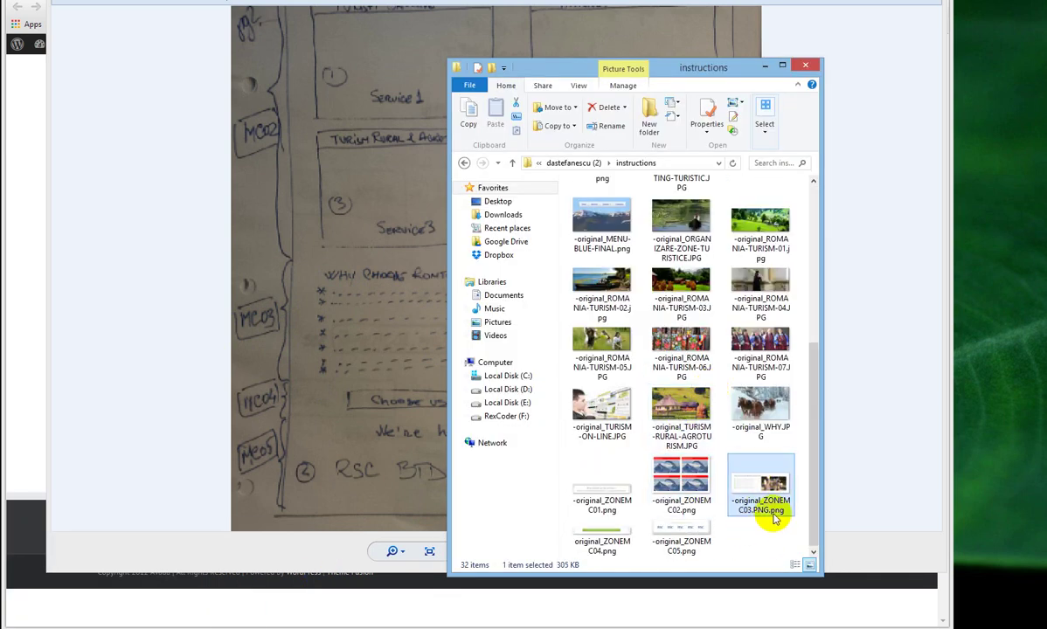
click(751, 495)
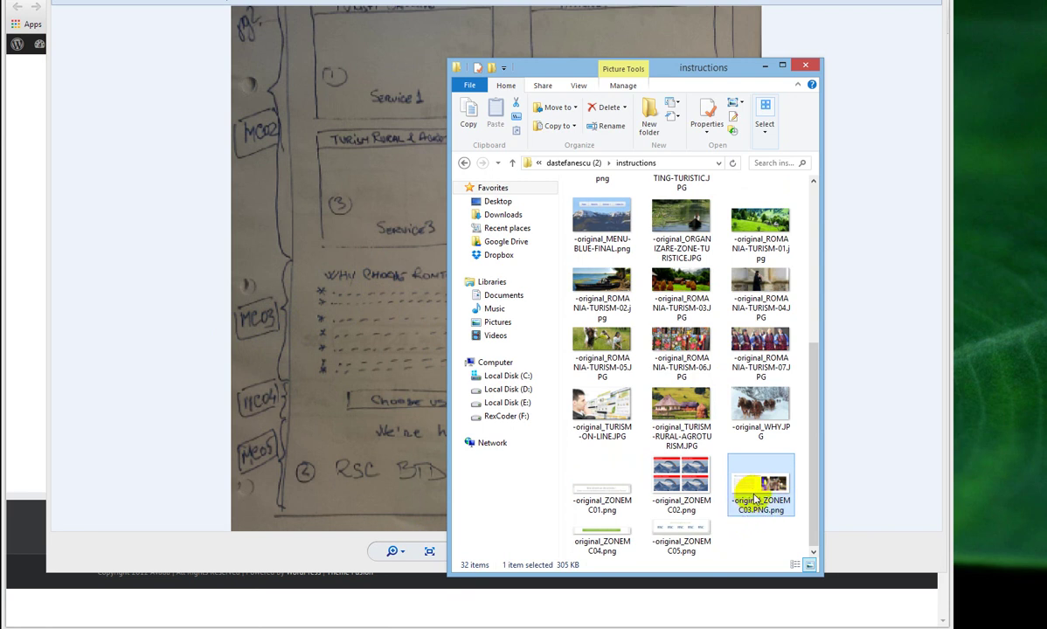
double_click(757, 500)
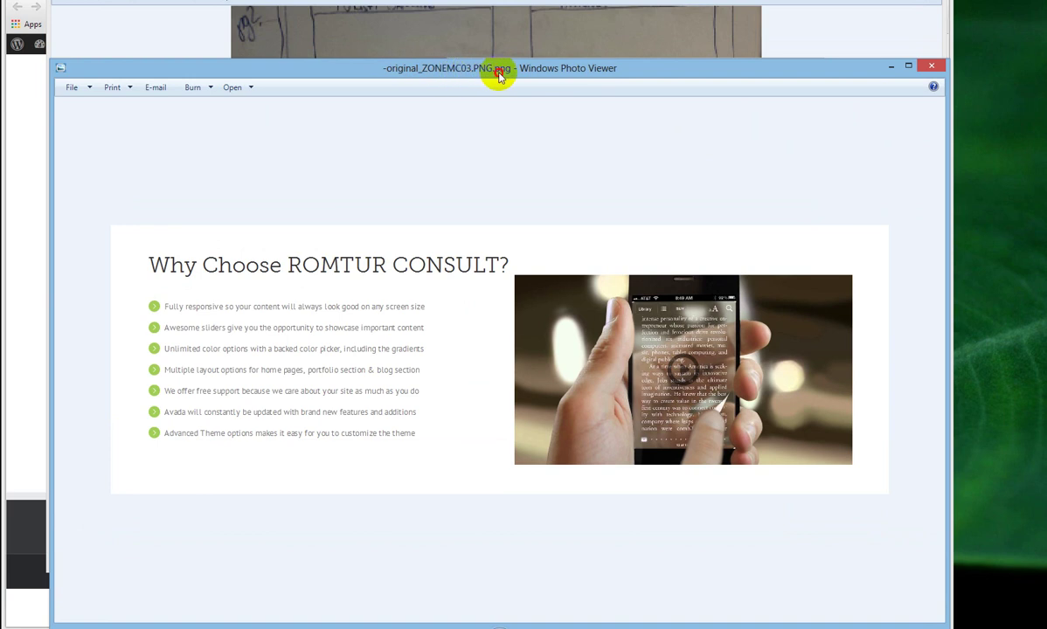
drag(500, 76, 489, 39)
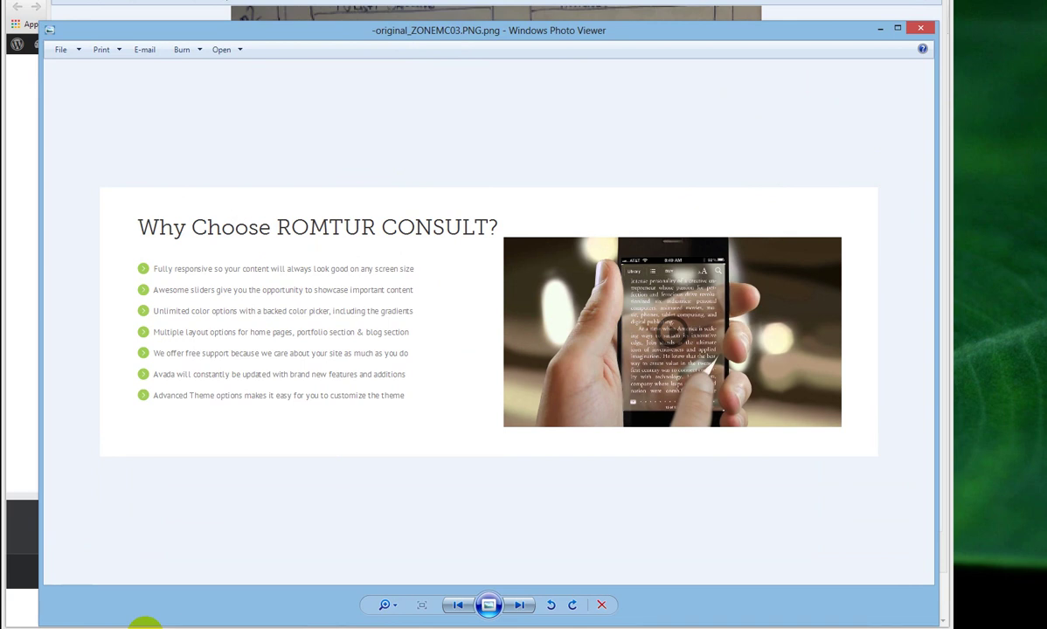
Reopen original_MC03.txt from the instructions folder and keep it minimised as the text source
mouse_move(147, 624)
click(187, 599)
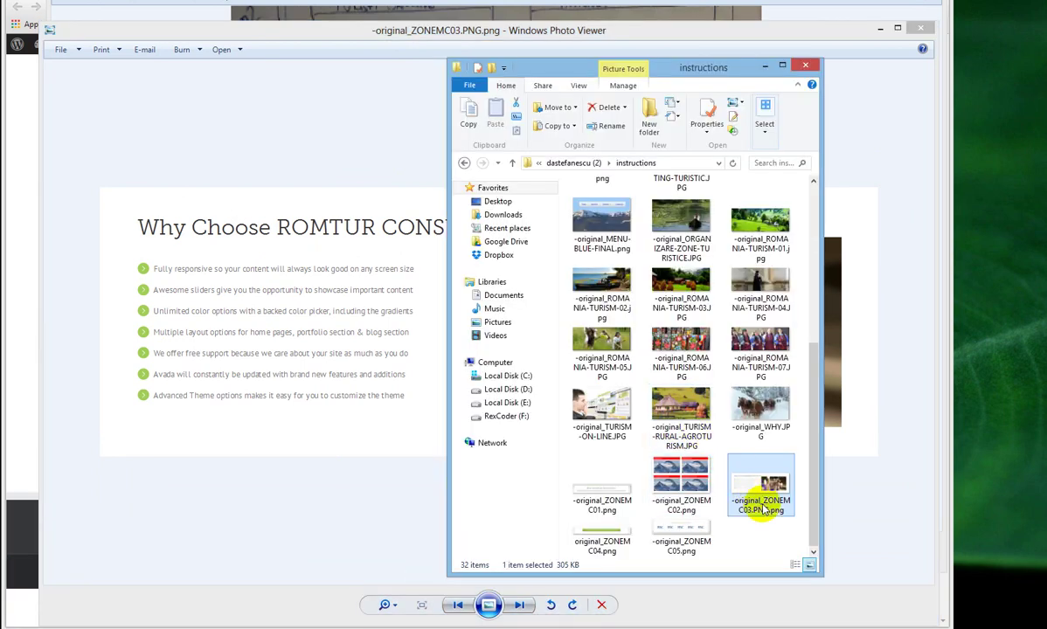
scroll(763, 512, up, 5)
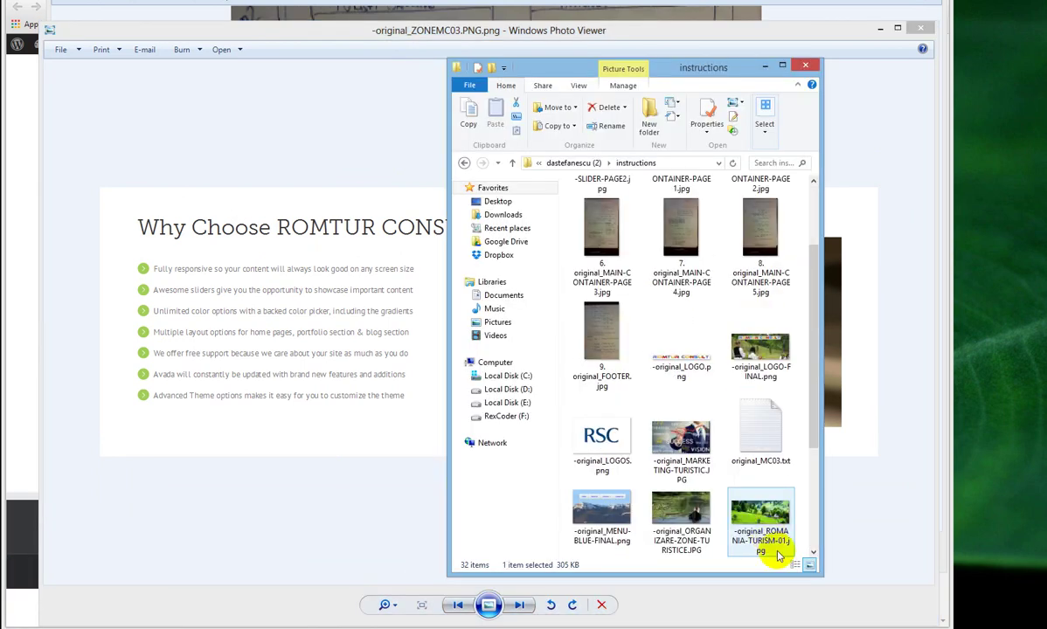
double_click(759, 425)
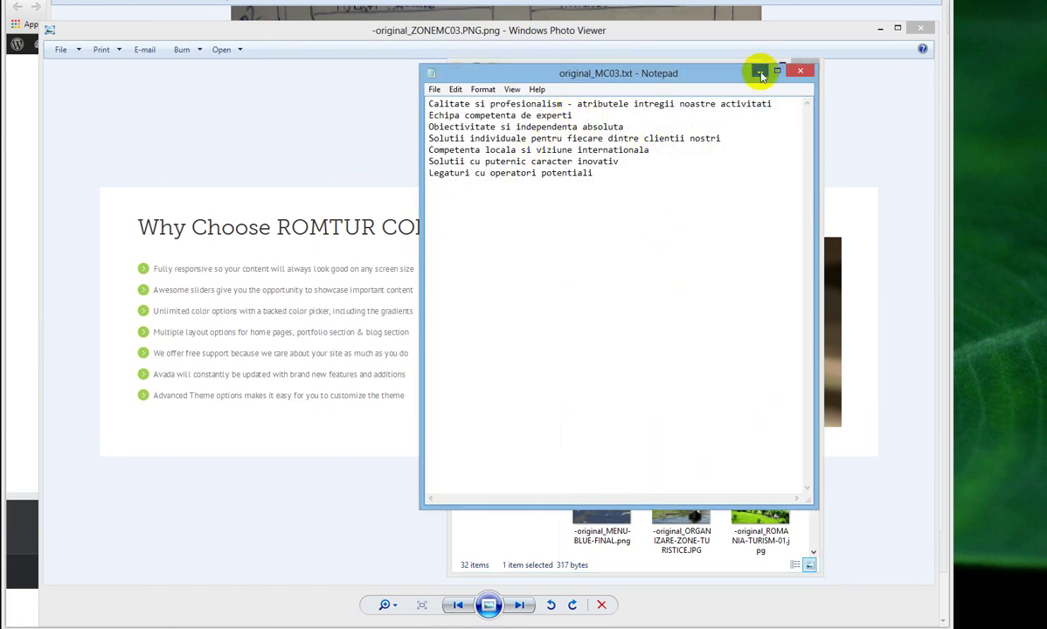
click(760, 72)
Put away the mockup and folder windows, switch to Chrome and open the home page for editing
click(879, 29)
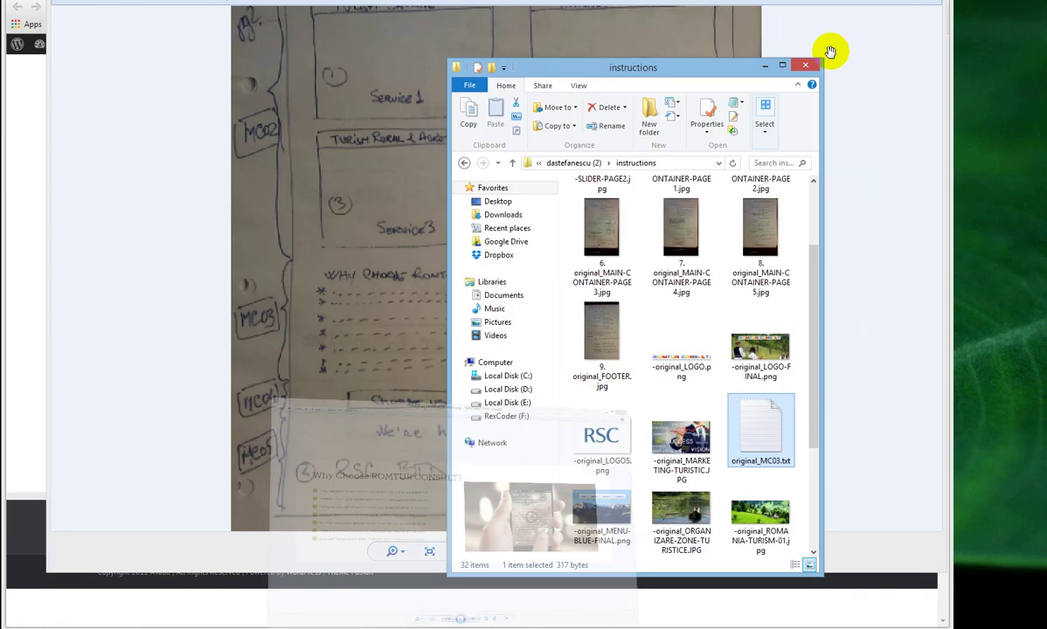
click(805, 65)
click(26, 625)
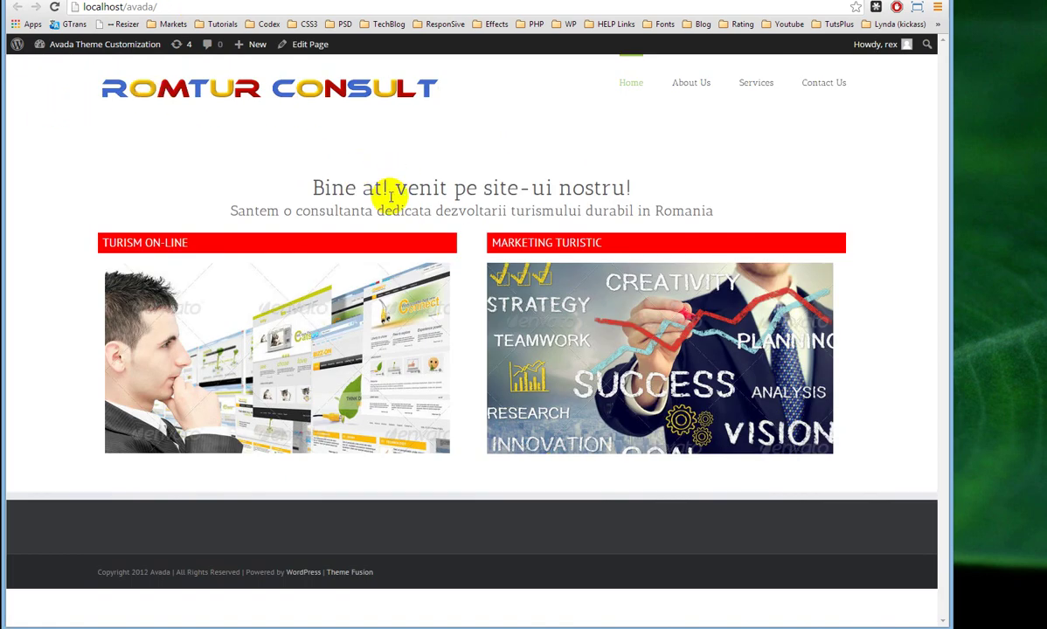
click(306, 51)
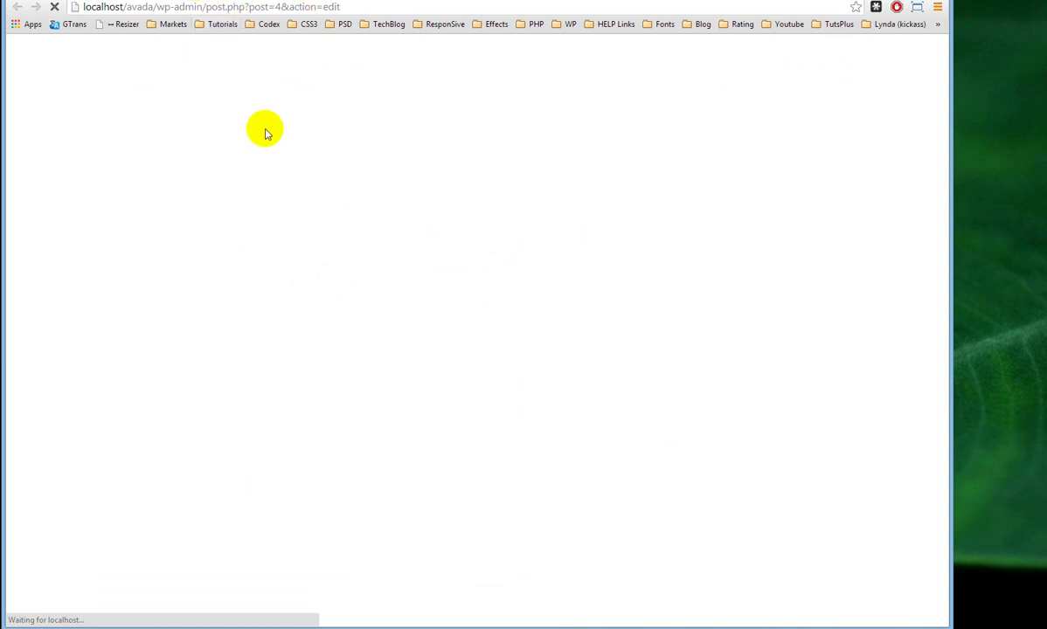
scroll(507, 442, down, 3)
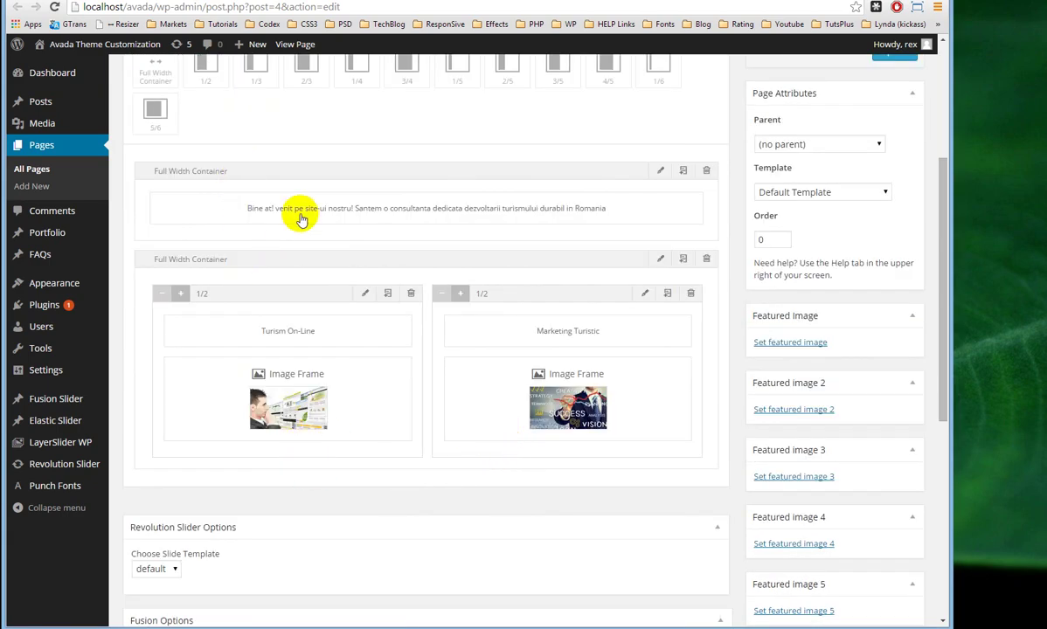
scroll(290, 217, up, 2)
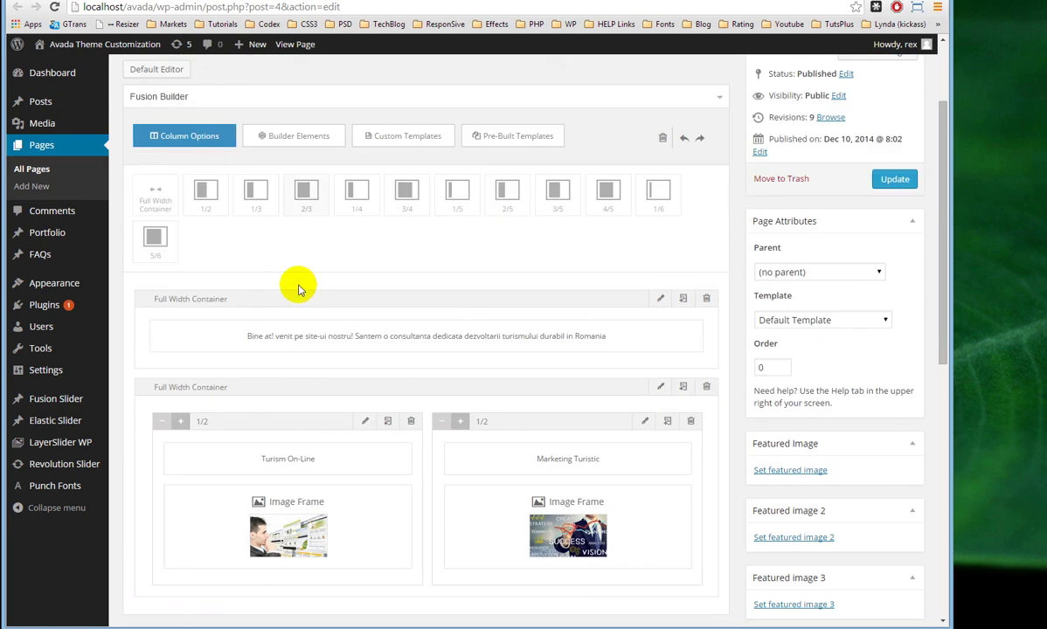
Add an empty Full Width Container below the existing ones on the Home page
click(152, 203)
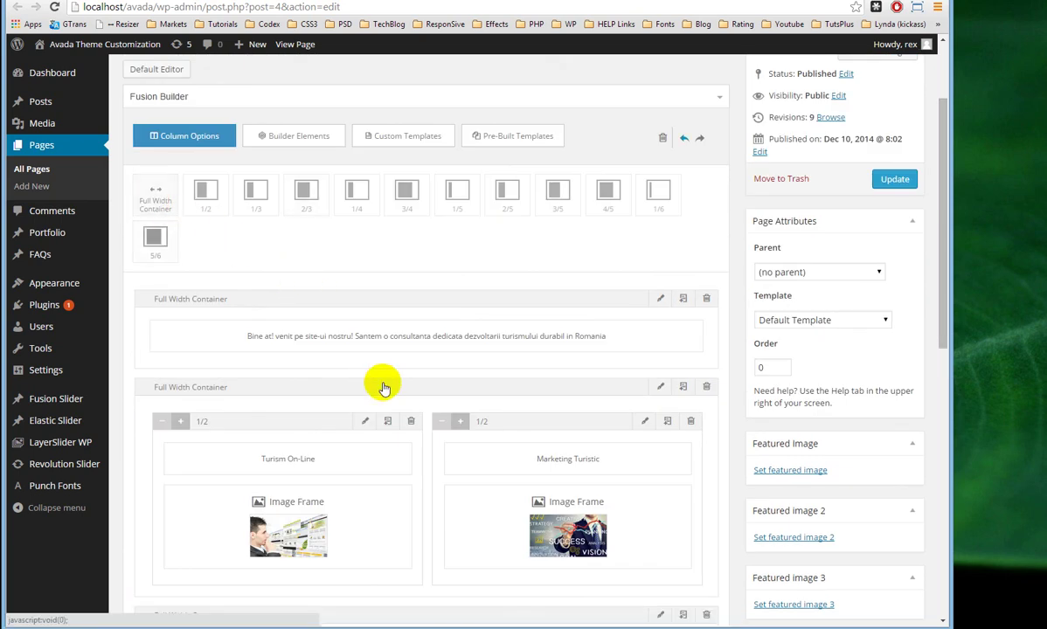
scroll(411, 429, down, 3)
scroll(450, 472, down, 1)
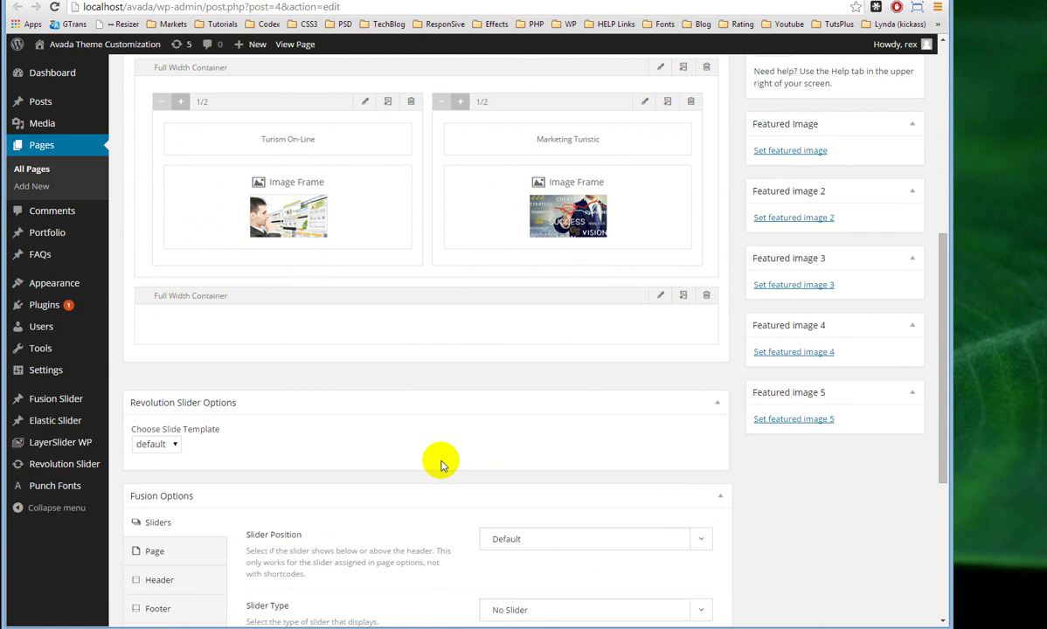
Compare the live home page with the mockup -original_ZONEMC03.PNG.png and return to the Home page editor
click(310, 2)
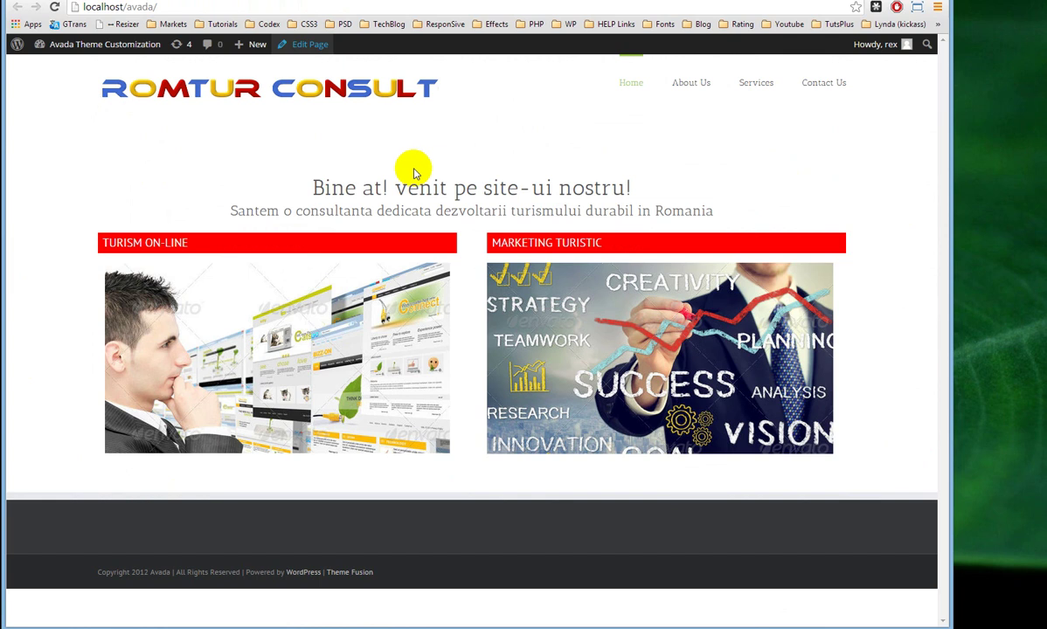
click(309, 44)
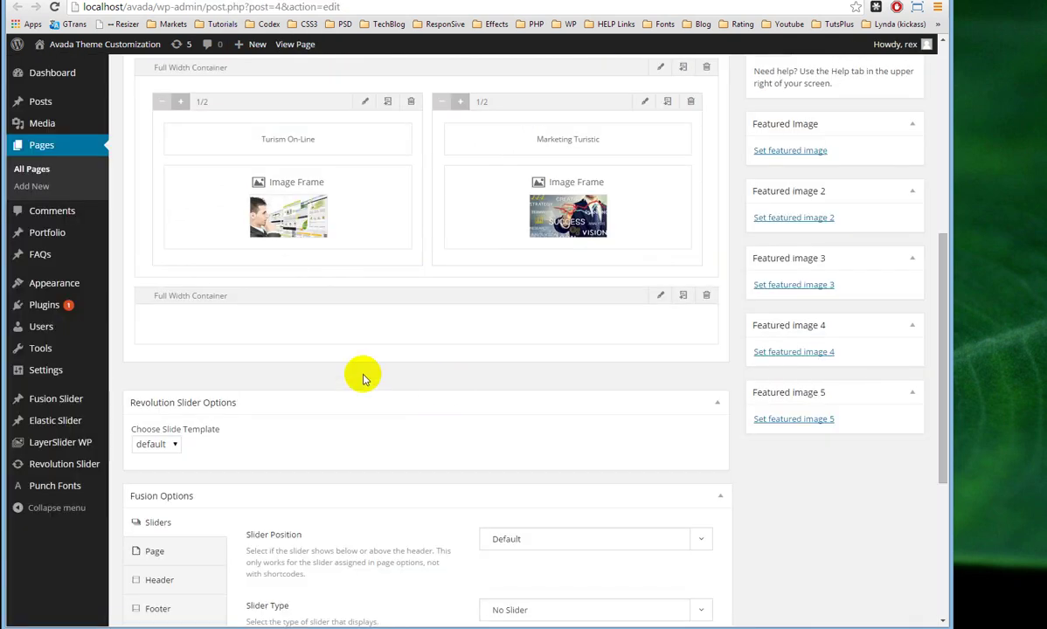
scroll(406, 284, up, 2)
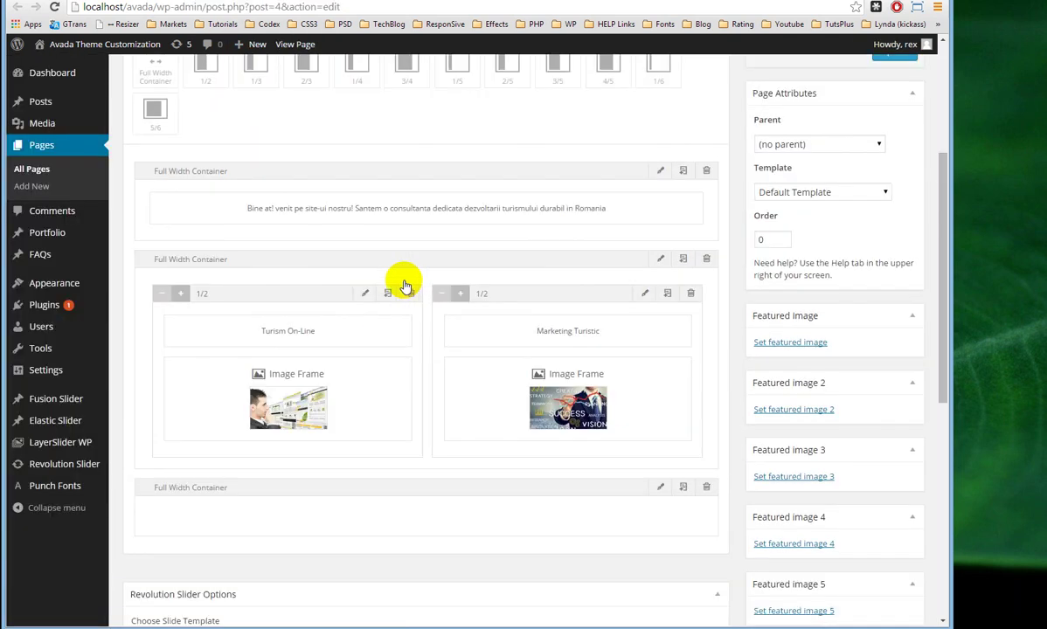
scroll(405, 279, up, 1)
key(alt+Left)
mouse_move(472, 593)
click(490, 542)
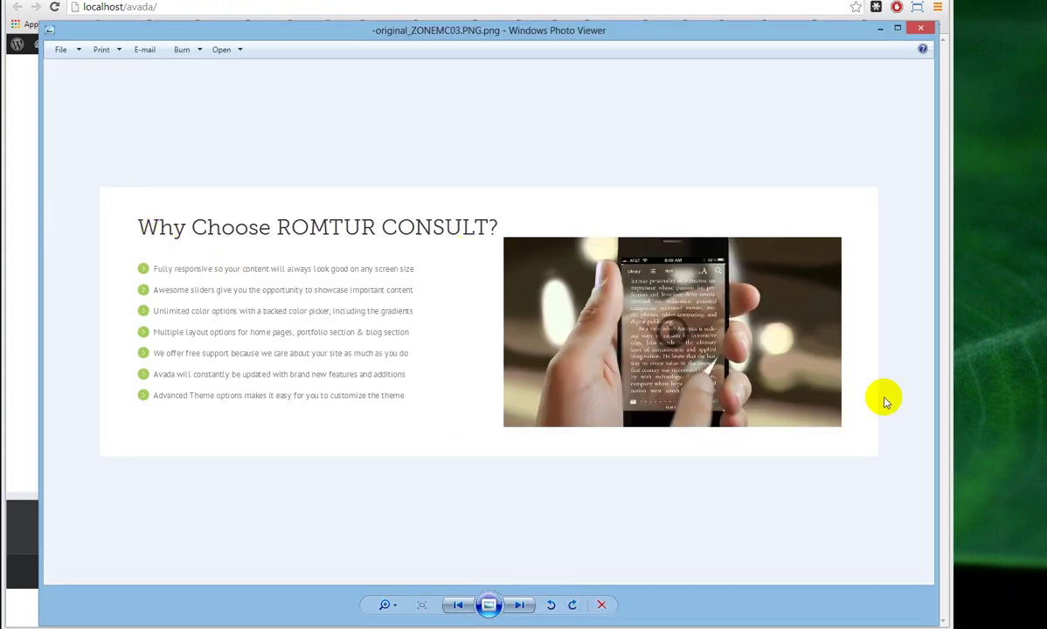
click(879, 31)
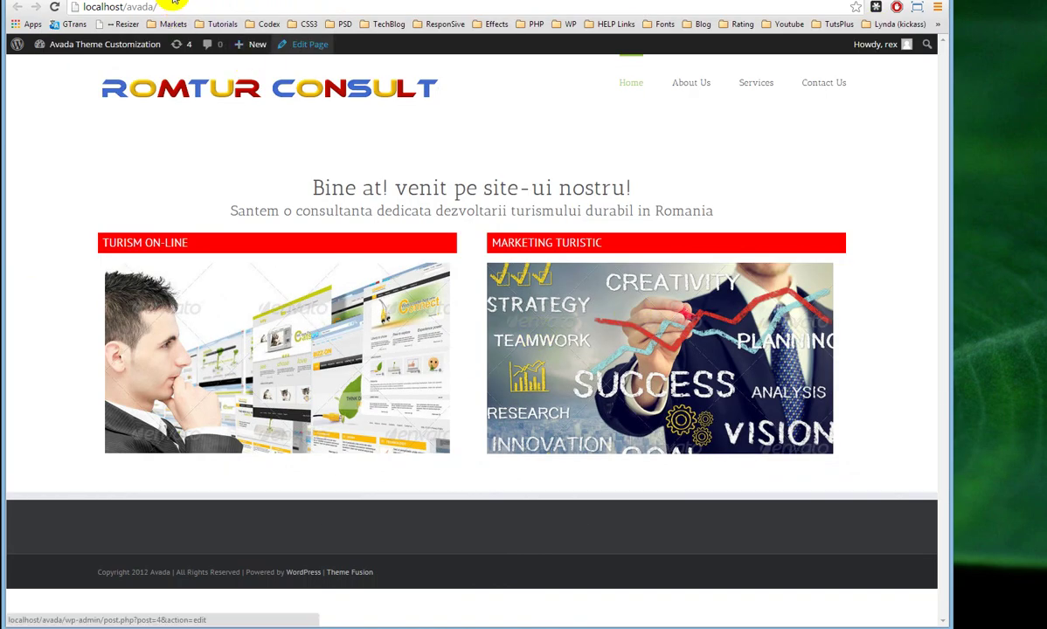
scroll(325, 545, down, 2)
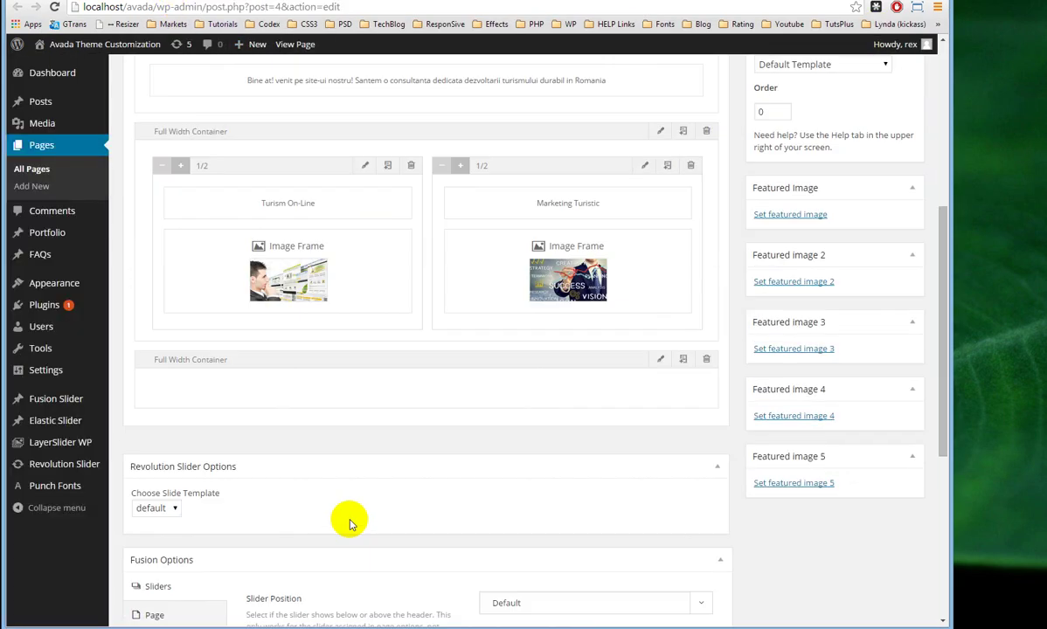
scroll(347, 358, up, 3)
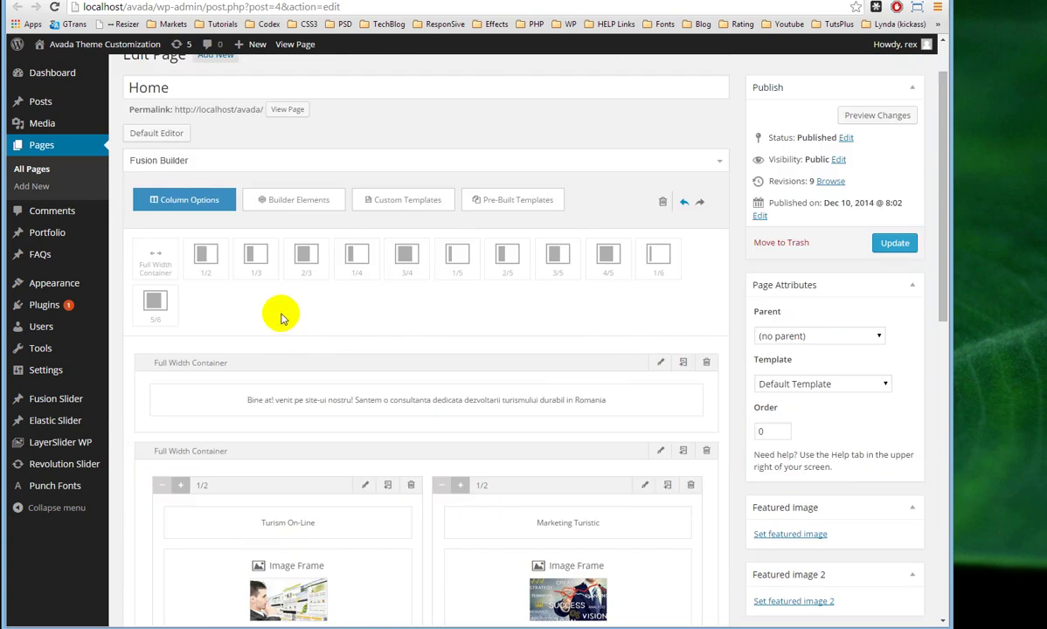
Add two 1/2 columns and place them side by side inside the empty Full Width Container
drag(153, 265, 449, 487)
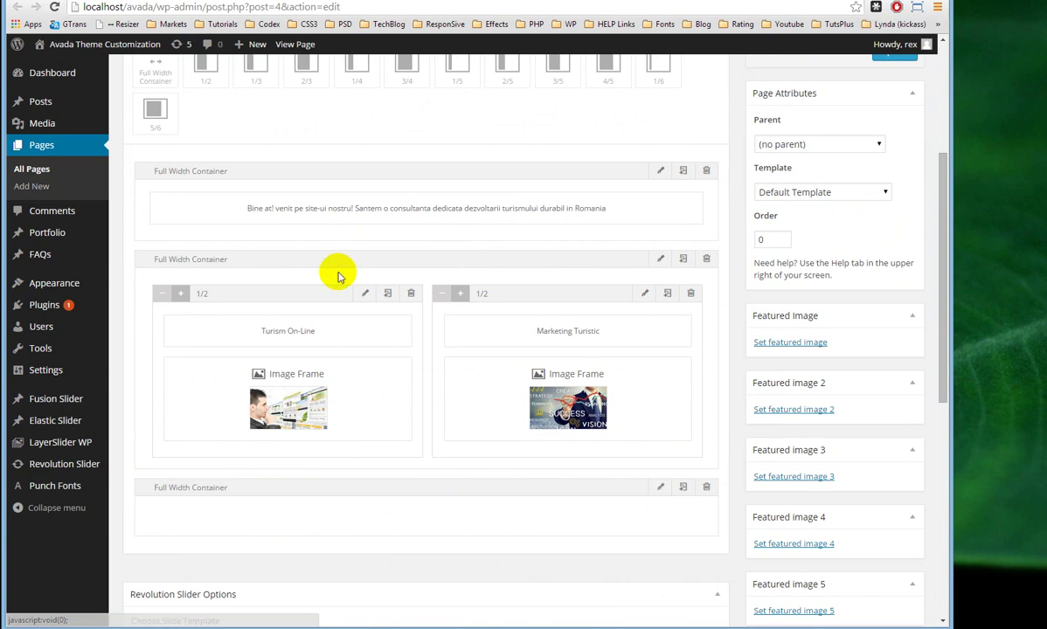
scroll(334, 274, up, 2)
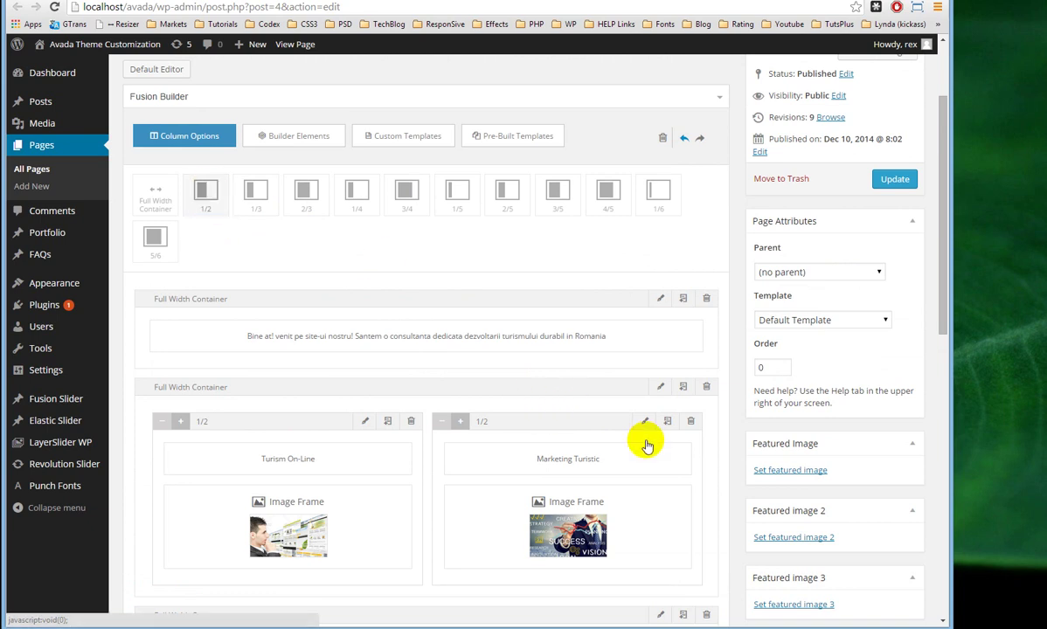
scroll(606, 491, down, 4)
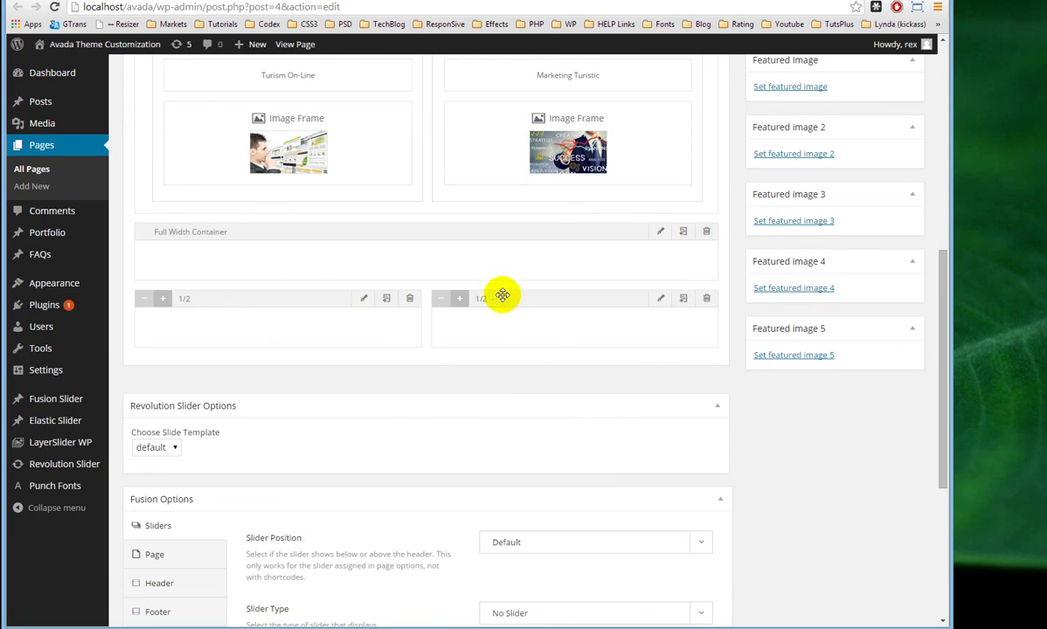
drag(251, 268, 254, 252)
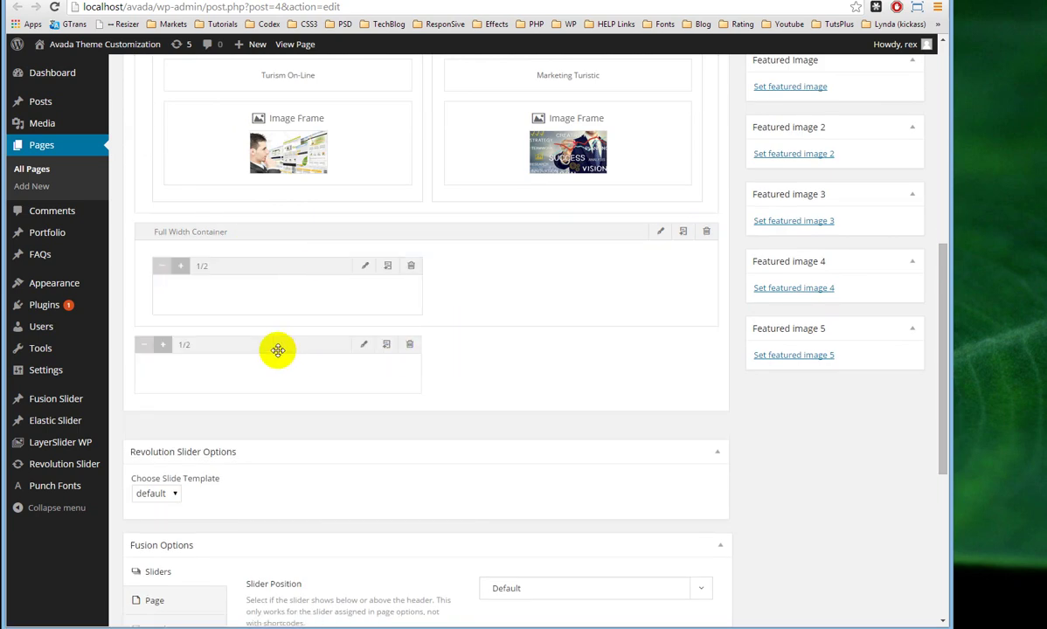
click(500, 287)
drag(500, 287, 490, 266)
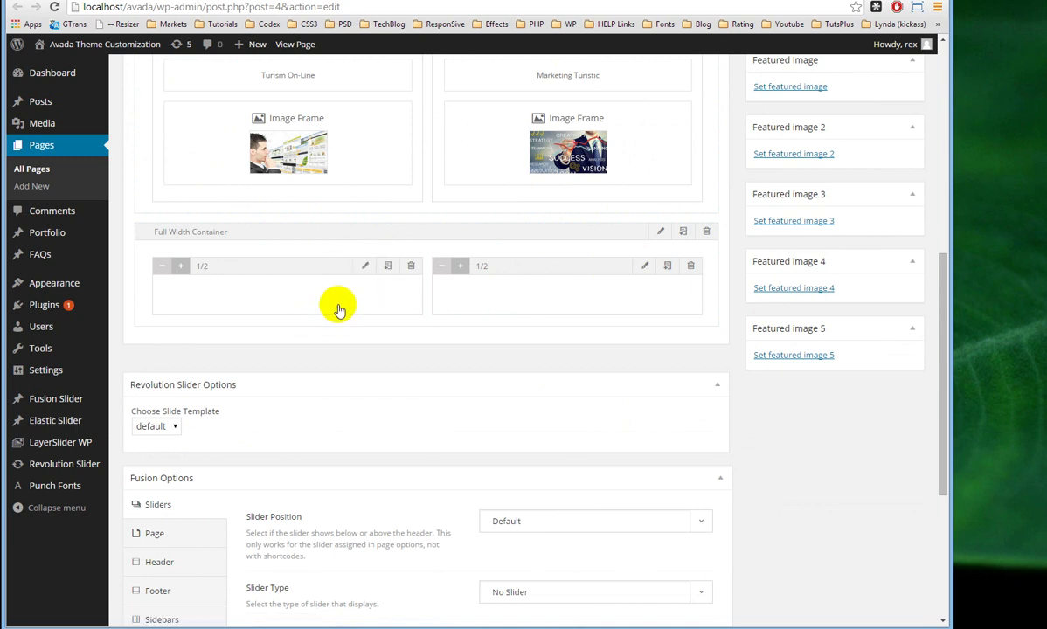
Add a Text Block and move it into the first 1/2 column of the last Full Width Container
scroll(331, 302, up, 5)
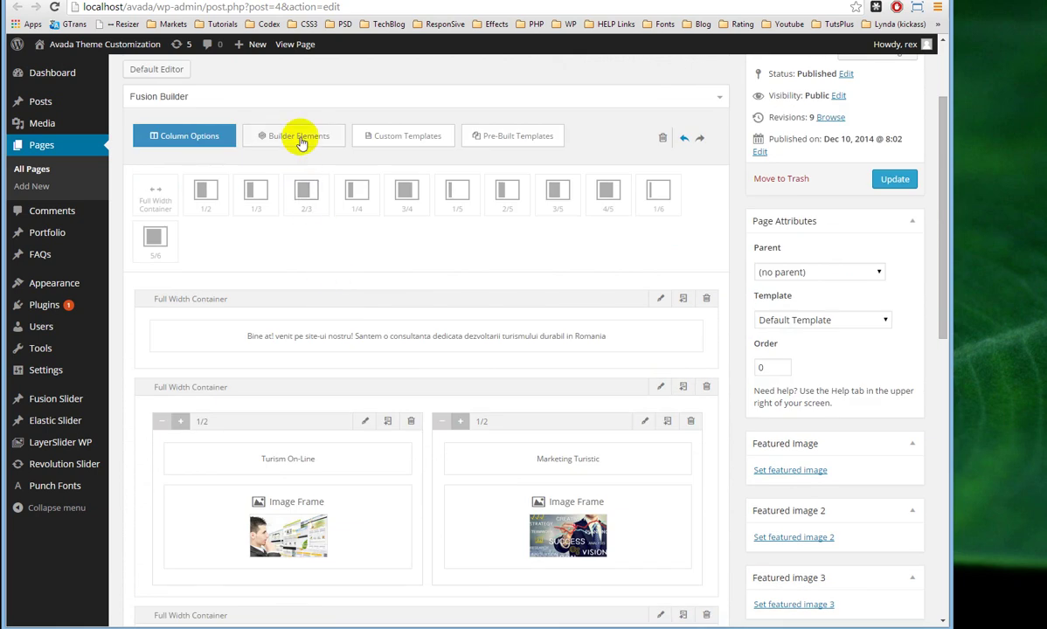
click(301, 142)
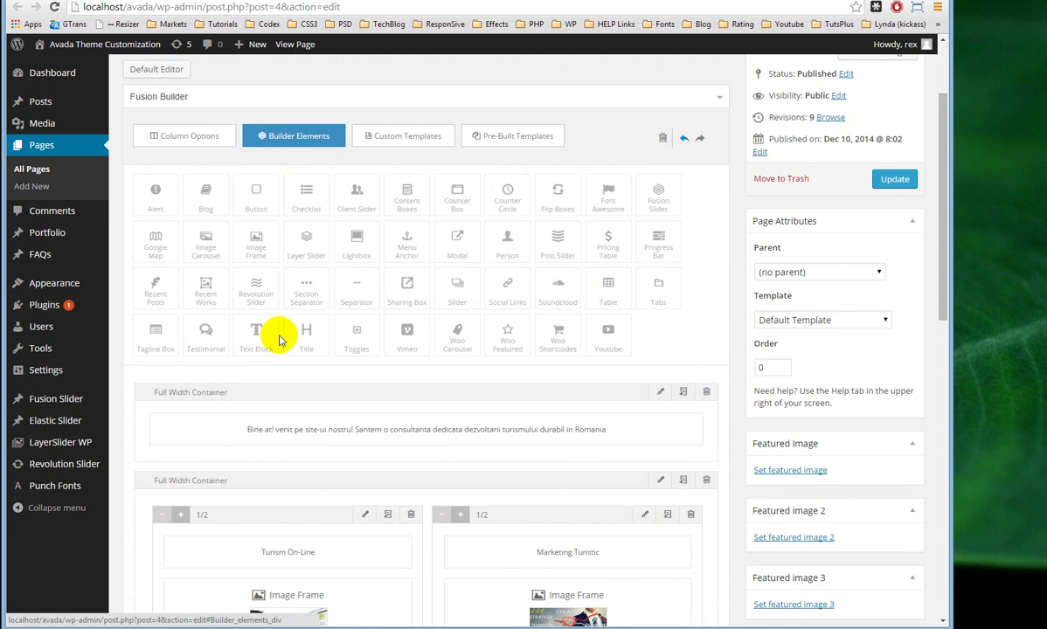
click(252, 334)
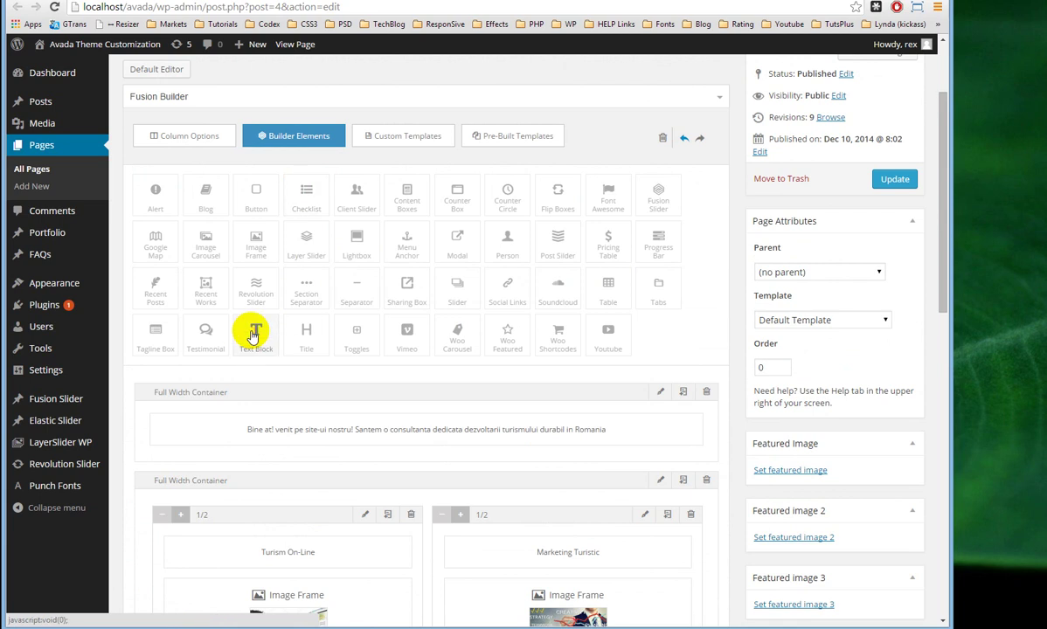
scroll(468, 423, down, 4)
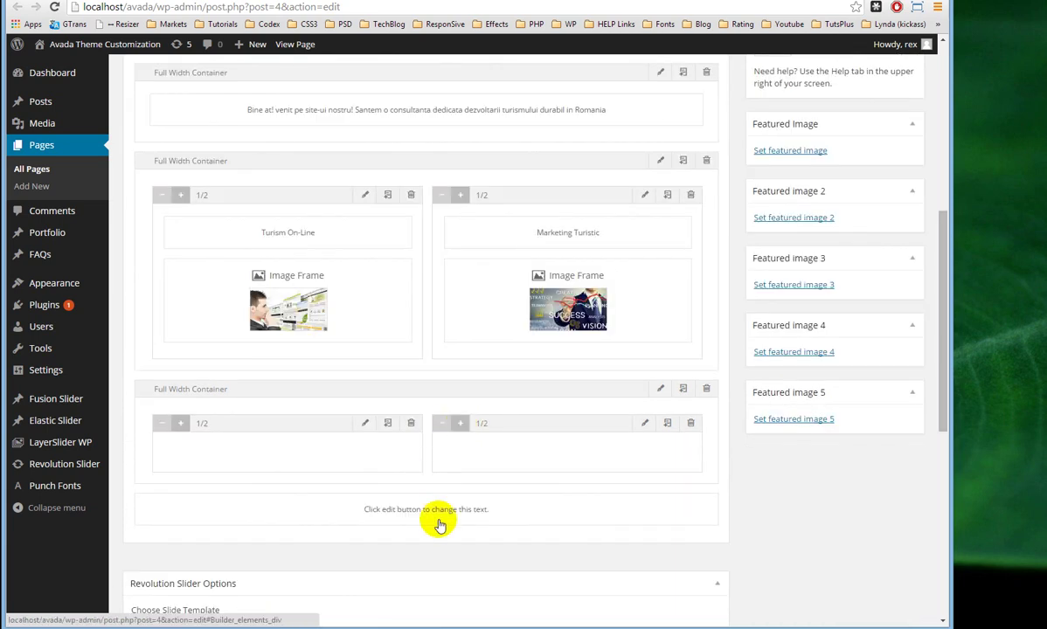
drag(368, 512, 245, 444)
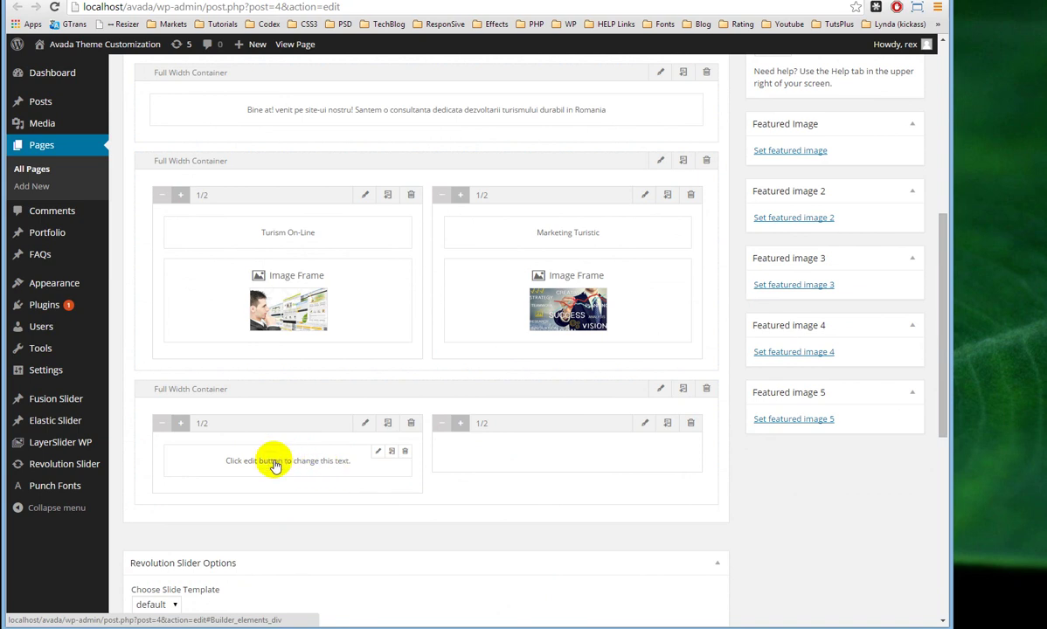
Open the new Text Block for editing and delete its placeholder text
click(378, 453)
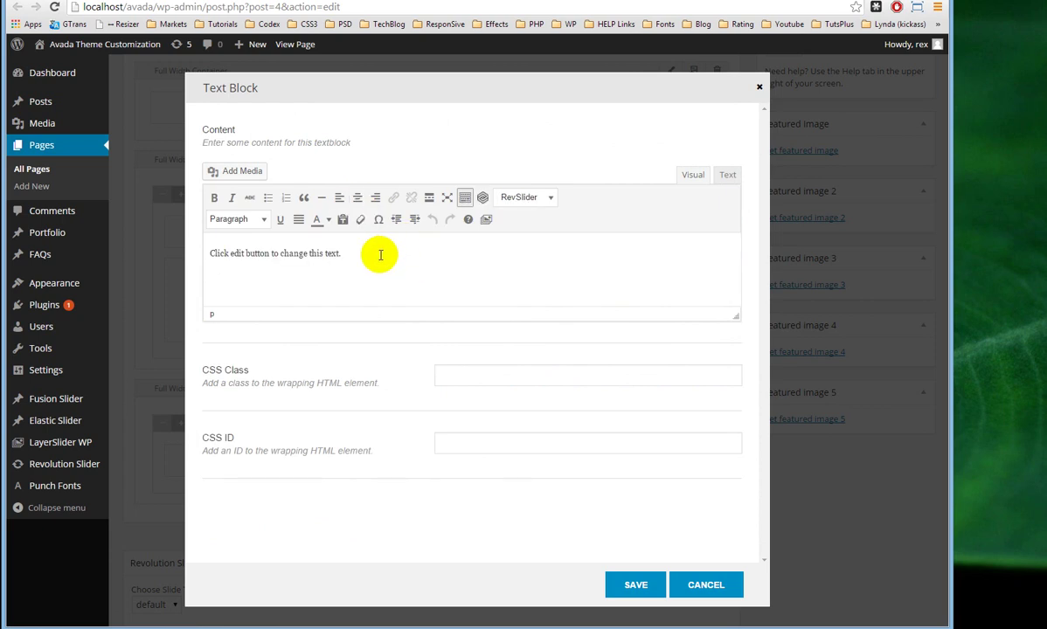
drag(381, 253, 123, 244)
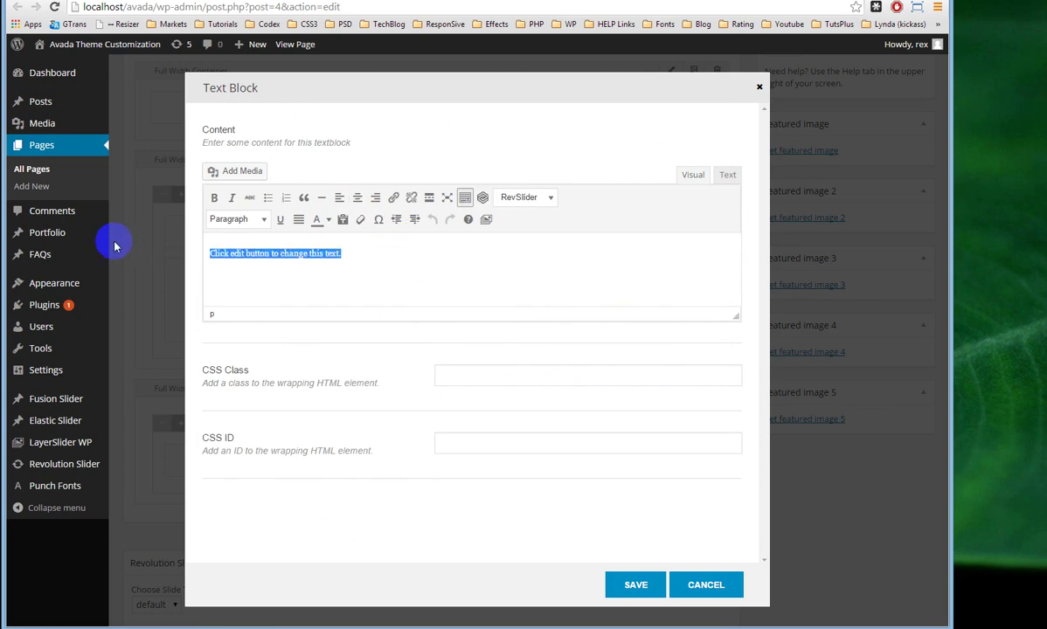
key(BackSpace)
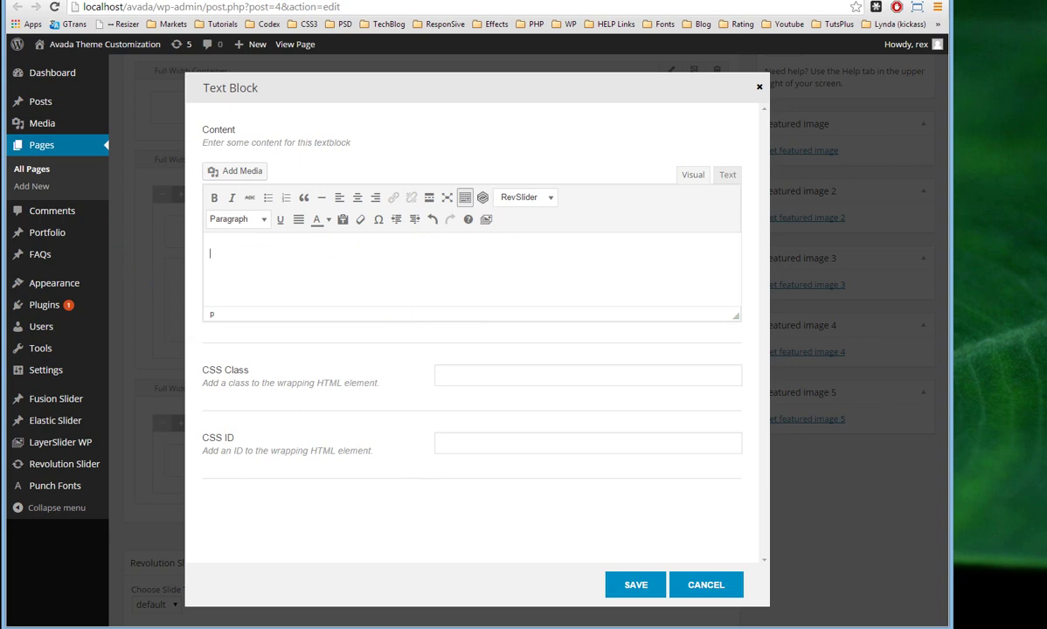
Check the bulleted list in the mockup -original_ZONEMC03.PNG.png and return to the Text Block editor
mouse_move(422, 626)
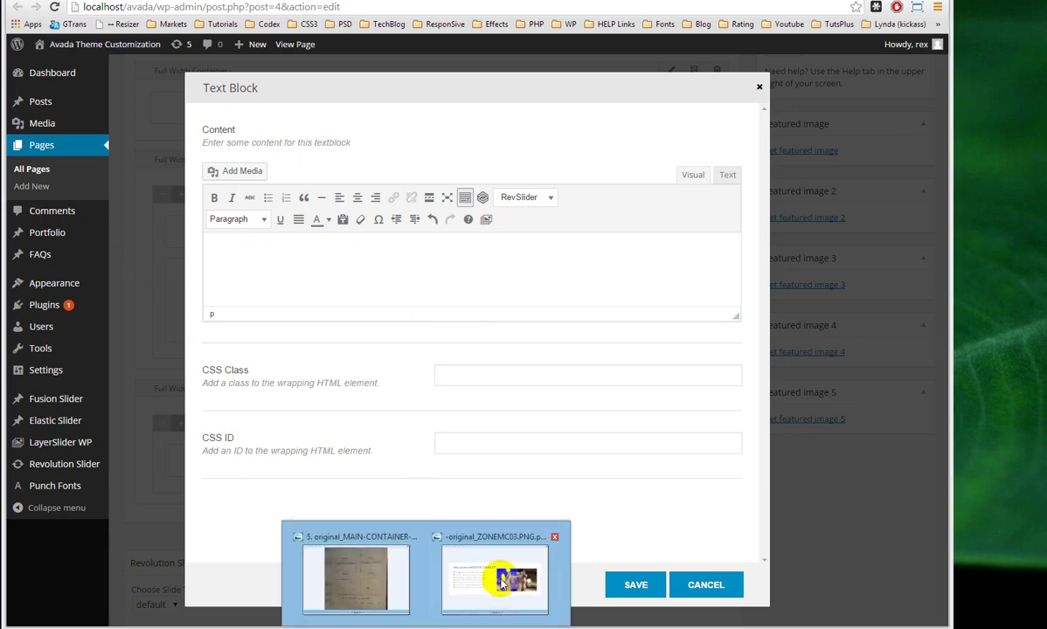
click(498, 578)
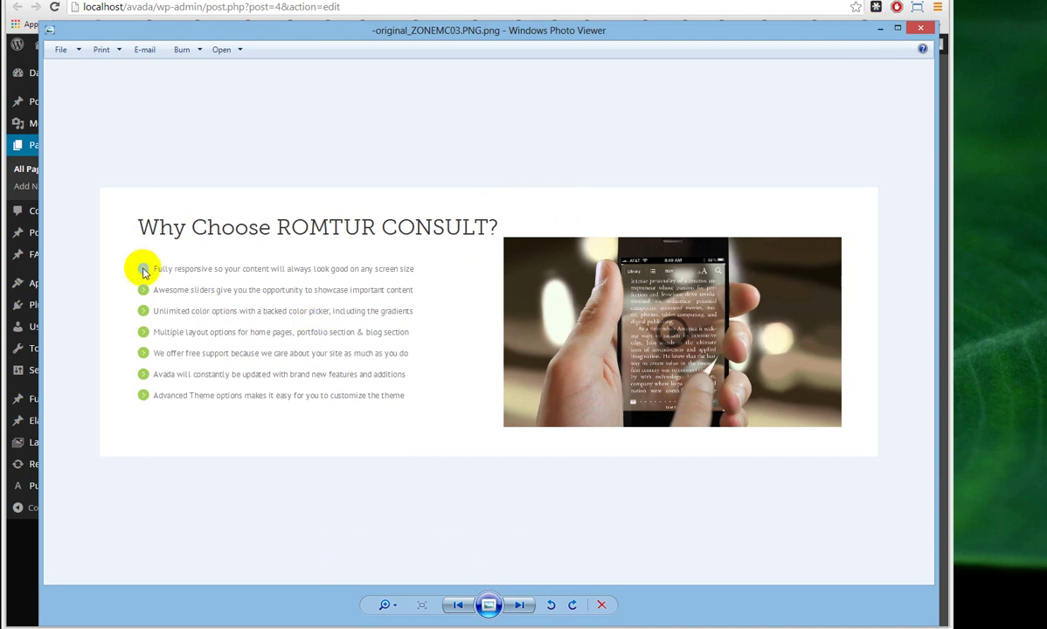
click(880, 29)
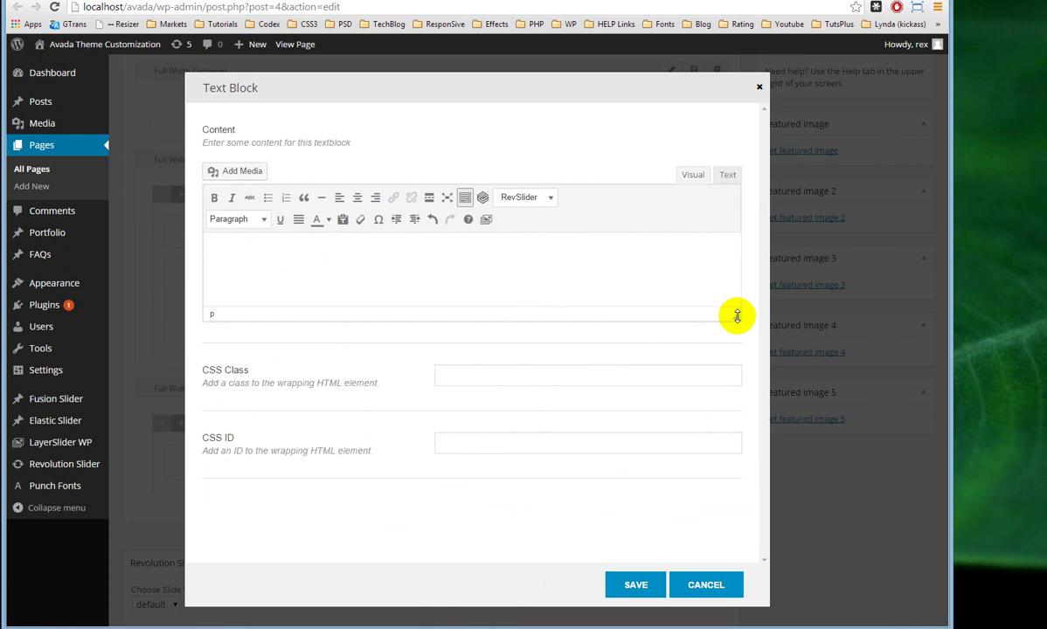
Enlarge the content area and create an HTML unordered list with one empty list item in it
drag(735, 318, 743, 387)
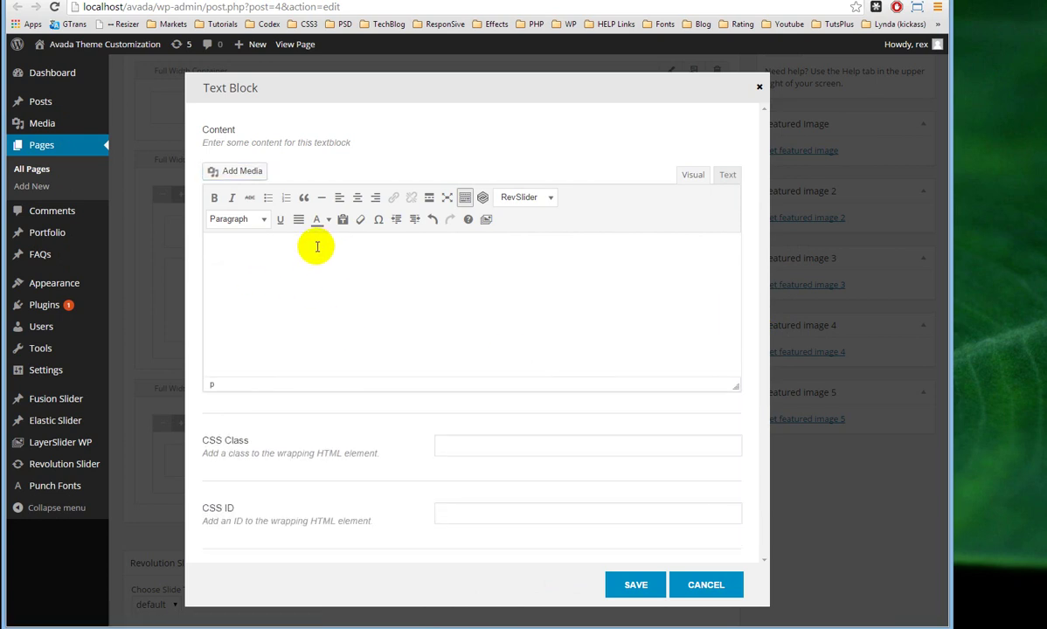
click(729, 175)
click(394, 198)
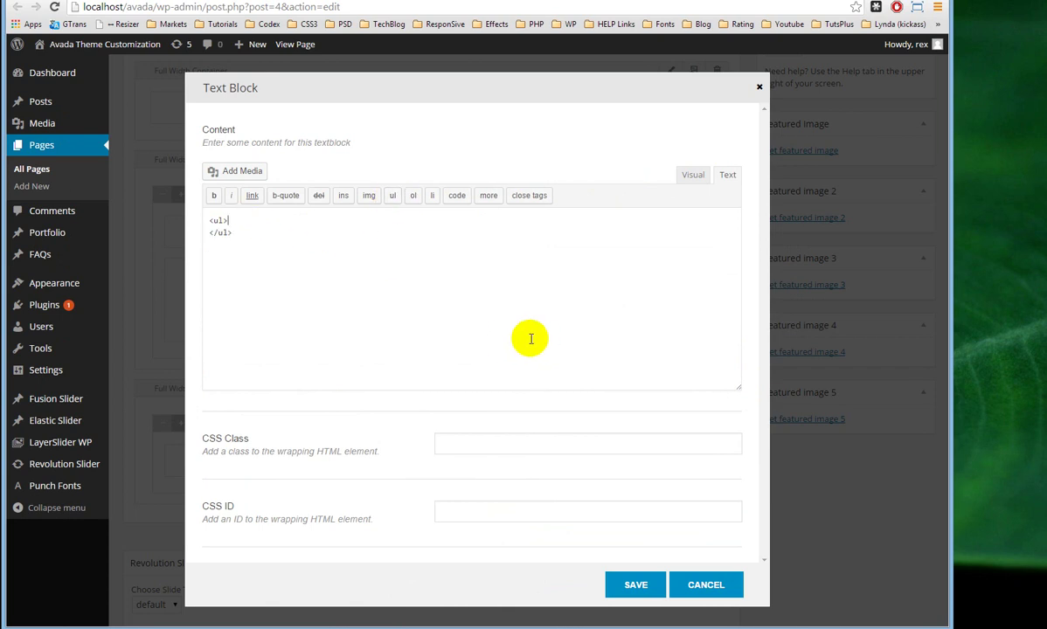
click(426, 215)
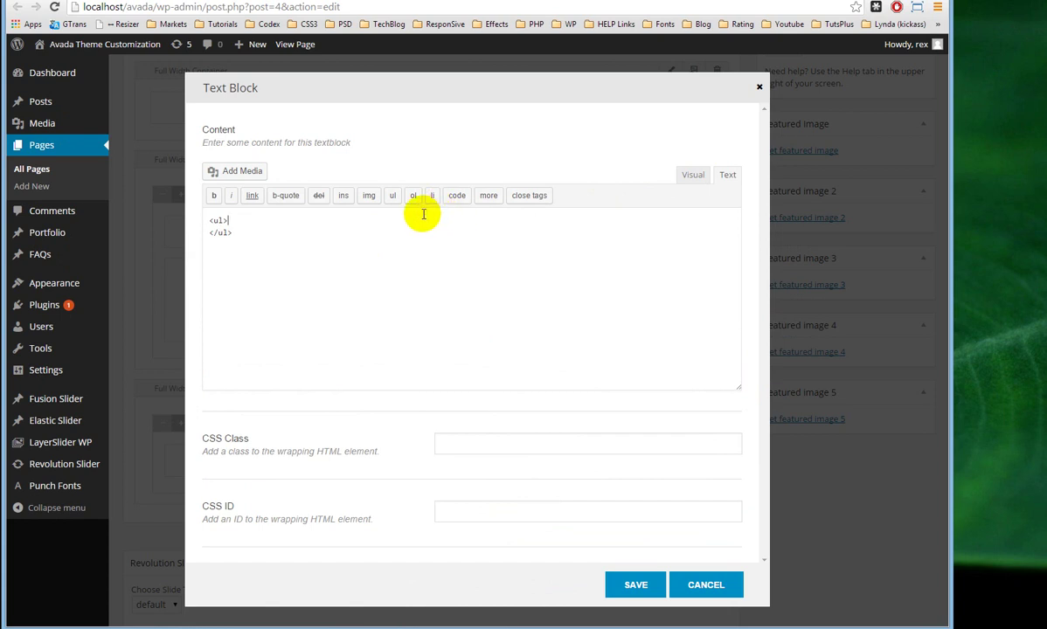
key(Return)
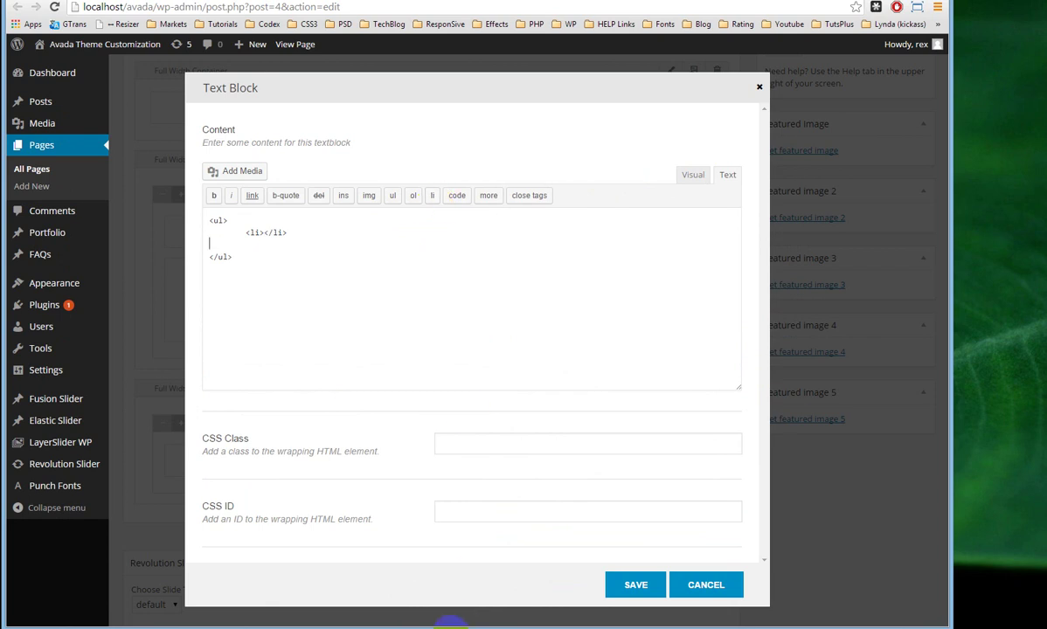
Bring up original_MC03.txt to see how many list lines are needed, and close it
mouse_move(440, 620)
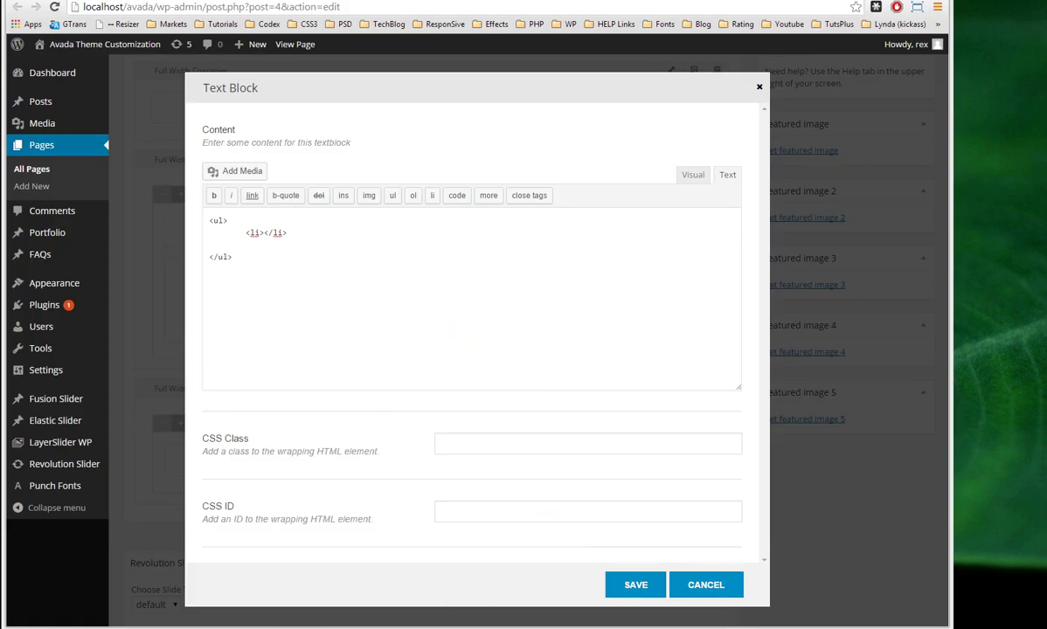
click(468, 622)
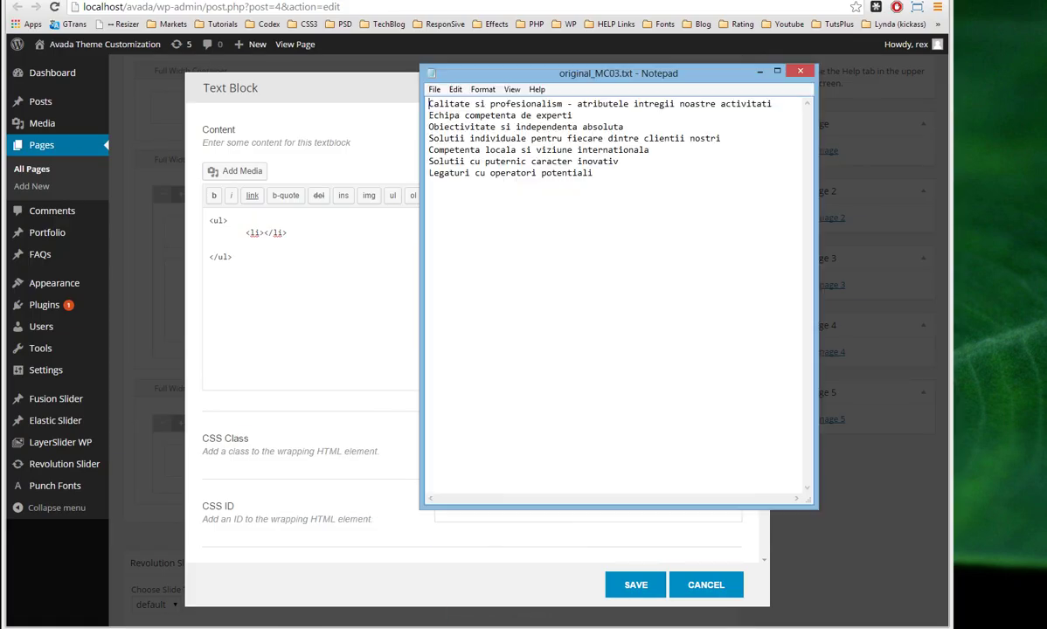
click(547, 138)
click(540, 106)
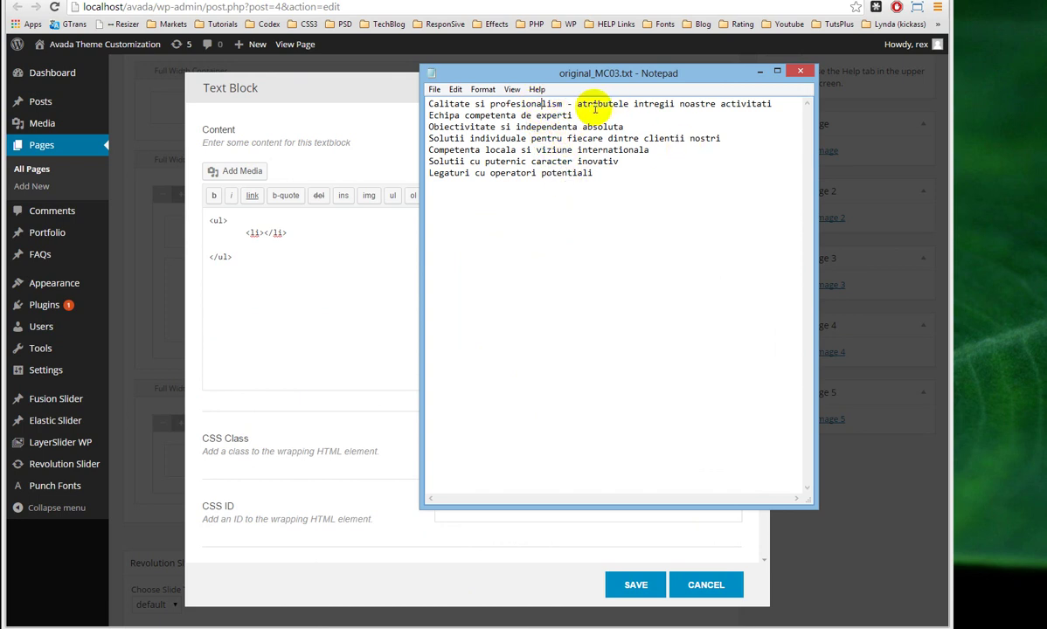
click(800, 72)
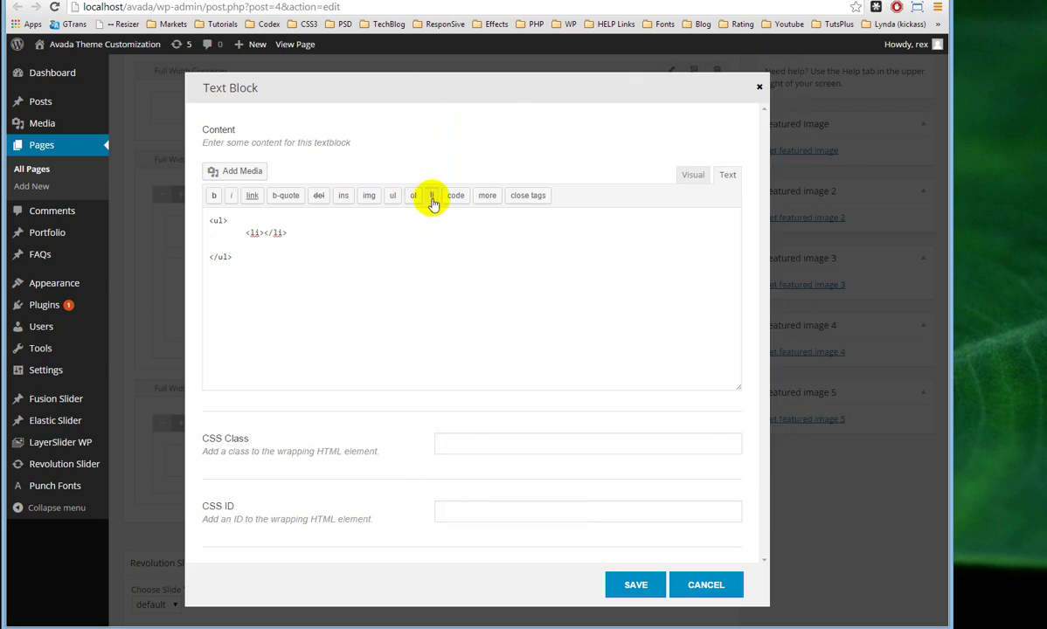
Add more empty list items inside the unordered list until it holds eight
click(433, 196)
click(433, 195)
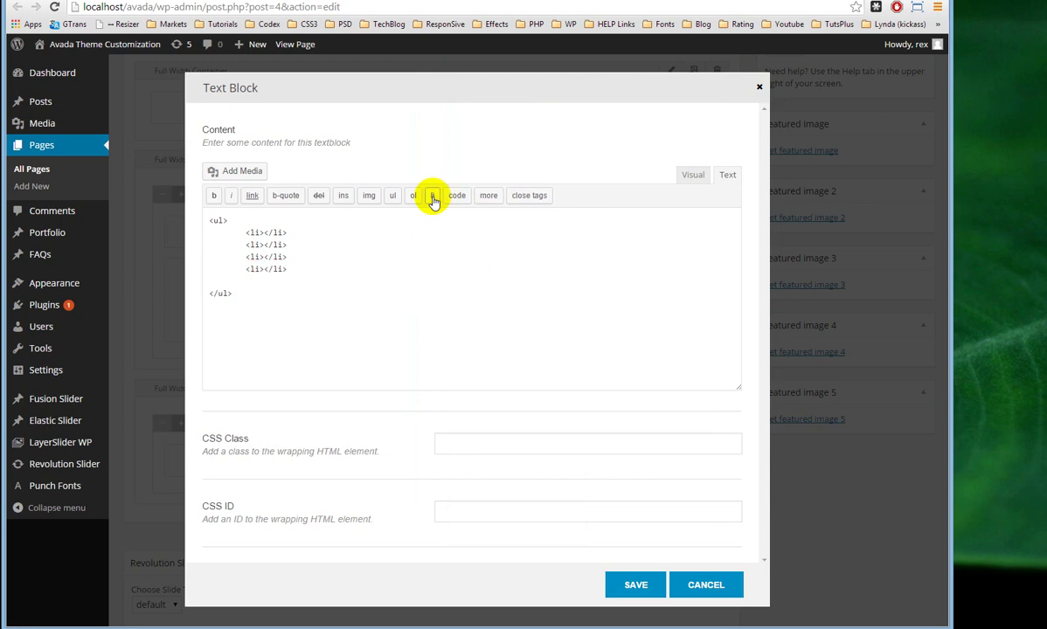
drag(286, 269, 148, 231)
key(ctrl+c)
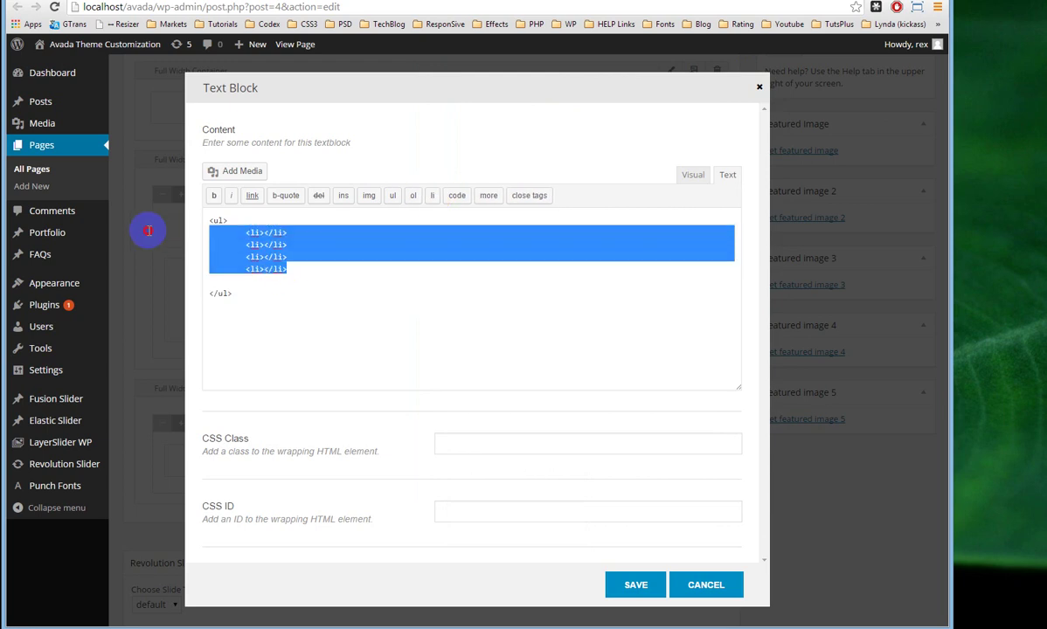
click(299, 274)
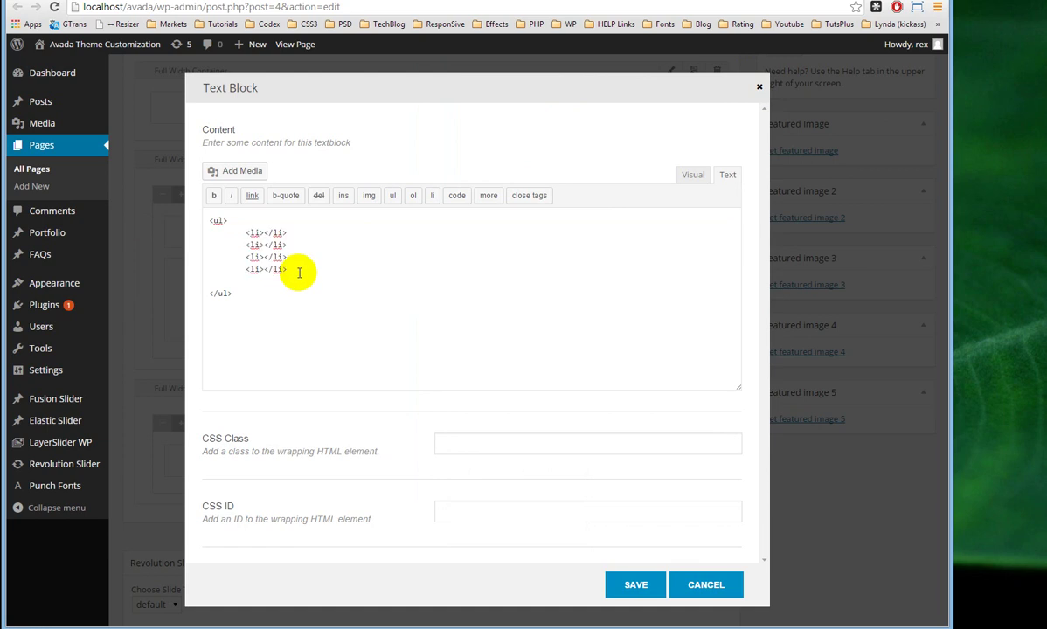
key(ctrl+v)
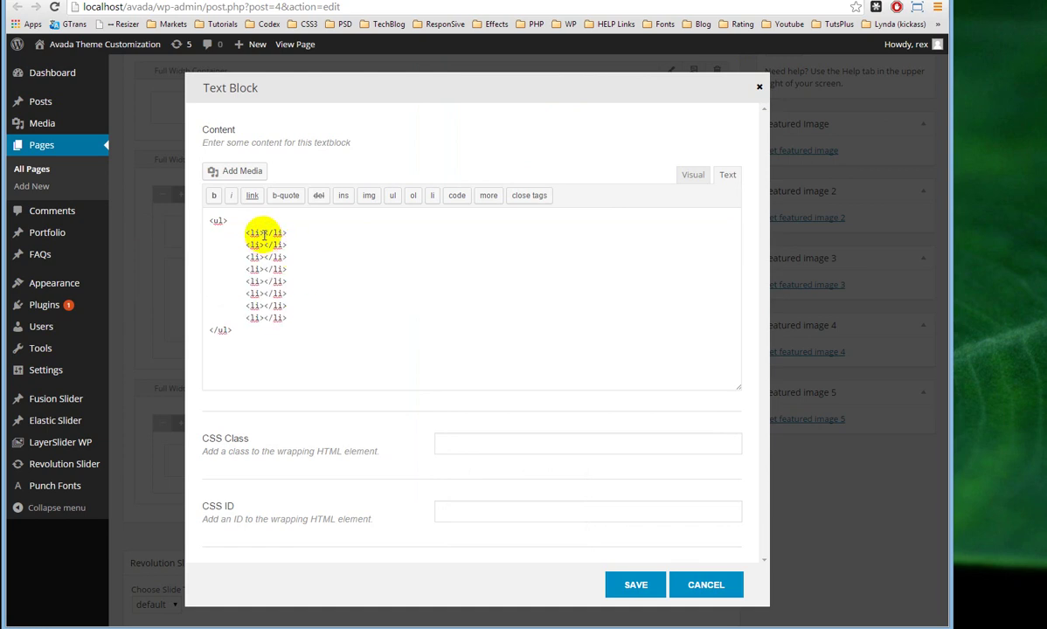
Fill the first list item with "Calitate si profesionalism - atributele intregii noastre activitati" from original_MC03.txt
key(alt+Tab)
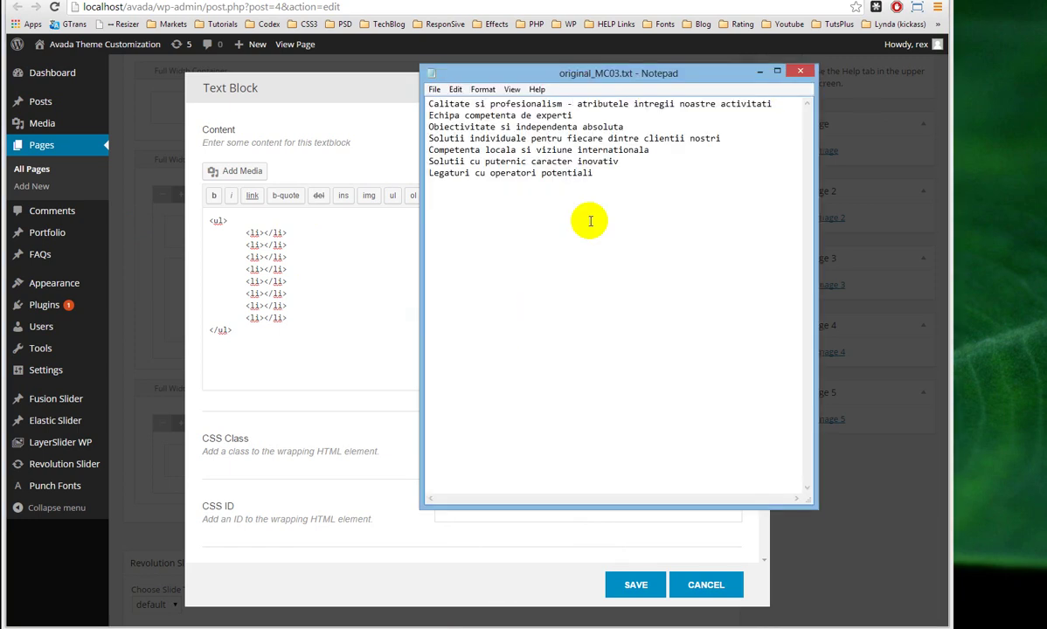
drag(566, 104, 393, 104)
key(ctrl+c)
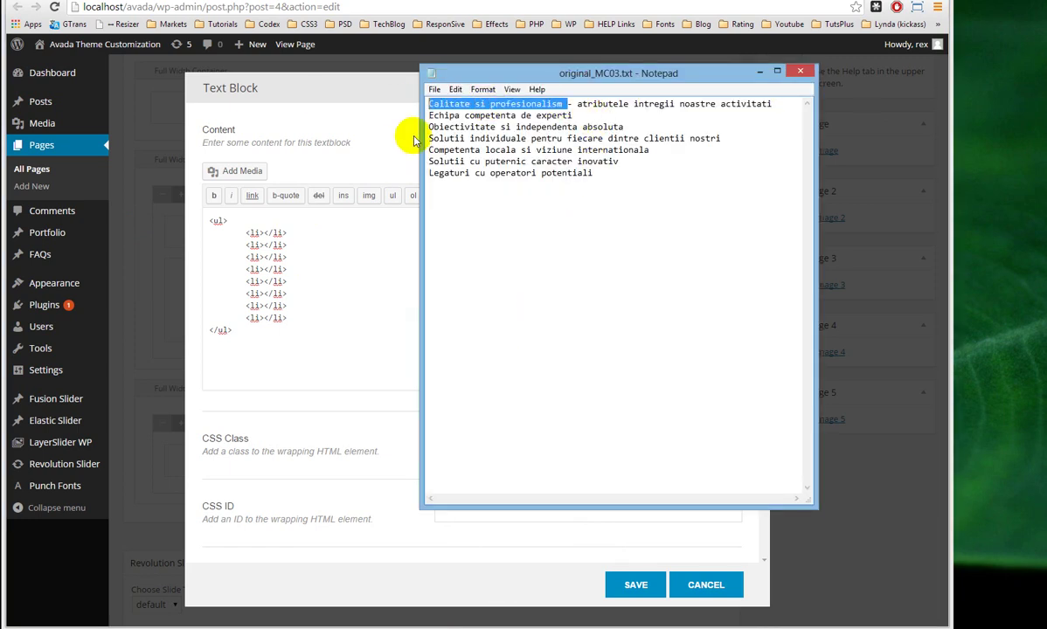
click(263, 232)
key(ctrl+v)
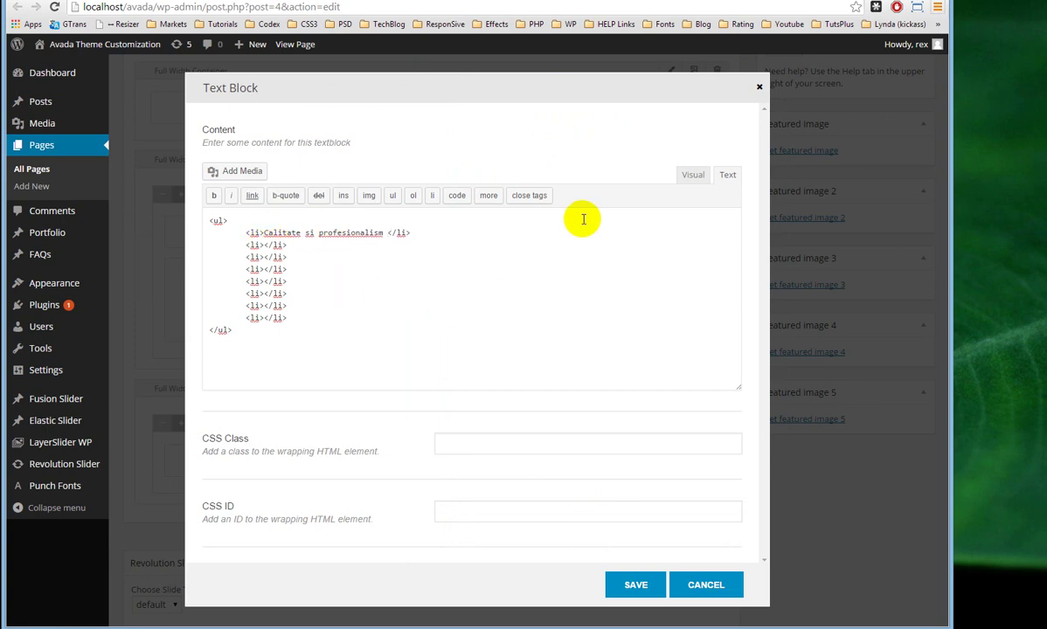
click(442, 627)
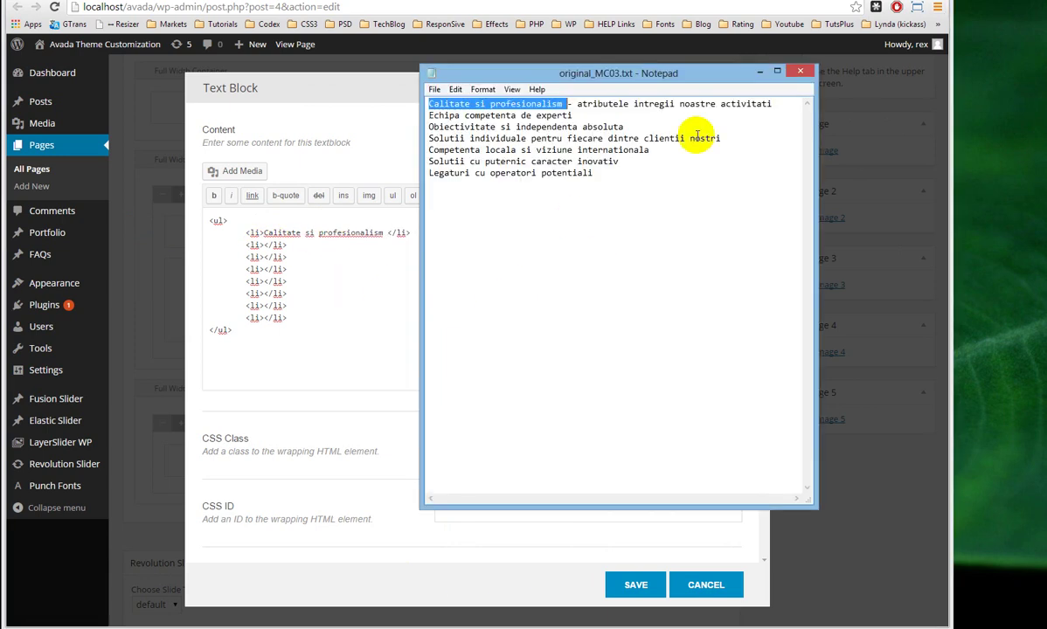
drag(788, 104, 575, 105)
key(ctrl+c)
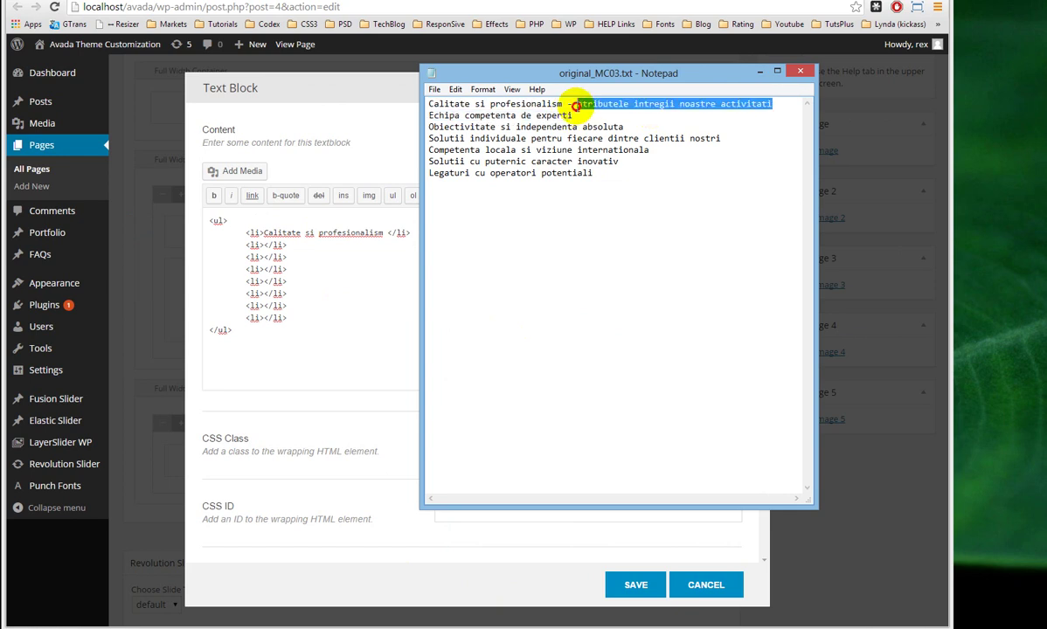
click(262, 245)
key(ctrl+v)
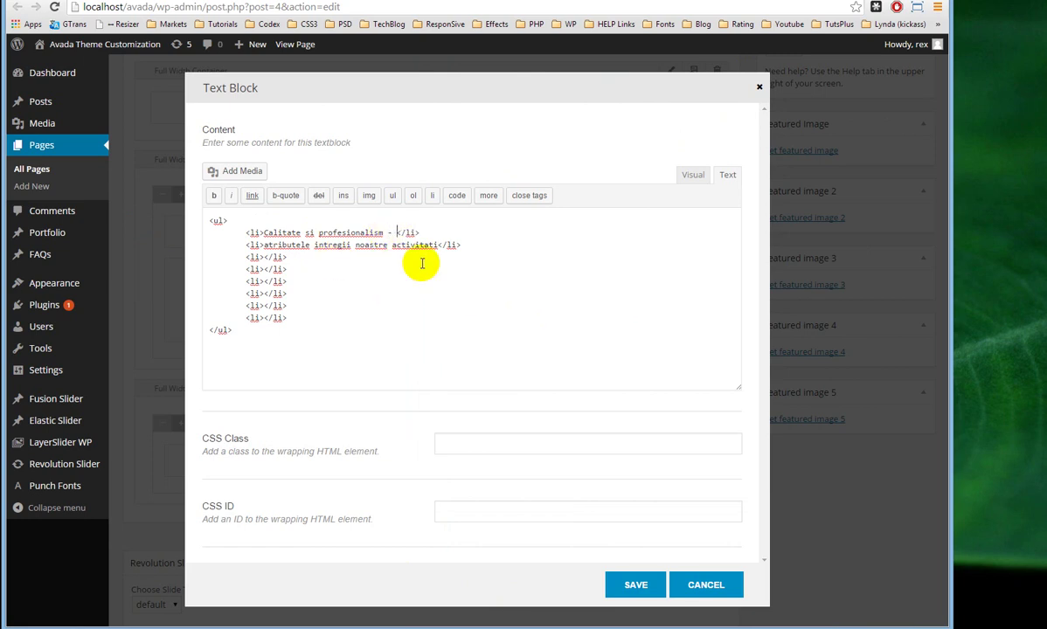
key(ctrl+v)
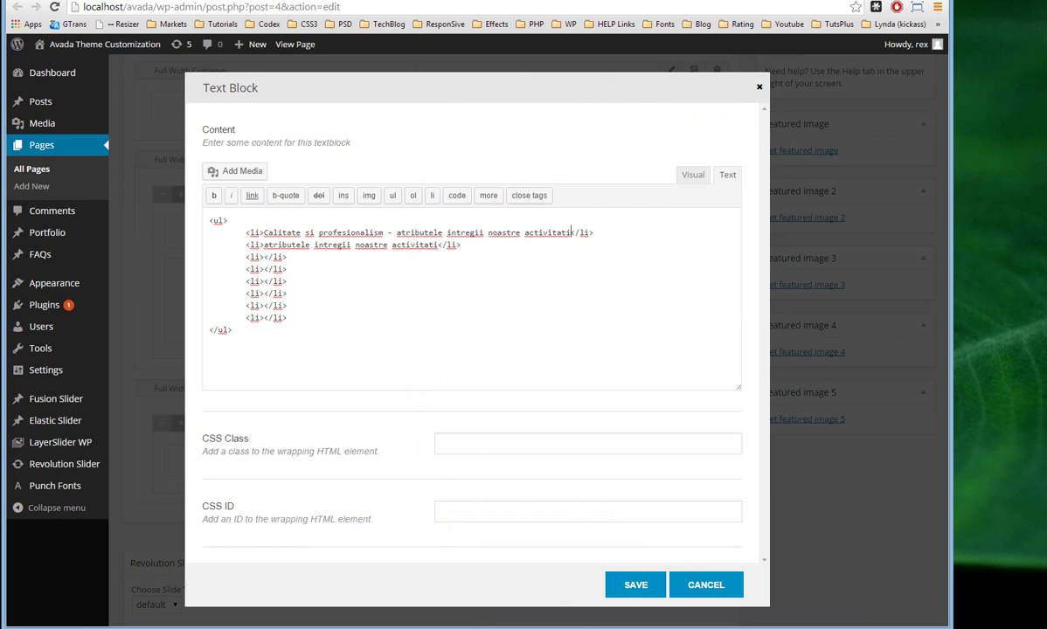
Fill the following list items with the other six lines of original_MC03.txt, one line each, and remove the spare item
key(alt+Tab)
drag(570, 115, 411, 108)
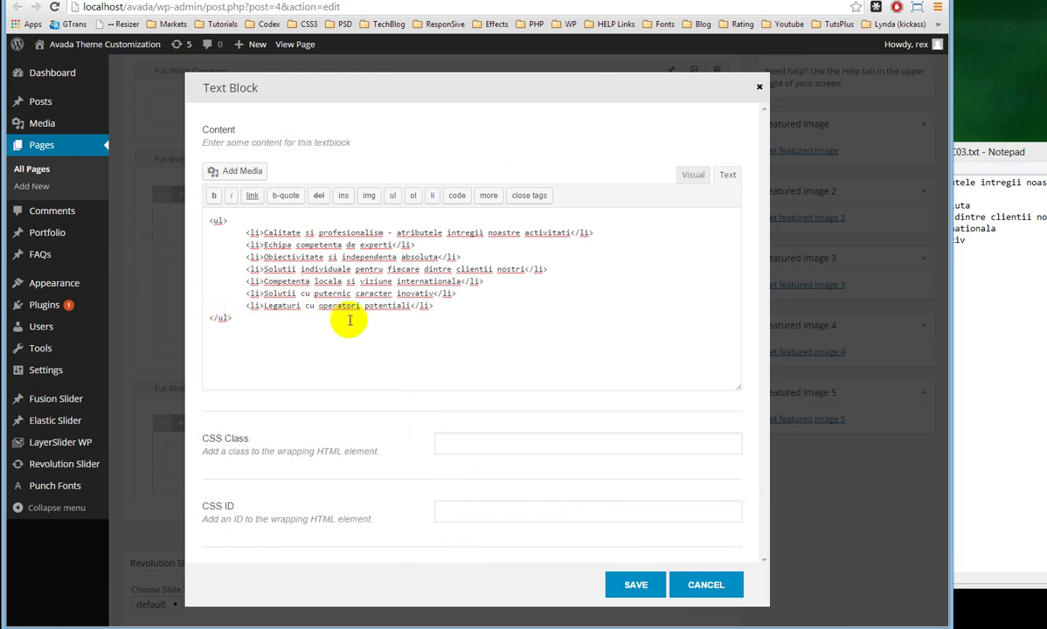
click(466, 449)
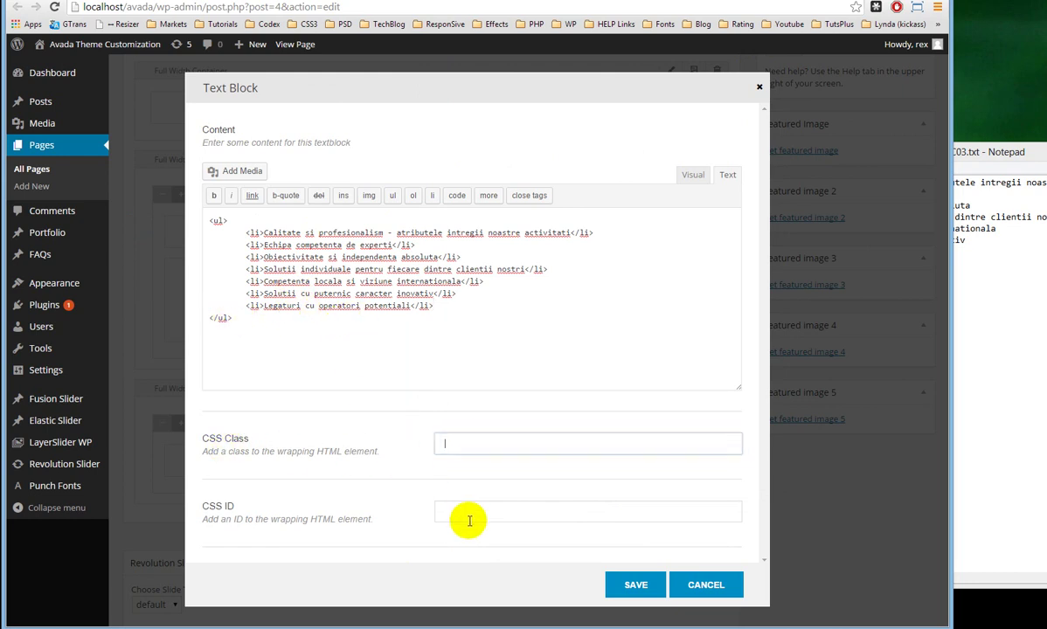
click(460, 510)
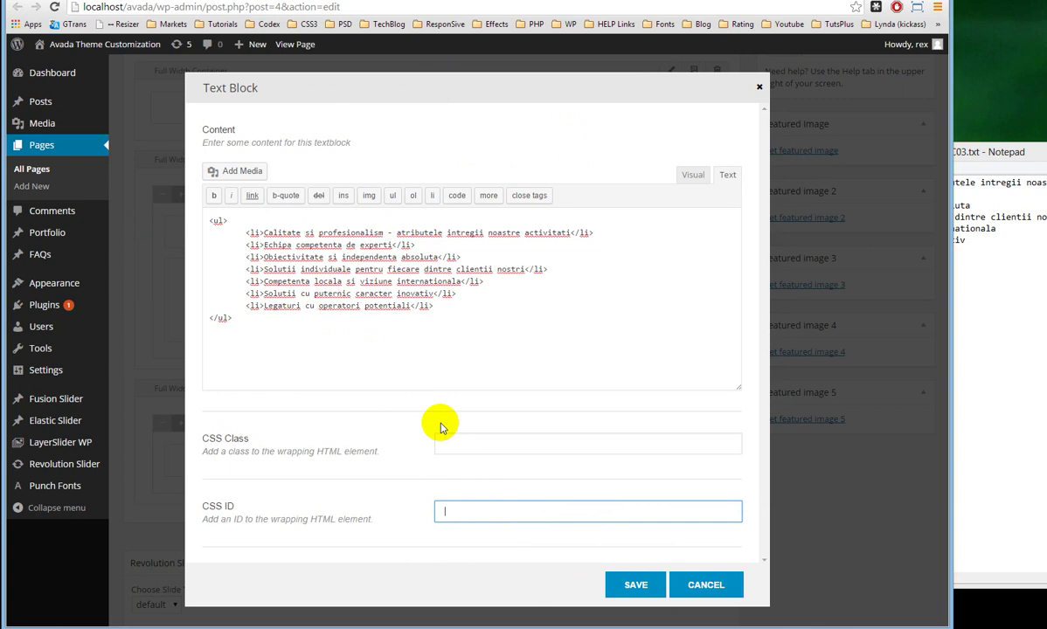
Save the Text Block after checking it in the visual view, and preview the changes to the Home page
click(695, 177)
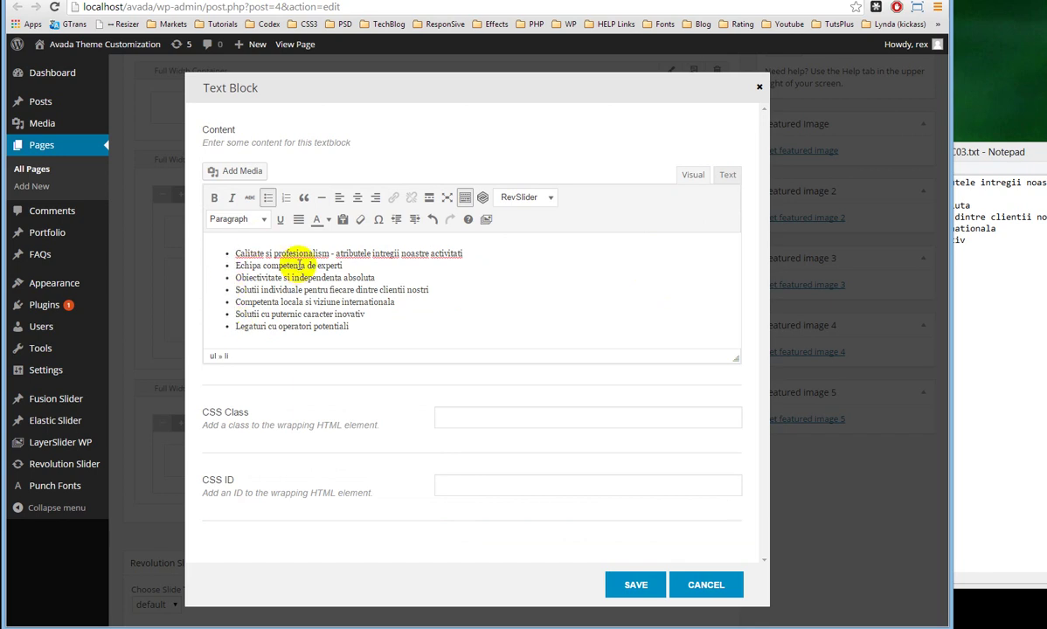
click(638, 587)
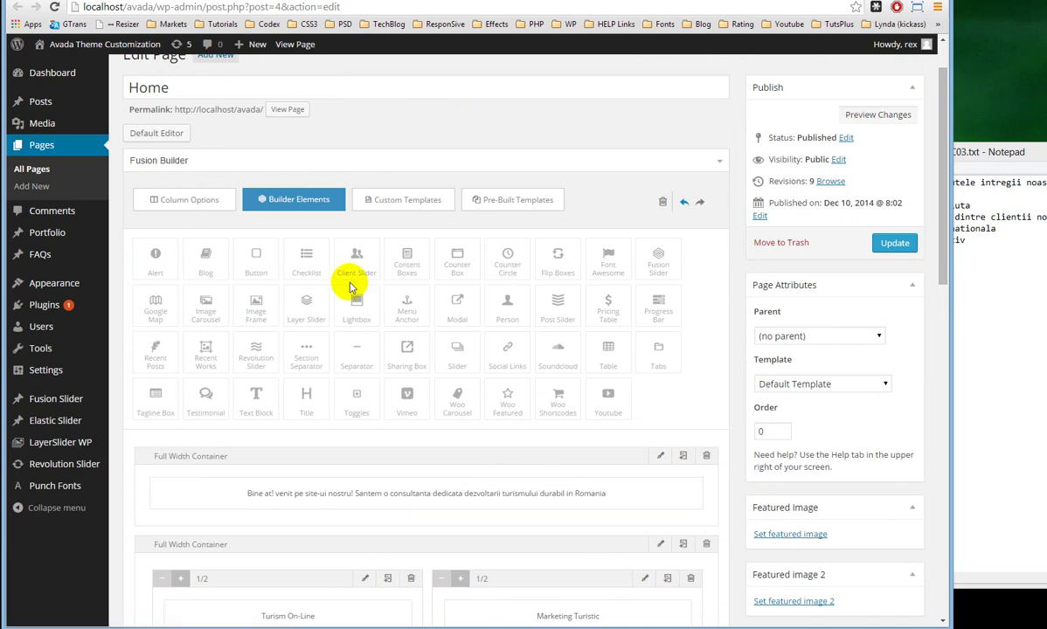
click(865, 122)
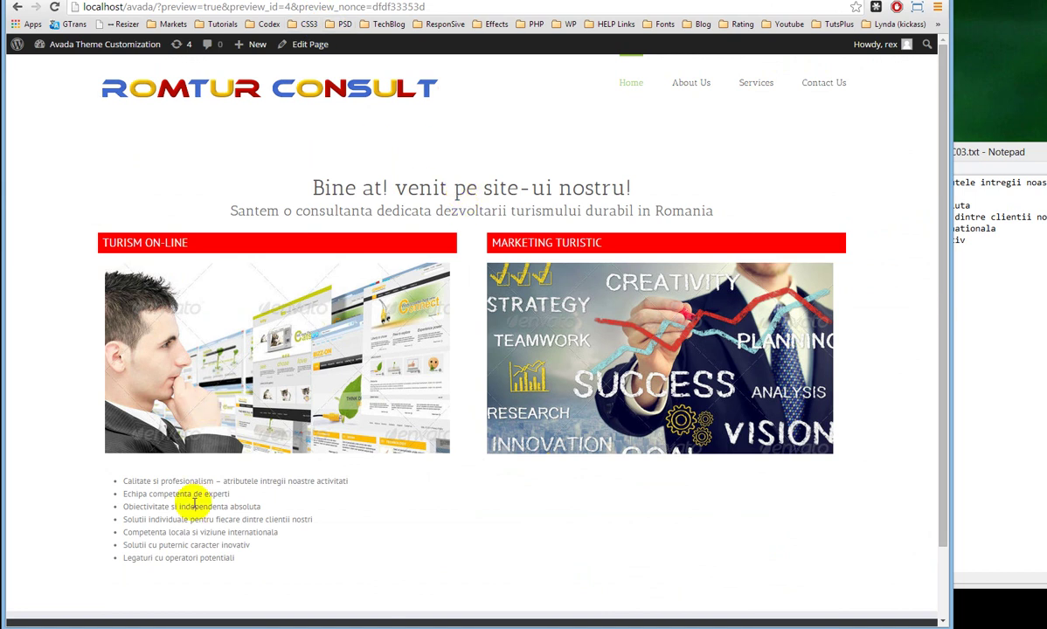
Compare the bulleted list in the page preview with the list in the mockup -original_ZONEMC03.PNG.png
scroll(167, 505, down, 2)
click(167, 409)
drag(166, 408, 223, 476)
click(227, 474)
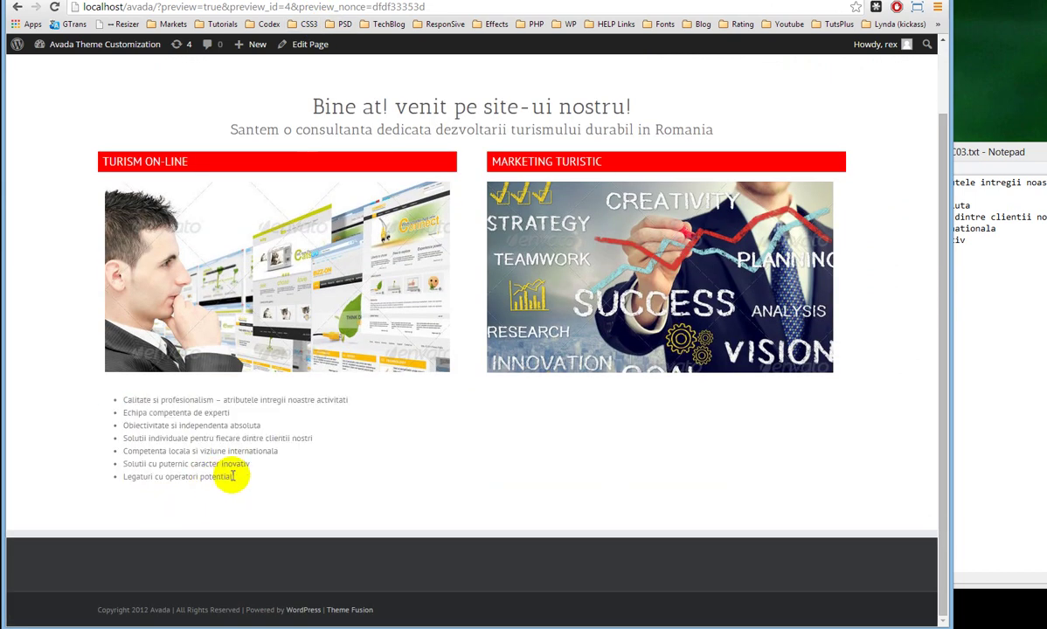
drag(126, 403, 238, 435)
click(236, 433)
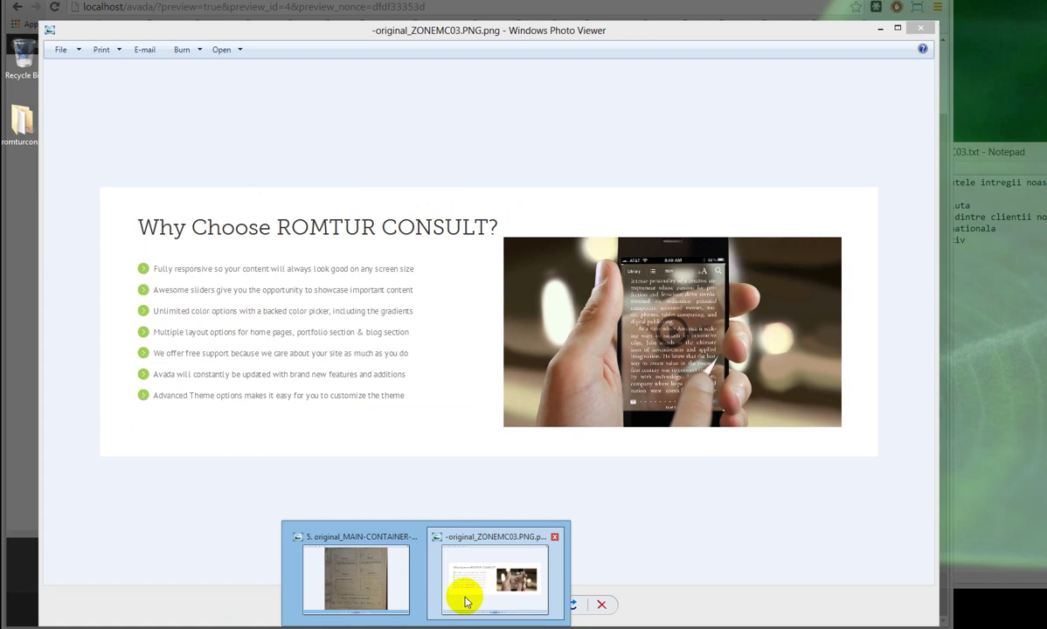
click(463, 598)
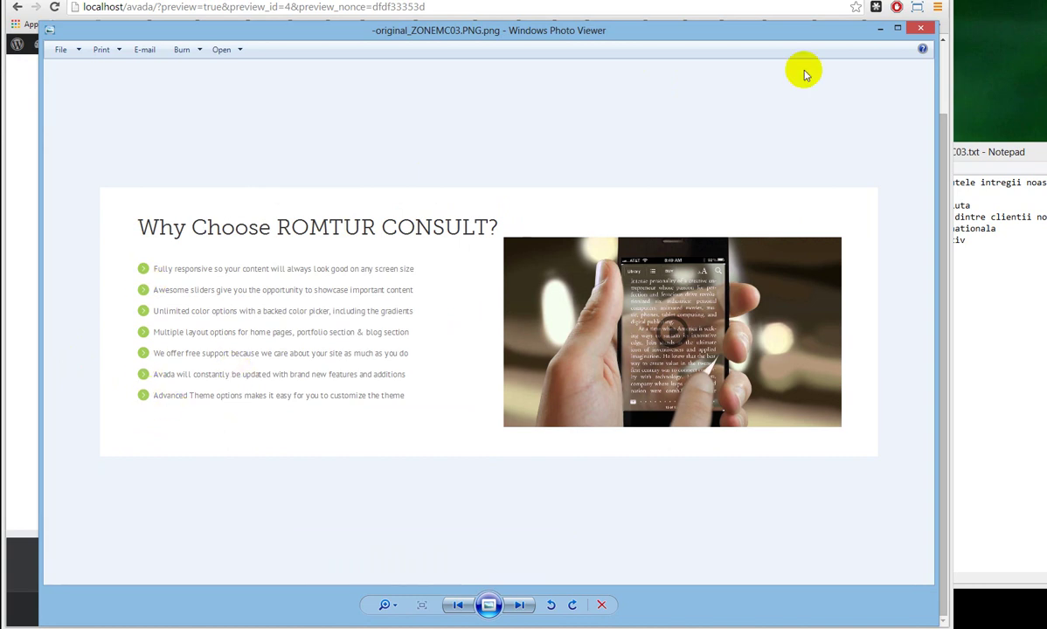
click(879, 28)
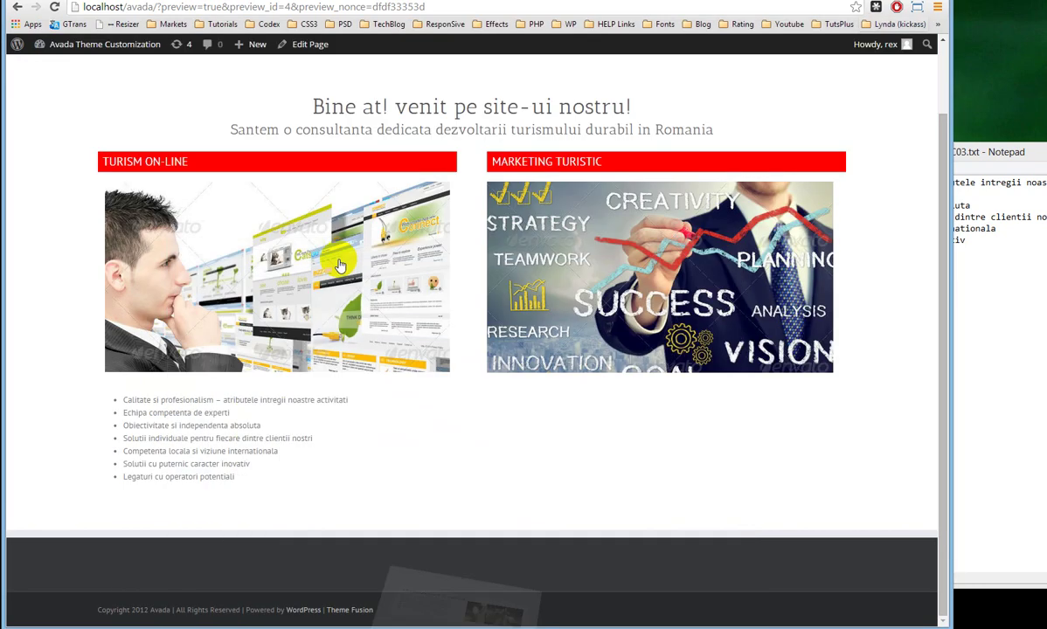
click(196, 4)
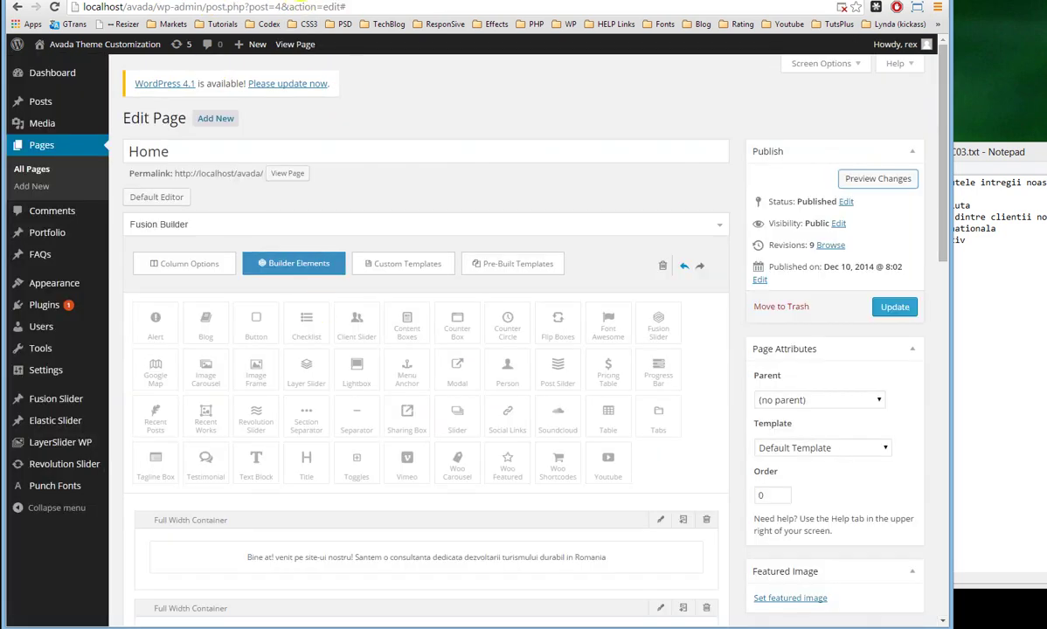
click(297, 1)
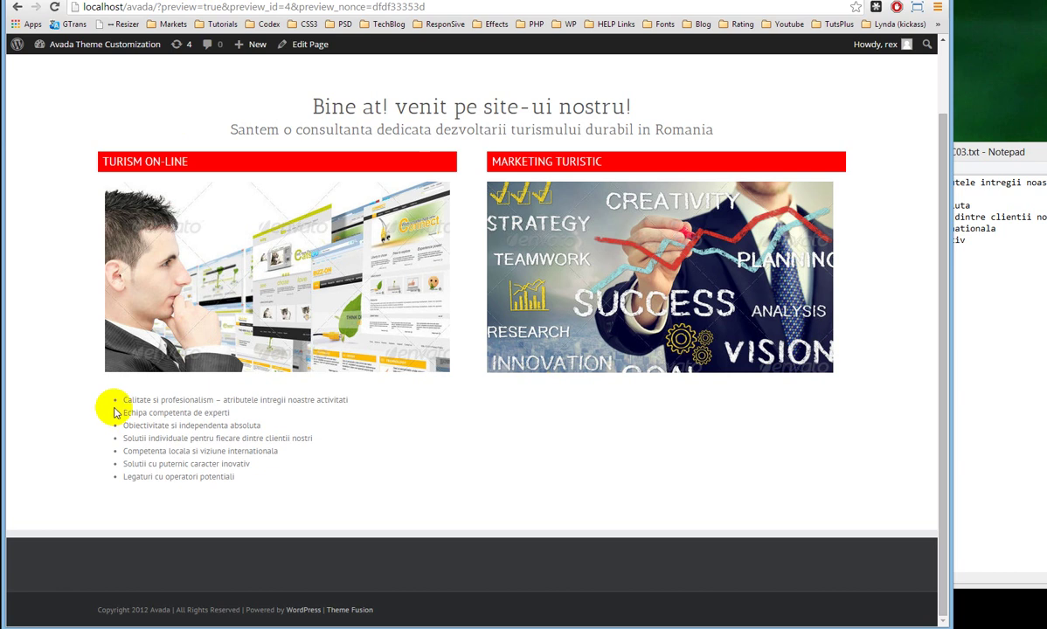
Reopen the bulleted-list Text Block in the third Full Width Container for editing and show its HTML source
click(188, 4)
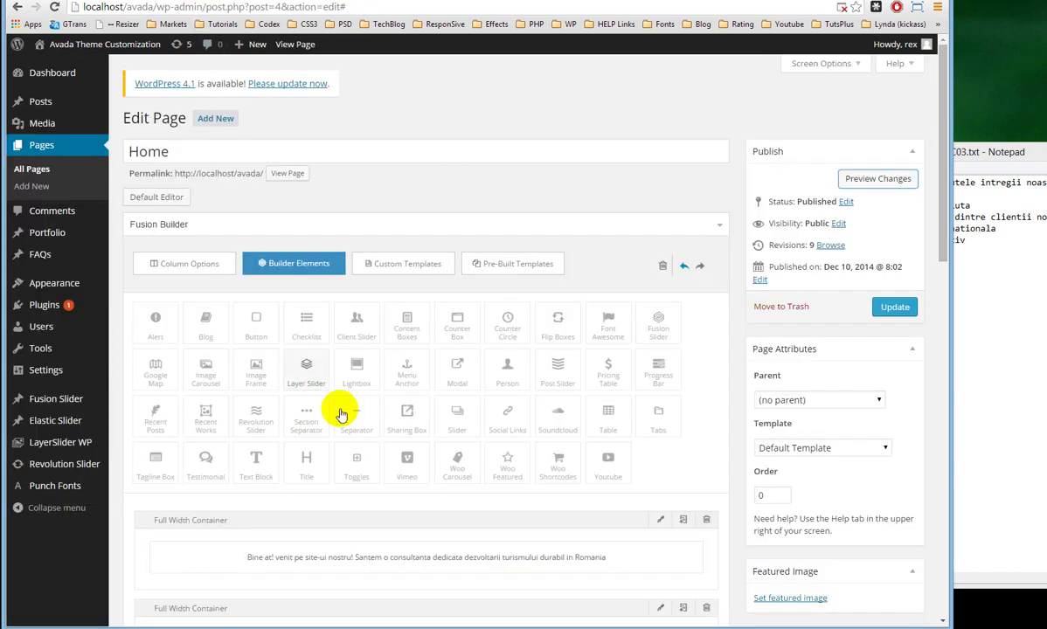
scroll(350, 415, down, 4)
scroll(367, 427, down, 2)
scroll(343, 444, down, 2)
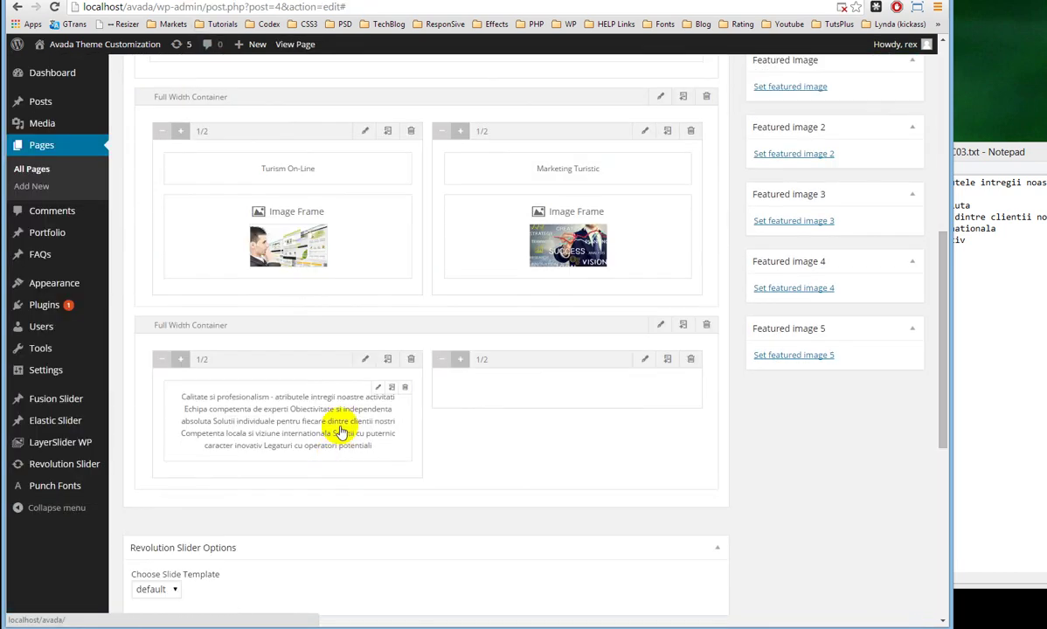
click(377, 390)
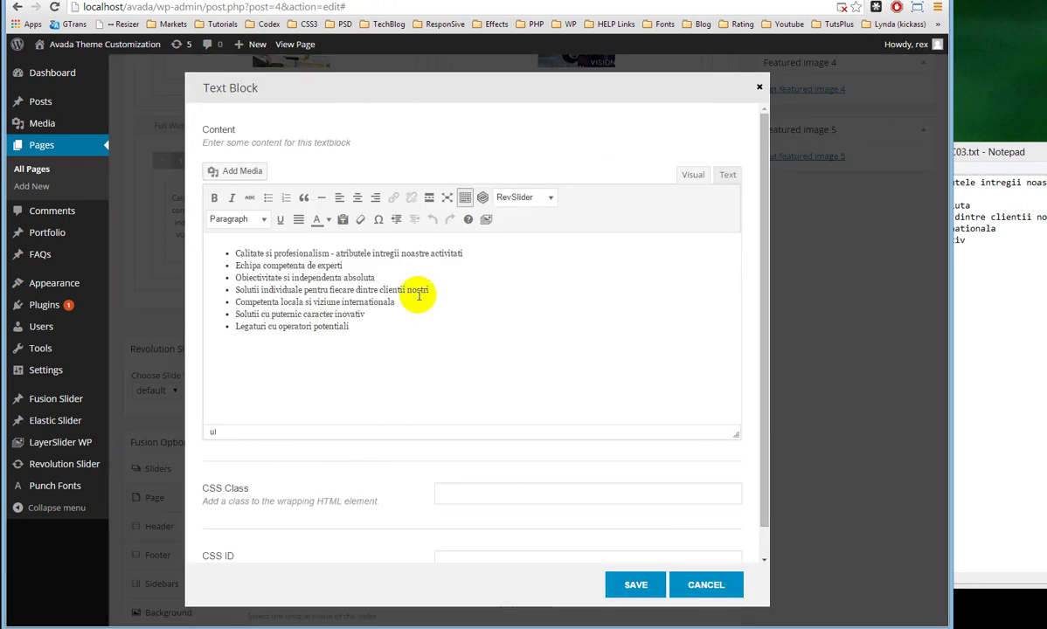
click(729, 176)
Try p tags in place of the li tags around the first list item, and restore the li tags
click(255, 232)
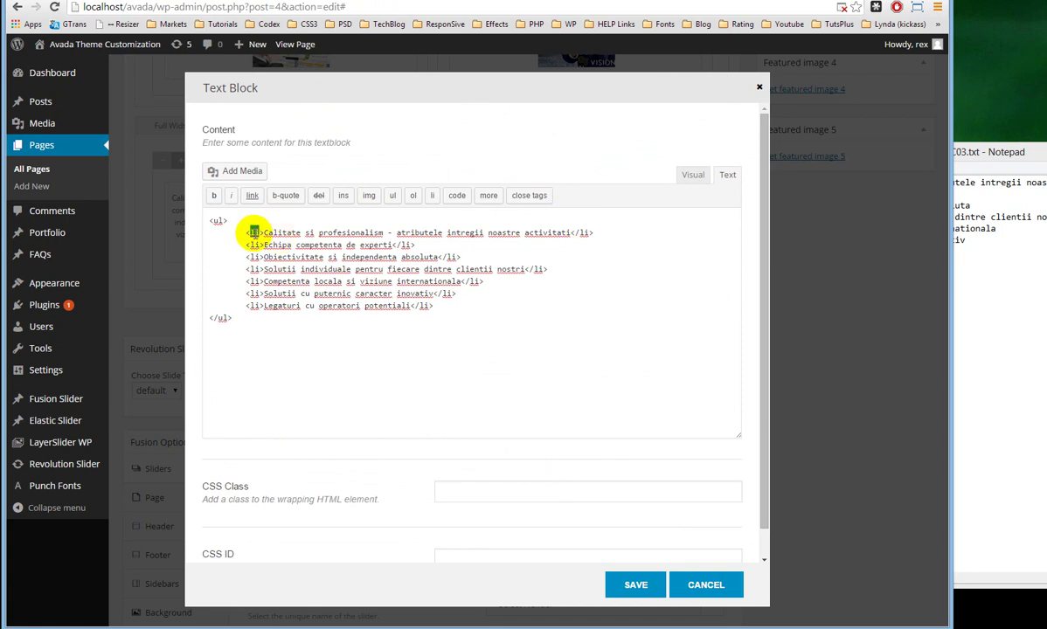
text(p)
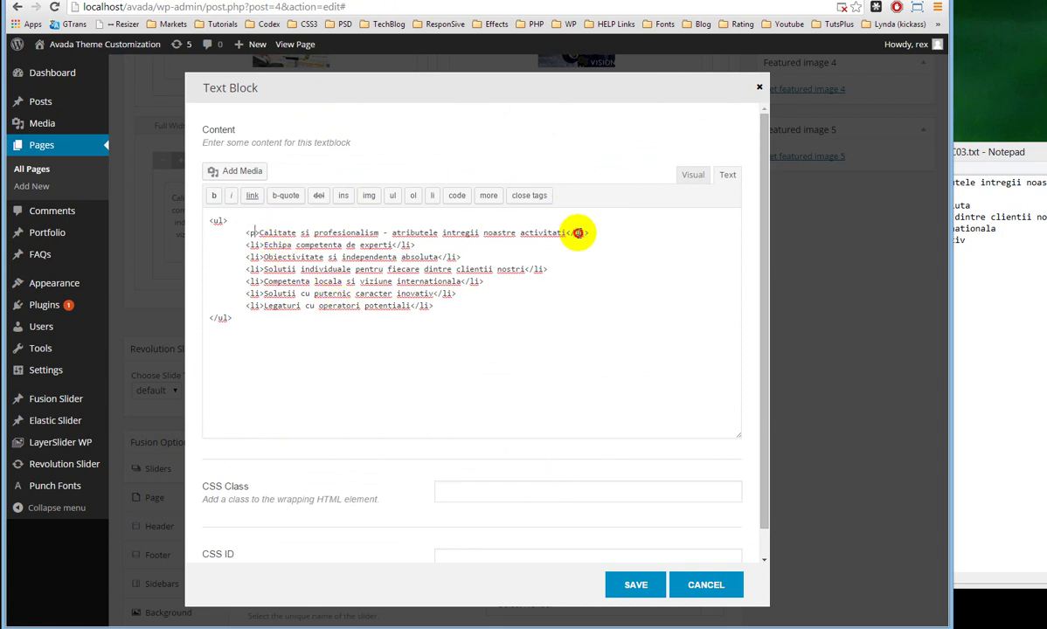
double_click(577, 233)
text(p)
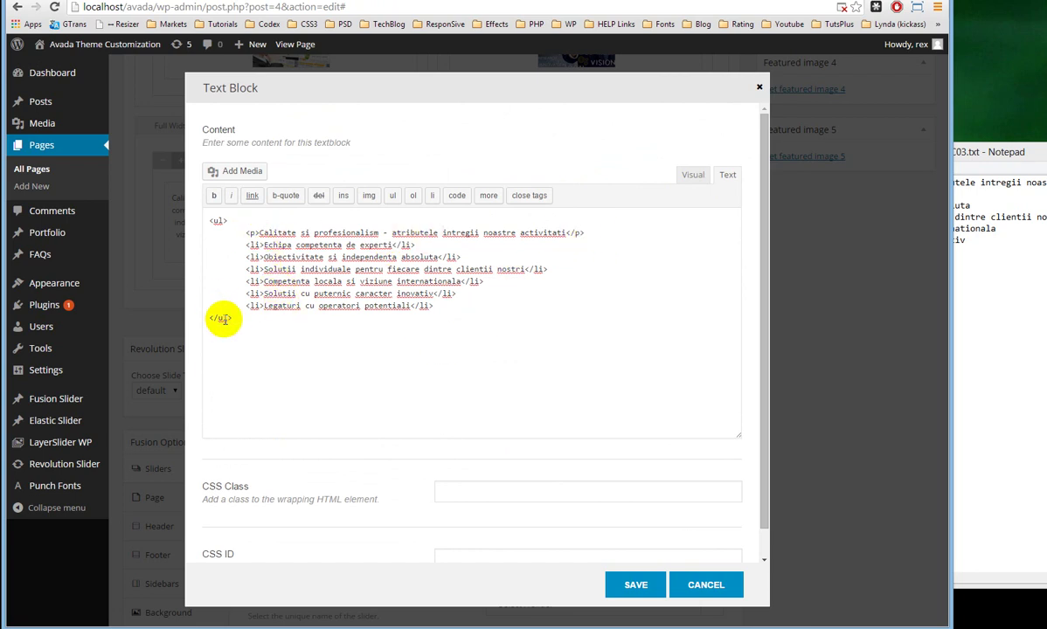
click(227, 218)
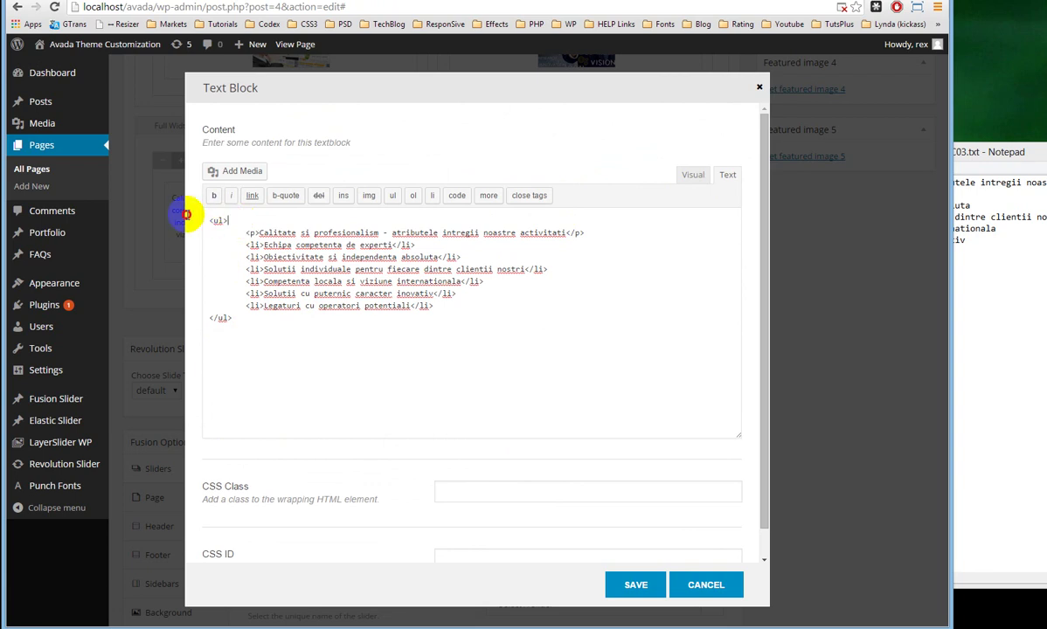
click(294, 255)
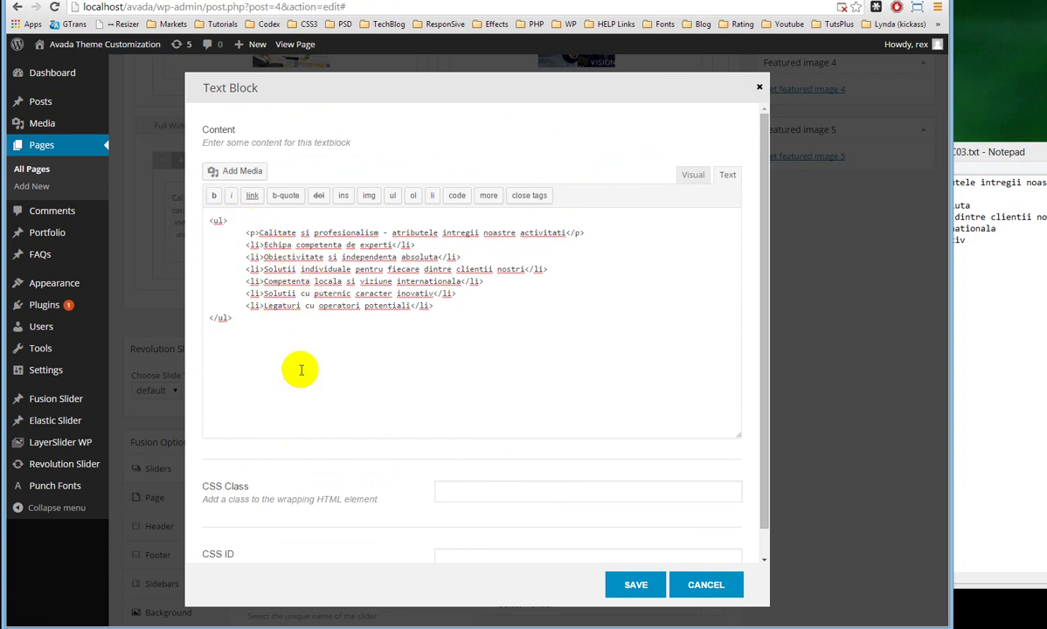
double_click(252, 233)
text(li)
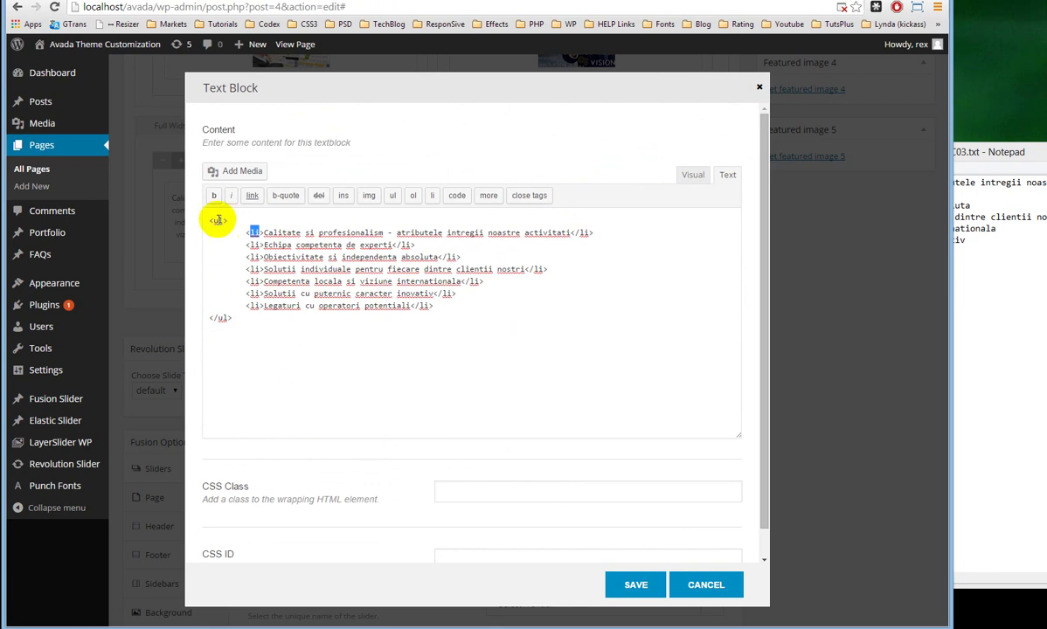
Select the opening ul tag name and compare the list code with the bullets in the page preview
double_click(218, 221)
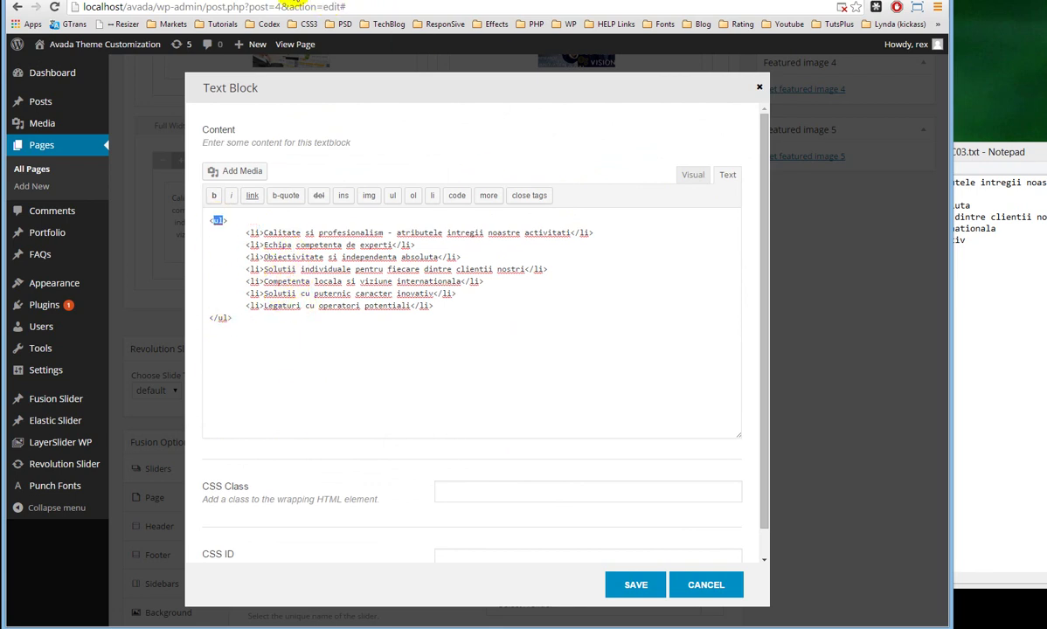
click(275, 2)
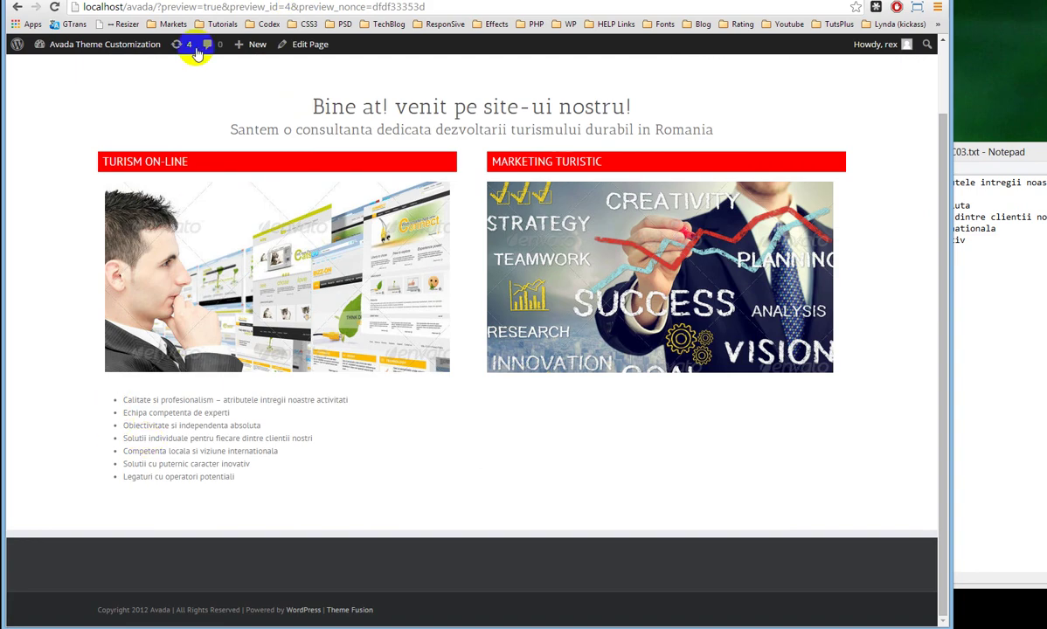
click(175, 3)
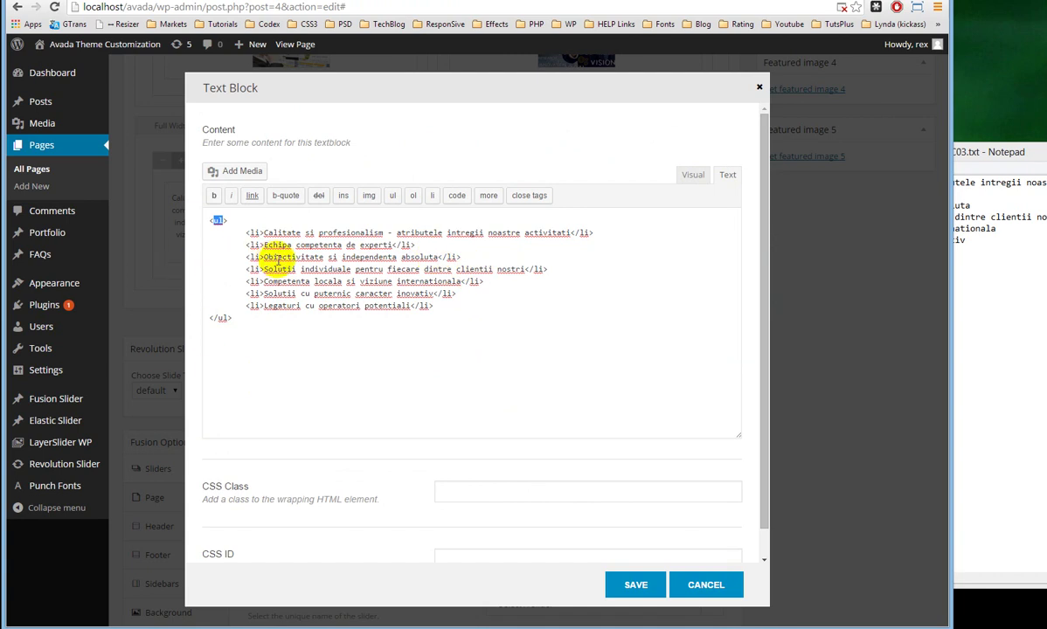
Return the list to visual editing and browse the icon set on the Font Awesome page fontawesome.io/icons
click(693, 176)
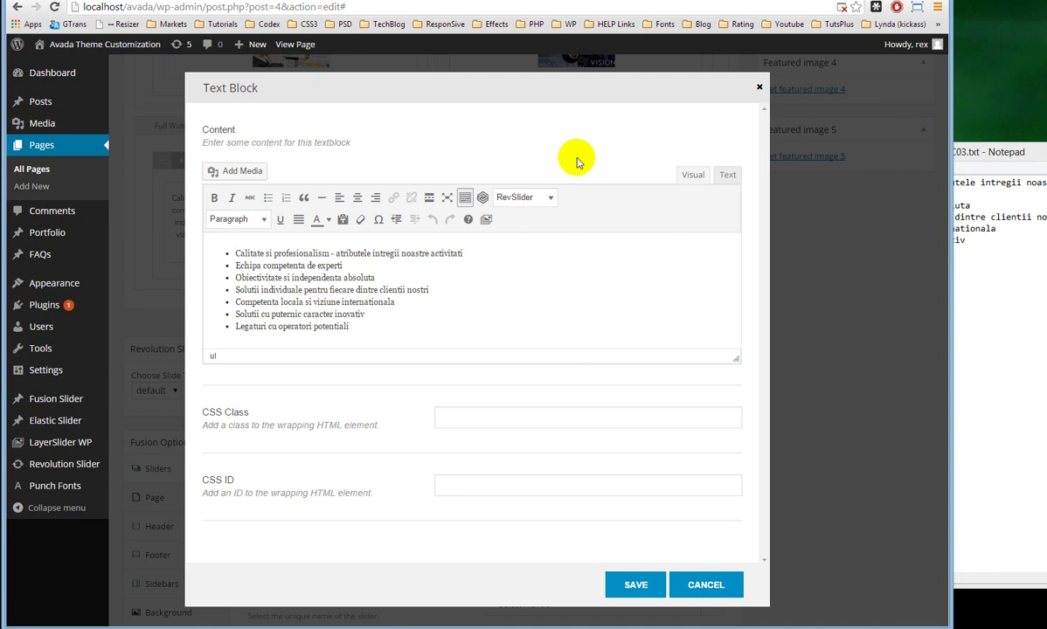
click(361, 324)
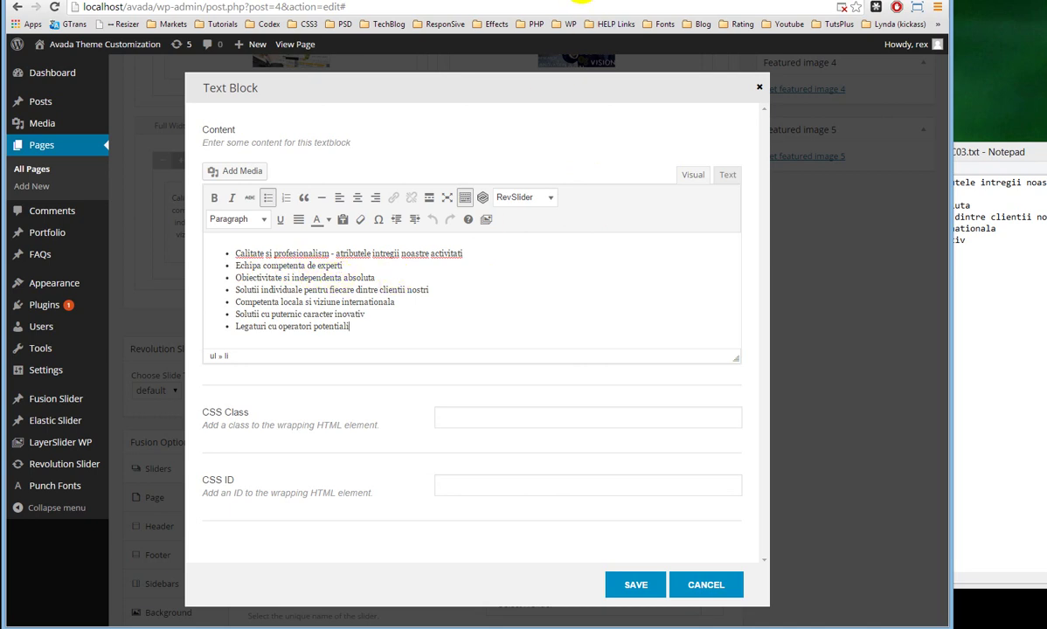
click(581, 1)
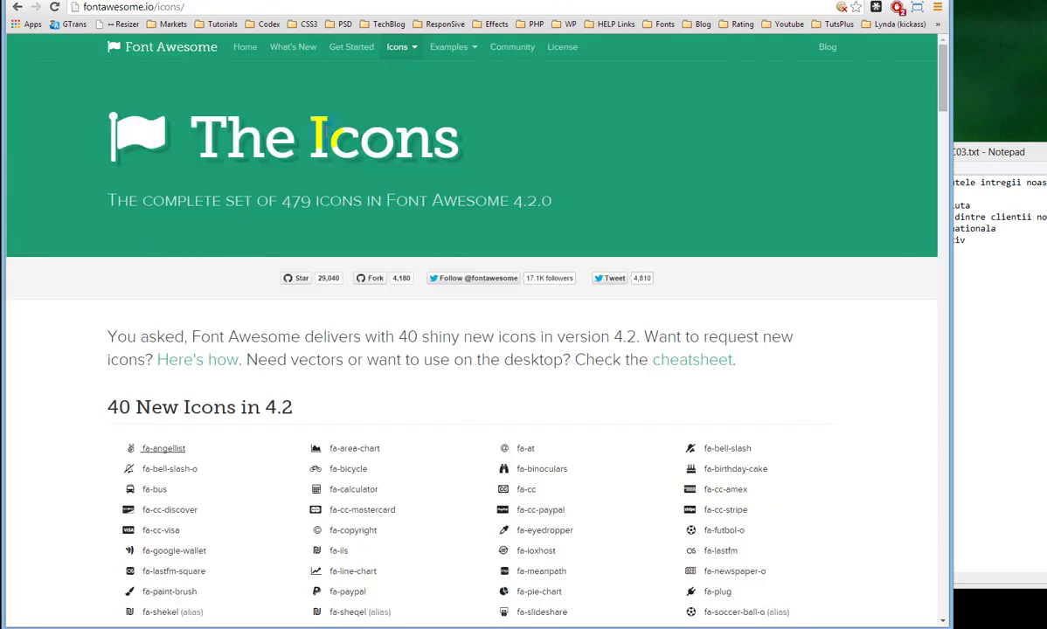
click(195, 8)
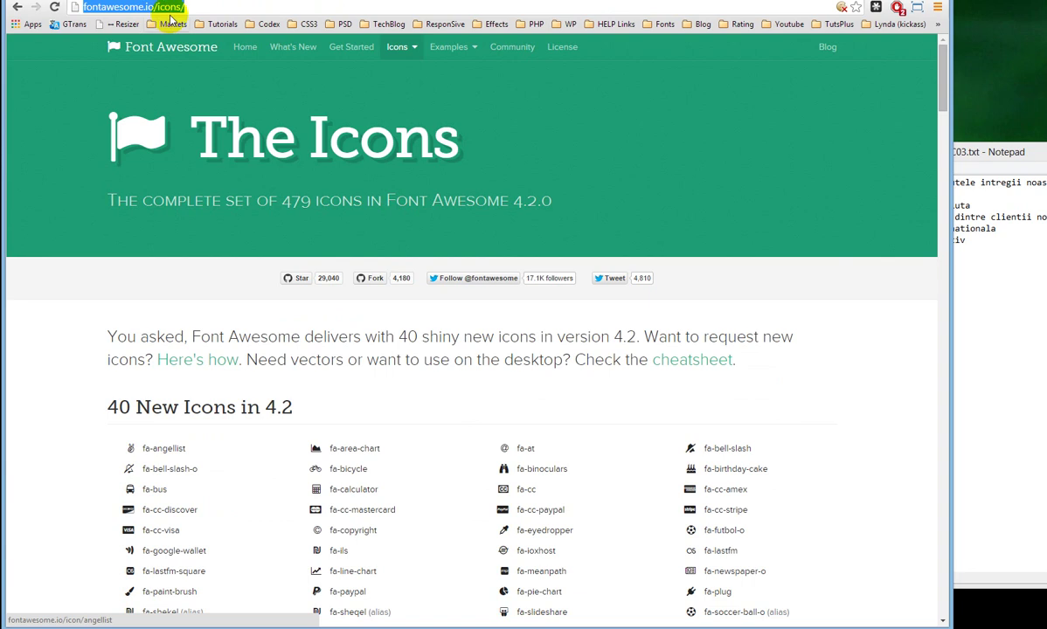
click(197, 9)
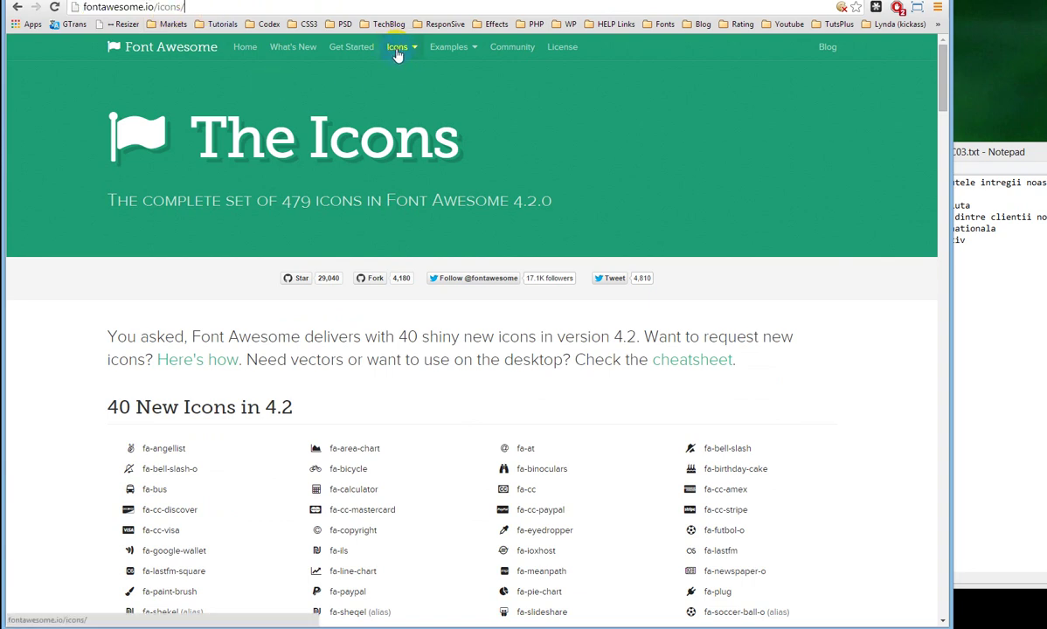
scroll(263, 459, down, 2)
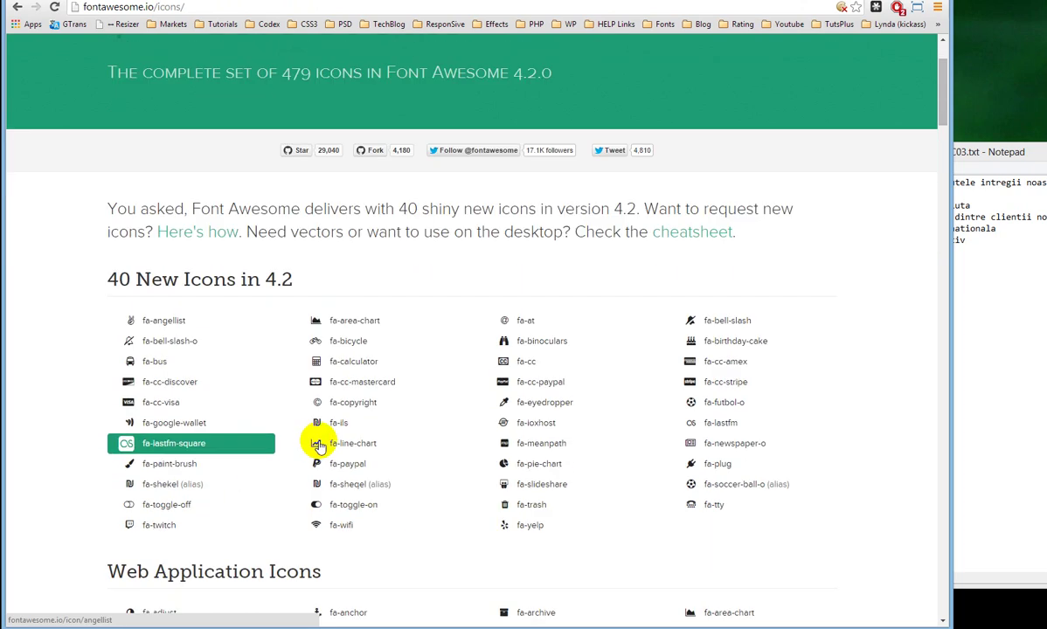
Inspect the fa-lastfm-square icon on the Font Awesome page and copy the HTML of its i element
right_click(152, 447)
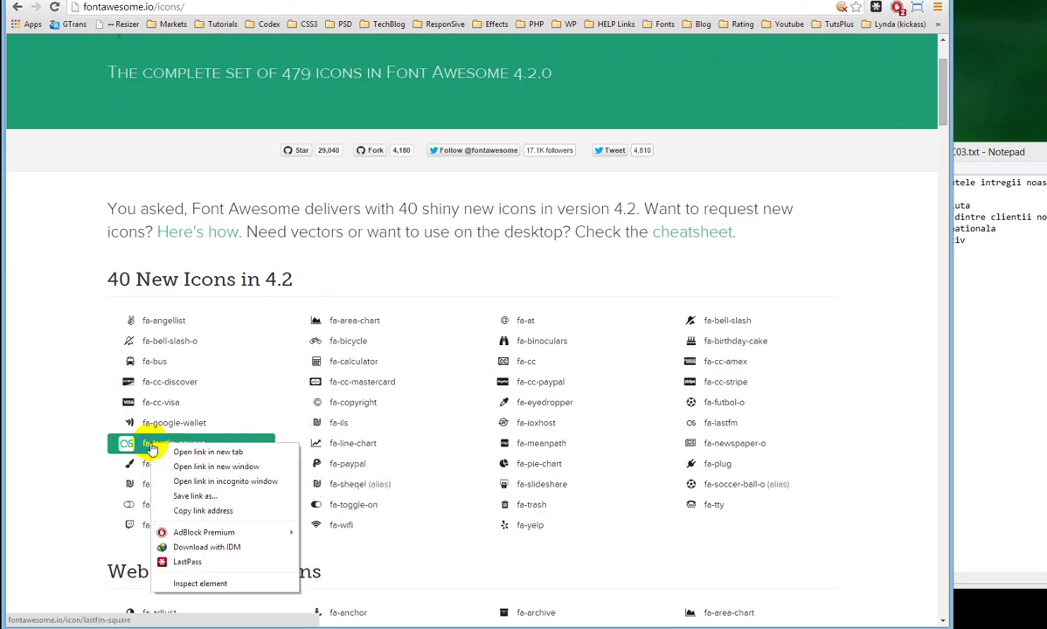
click(207, 584)
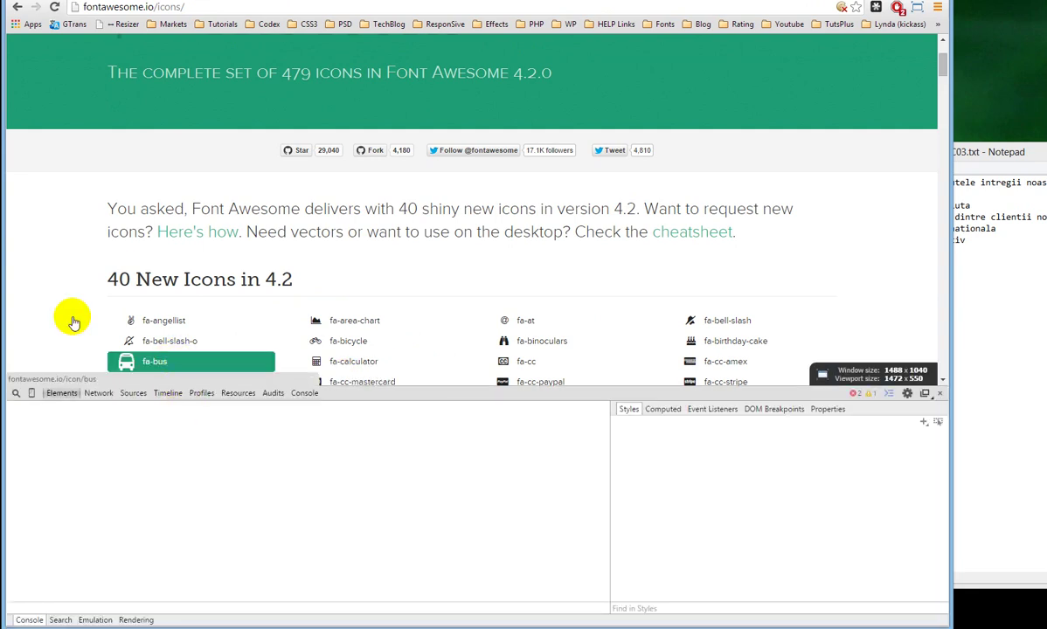
scroll(64, 327, down, 1)
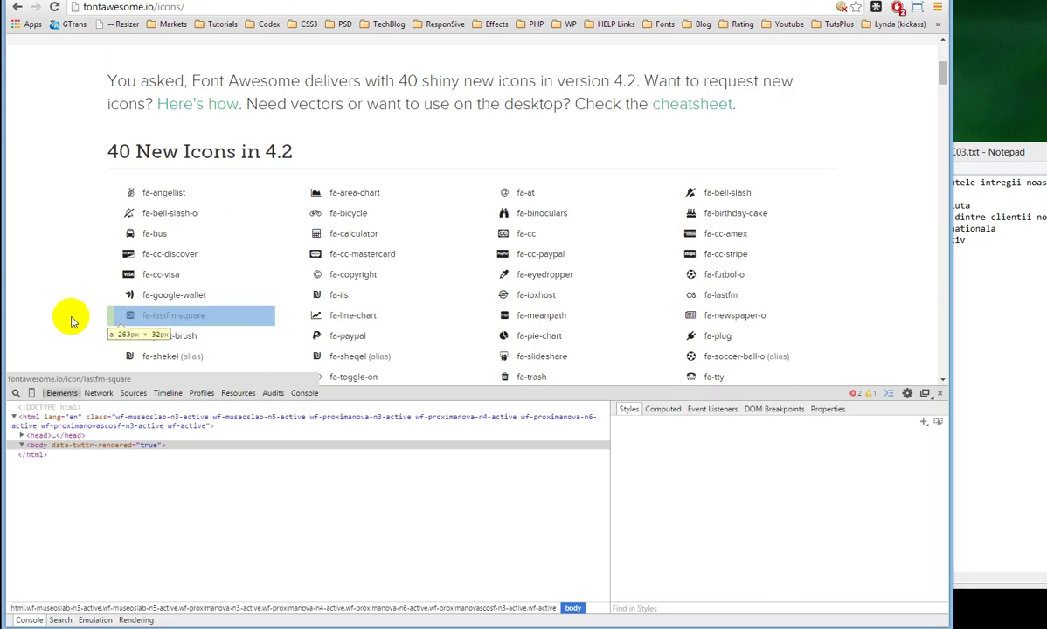
click(73, 322)
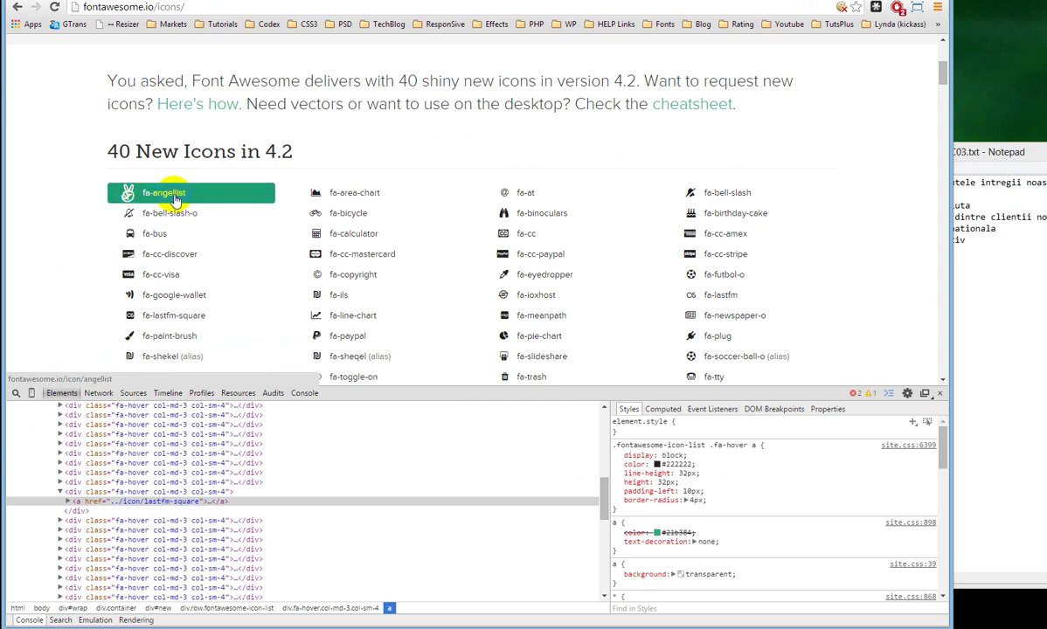
click(70, 503)
click(68, 502)
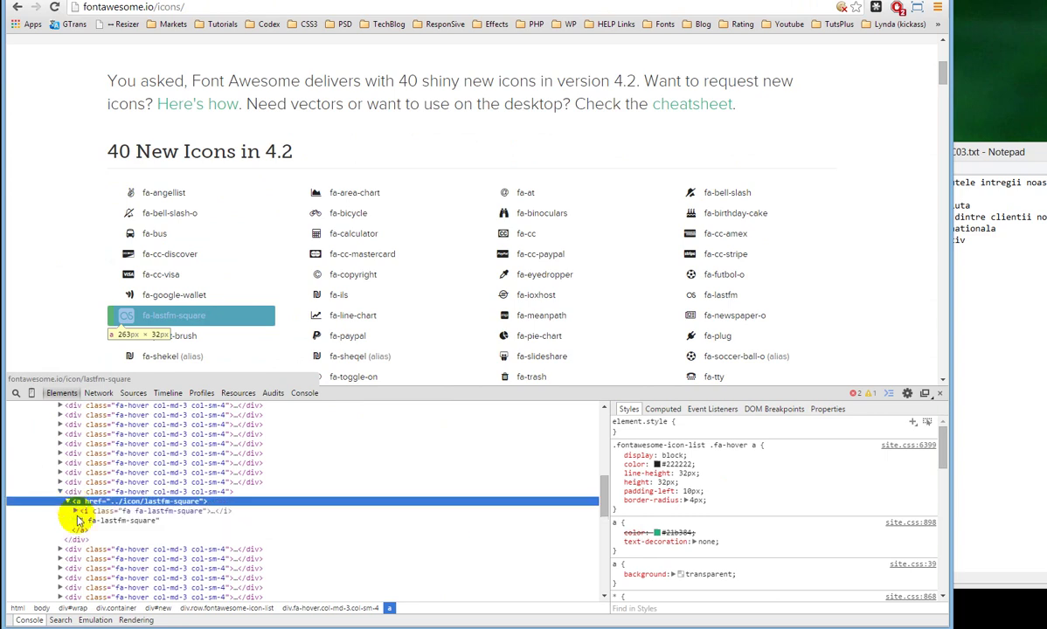
click(90, 512)
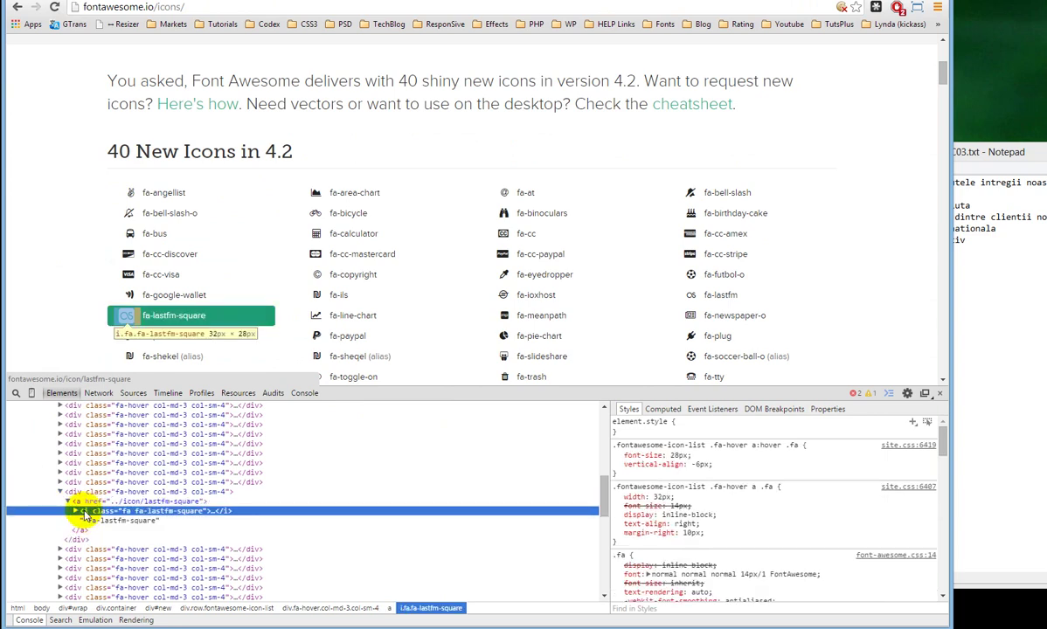
right_click(87, 516)
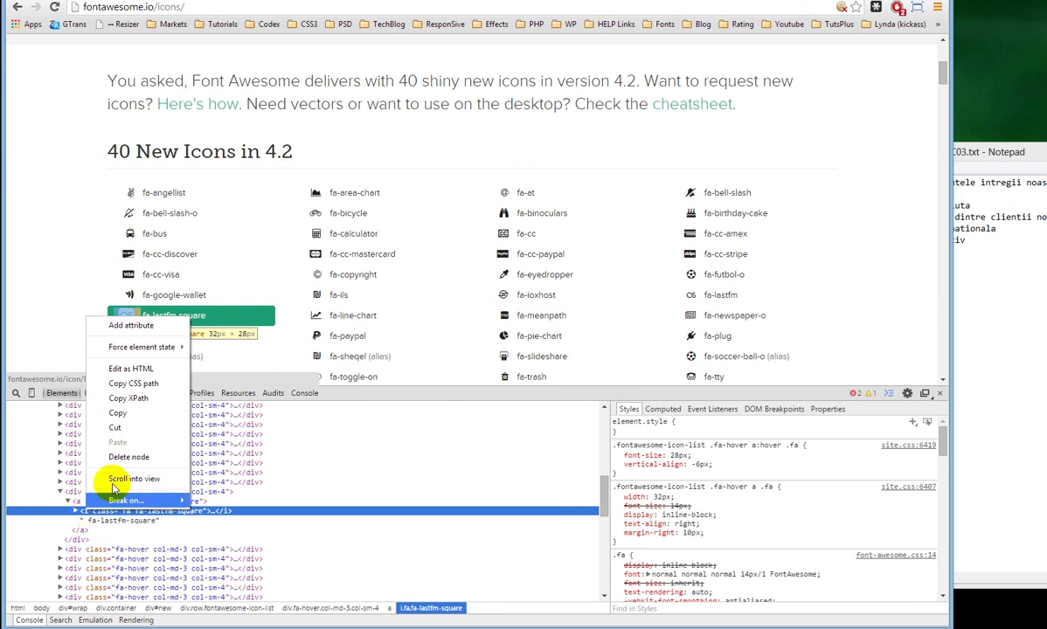
click(128, 426)
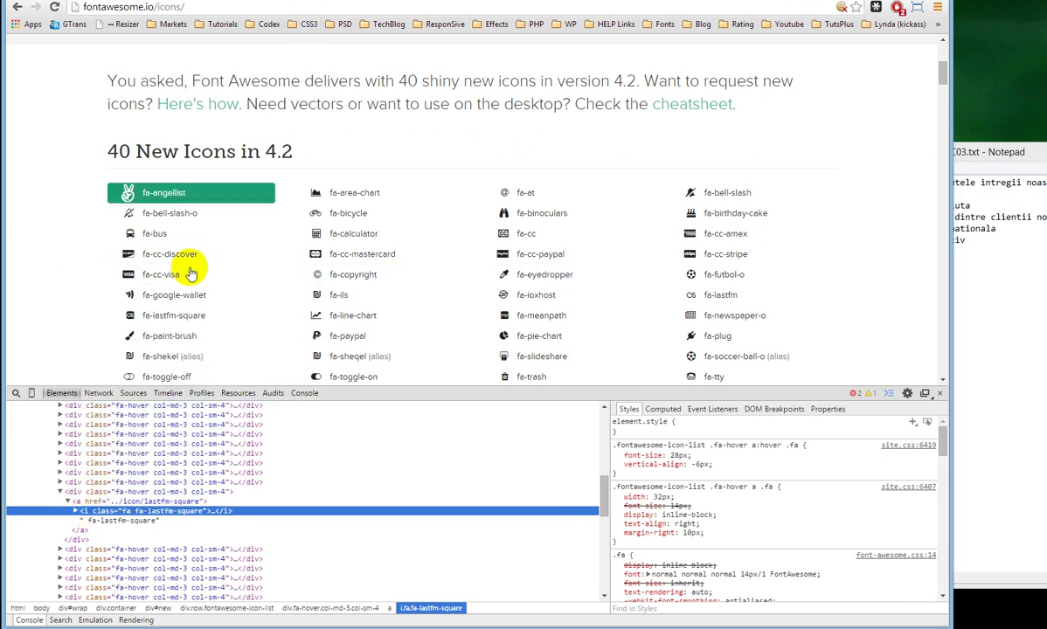
Insert <i class="fa fa-lastfm-square"></i> and a space before the first list item's text in the Text Block's HTML source
scroll(374, 334, down, 2)
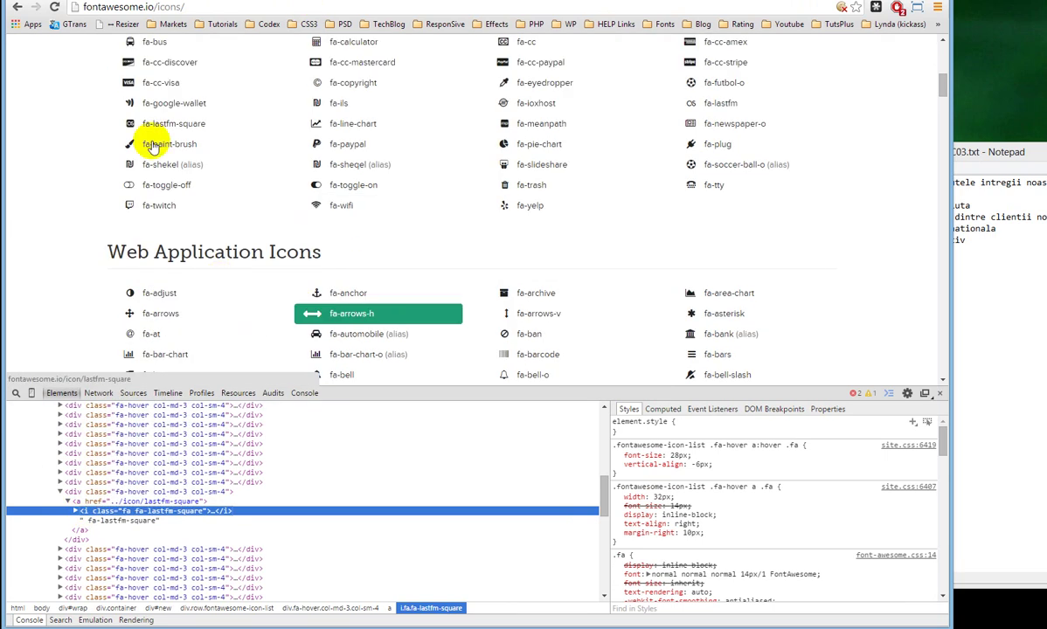
click(194, 3)
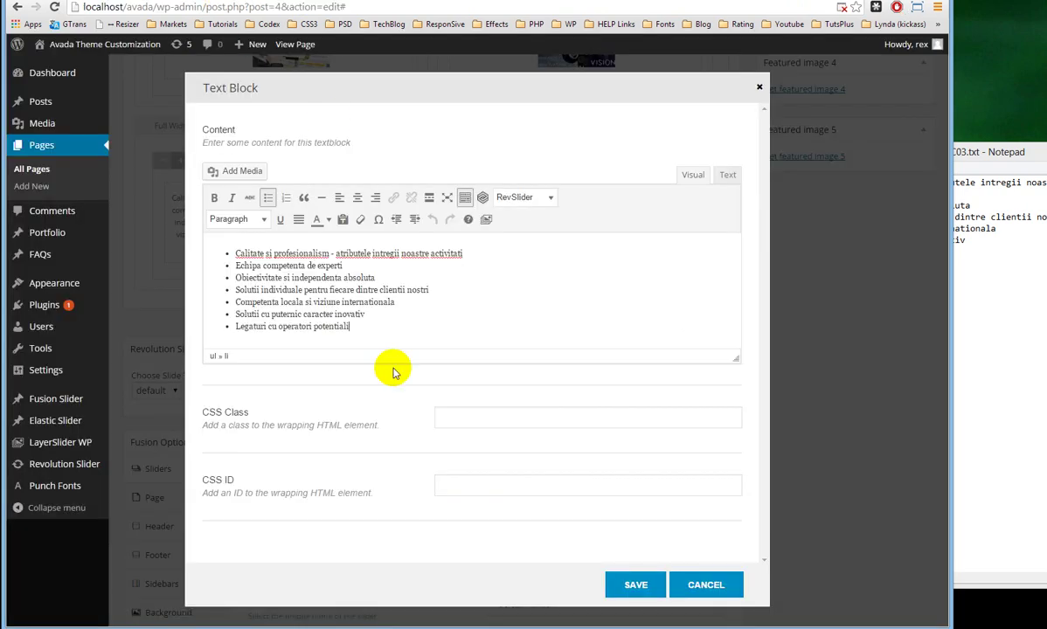
click(727, 175)
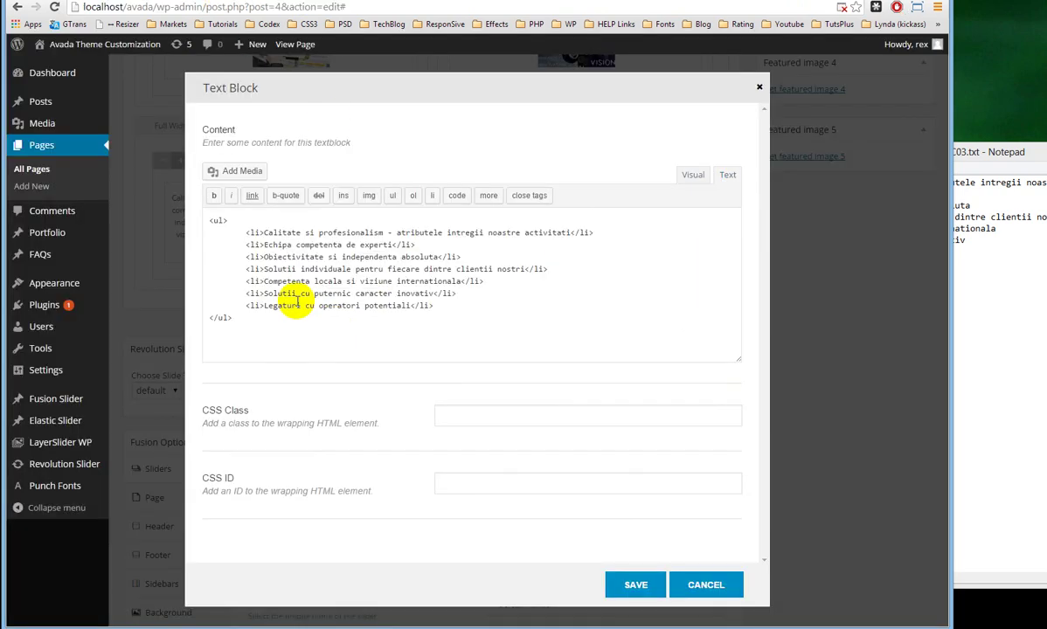
click(259, 232)
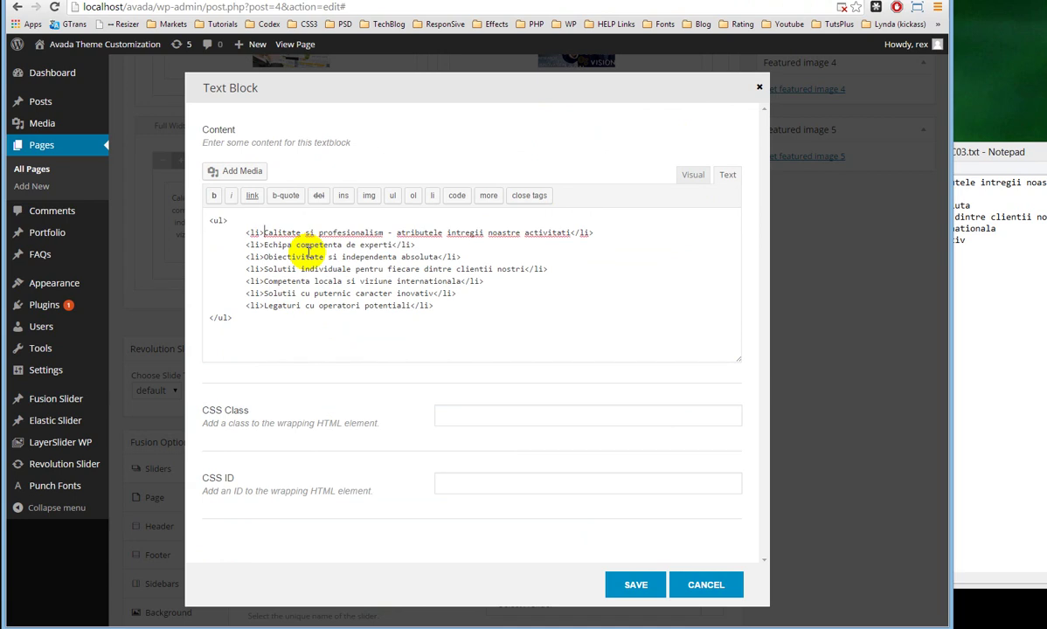
text(<i class="fa fa-lastfm-square"></i>)
click(424, 233)
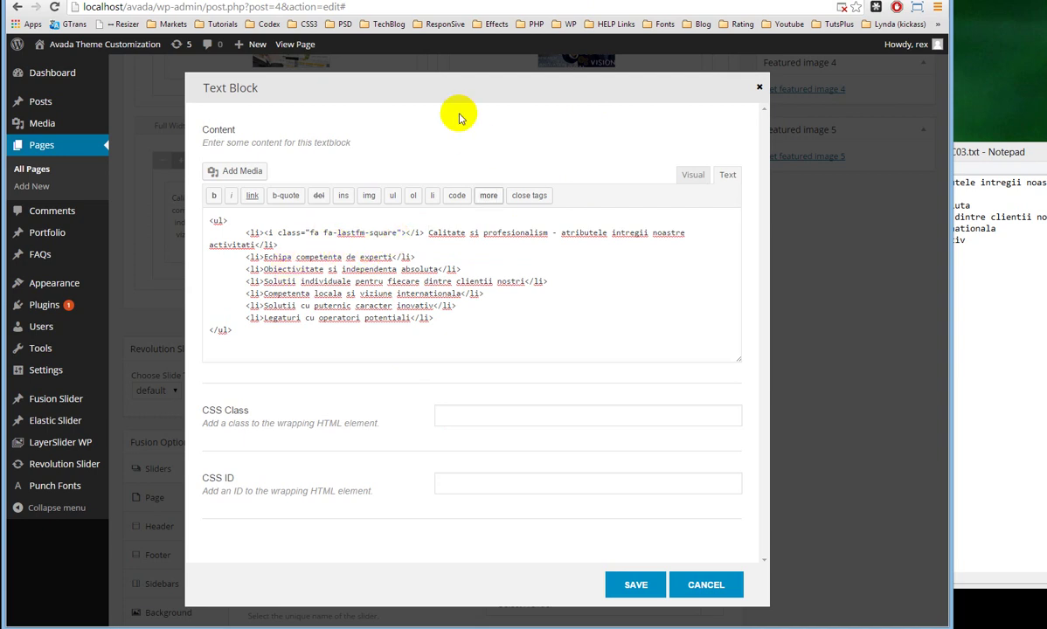
Revisit the Font Awesome icons page and remove the fa-lastfm-square icon code from the first list item
click(554, 1)
scroll(243, 232, up, 10)
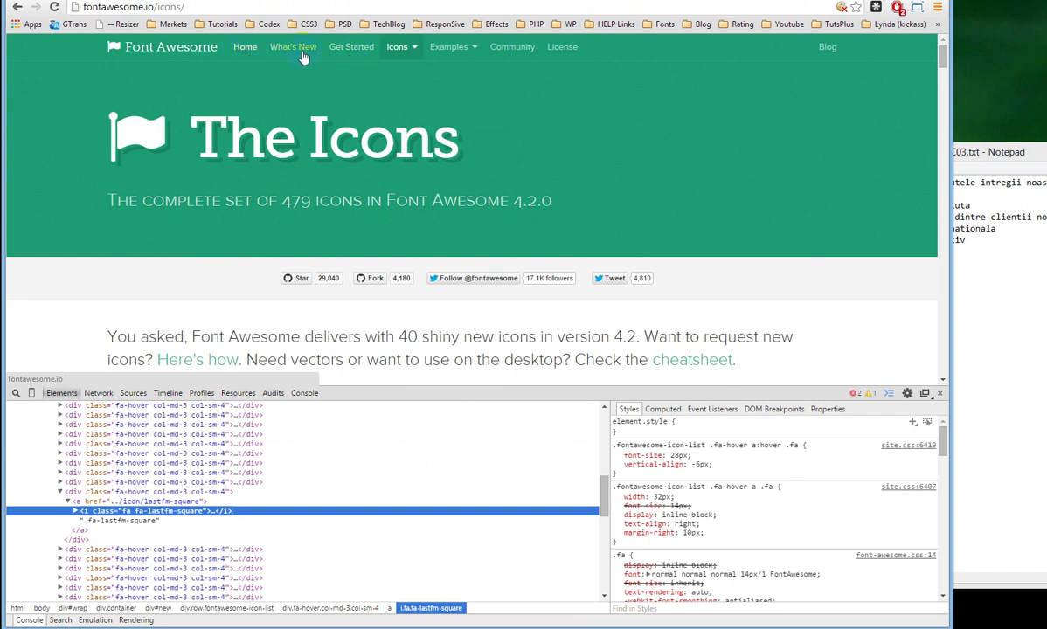
click(201, 2)
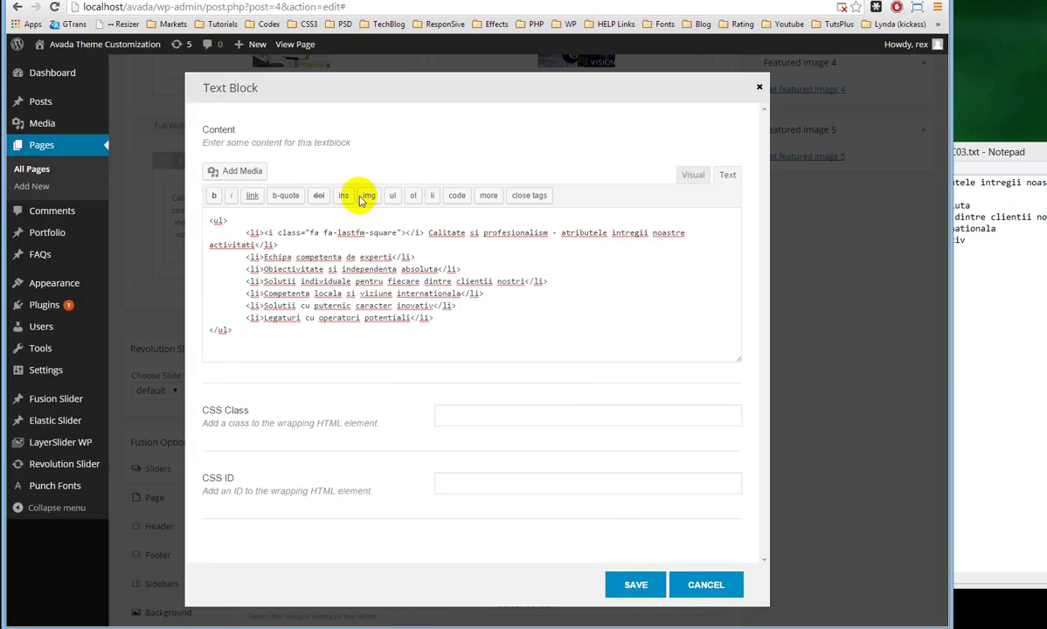
key(BackSpace)
key(BackSpace)
key(BackSpace)
key(BackSpace)
key(BackSpace)
key(BackSpace)
key(BackSpace)
key(BackSpace)
key(BackSpace)
key(BackSpace)
key(BackSpace)
key(BackSpace)
key(BackSpace)
key(BackSpace)
key(BackSpace)
key(BackSpace)
key(BackSpace)
key(BackSpace)
key(BackSpace)
key(BackSpace)
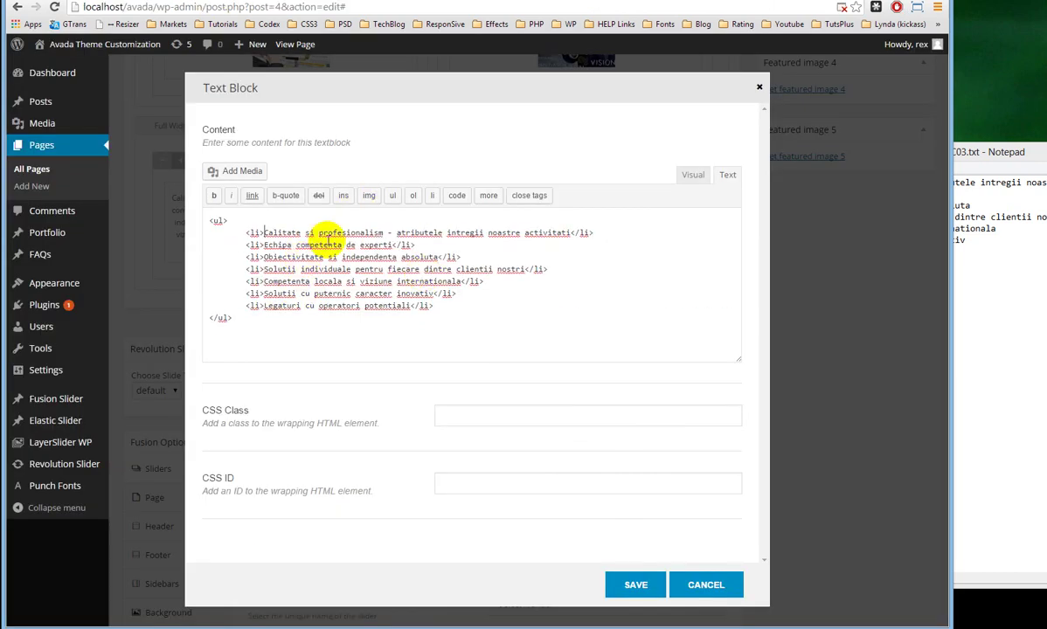
Open the Fusion Shortcodes generator from the Text Block's visual editor and choose the Font Awesome shortcode
click(691, 177)
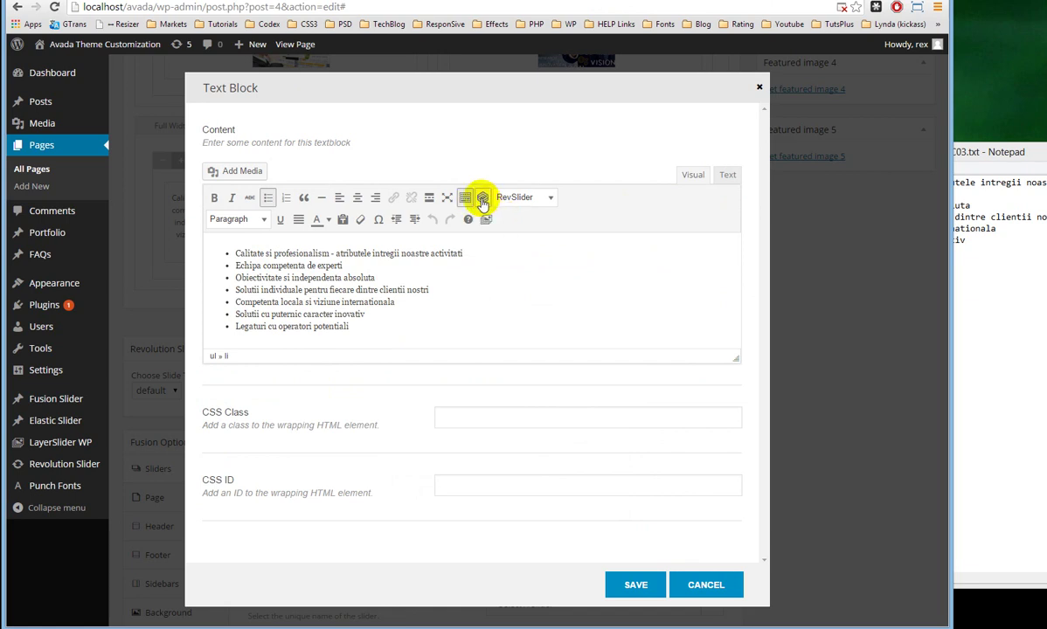
click(482, 199)
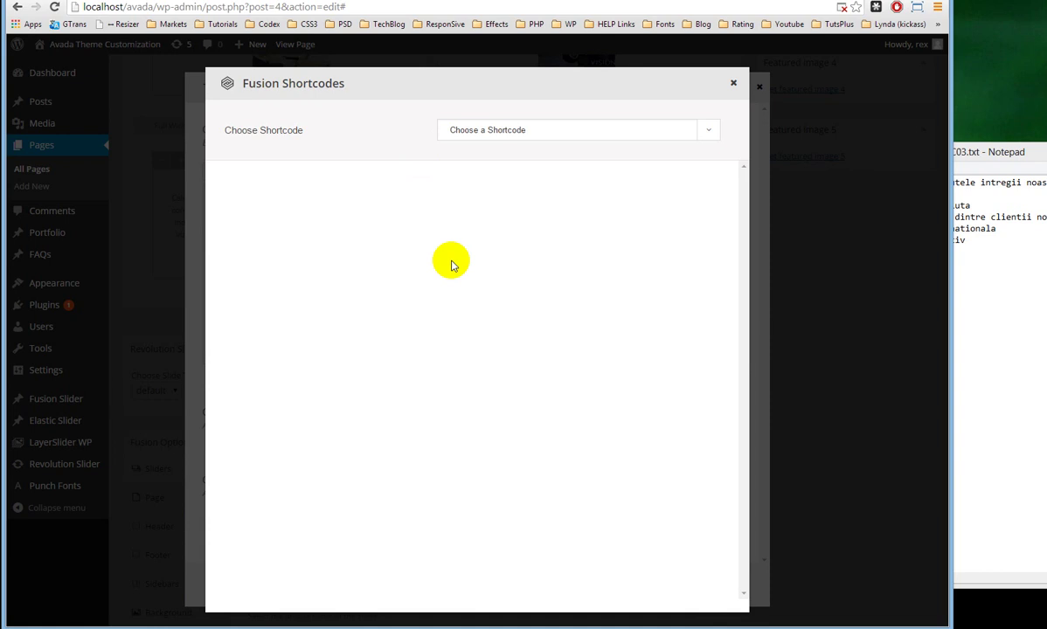
click(710, 134)
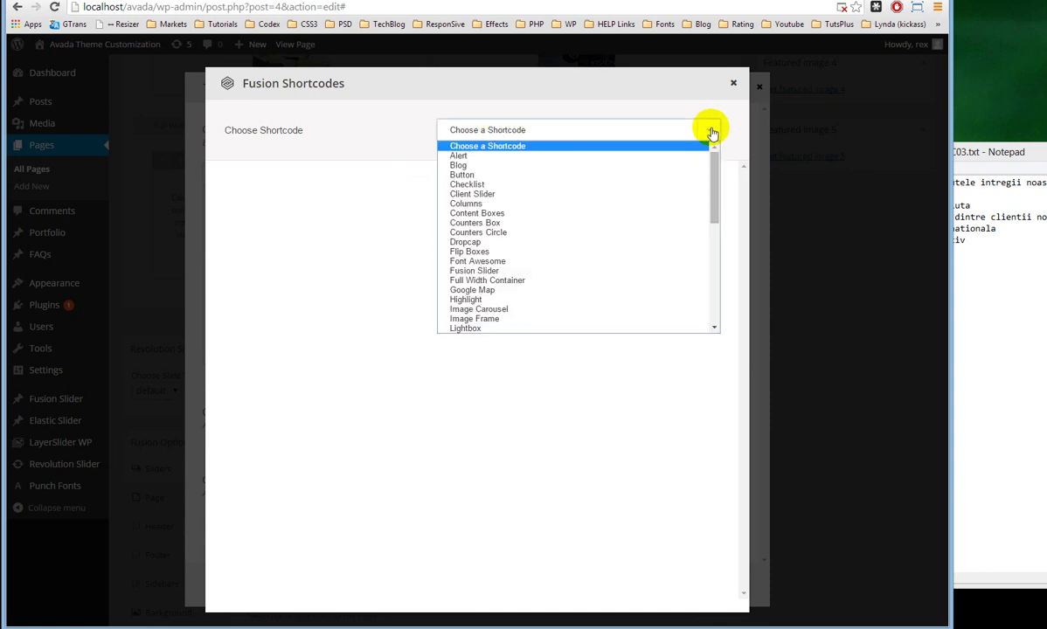
click(485, 271)
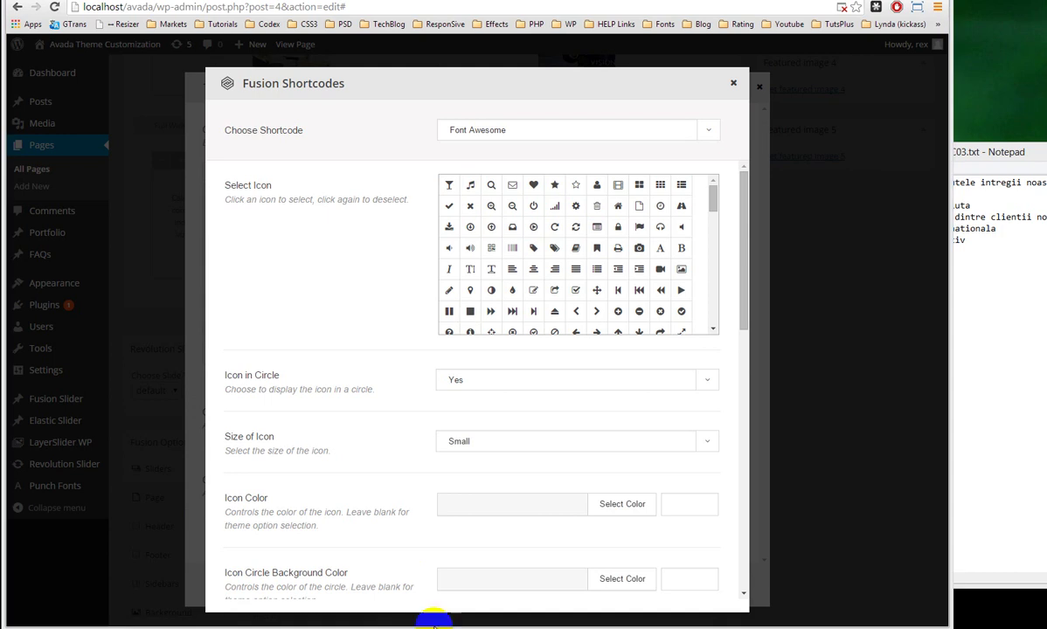
Check the bullet icons in the mockup -original_ZONEMC03.PNG.png and select the single right-pointing angle icon for the shortcode
mouse_move(435, 622)
click(479, 585)
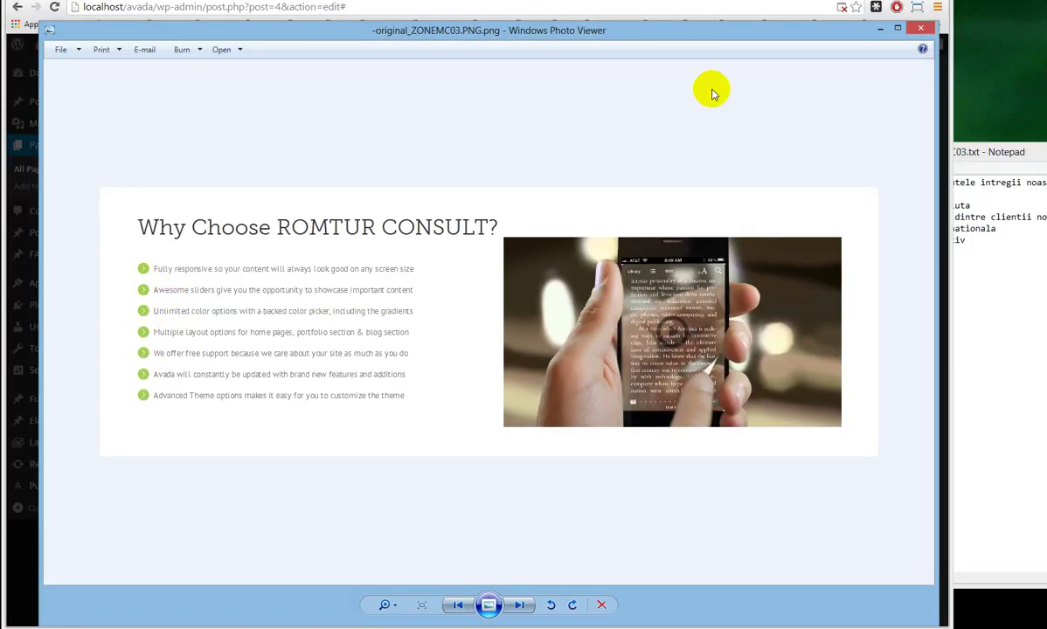
click(881, 31)
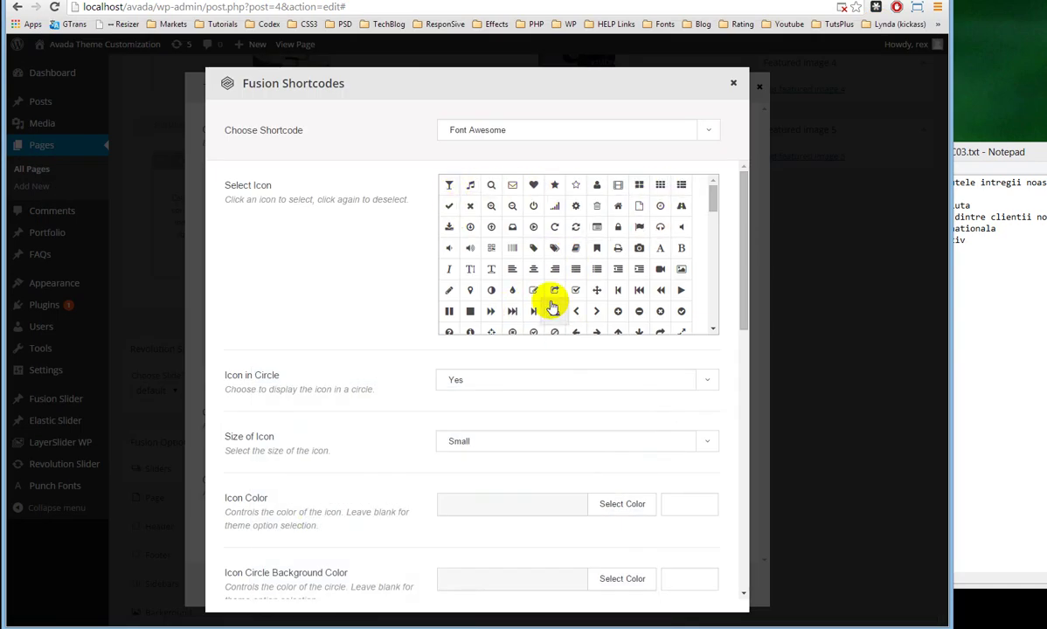
scroll(573, 319, down, 3)
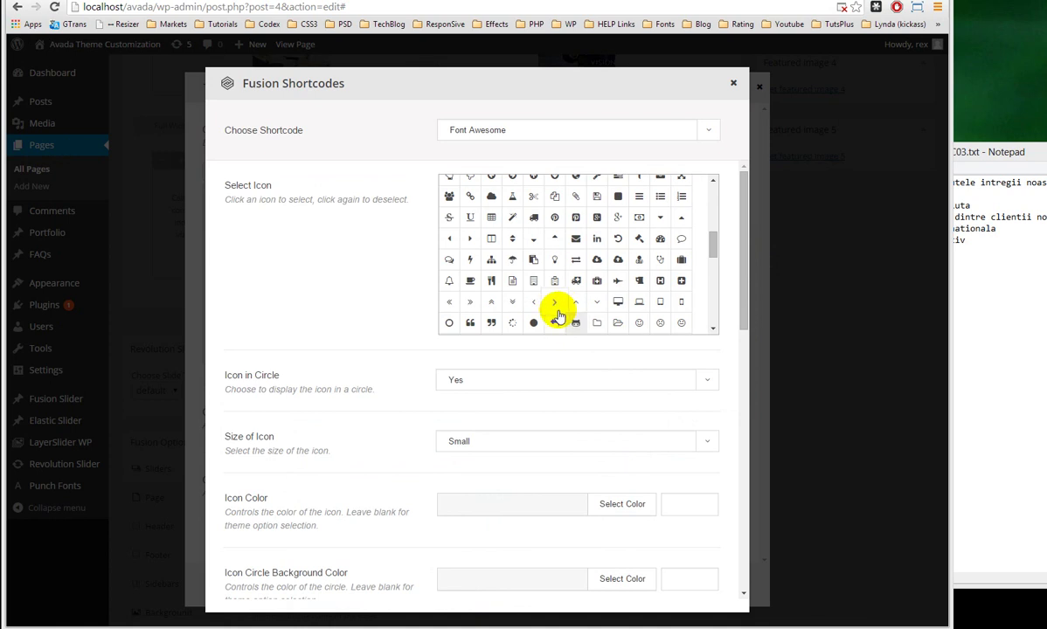
click(554, 303)
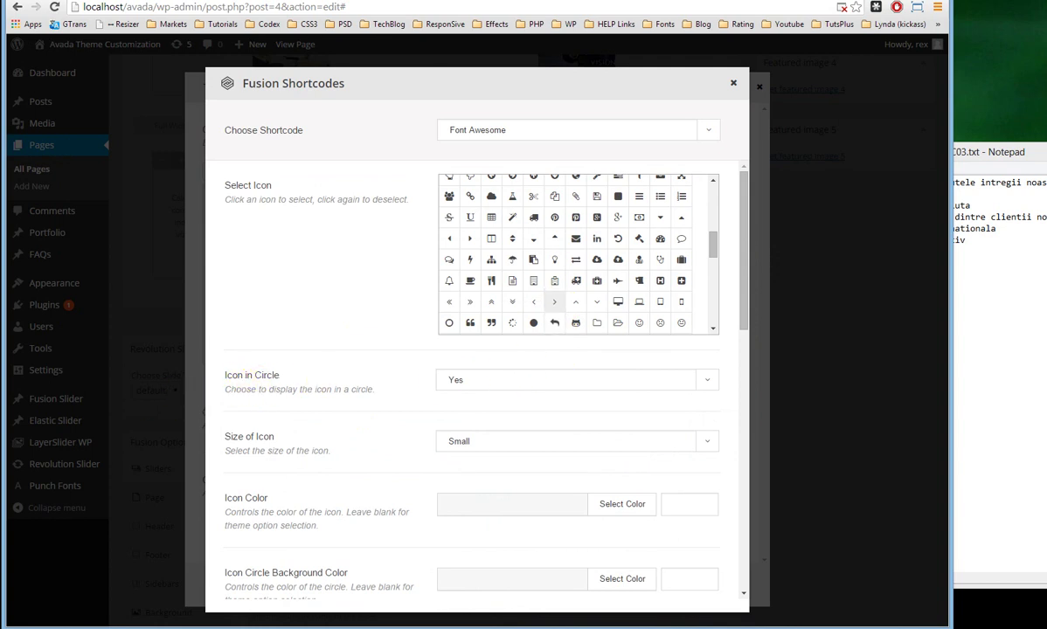
Compare the bullet icons in the mockup -original_ZONEMC03.PNG.png and set the shortcode's icon color to white, #ffffff
mouse_move(467, 584)
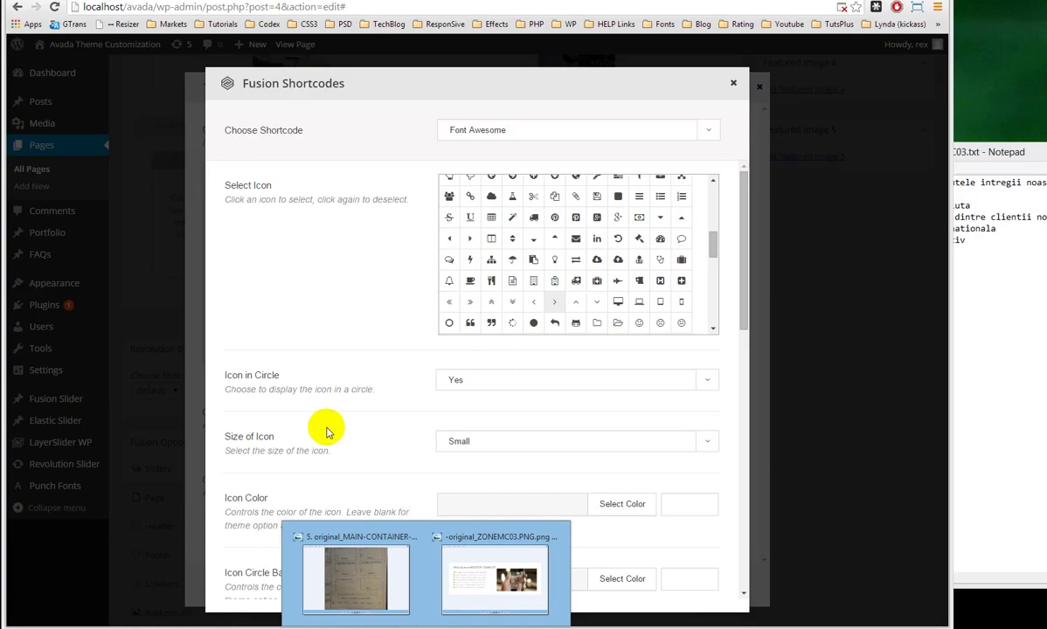
scroll(393, 437, down, 1)
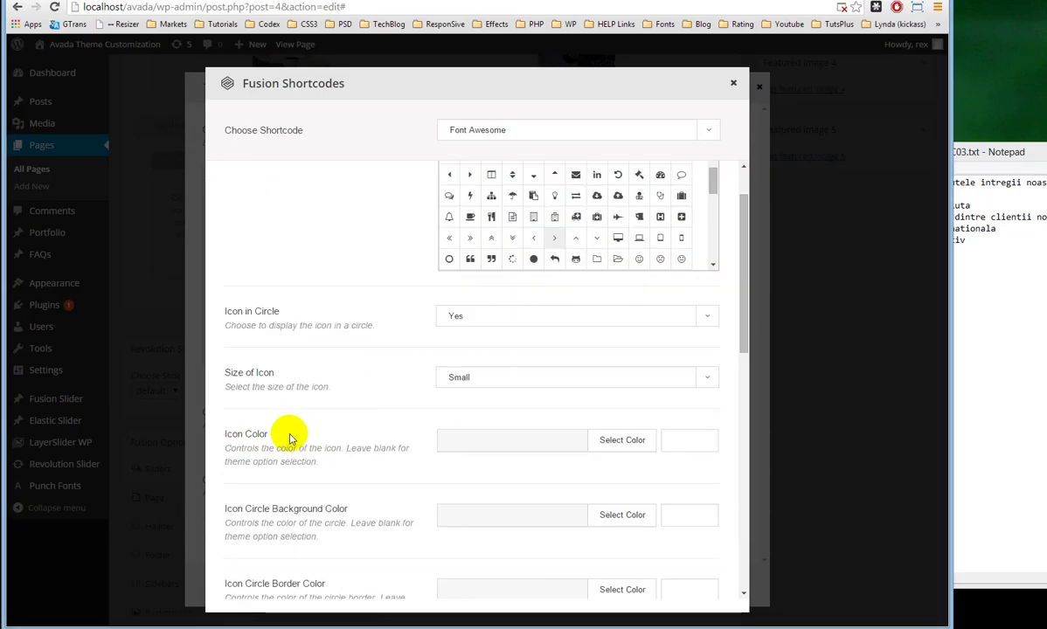
click(689, 440)
click(492, 624)
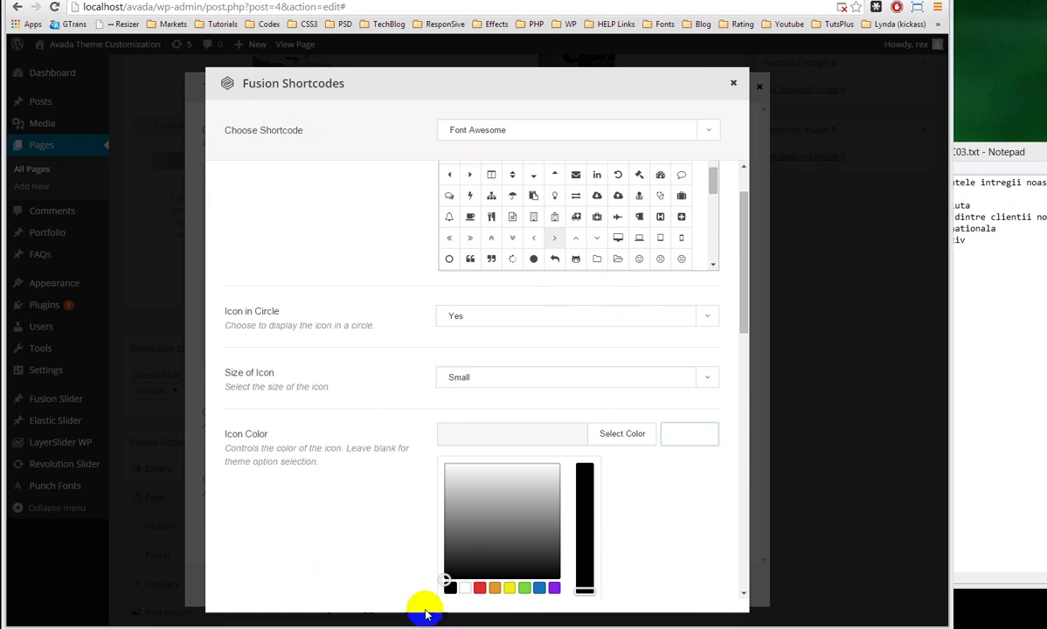
mouse_move(456, 603)
click(18, 362)
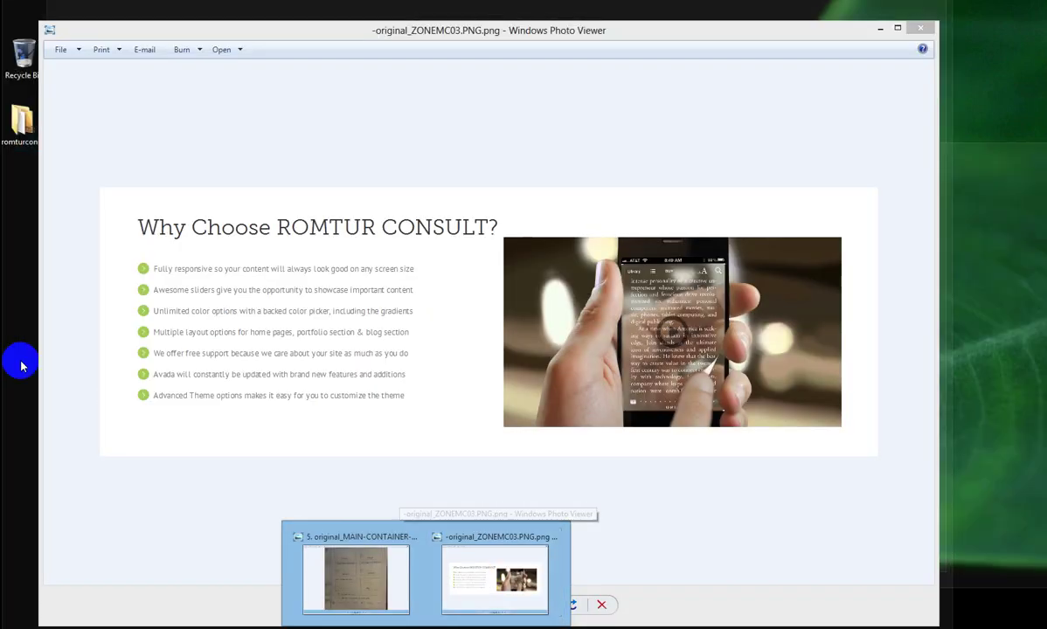
click(680, 437)
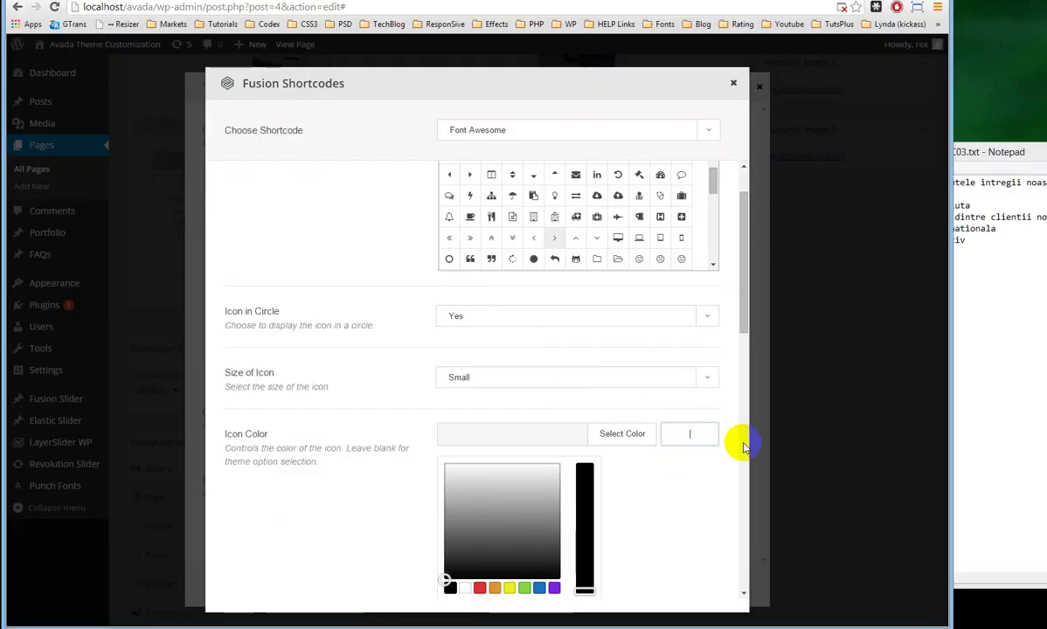
click(454, 588)
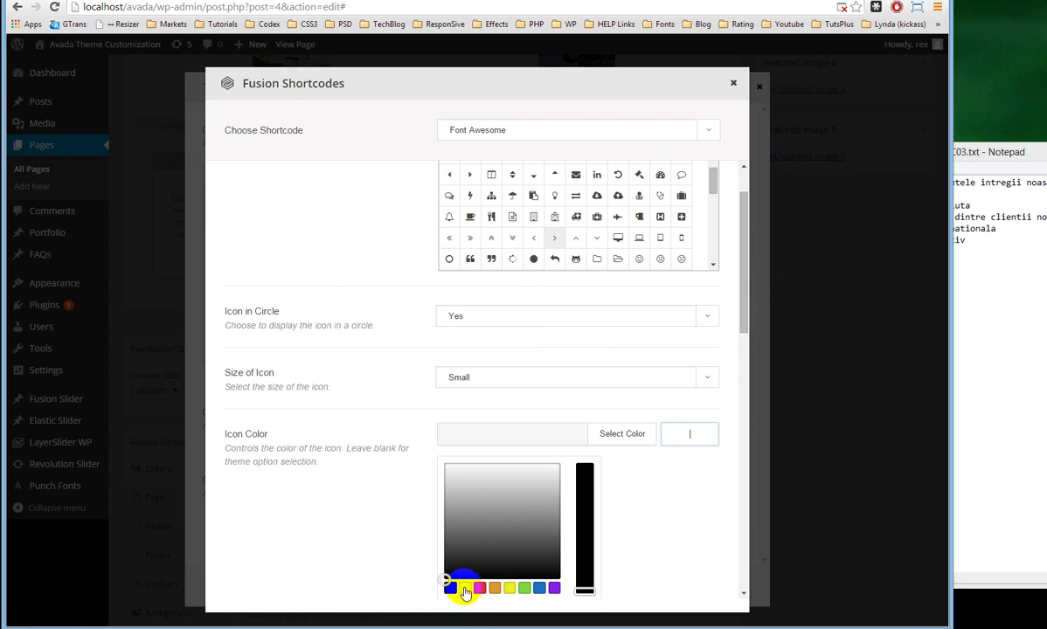
scroll(679, 479, down, 2)
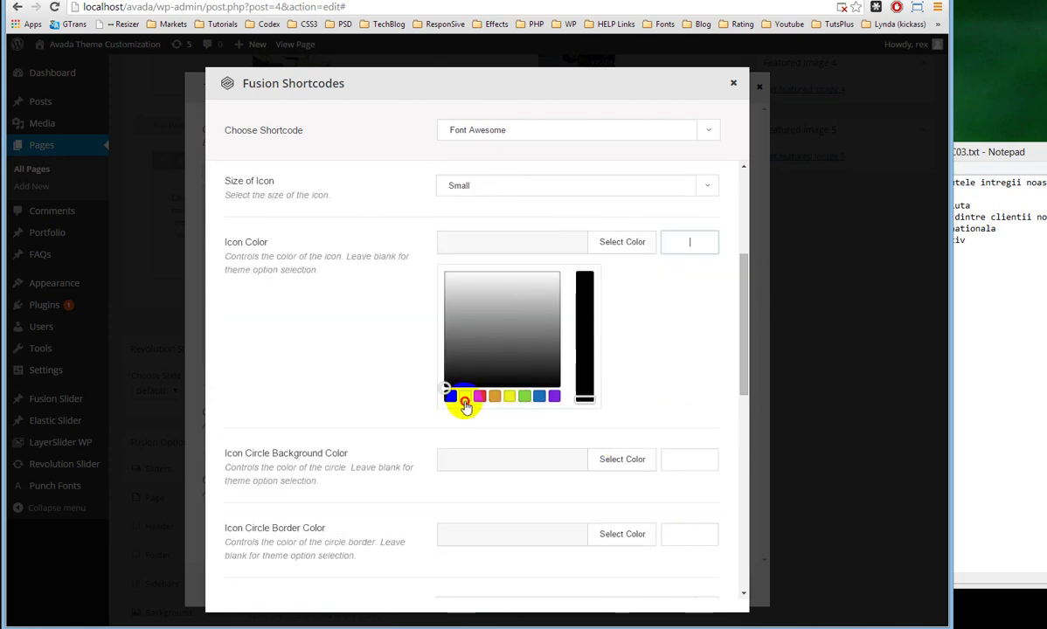
click(465, 402)
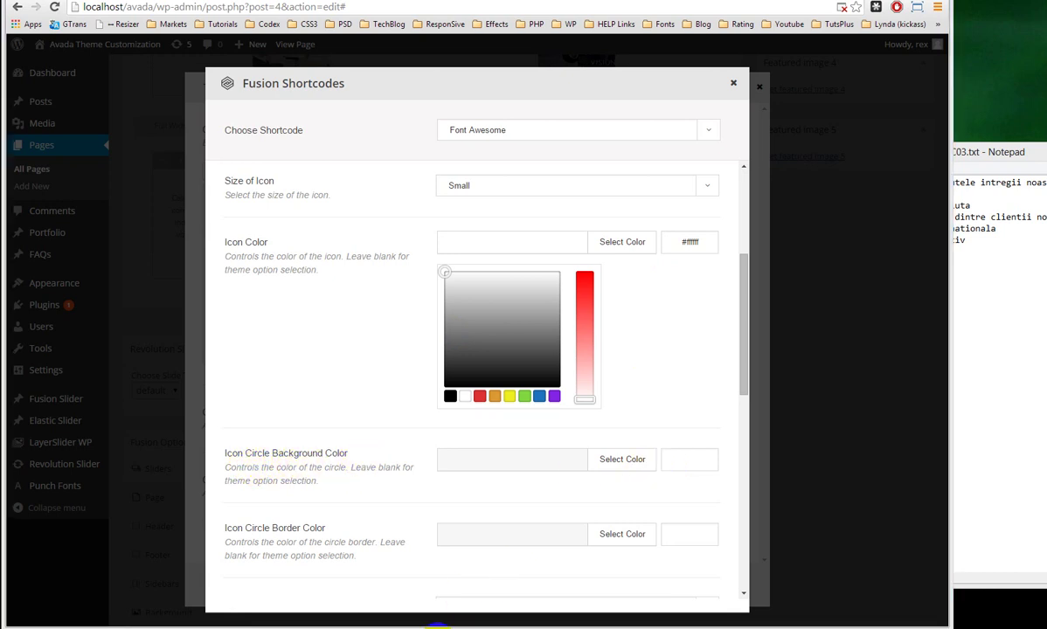
Check the mockup's bullet circles again and set the icon circle background color to #a2cf56
mouse_move(437, 626)
click(460, 592)
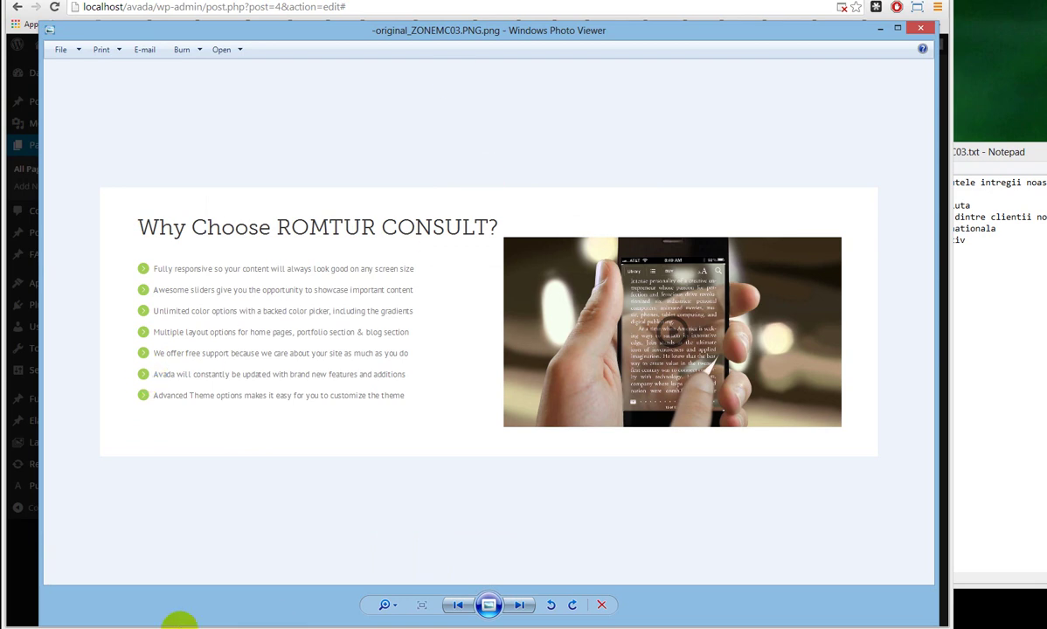
key(alt+Tab)
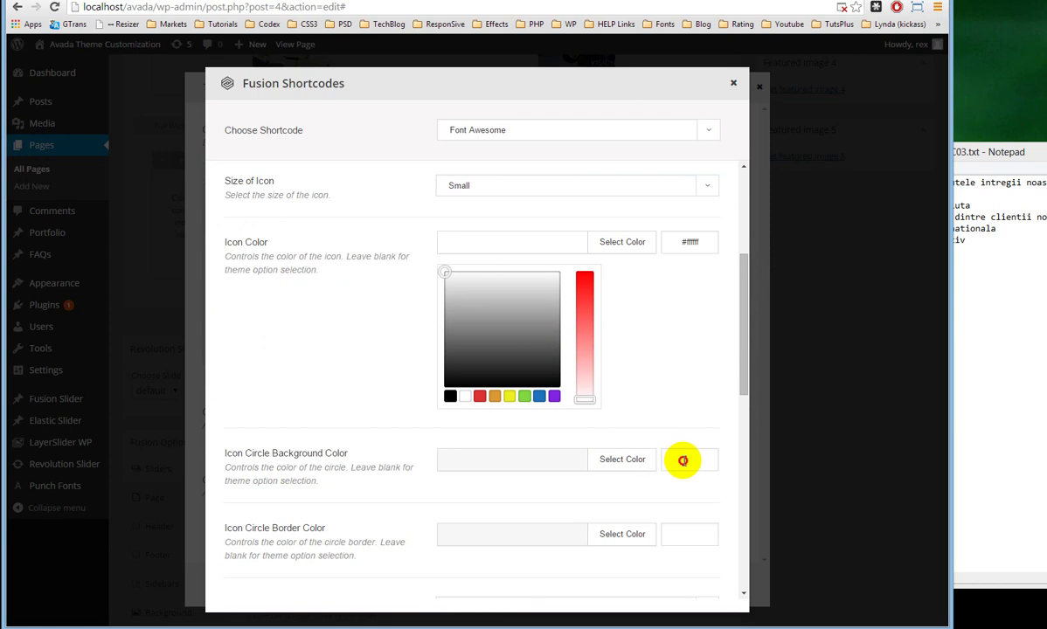
click(710, 461)
text(#a2cf56)
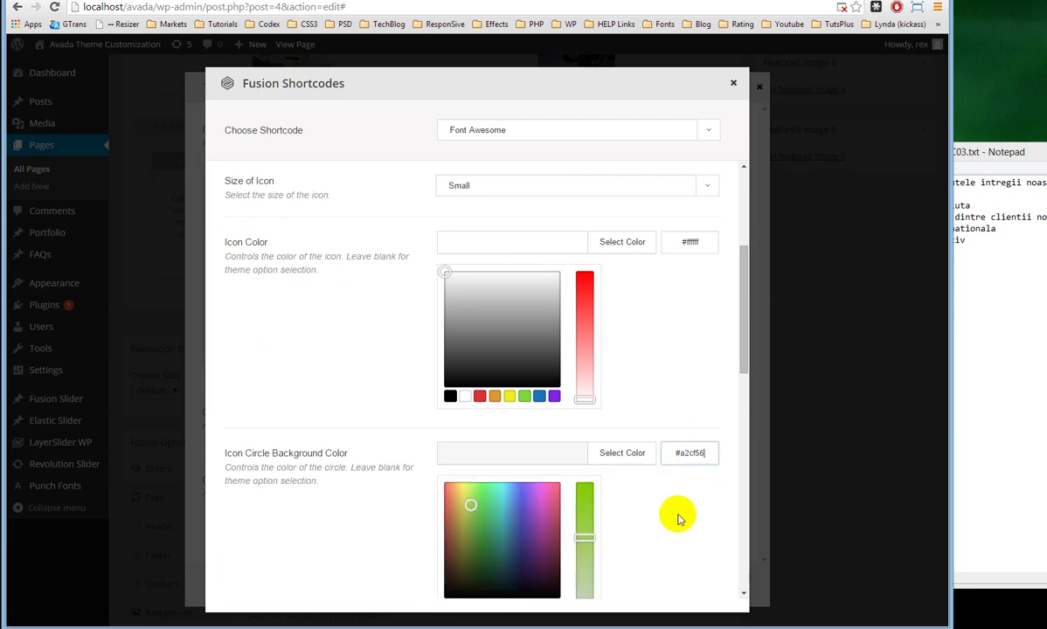
Keep the remaining Font Awesome options at their defaults and insert the shortcode before the first list item's text
scroll(697, 510, down, 3)
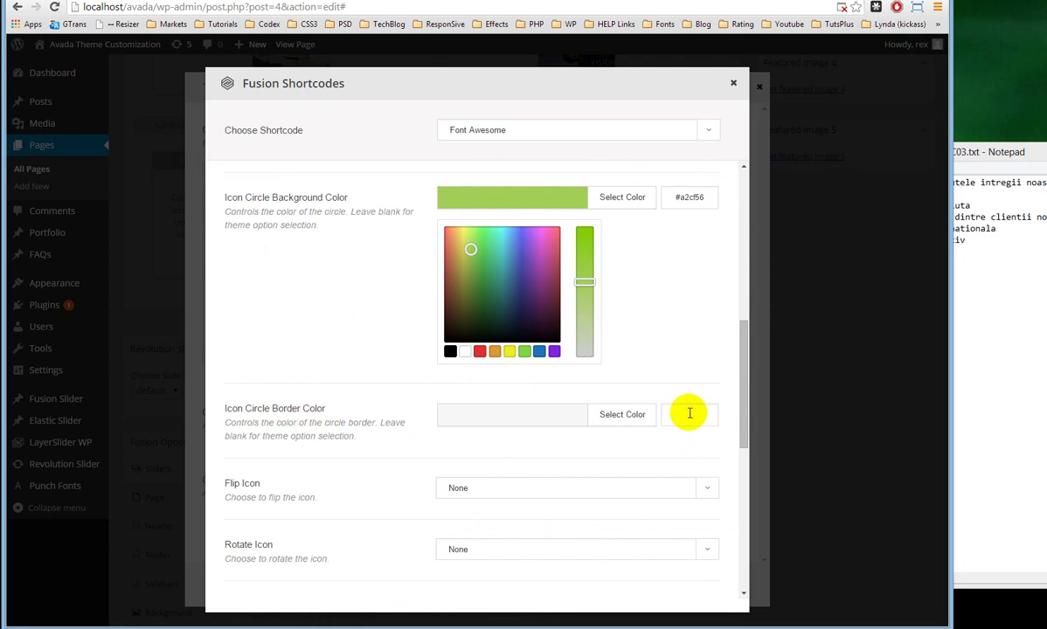
scroll(376, 454, down, 2)
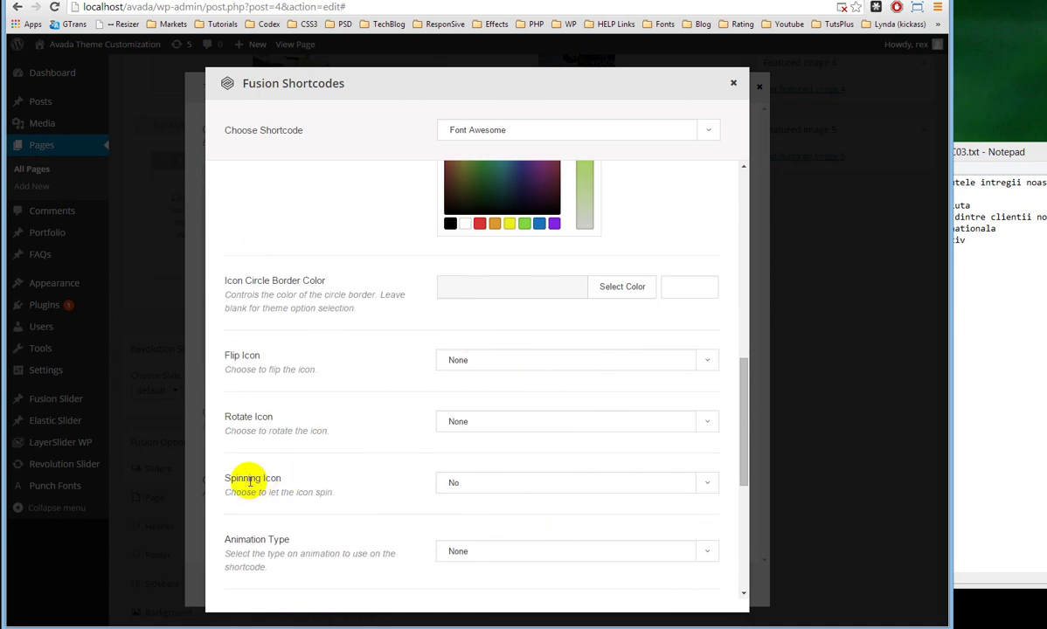
scroll(319, 511, down, 2)
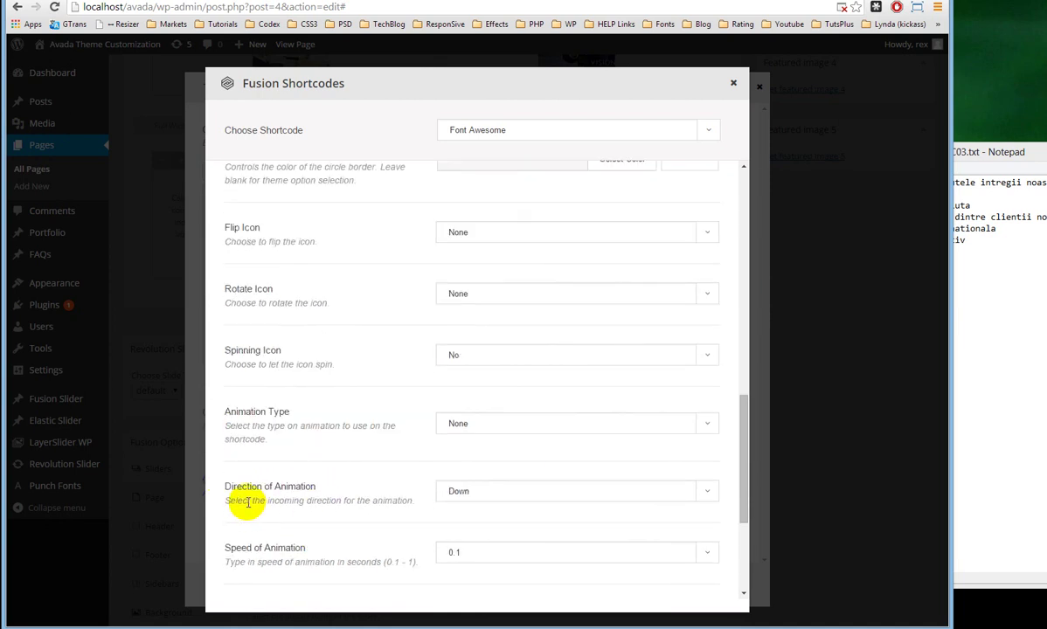
scroll(350, 533, down, 1)
scroll(289, 535, down, 2)
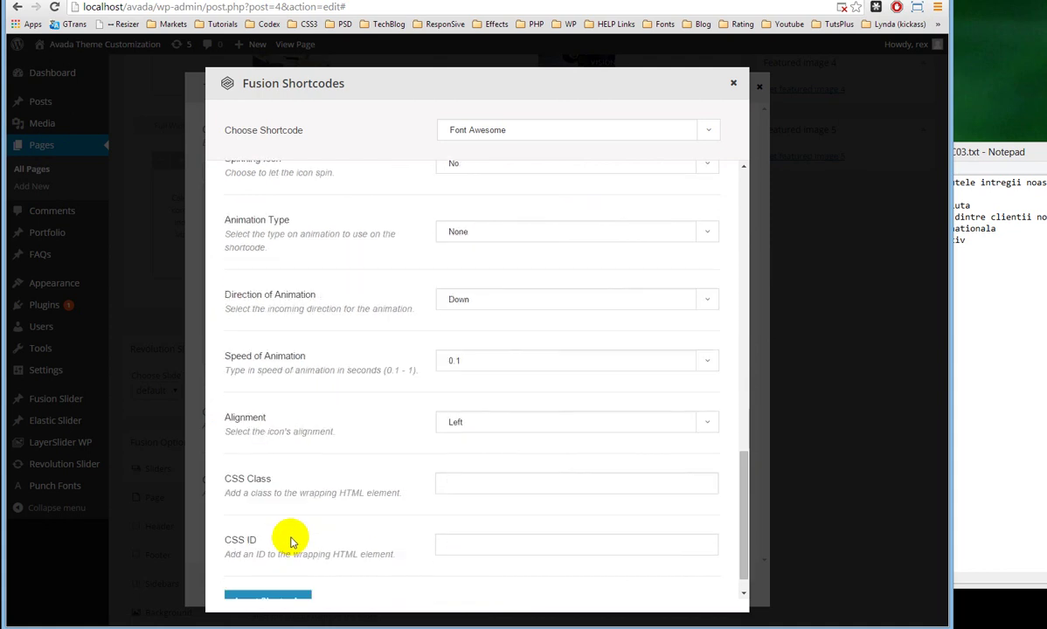
scroll(286, 537, down, 1)
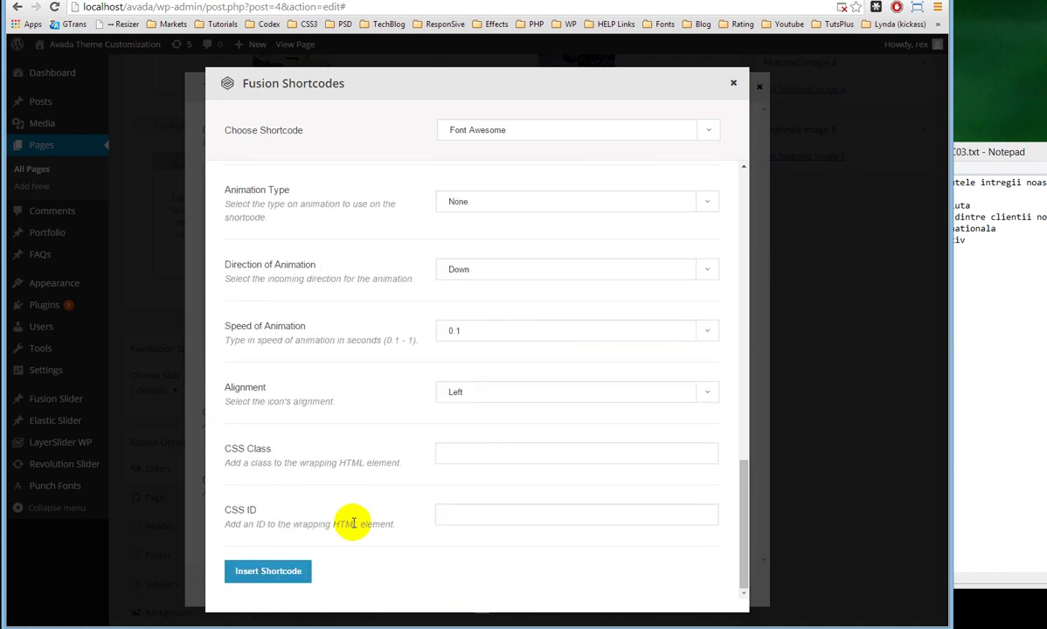
click(268, 575)
click(700, 266)
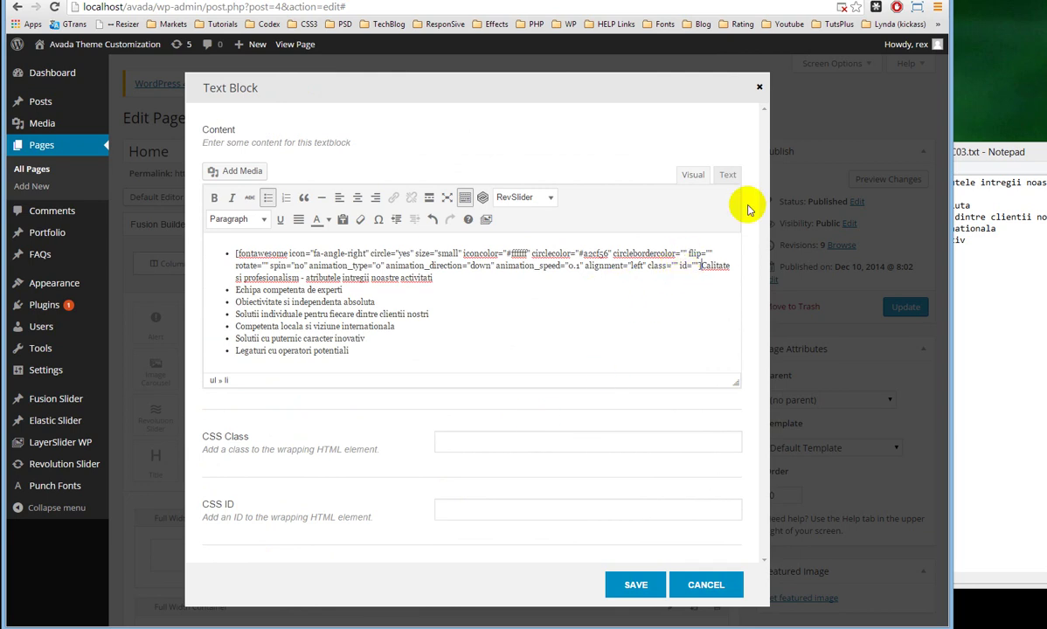
Remove the flip, rotate, spin and animation attributes from the fontawesome shortcode in the HTML source and save the Text Block
click(726, 176)
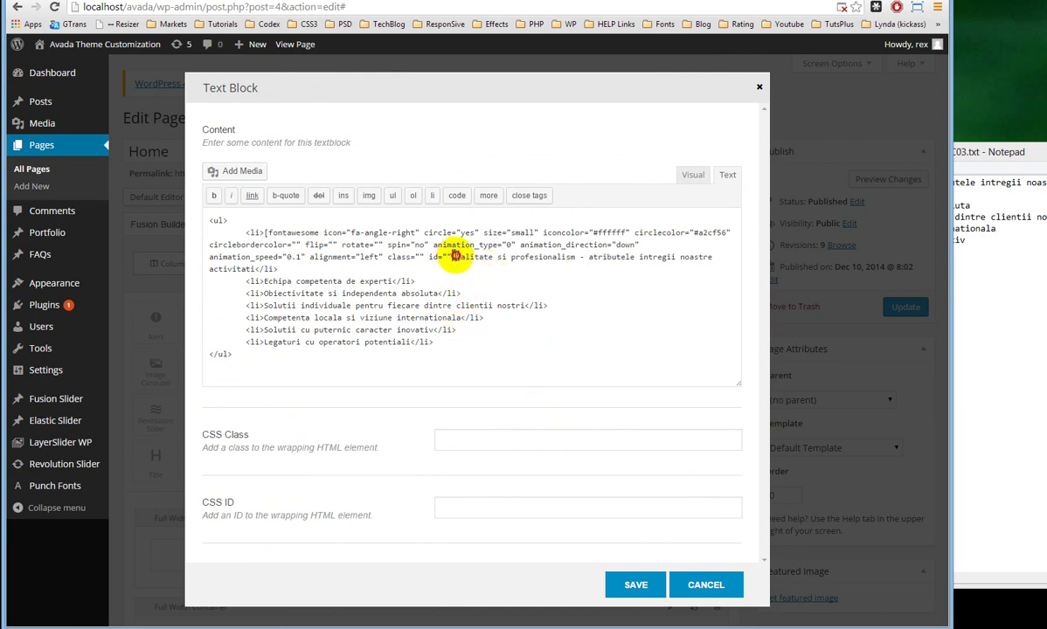
drag(452, 257, 426, 257)
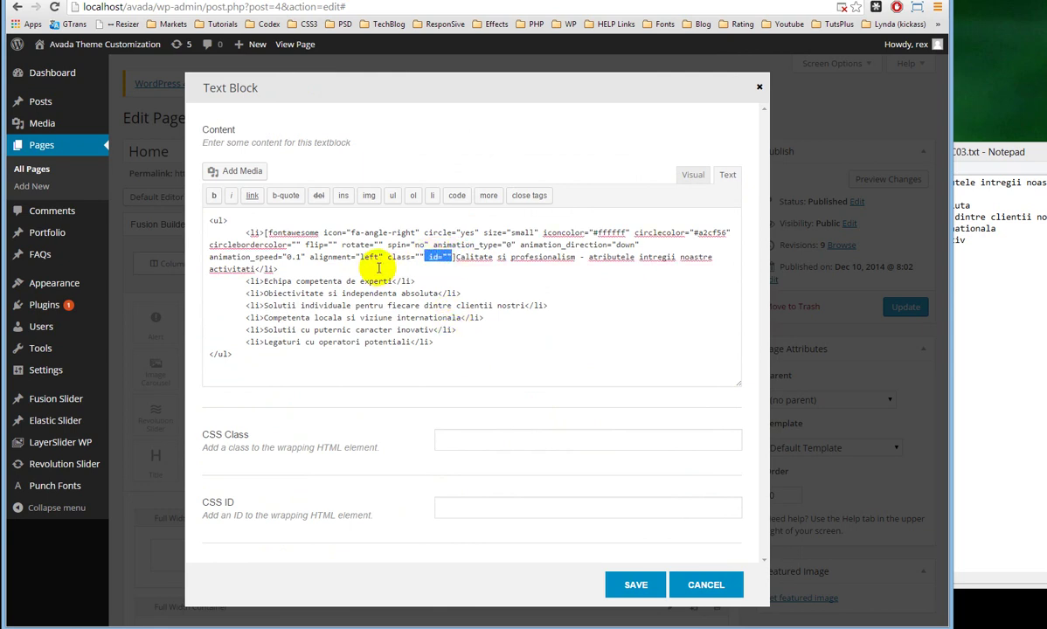
click(331, 257)
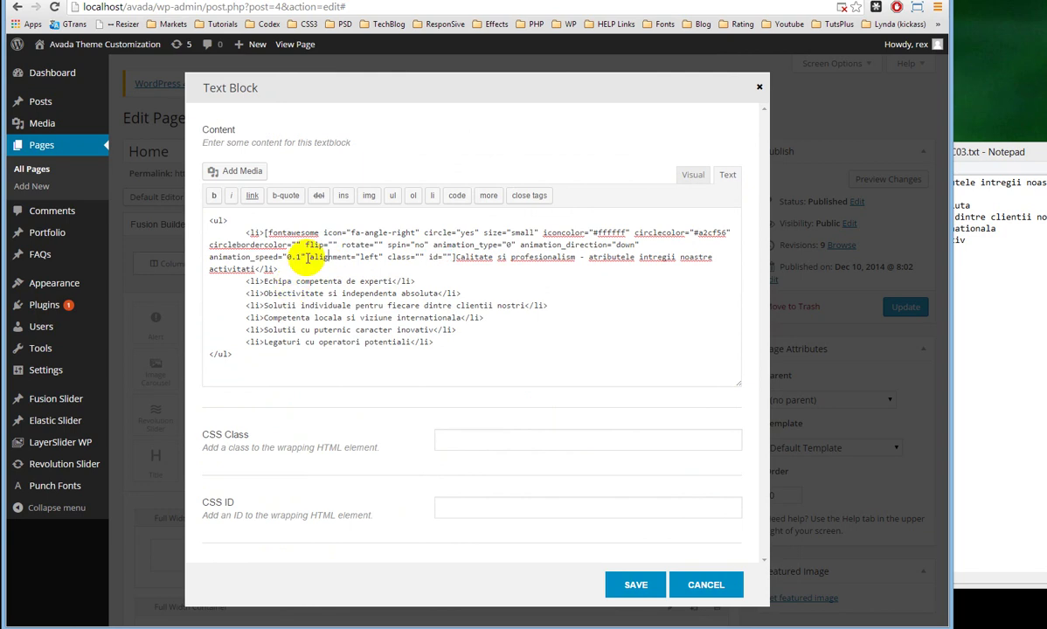
mouse_move(303, 257)
mouse_down()
mouse_move(569, 240)
mouse_move(301, 245)
mouse_up()
key(Delete)
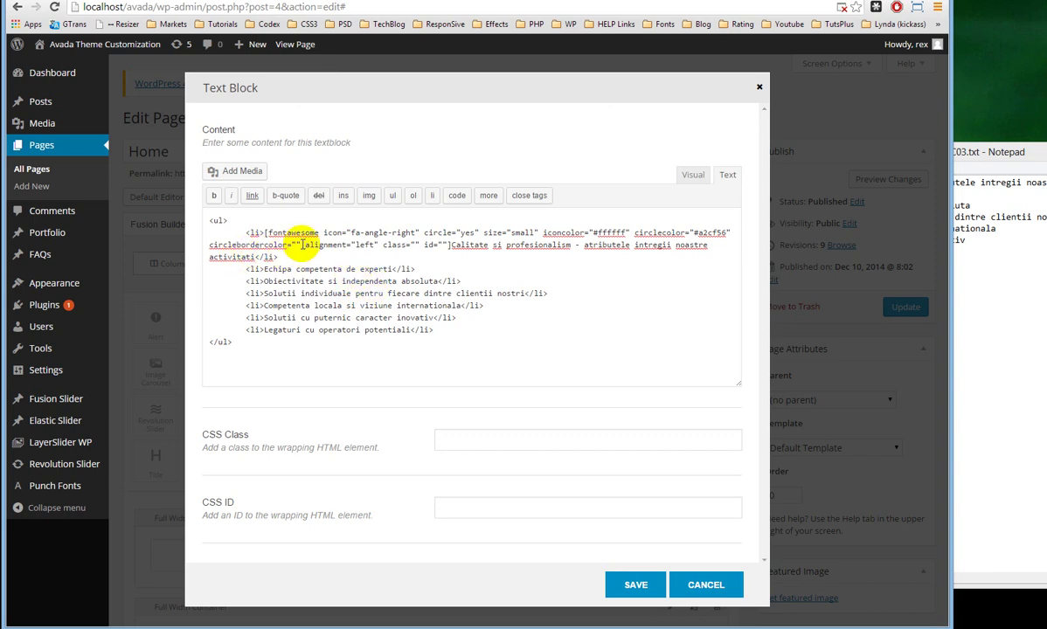
drag(300, 244, 207, 243)
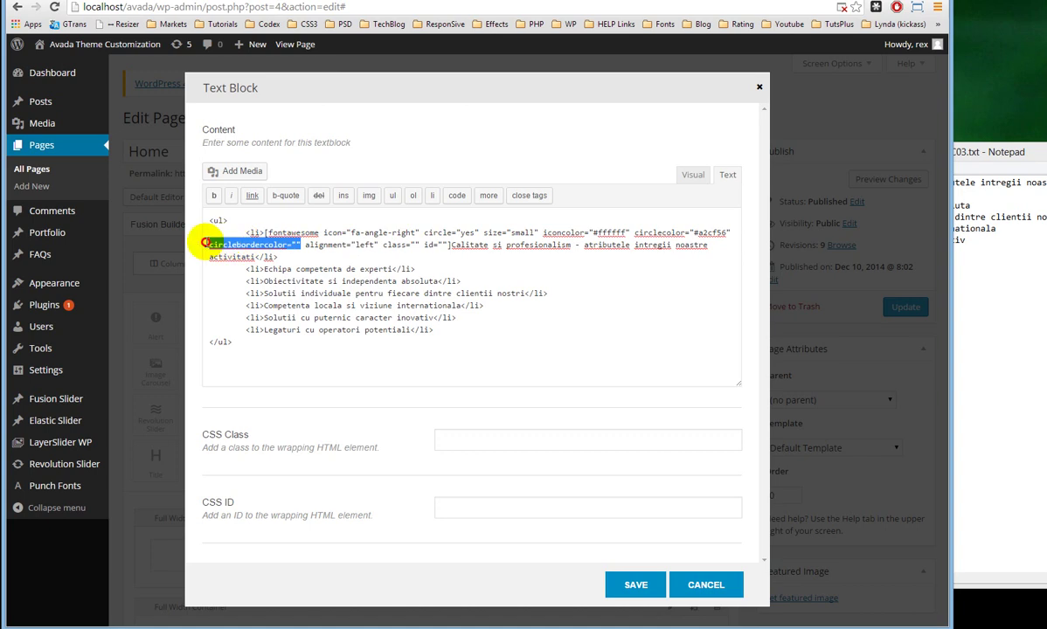
click(291, 243)
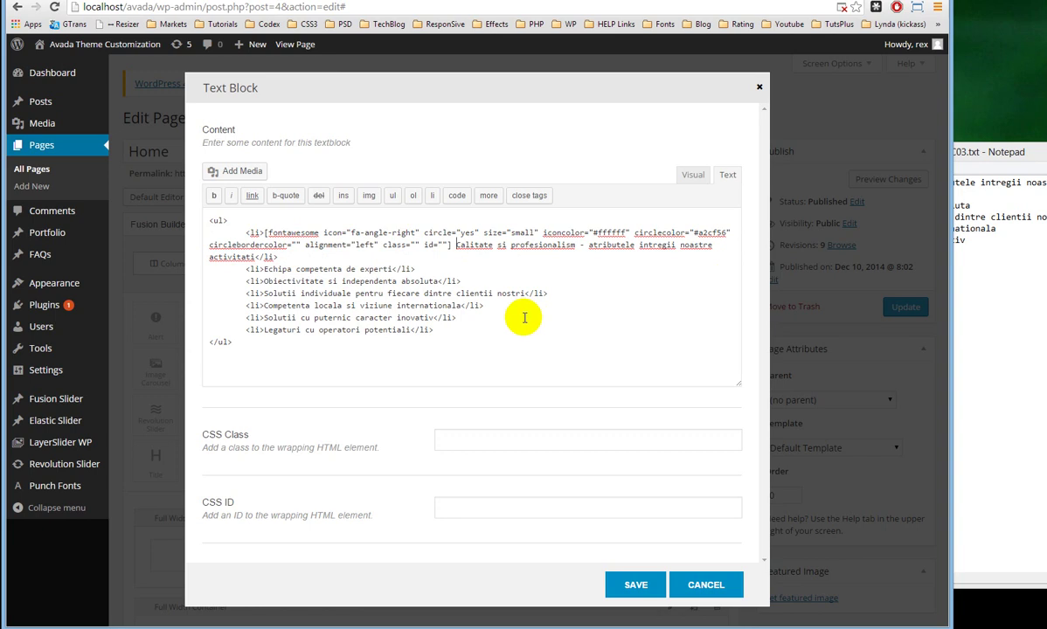
key(BackSpace)
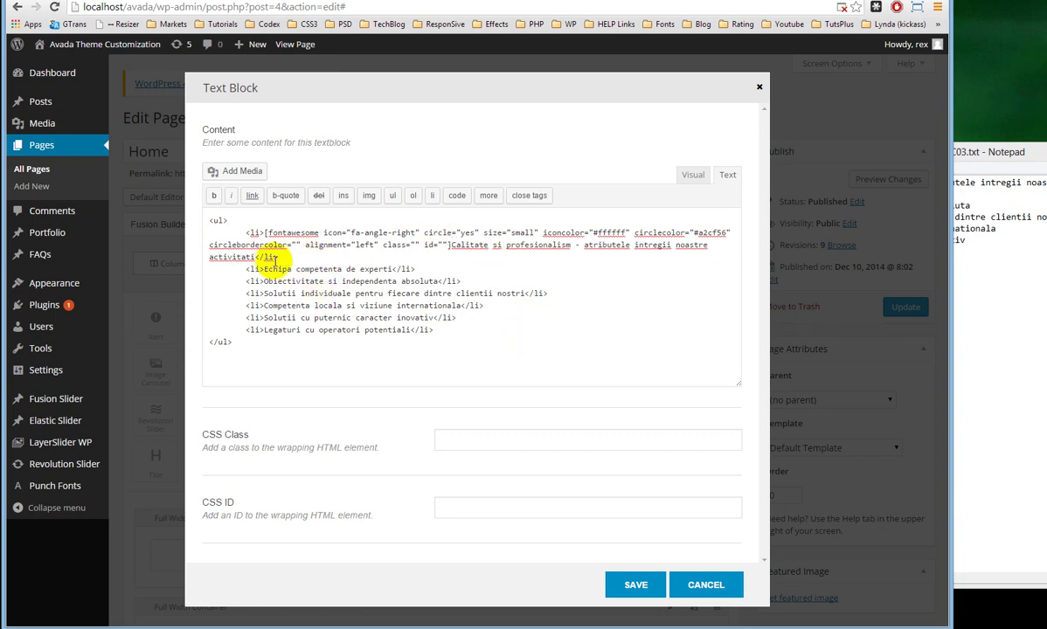
click(636, 587)
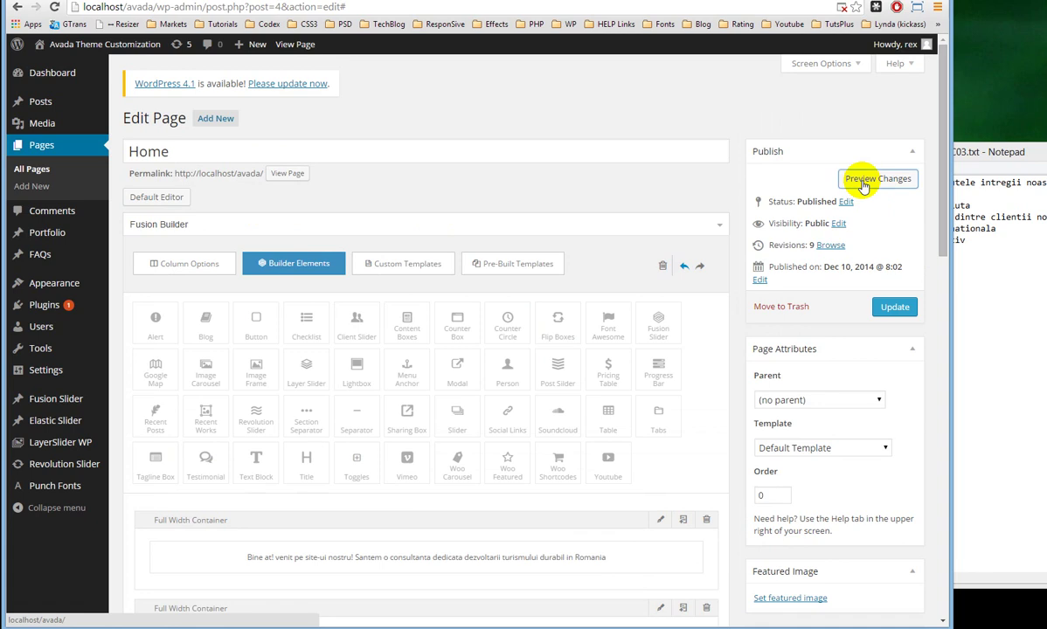
Preview the Home page changes and inspect the first list item's icon to examine its size styling
click(862, 190)
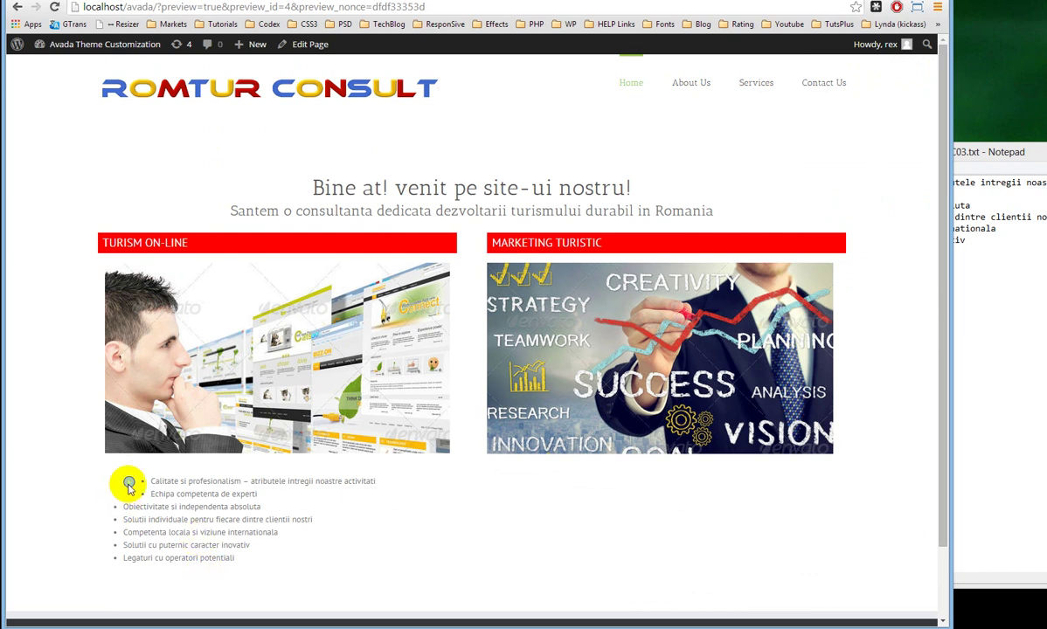
right_click(129, 487)
click(133, 473)
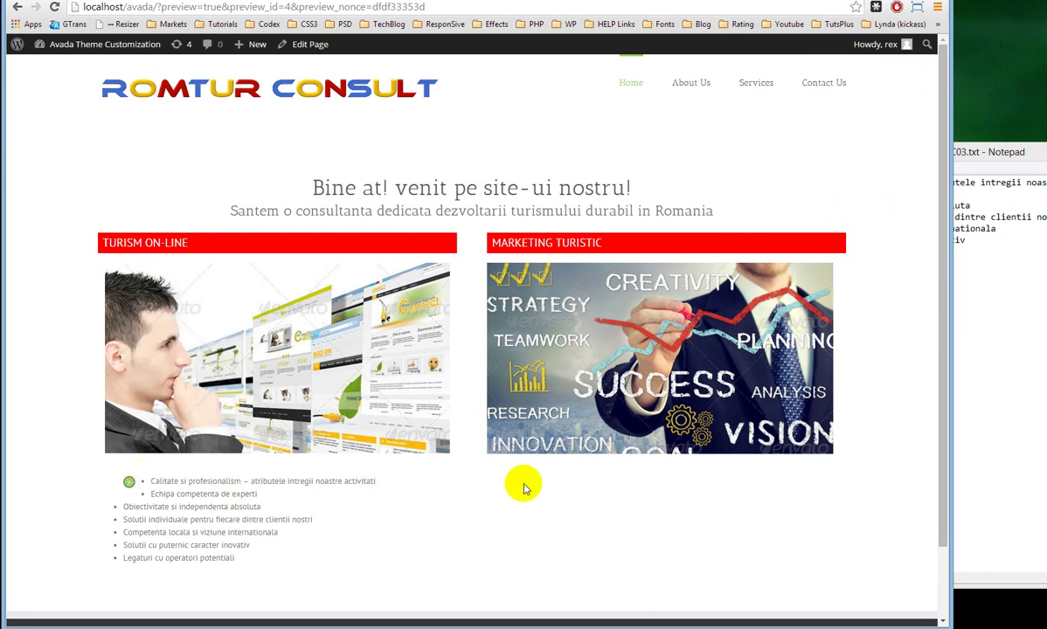
key(ctrl+shift+i)
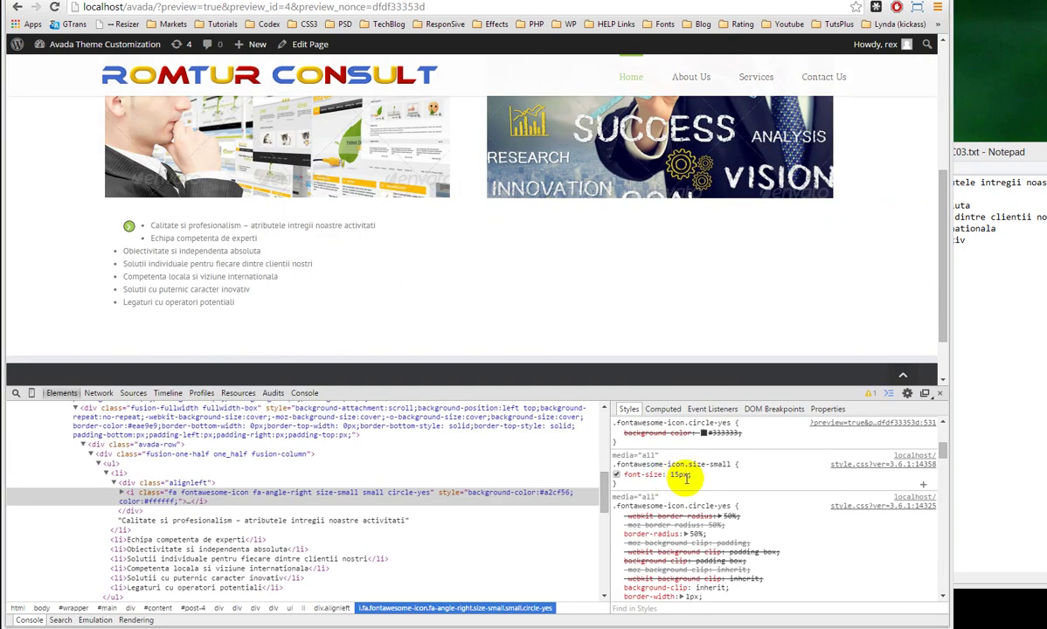
Return to the page editor, open the list's Text Block in HTML source and set the fontawesome shortcode's size attribute to medium
click(187, 2)
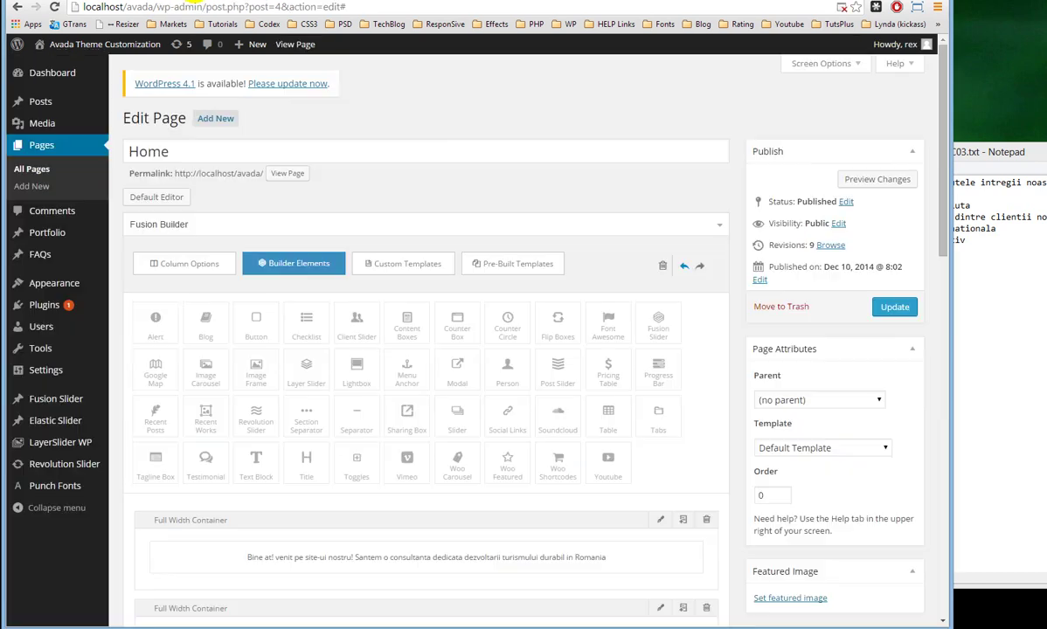
scroll(262, 384, down, 4)
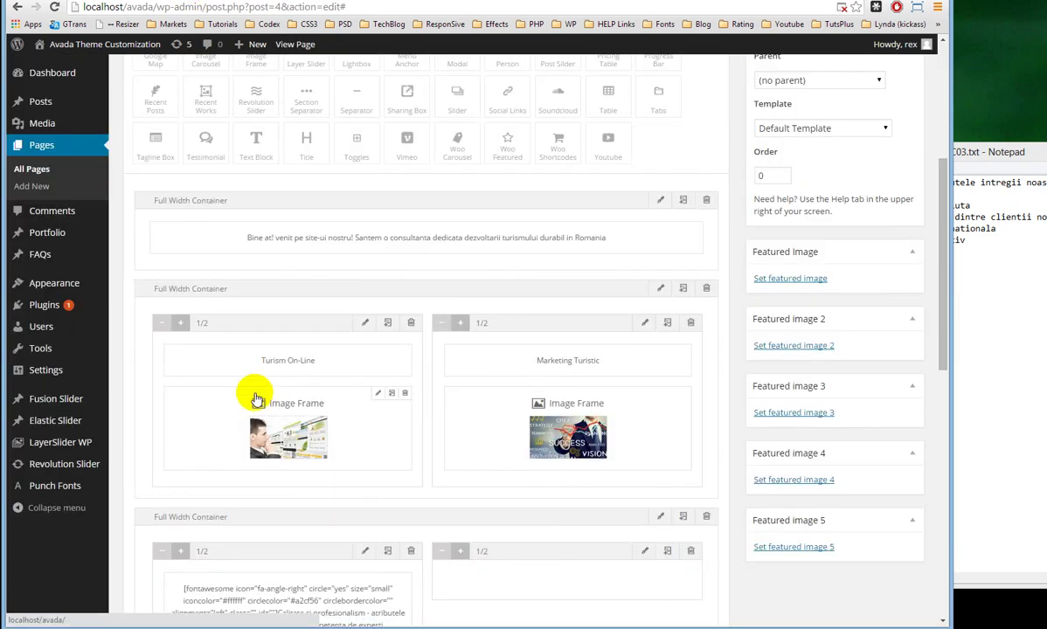
scroll(263, 397, down, 2)
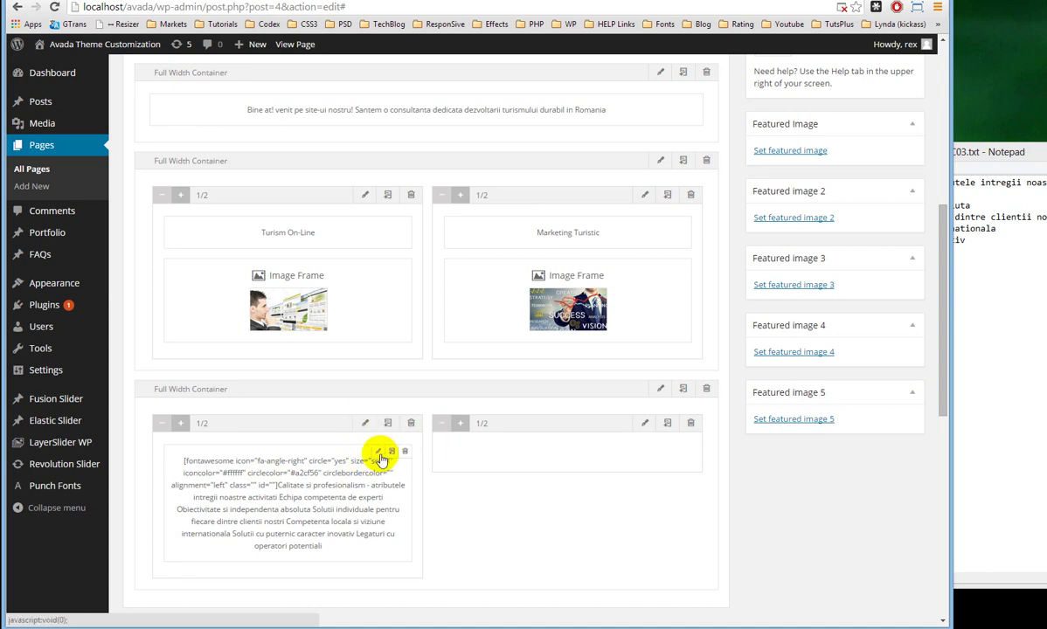
click(380, 452)
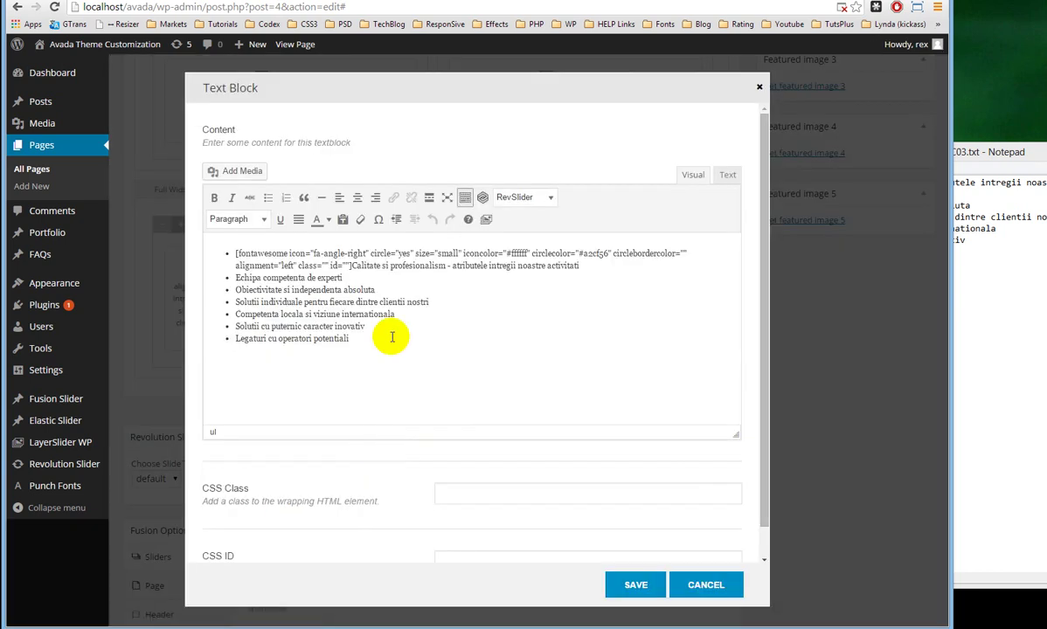
click(727, 175)
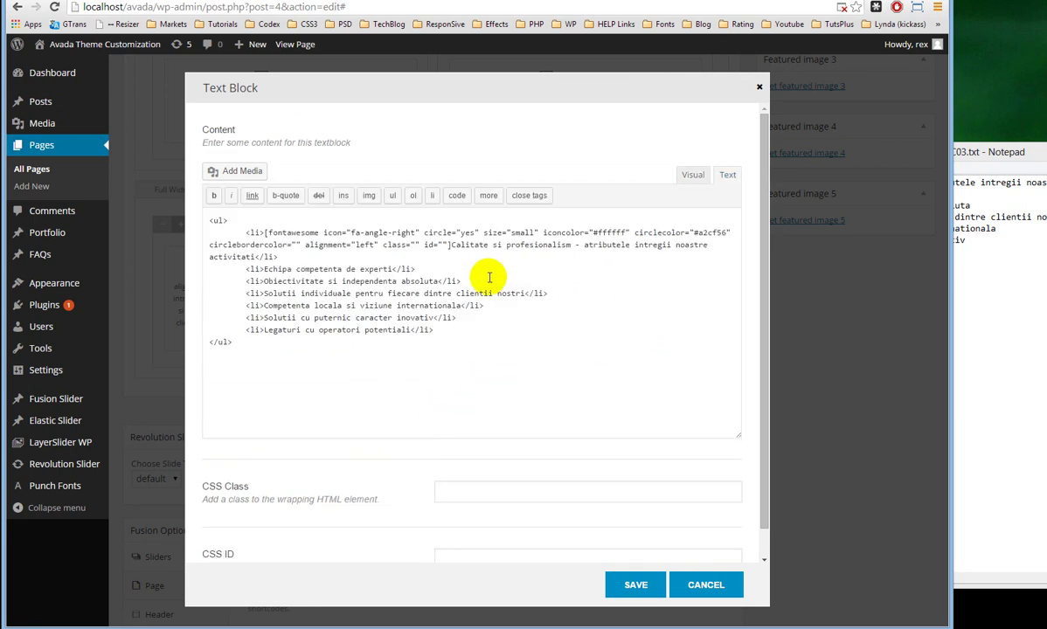
double_click(521, 233)
text(medium)
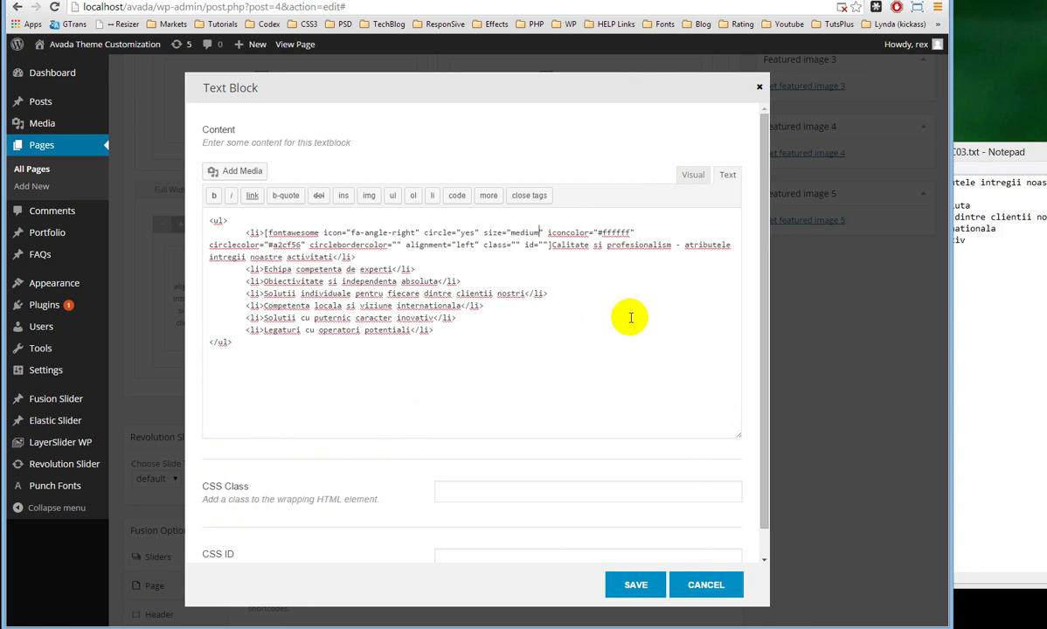
Remove the empty id attribute from the first list item's fontawesome shortcode
double_click(615, 234)
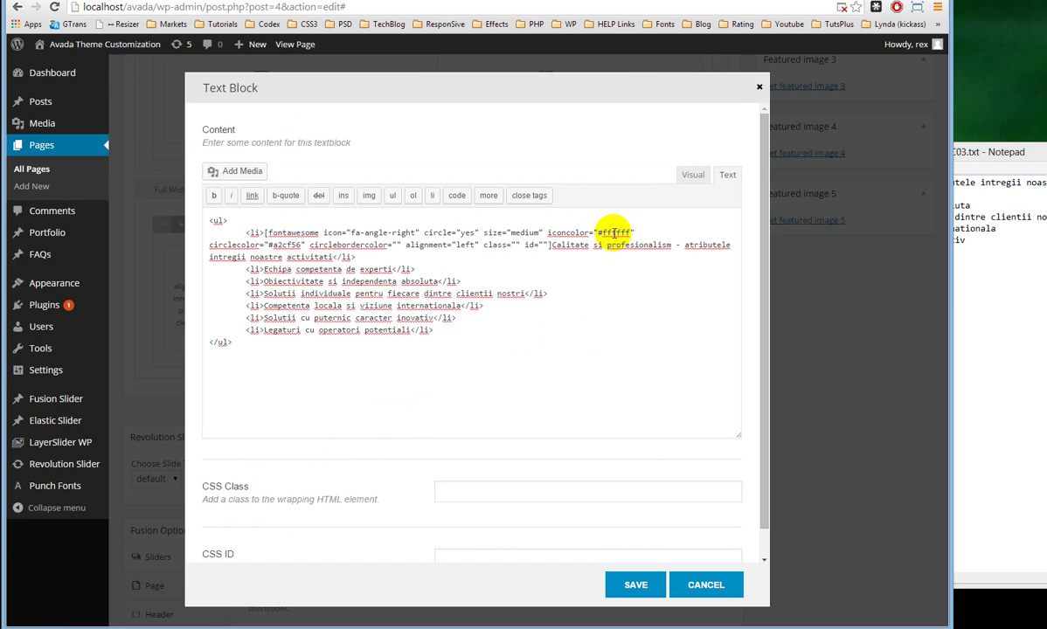
click(567, 233)
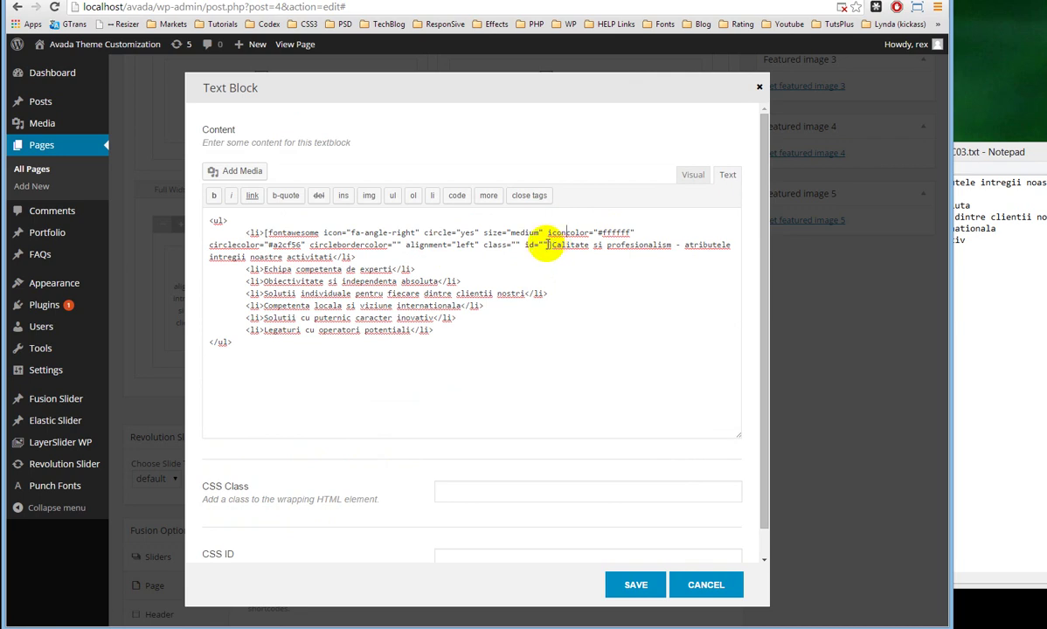
drag(546, 245, 519, 246)
key(BackSpace)
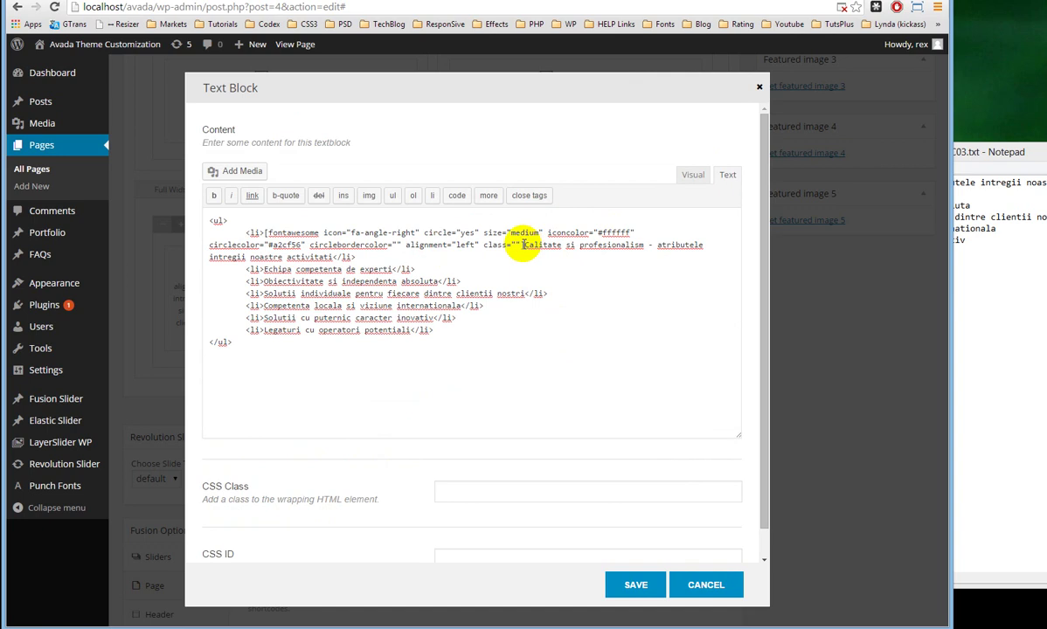
Try copying the first item's fontawesome shortcode before the text of the second through sixth list items
drag(523, 245, 265, 233)
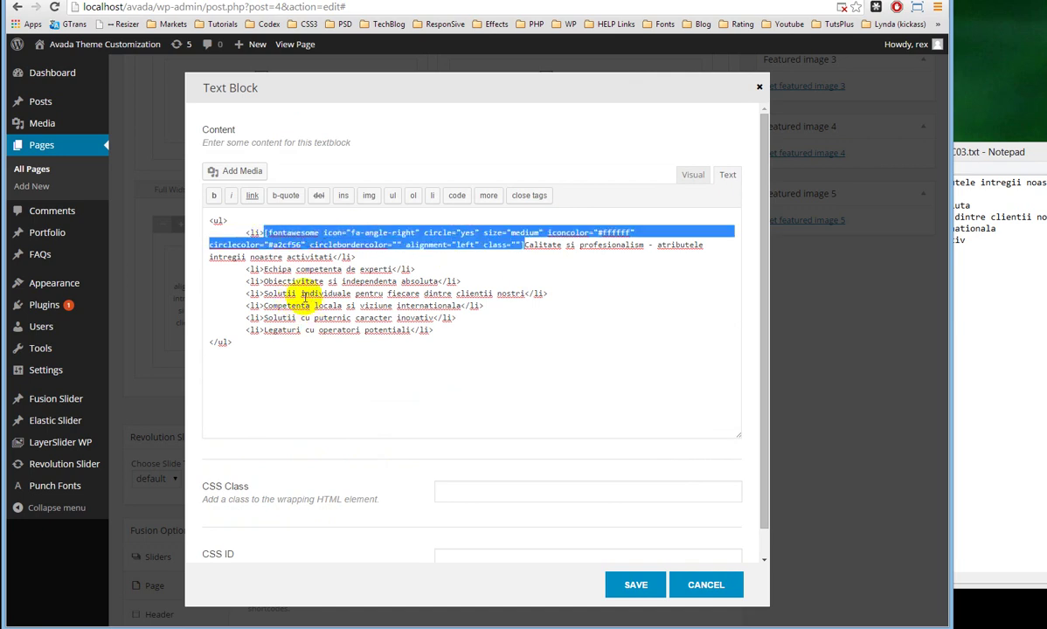
key(ctrl+c)
click(263, 269)
key(ctrl+v)
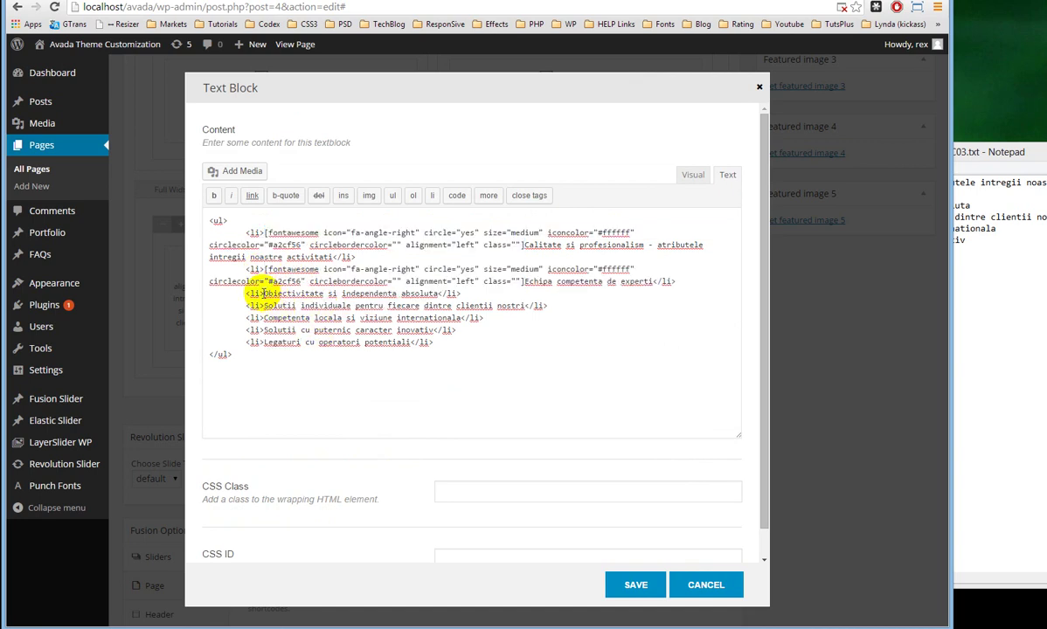
click(260, 294)
key(ctrl+v)
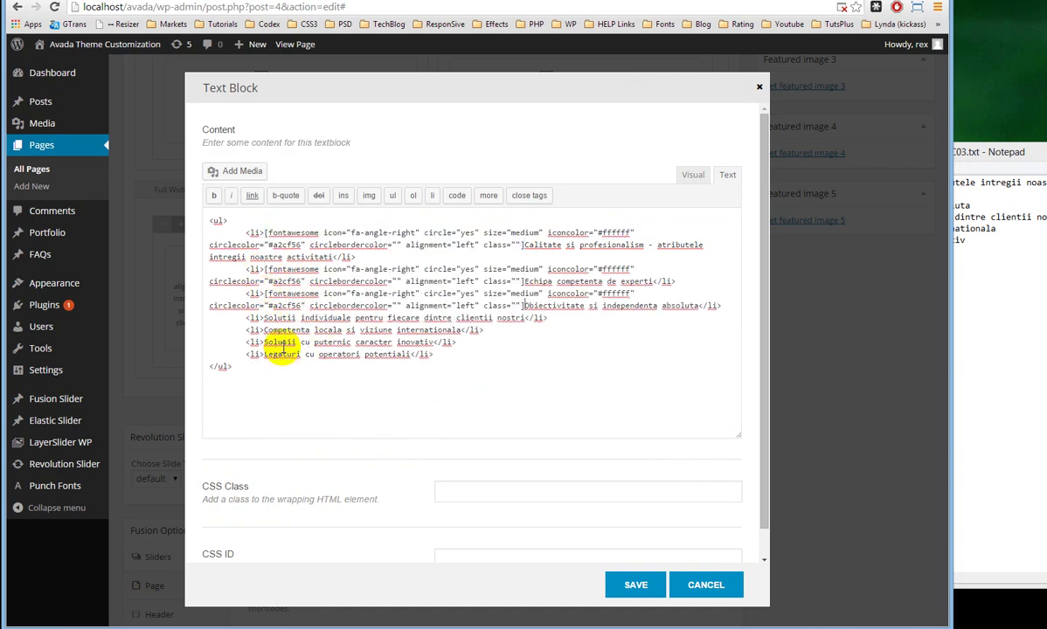
click(262, 318)
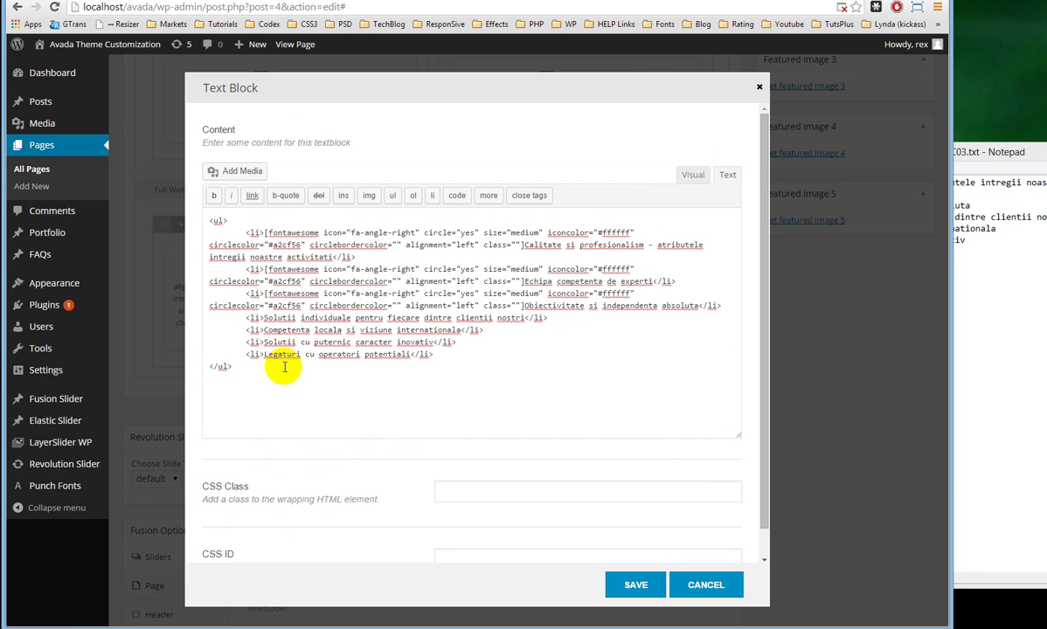
key(ctrl+v)
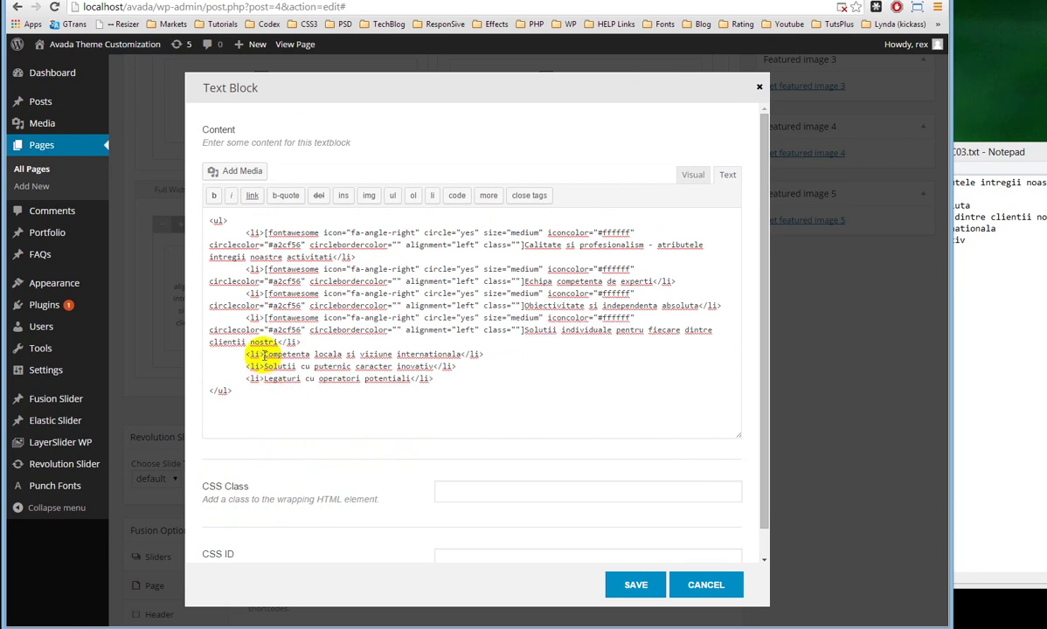
click(262, 355)
key(ctrl+v)
click(263, 391)
key(ctrl+v)
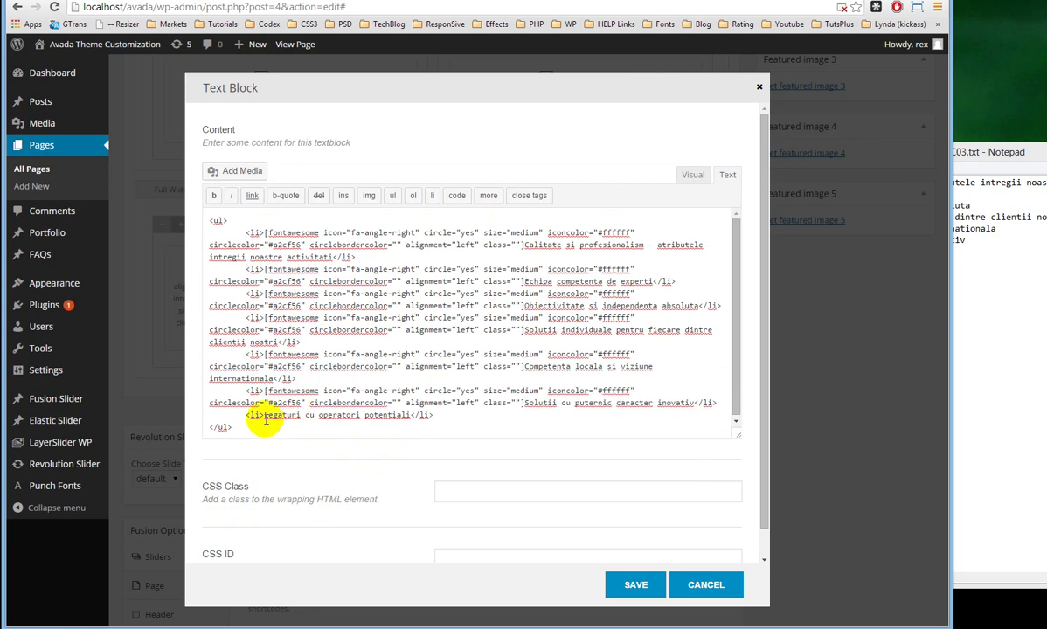
click(264, 415)
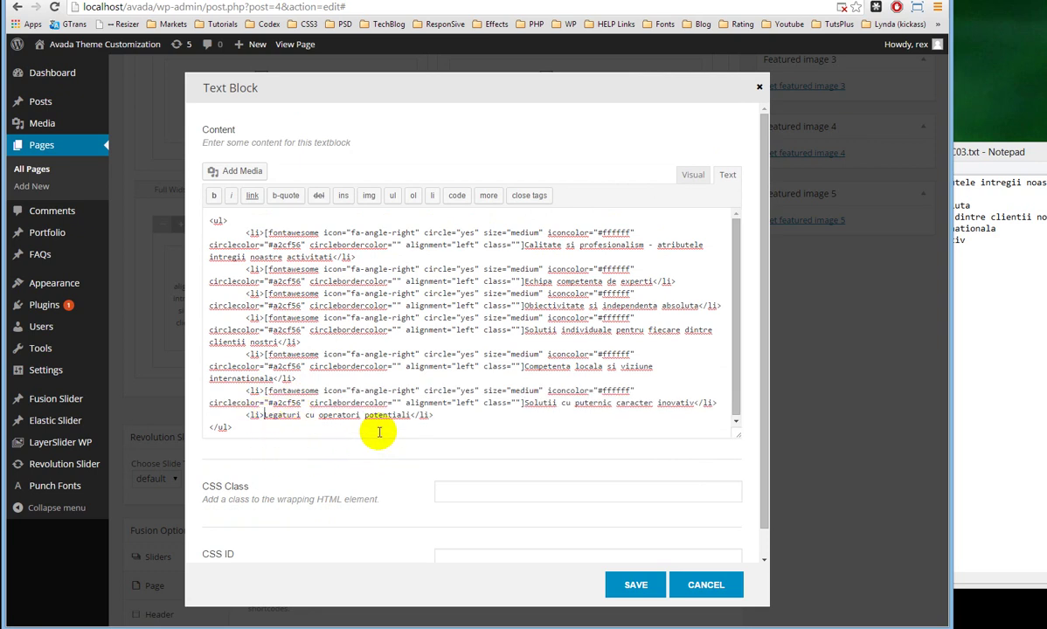
Undo the shortcode copies in the other list items, leaving the first item's shortcode without its id attribute
key(ctrl+z)
key(ctrl+z)
key(ctrl+z)
key(ctrl+z)
key(ctrl+z)
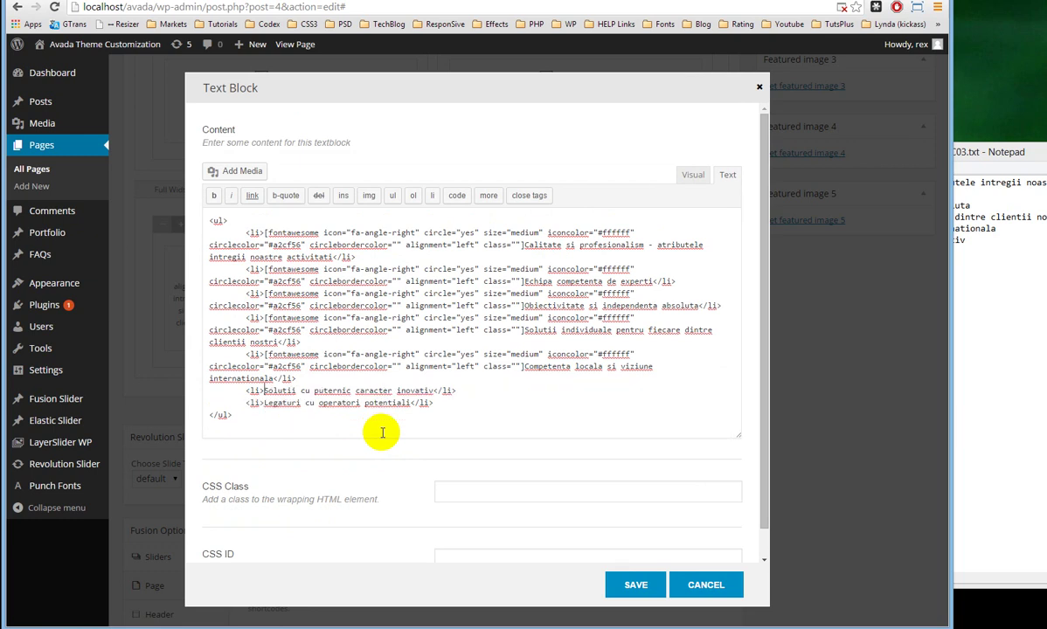
key(ctrl+z)
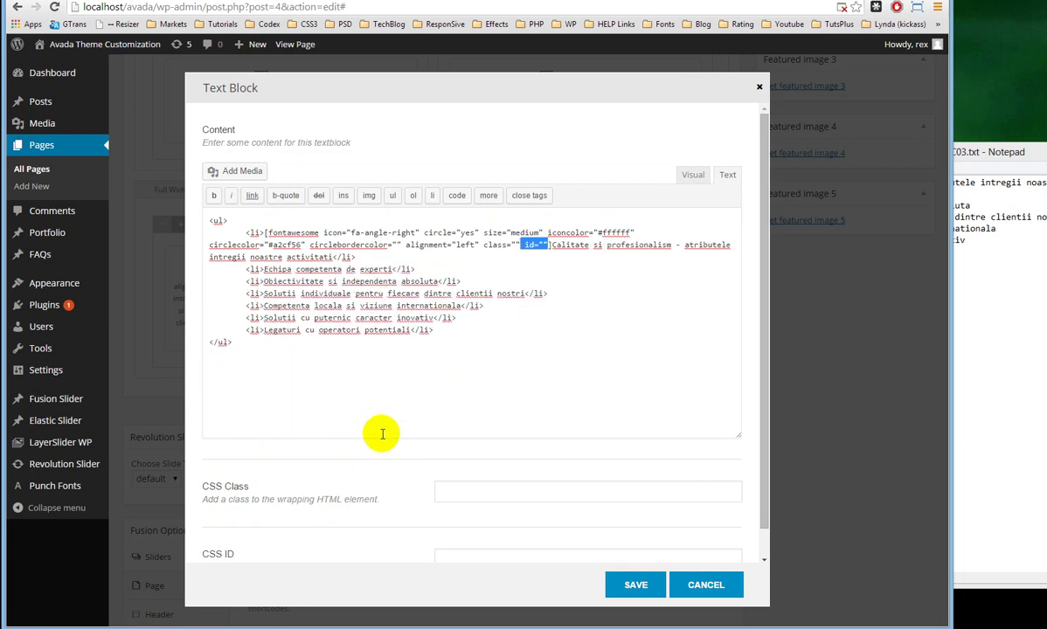
key(ctrl+y)
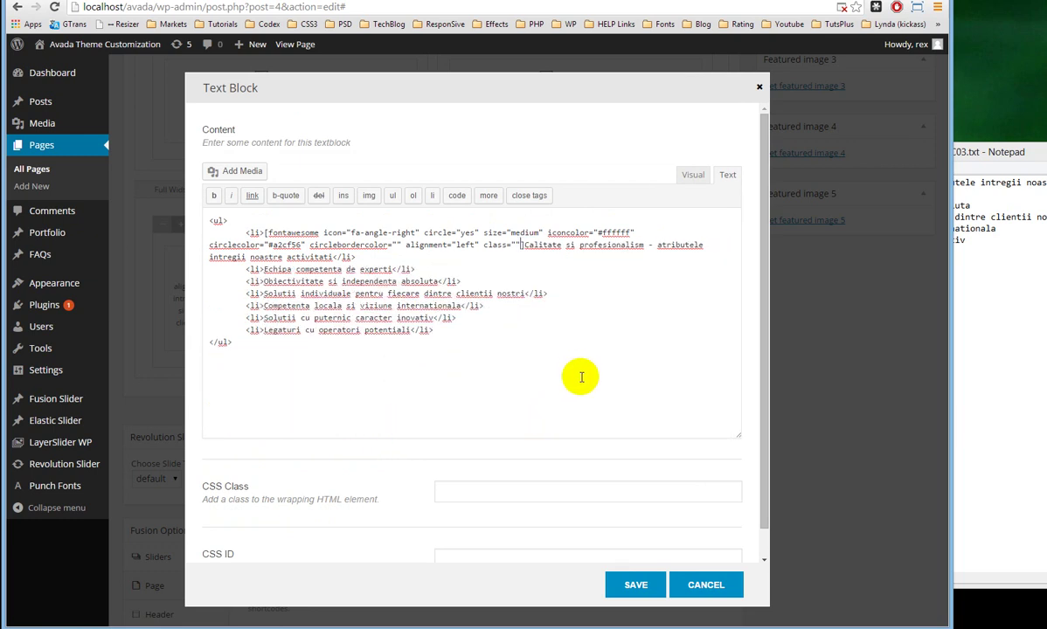
Save the Text Block and preview the Home page changes with the medium icon
click(638, 587)
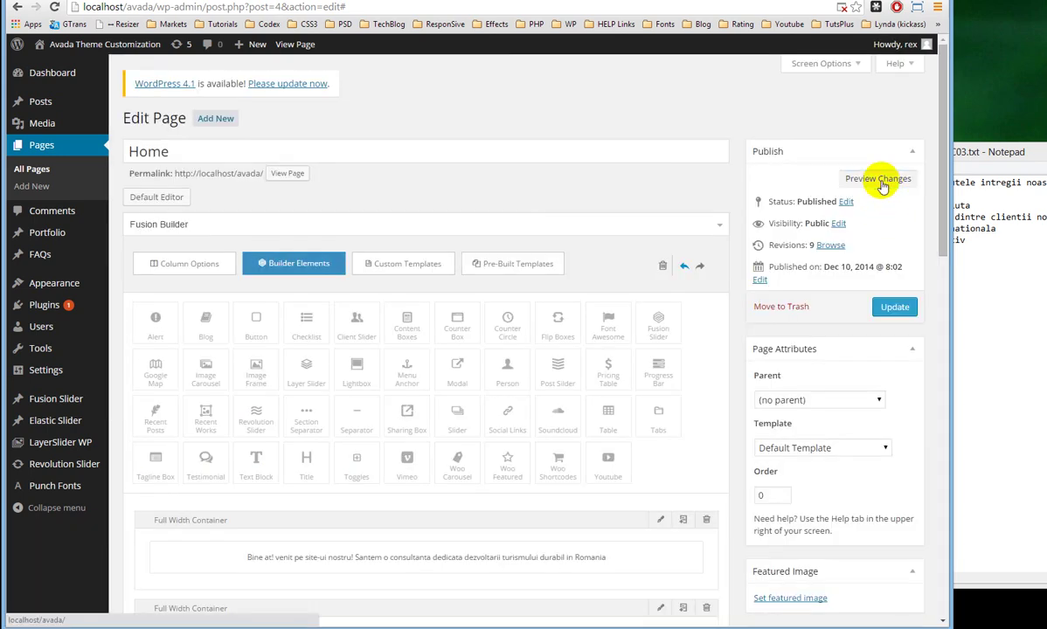
click(881, 182)
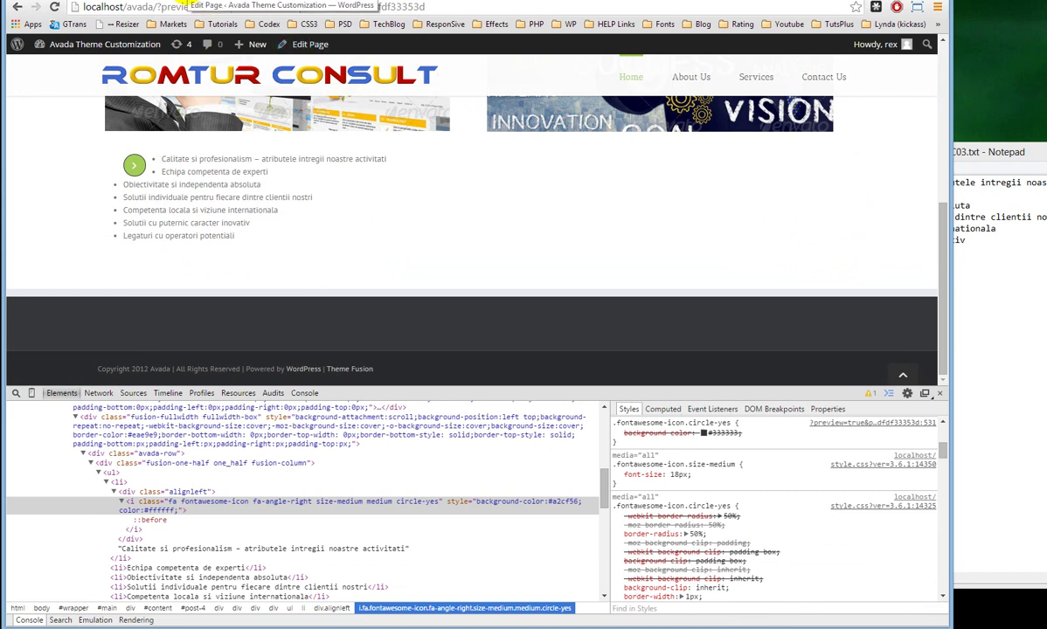
click(180, 4)
scroll(427, 454, down, 4)
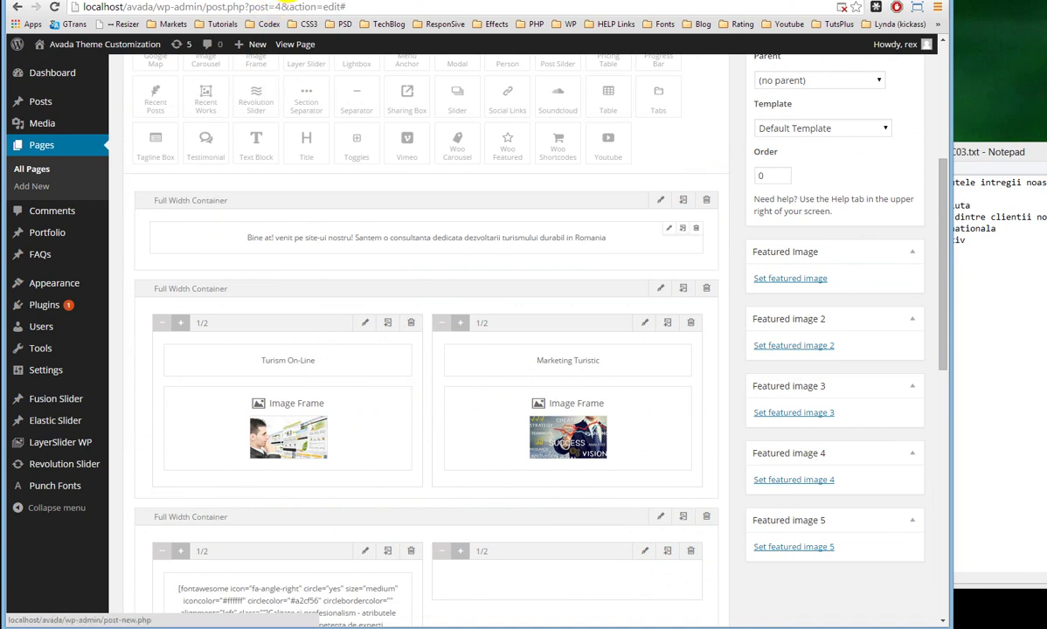
click(273, 3)
In the inspected icon's styles, set the size-medium font-size to 15px and the size-medium circle's width to 25px
click(676, 473)
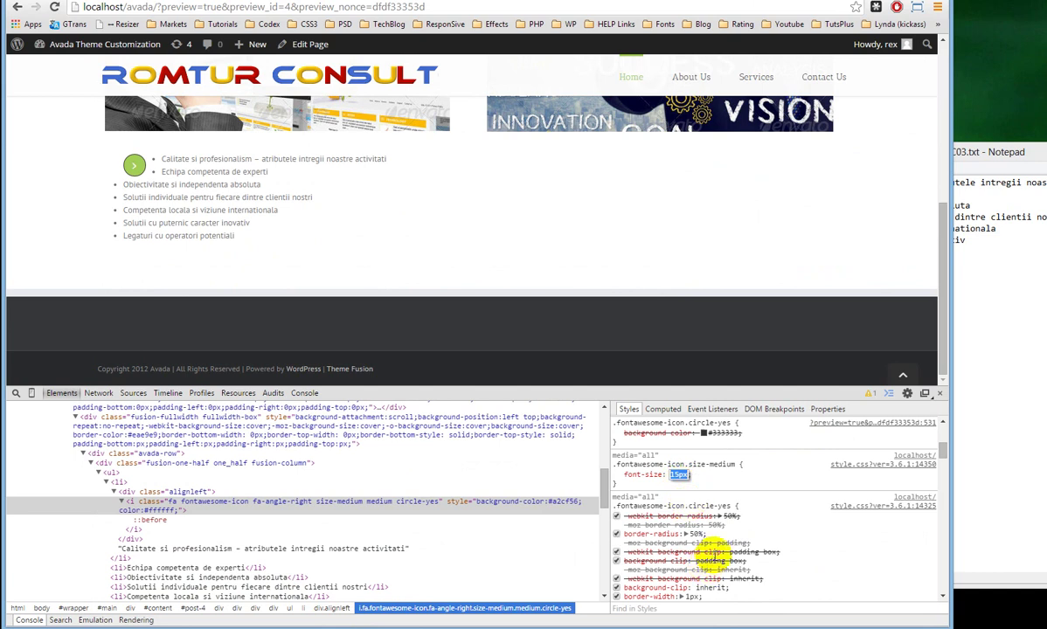
scroll(730, 539, up, 3)
scroll(730, 534, up, 2)
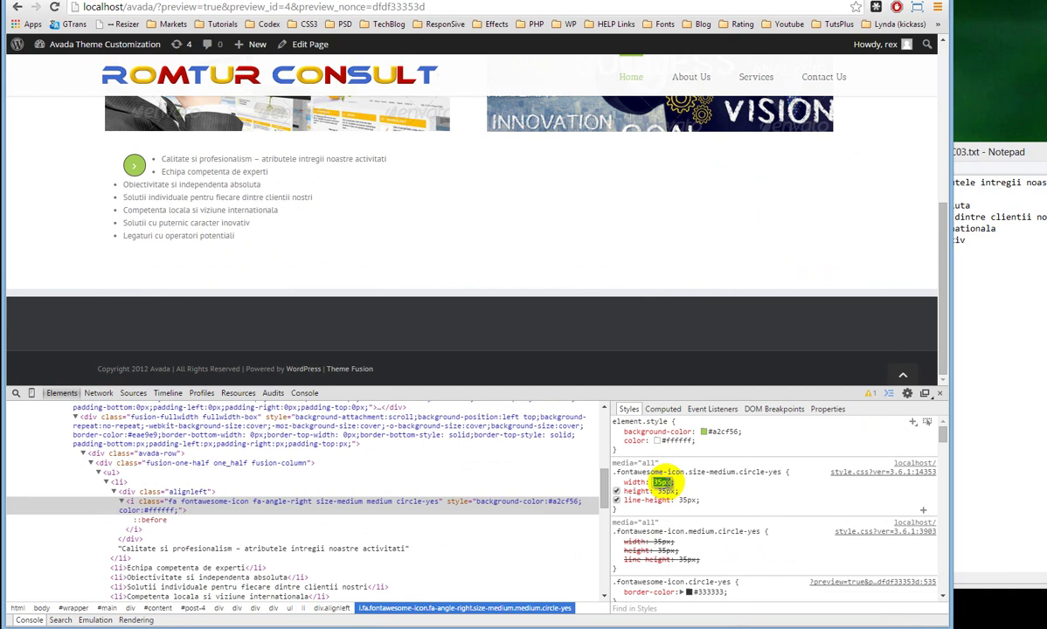
key(Down)
key(Down)
key(Down)
key(Down)
key(Down)
key(Down)
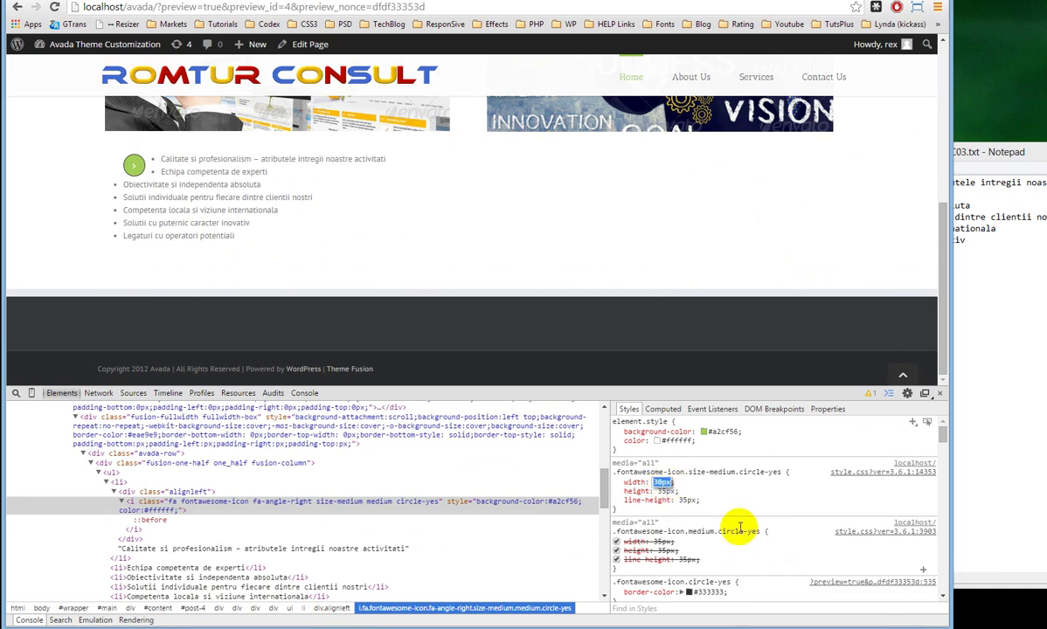
key(Down)
key(Down)
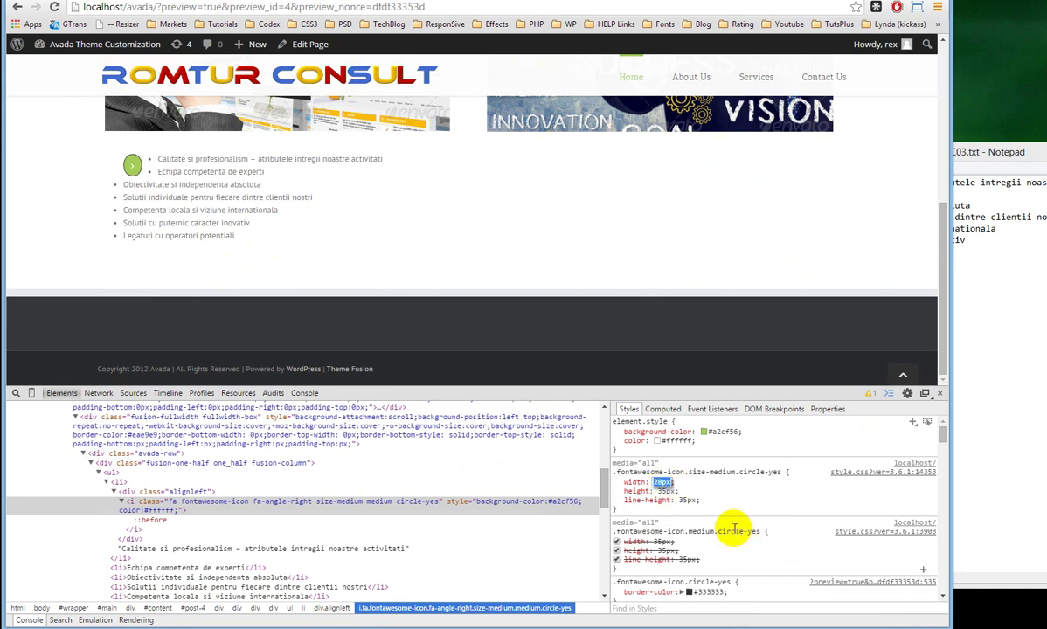
key(Down)
key(Down)
key(Down)
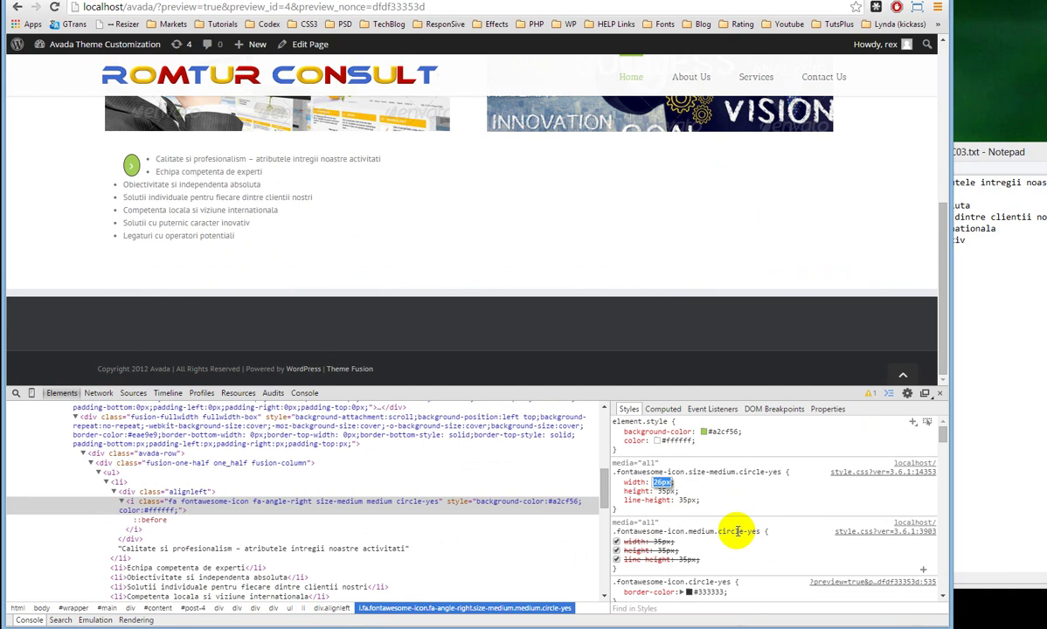
Set the size-medium circle's height and line-height to 25px in the inspected styles
key(Tab)
key(Tab)
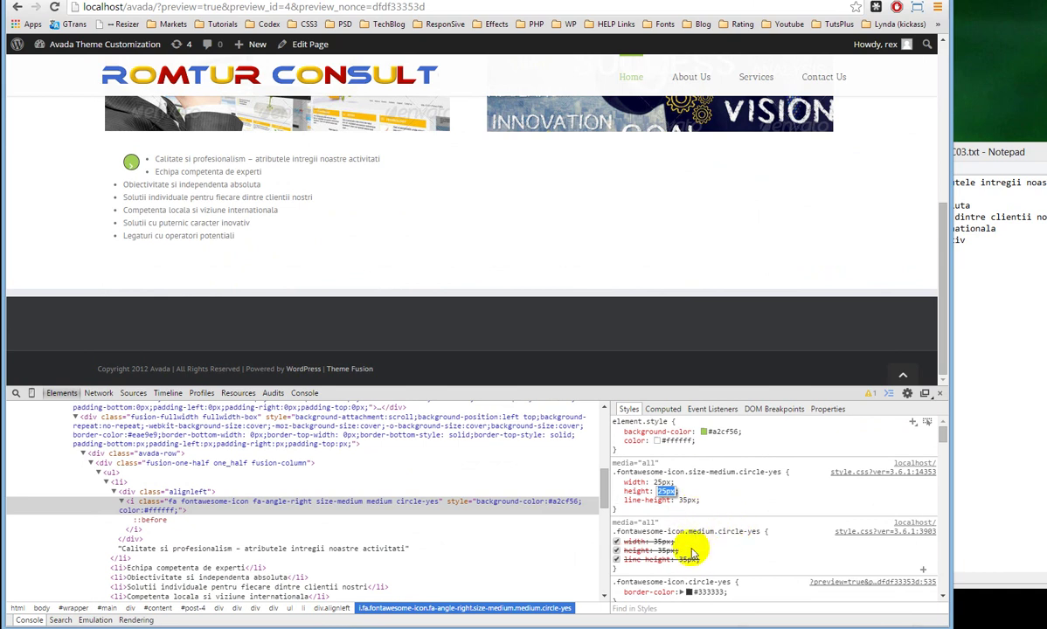
triple_click(691, 499)
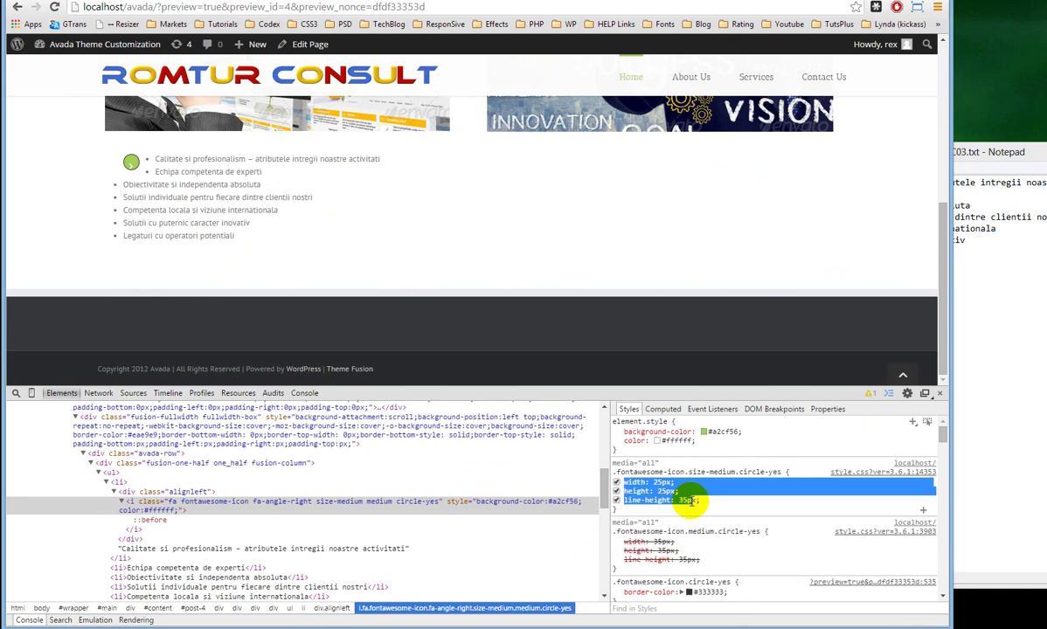
click(692, 503)
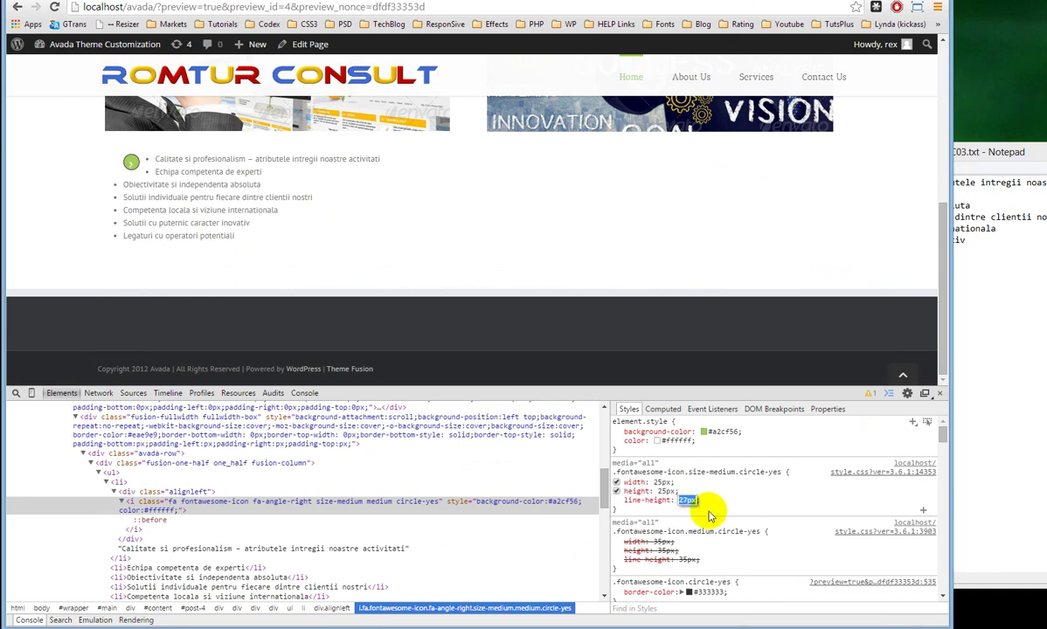
key(Down)
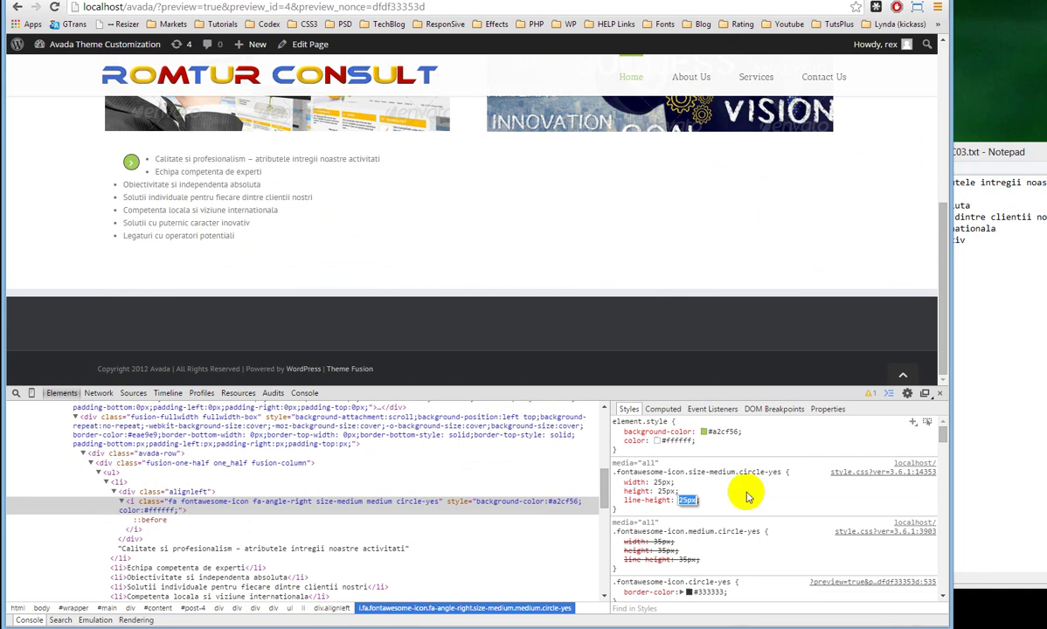
scroll(712, 564, down, 1)
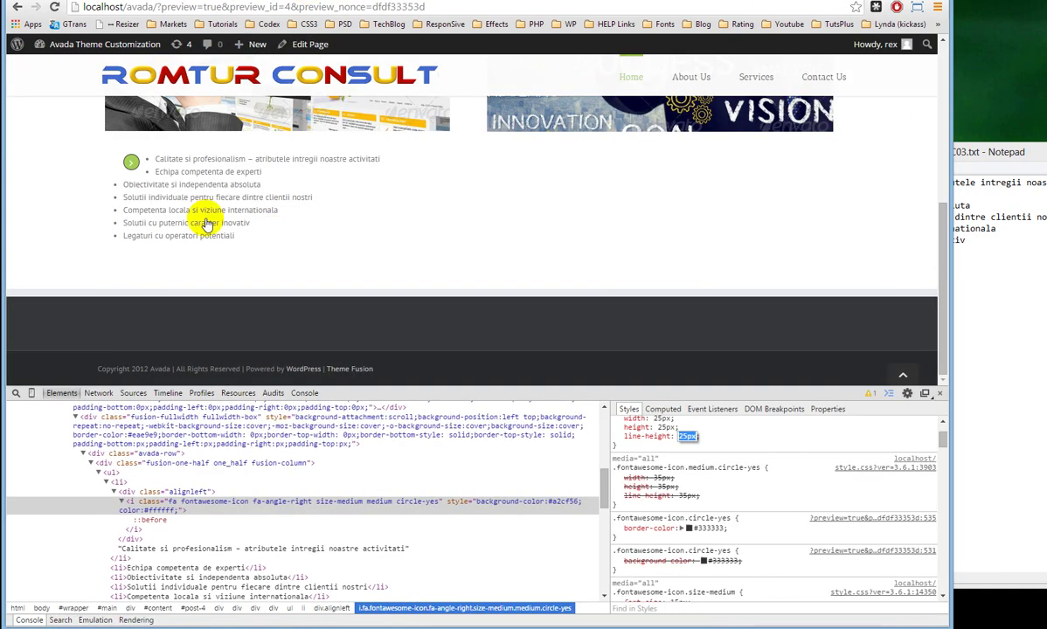
Open the source of the bullet-list Text Block on the Home edit page and set the icon shortcode's size to small
double_click(153, 157)
click(153, 5)
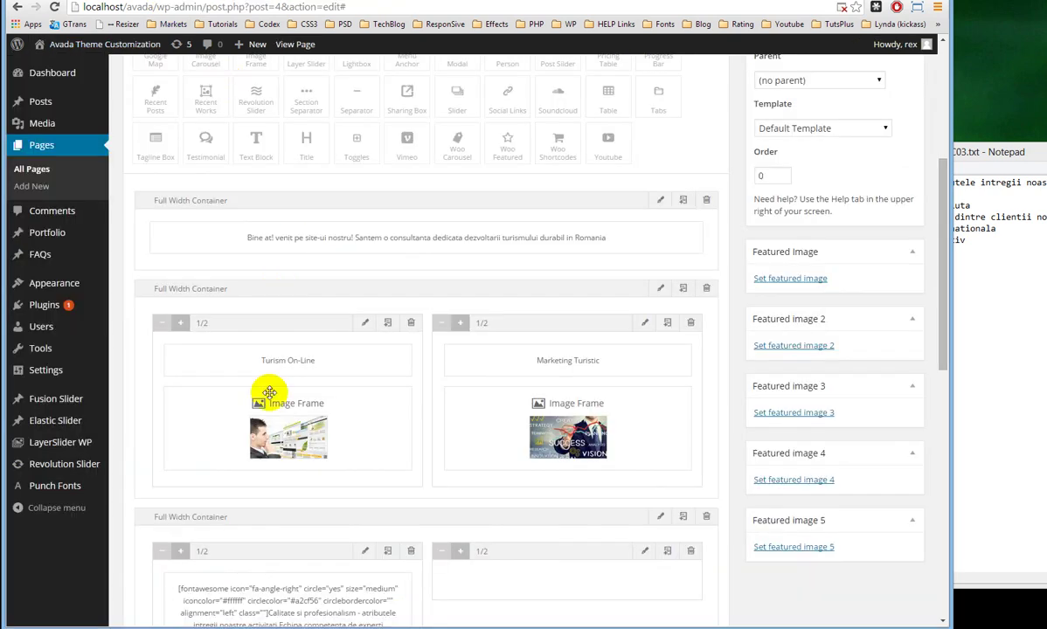
scroll(319, 437, down, 2)
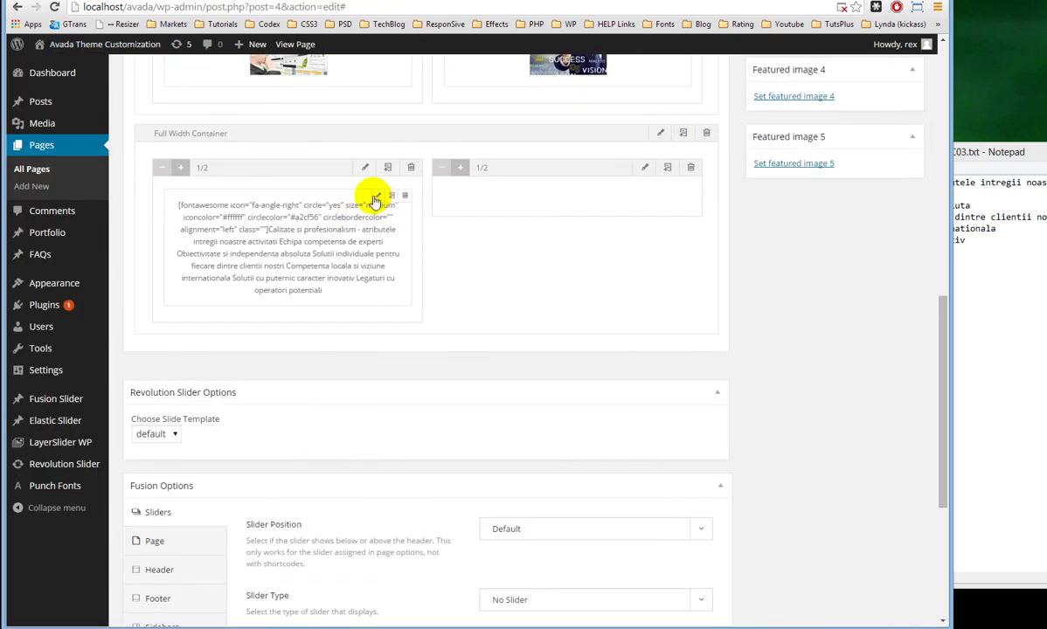
click(380, 199)
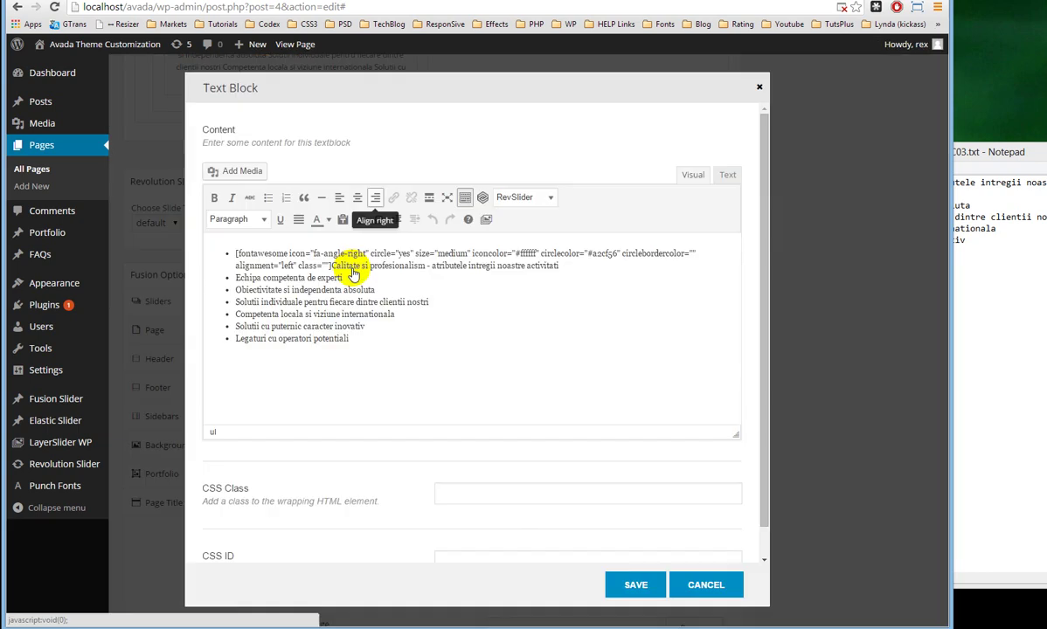
click(724, 175)
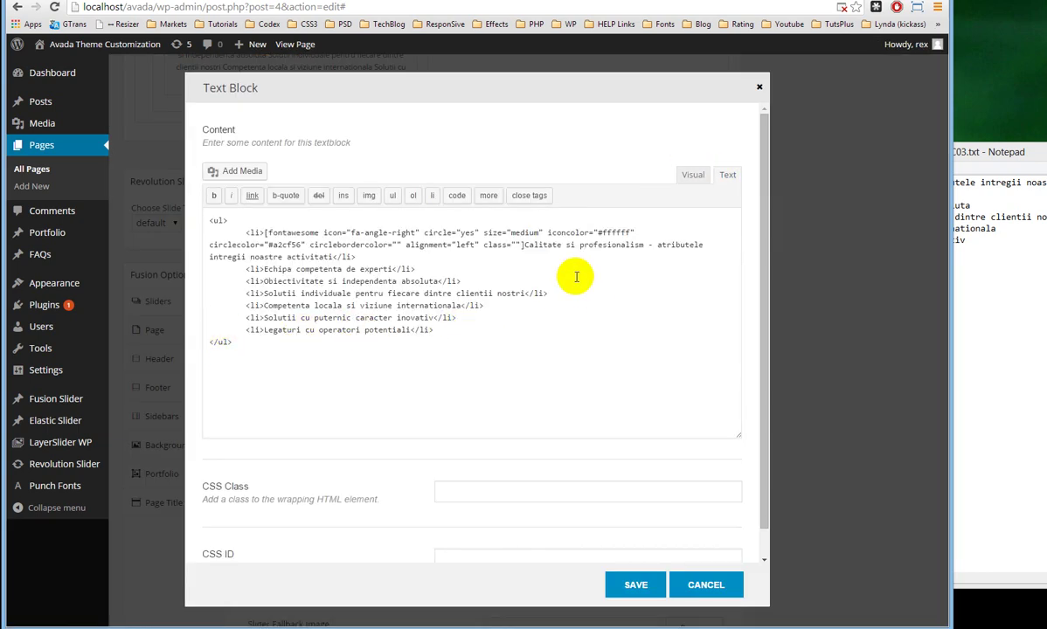
double_click(524, 233)
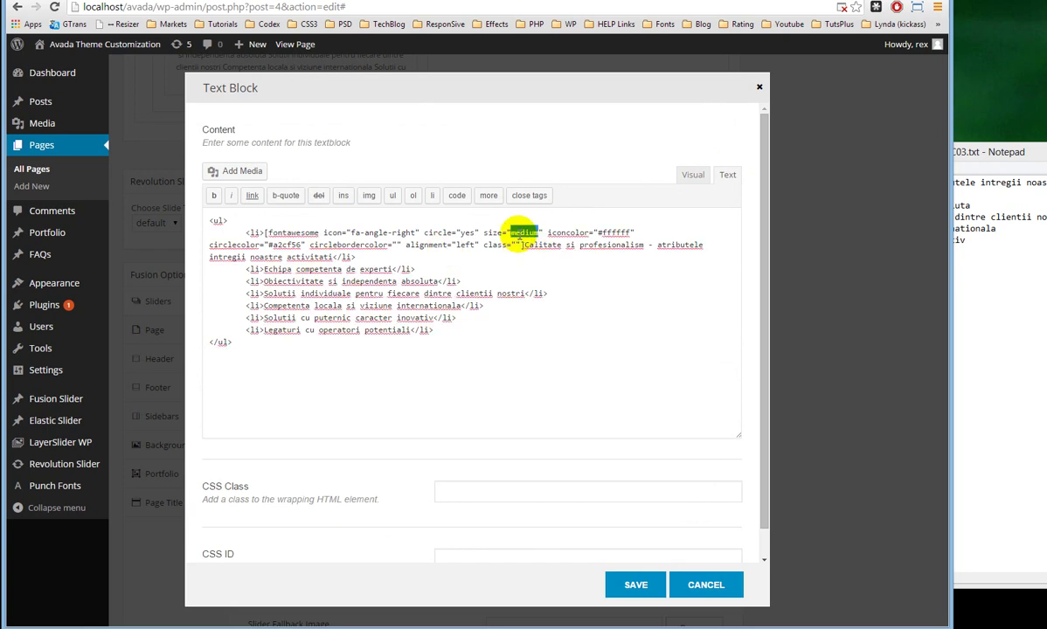
text(small)
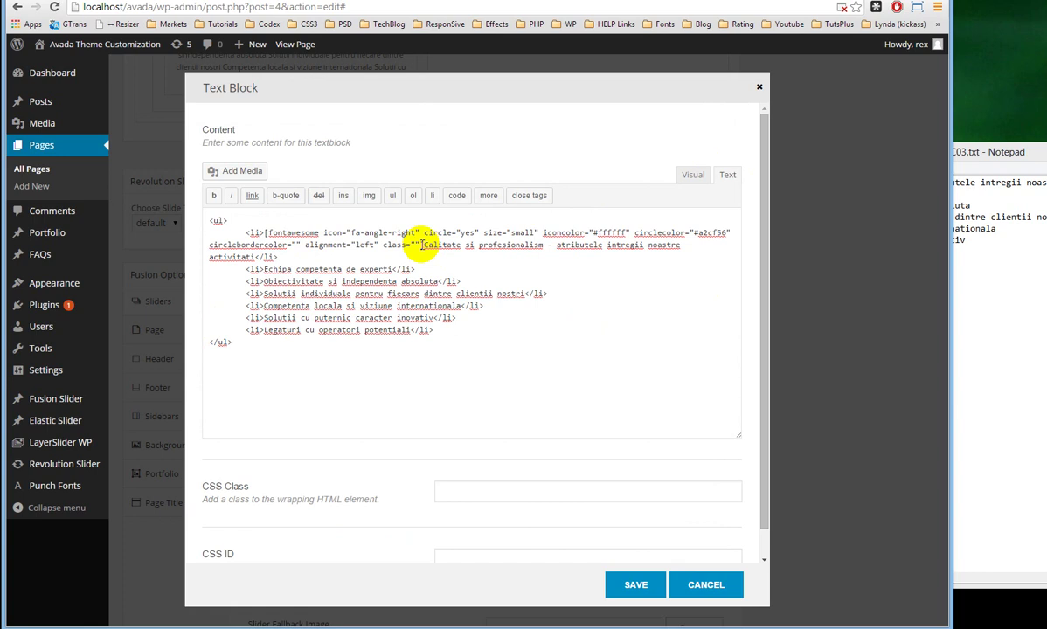
Set the first item's circlebordercolor attribute to transparent
drag(424, 246, 266, 234)
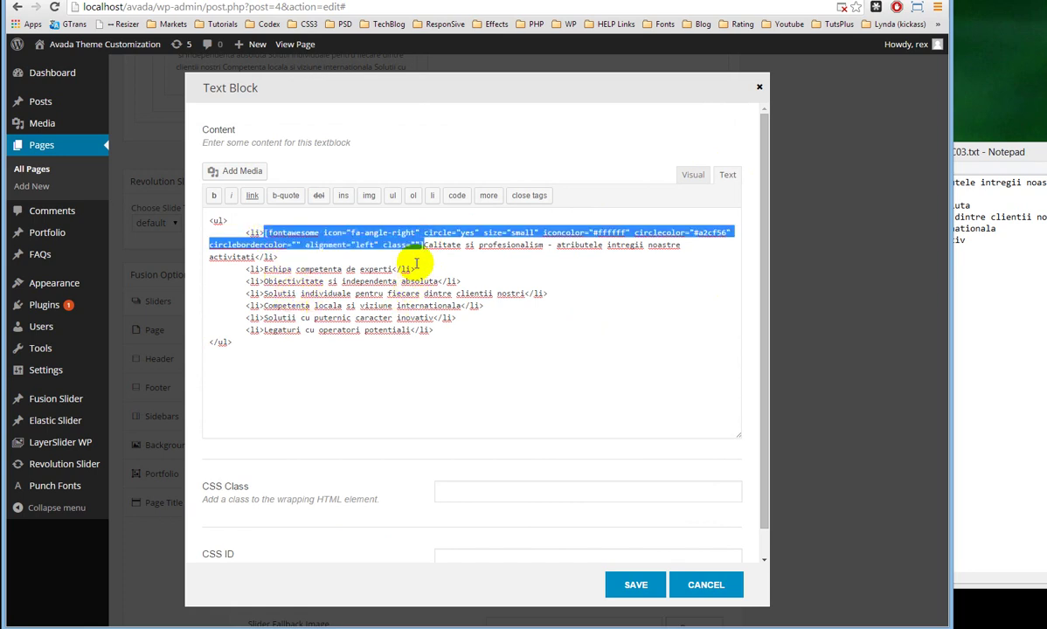
click(293, 251)
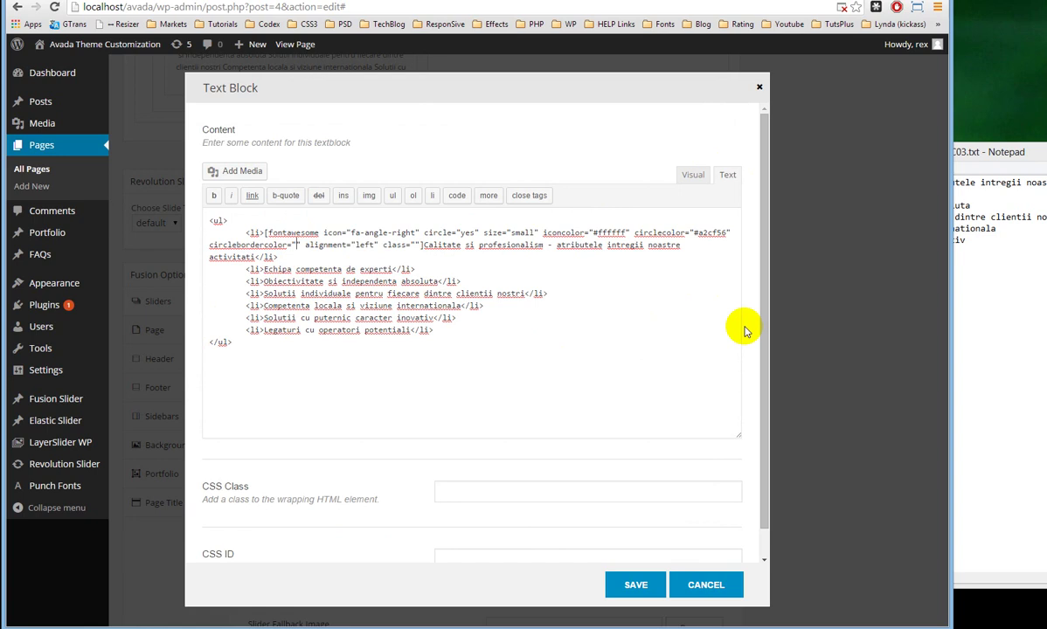
text(transpa)
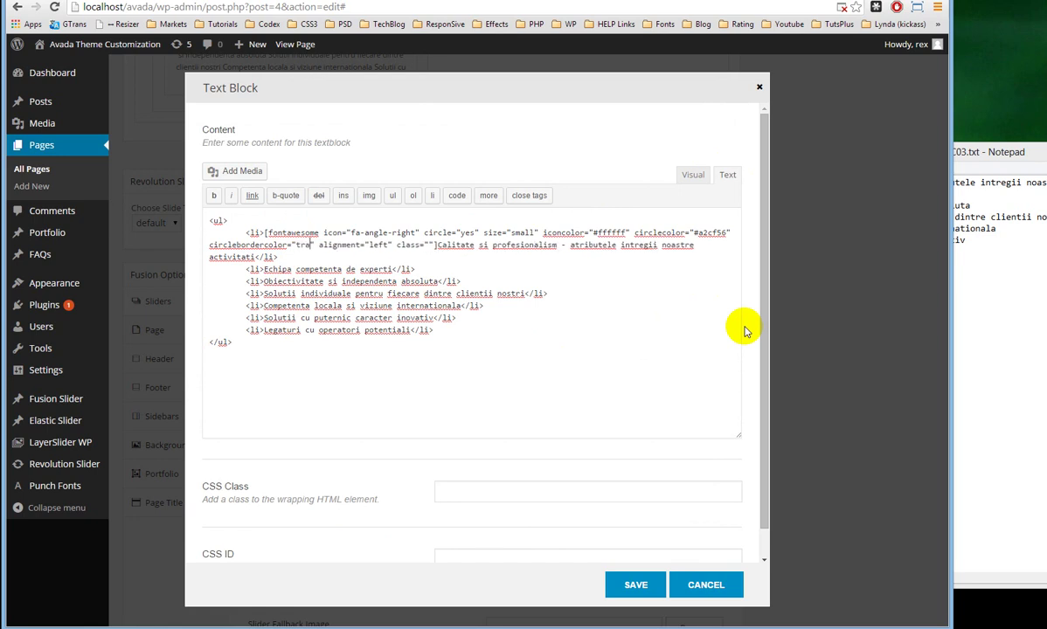
text(rent)
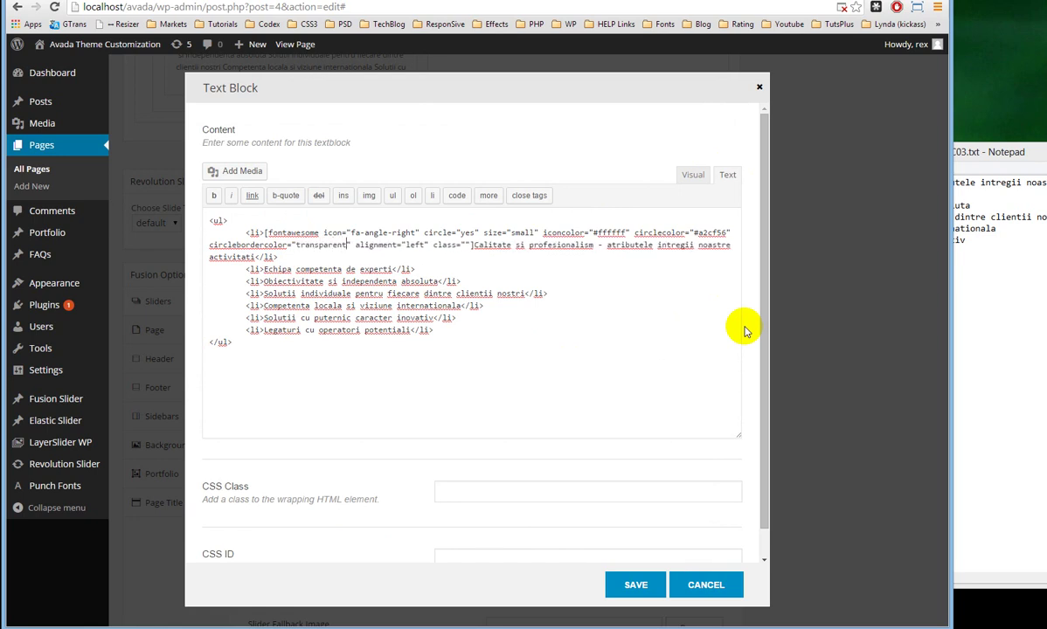
key(Delete)
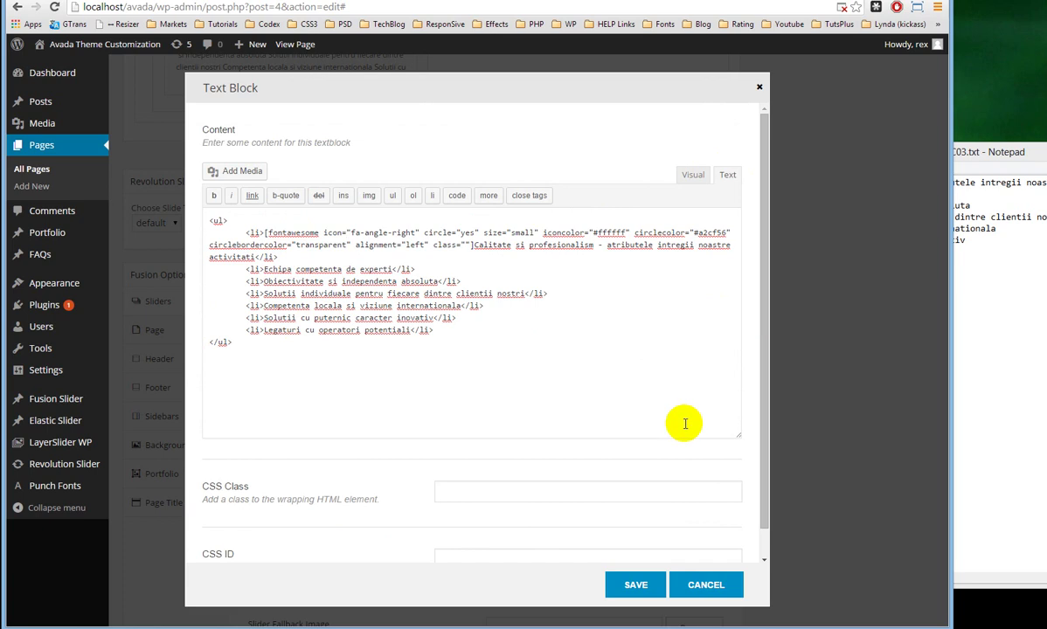
Save the Text Block, preview the small borderless icon on the Home page, and return to the page editor
click(629, 588)
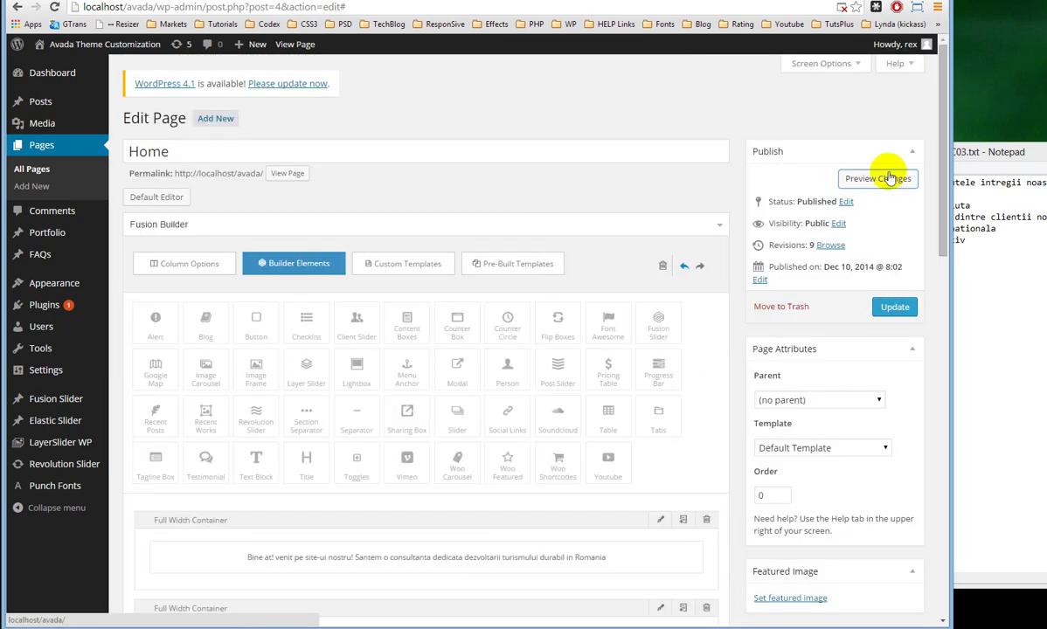
click(297, 3)
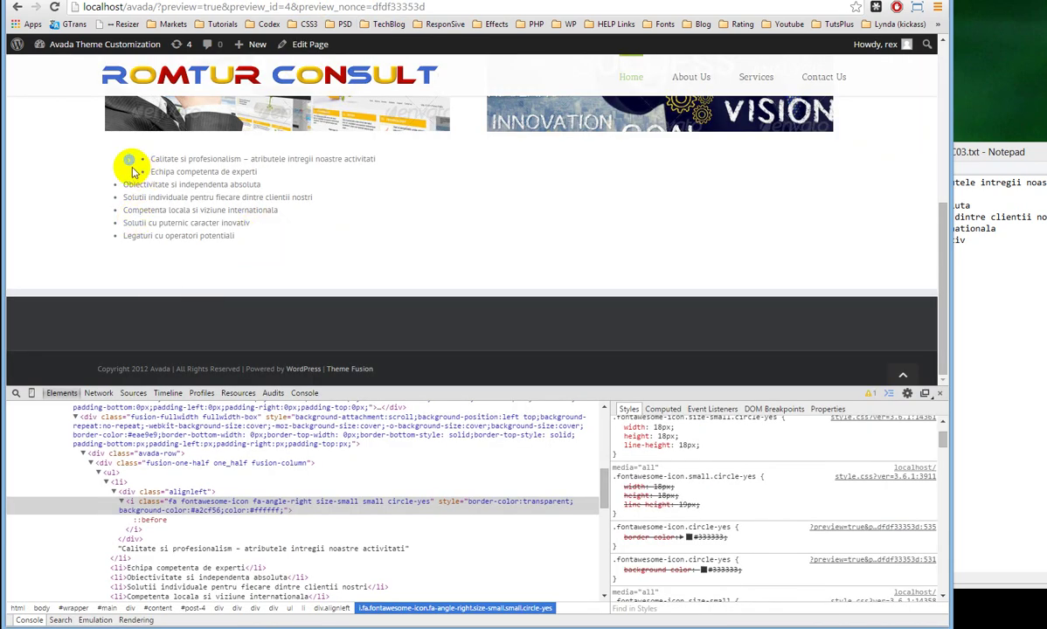
key(ctrl+shift+Tab)
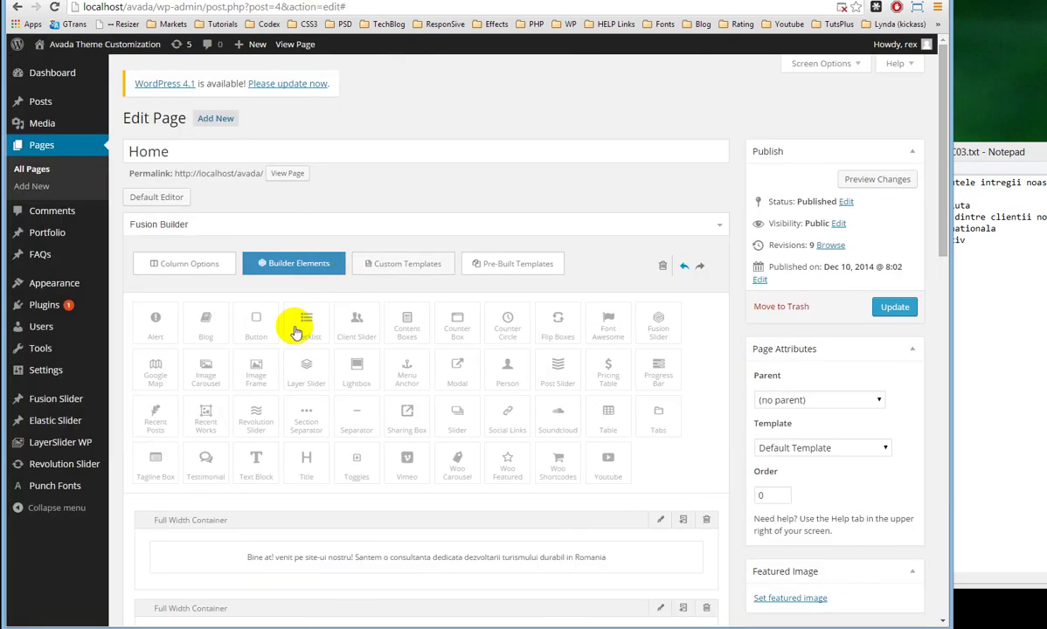
Reopen the Text Block's source and remove the empty class attribute from the first item's fontawesome shortcode
scroll(306, 358, down, 6)
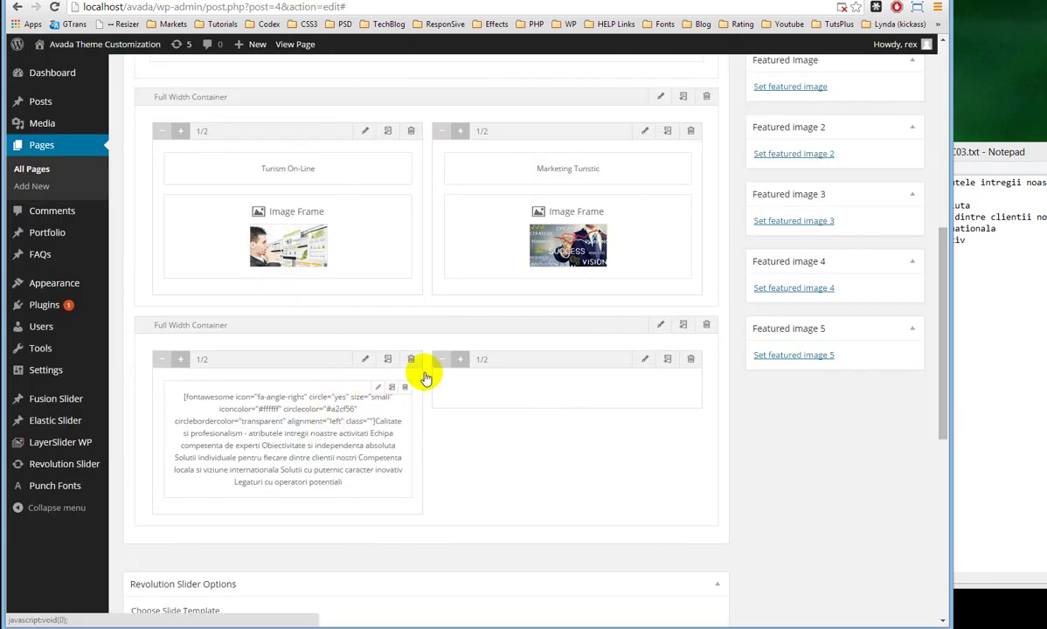
click(424, 371)
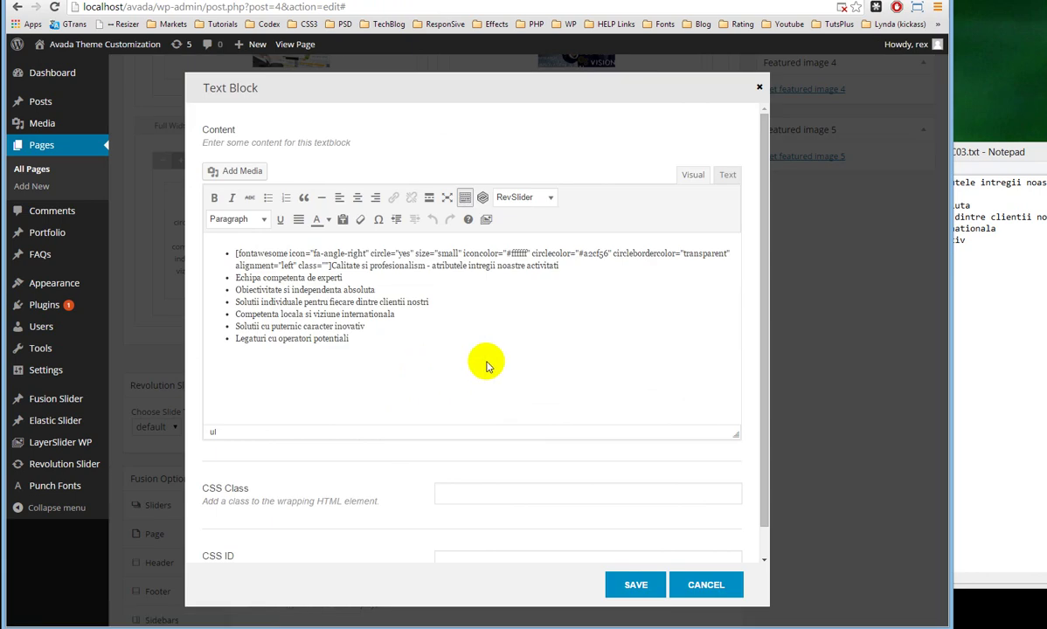
click(728, 175)
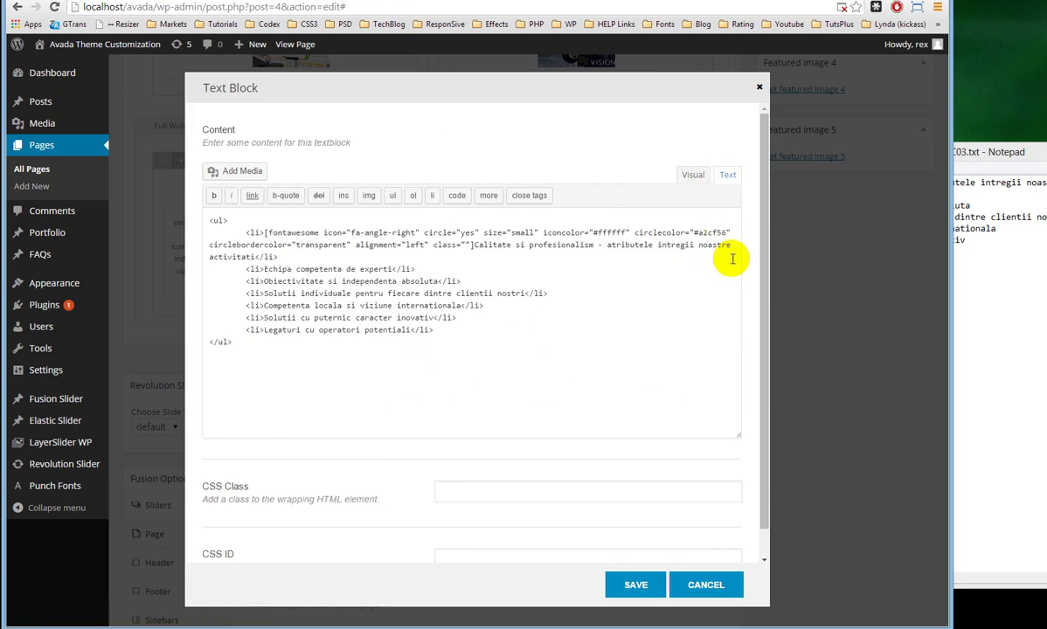
drag(473, 246, 262, 231)
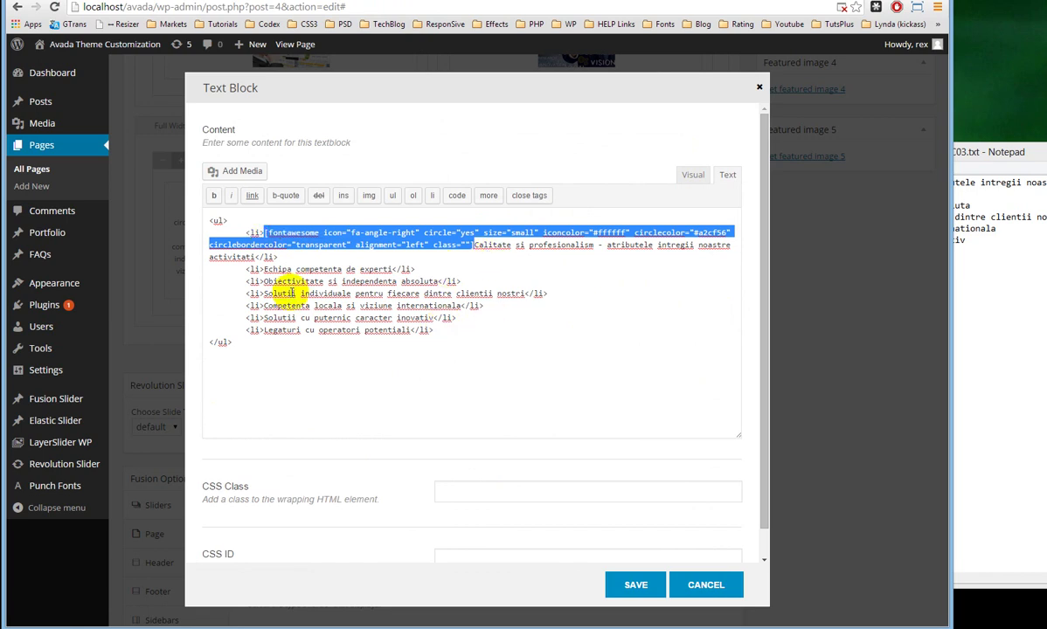
click(293, 269)
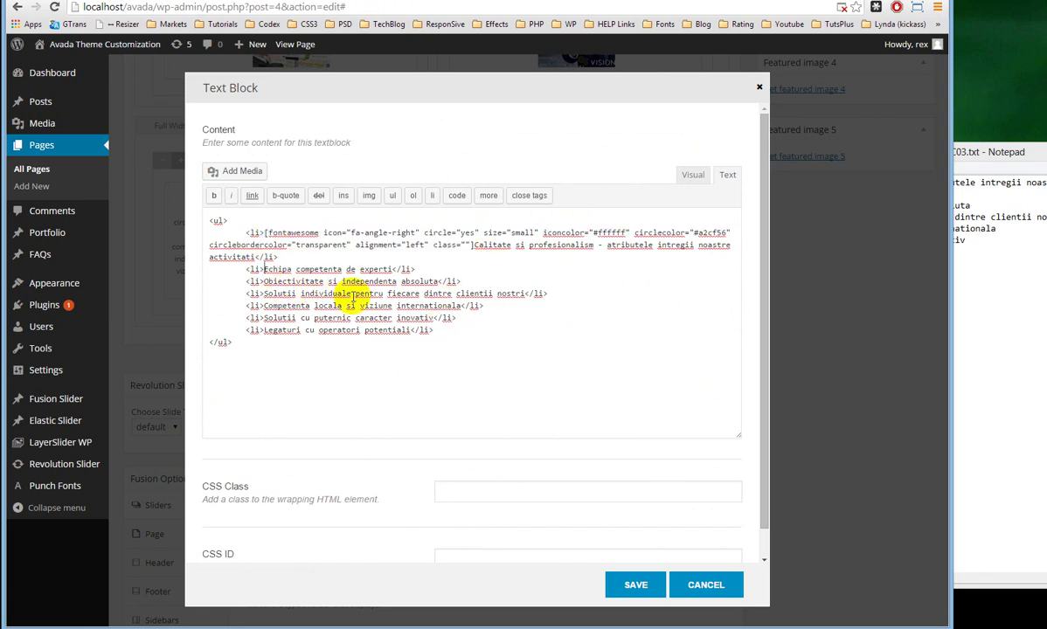
double_click(470, 245)
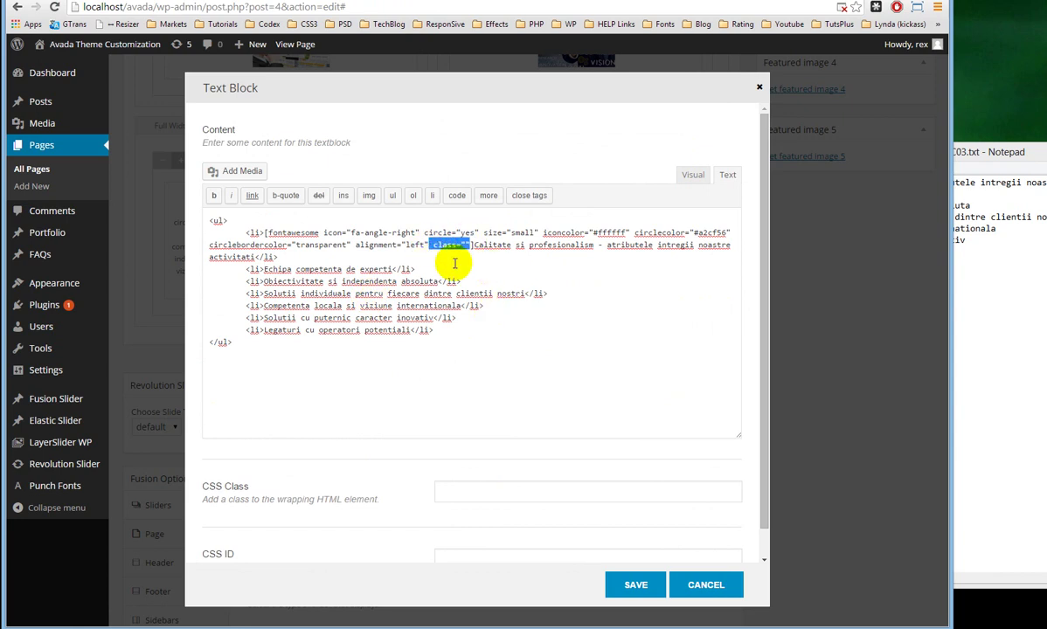
key(BackSpace)
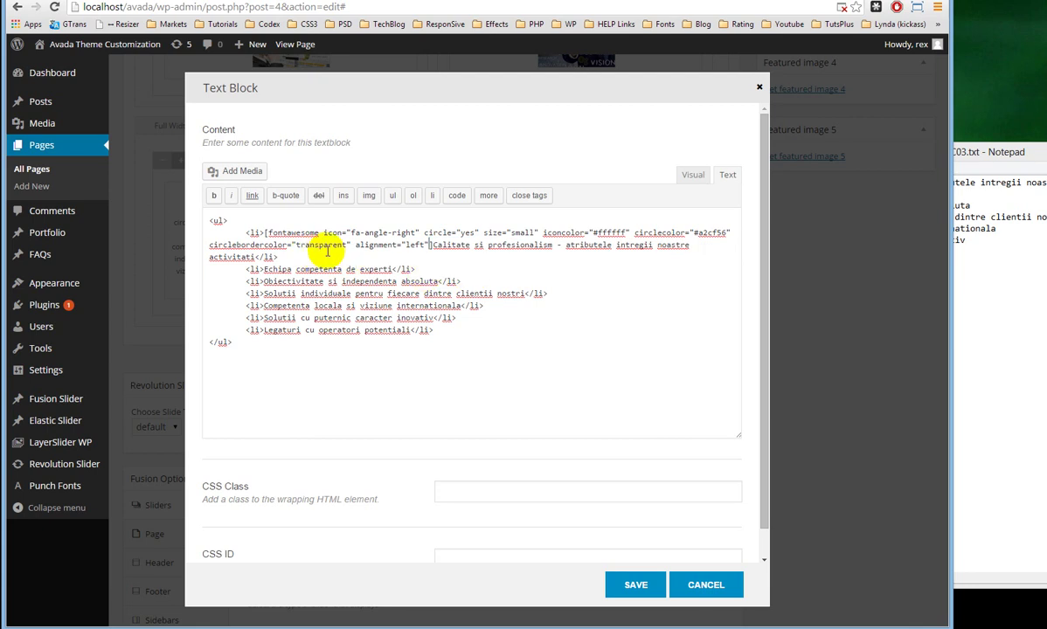
Copy the first item's fontawesome shortcode to the start of the second and third list items
drag(432, 246, 266, 232)
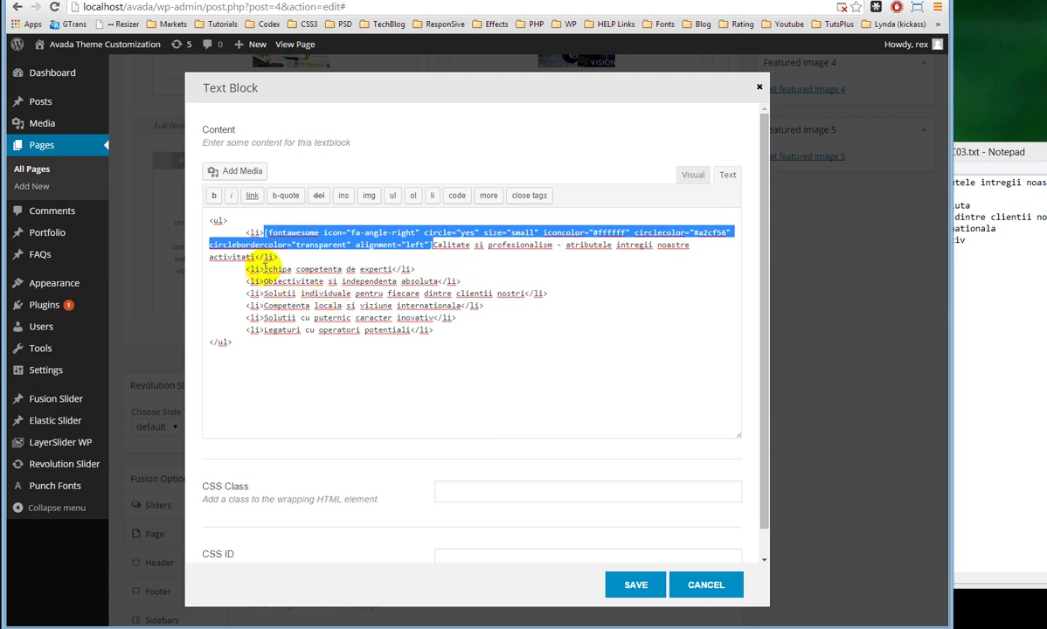
key(ctrl+c)
key(Left)
key(Down)
key(Down)
key(Down)
key(ctrl+v)
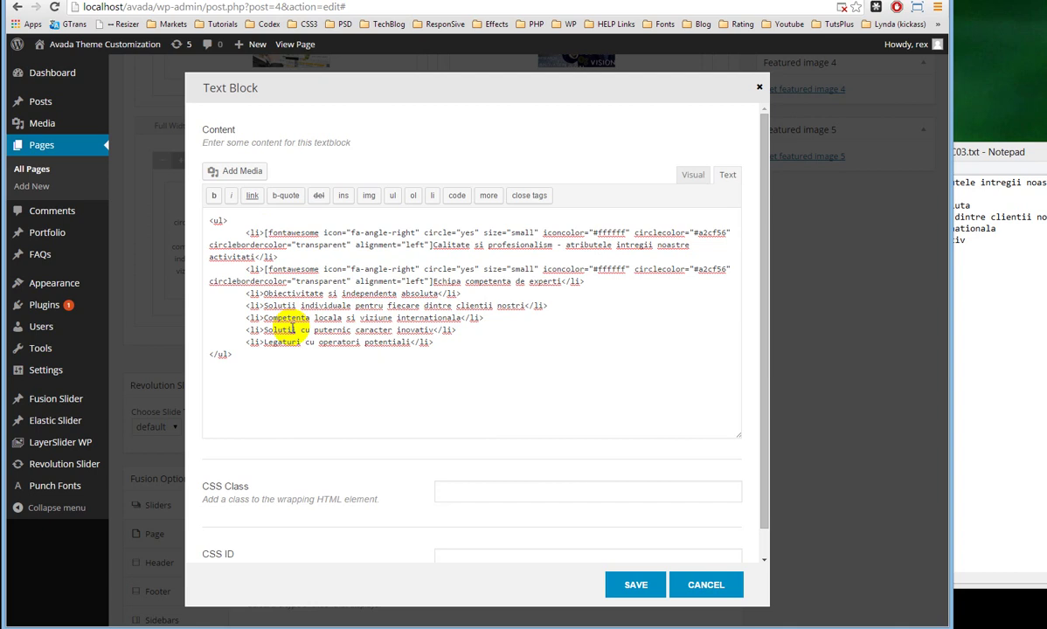
click(263, 294)
key(ctrl+v)
click(264, 319)
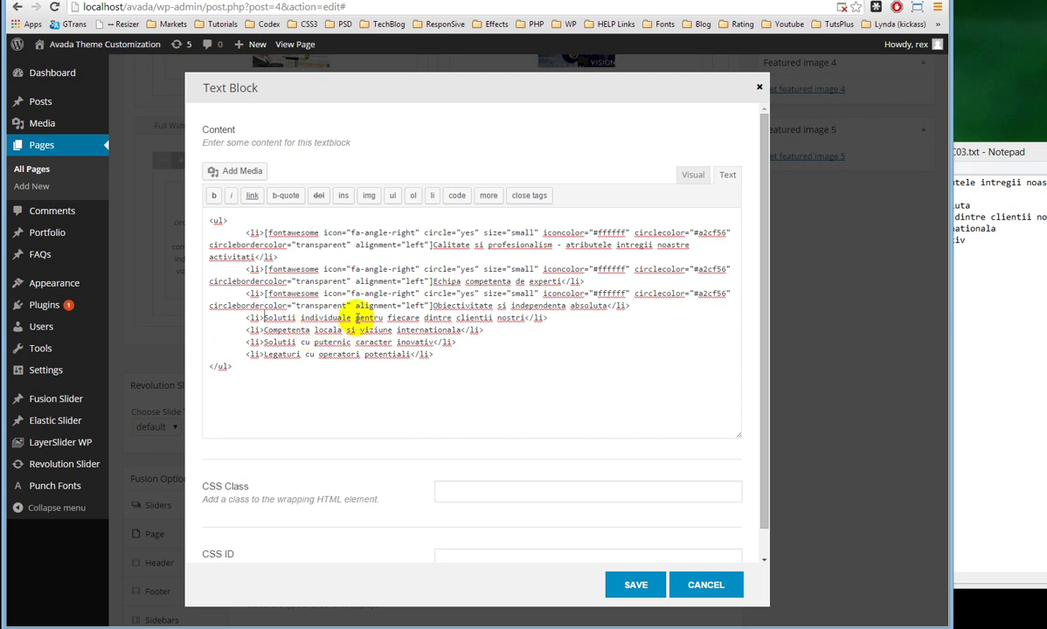
Undo the shortcode copies in the second and third list items, keeping the class attribute removed from the first
key(ctrl+z)
key(ctrl+z)
key(ctrl+z)
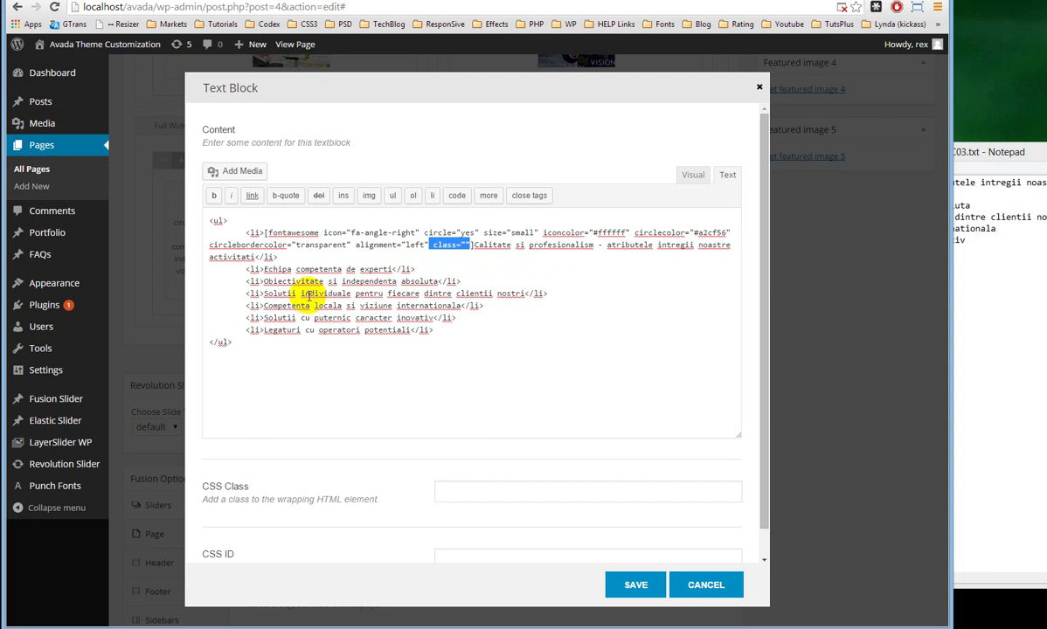
key(ctrl+z)
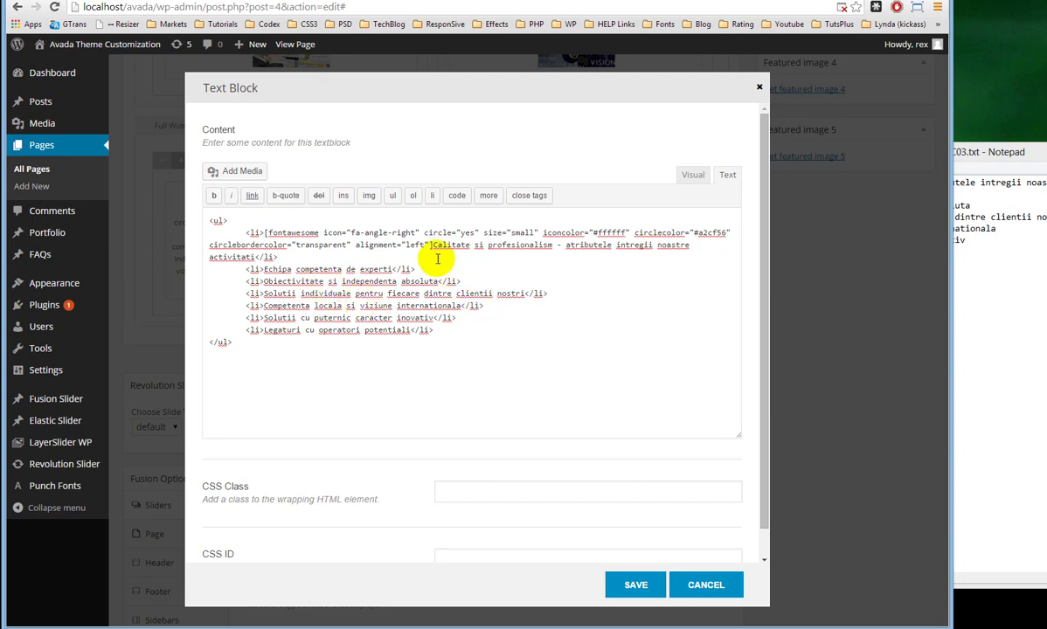
Insert the first item's fontawesome shortcode before the text of the second, third and fourth list items
drag(304, 233, 265, 234)
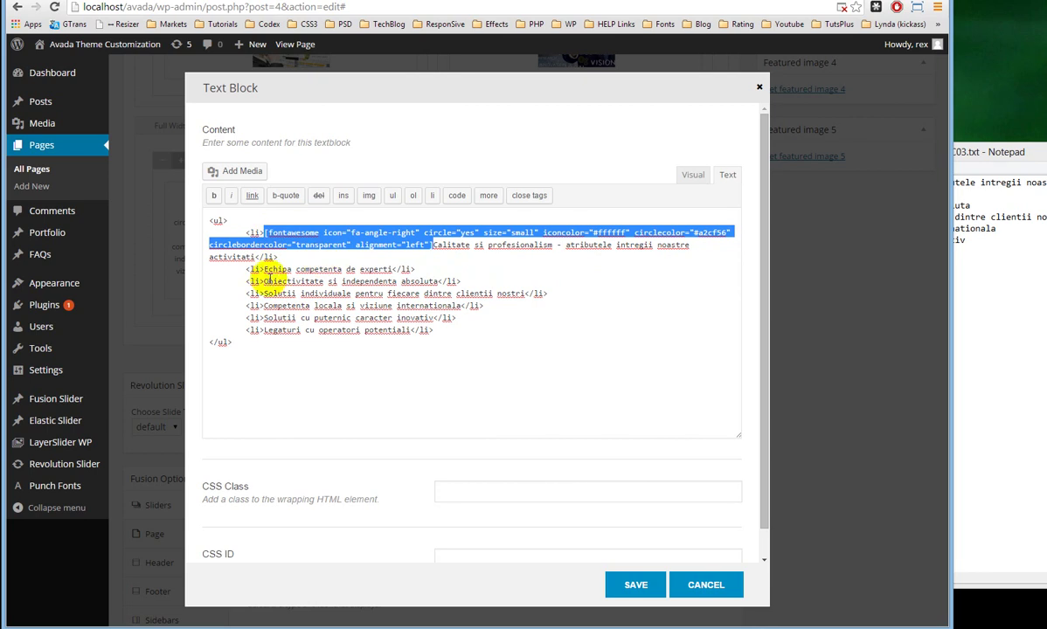
key(Down)
key(Down)
key(Down)
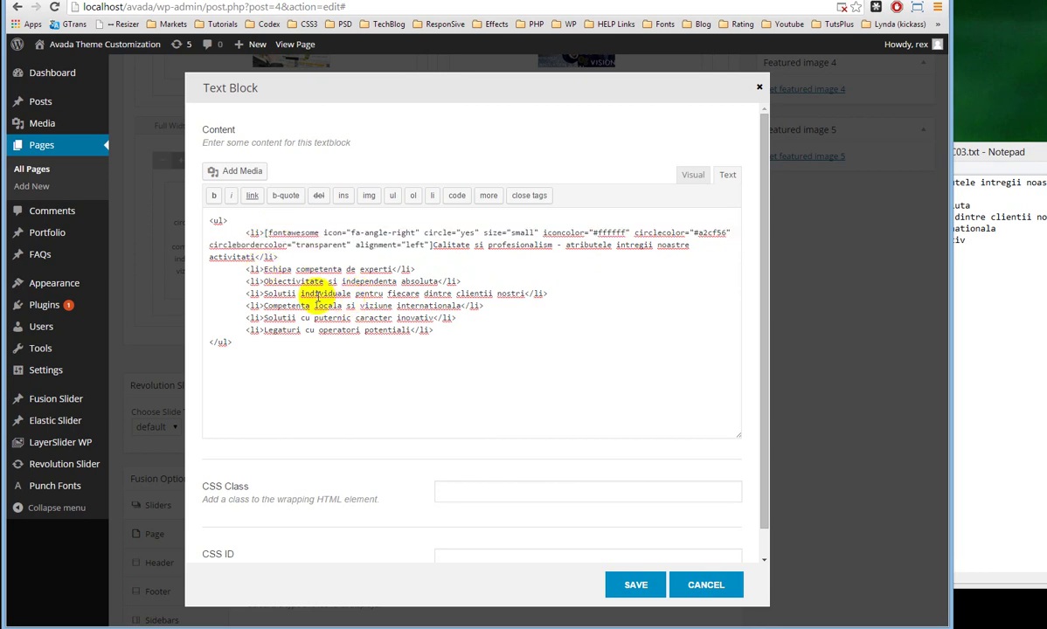
key(ctrl+v)
click(263, 295)
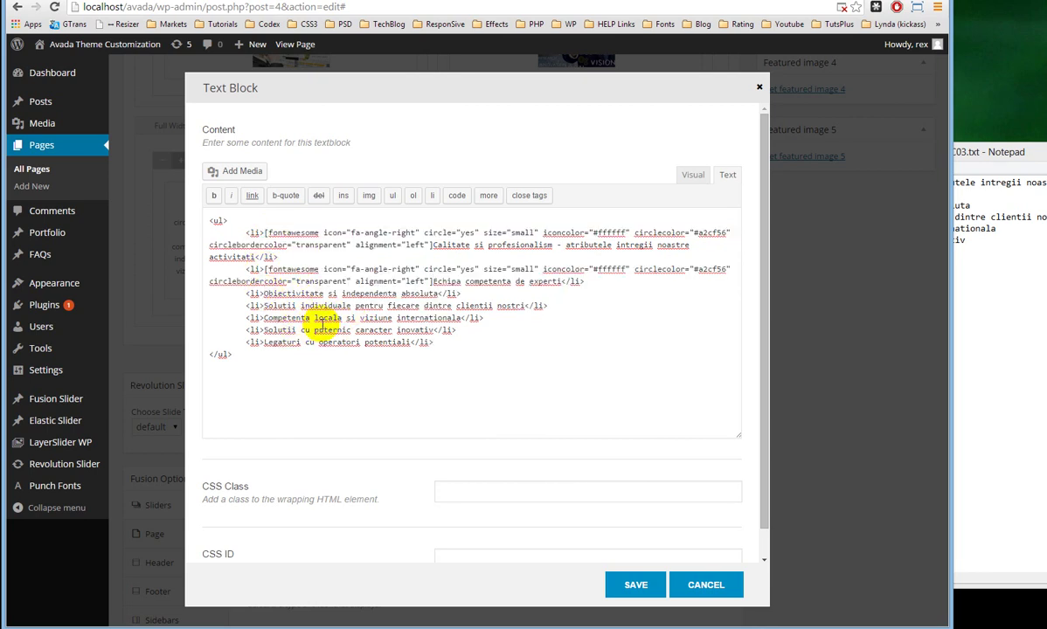
key(ctrl+v)
click(264, 318)
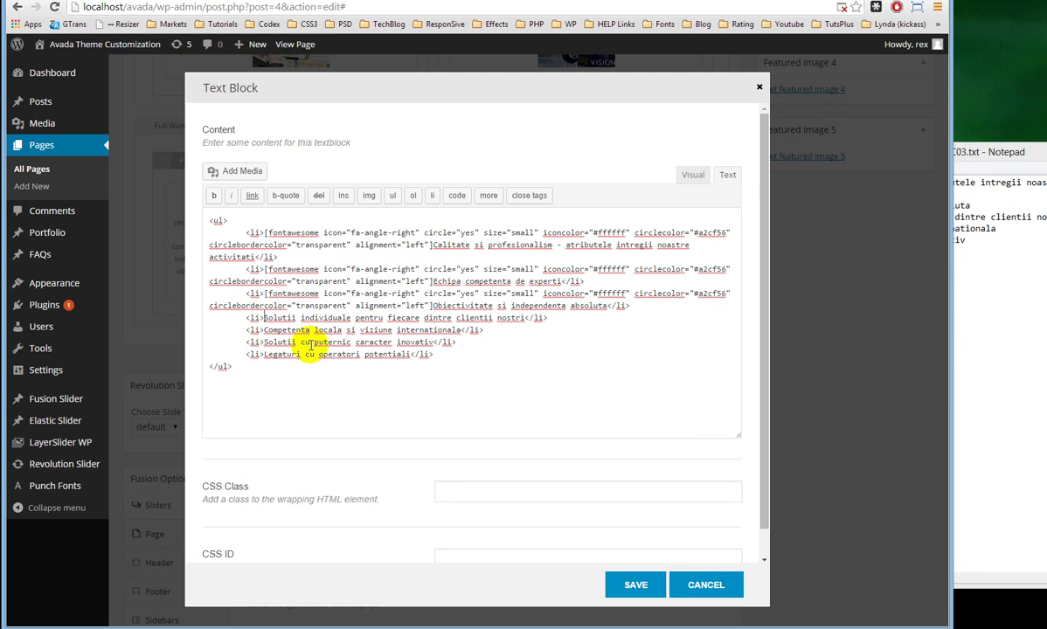
key(ctrl+v)
Insert the same shortcode before the text of the fifth and sixth list items and ahead of the last item's li tag
click(264, 343)
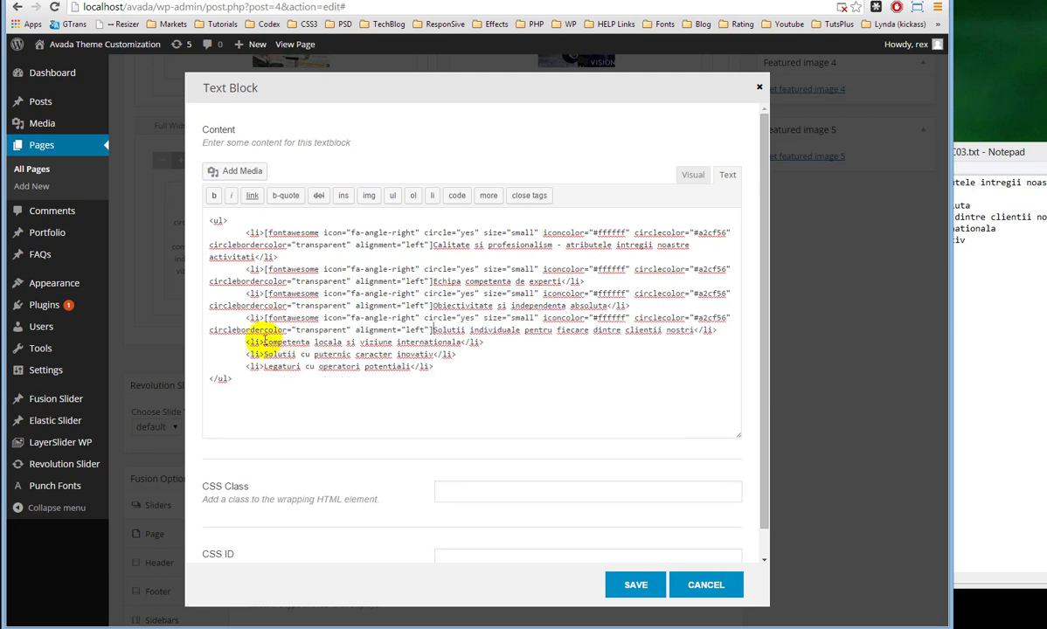
key(ctrl+v)
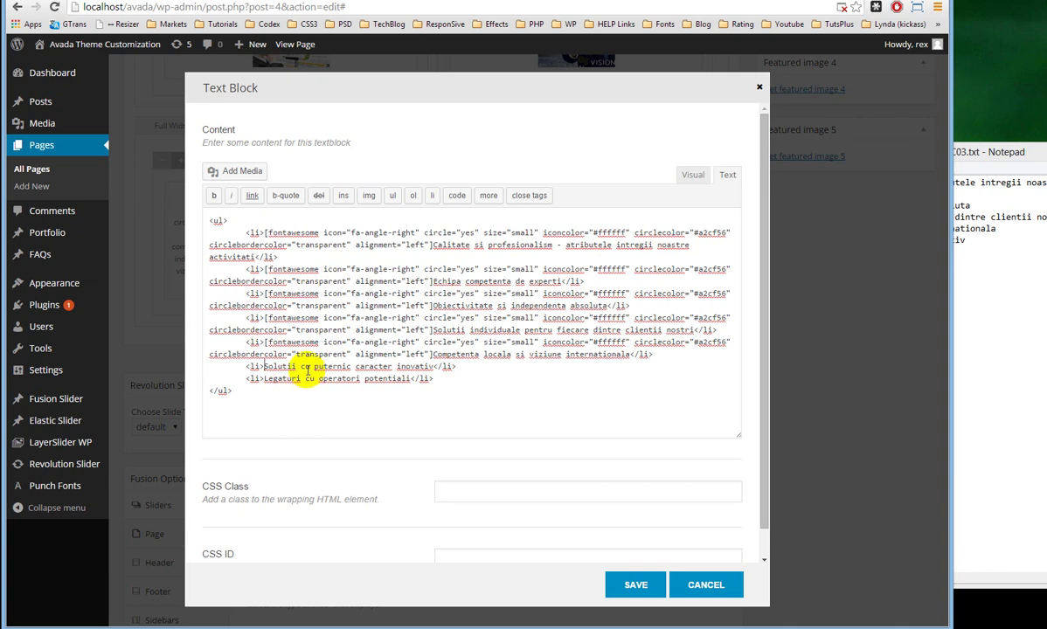
click(264, 366)
key(ctrl+v)
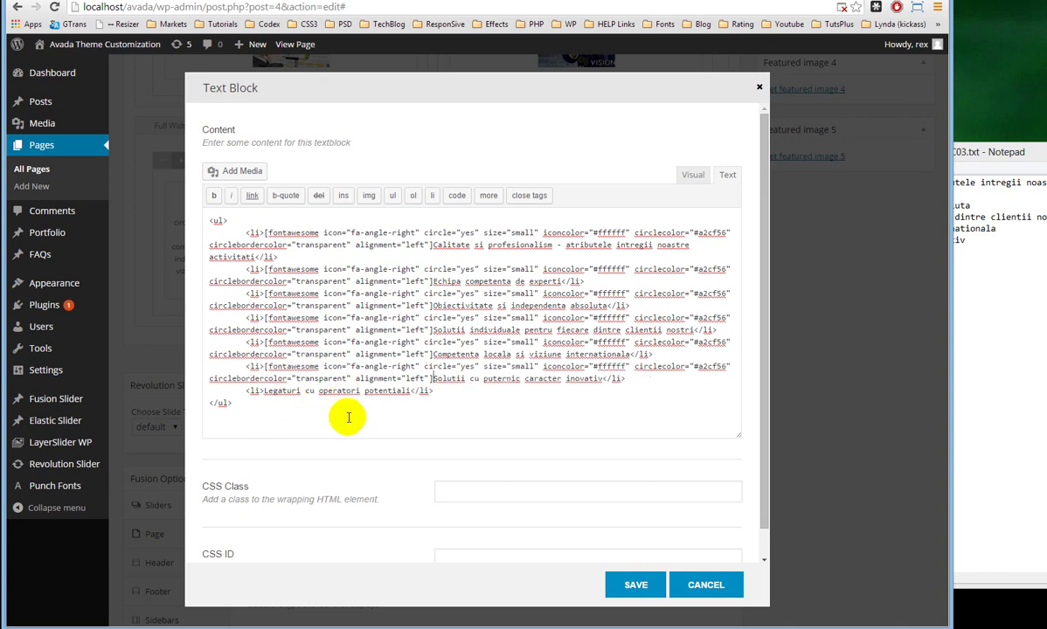
click(248, 391)
key(ctrl+v)
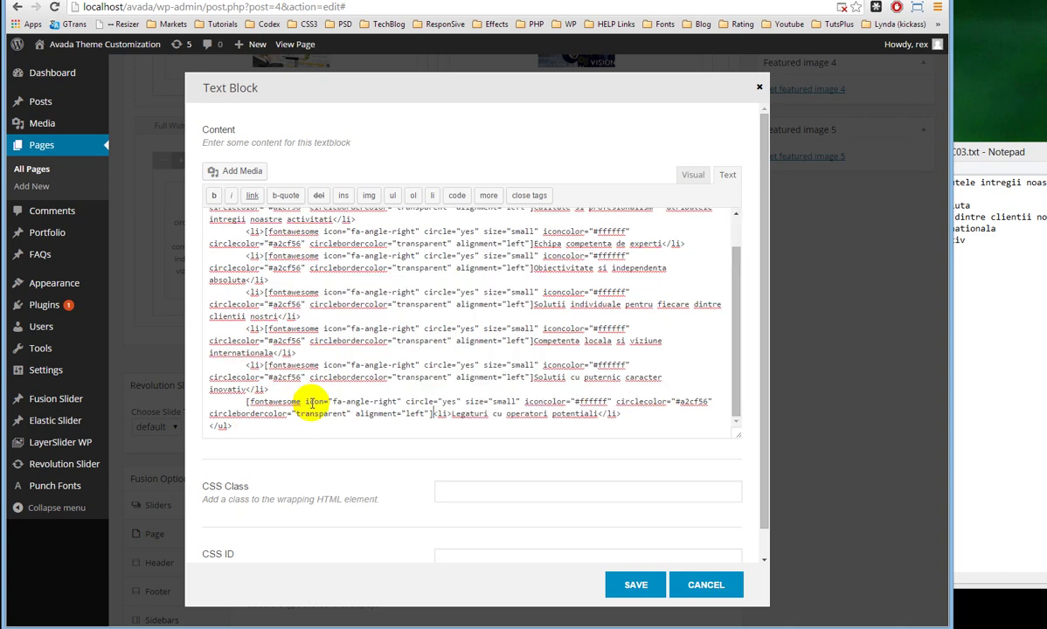
scroll(381, 374, up, 1)
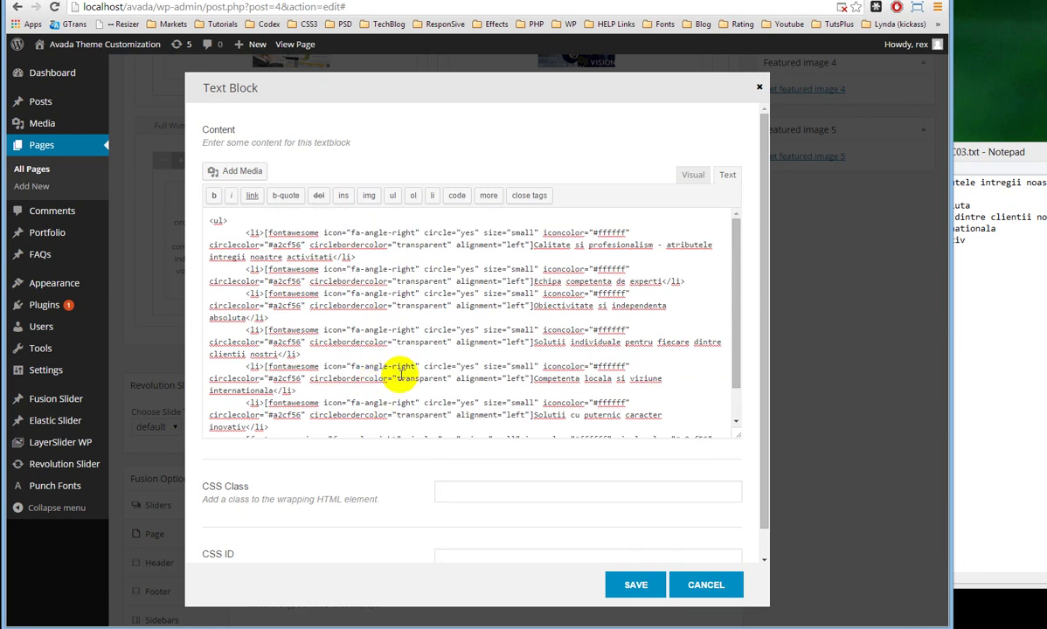
Add style="list-style:none;" to the opening ul tag of the text block and save the element
click(635, 586)
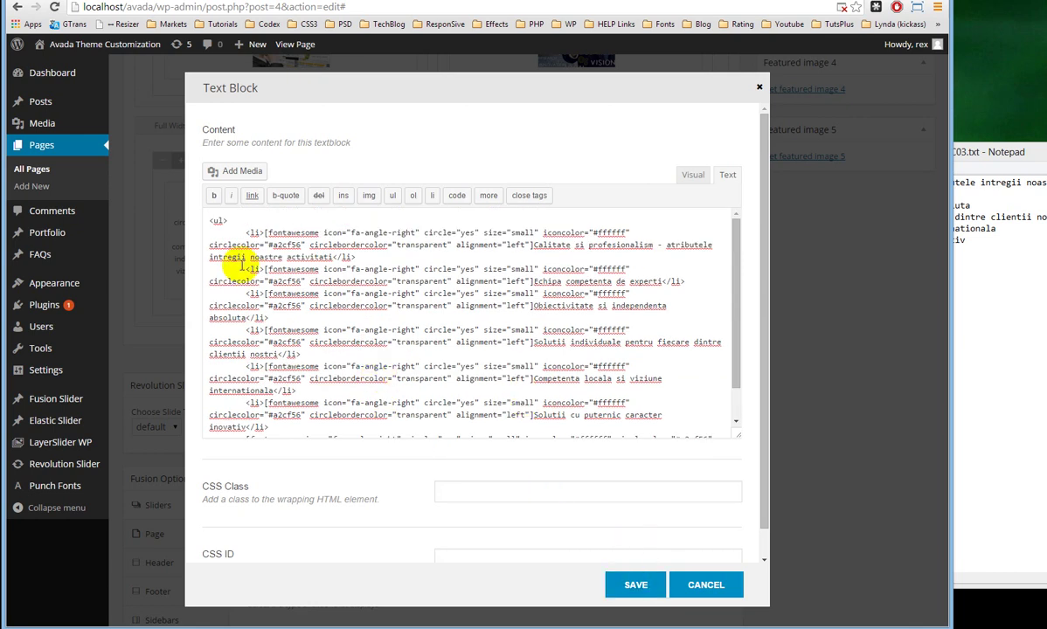
scroll(288, 263, down, 3)
scroll(282, 348, up, 5)
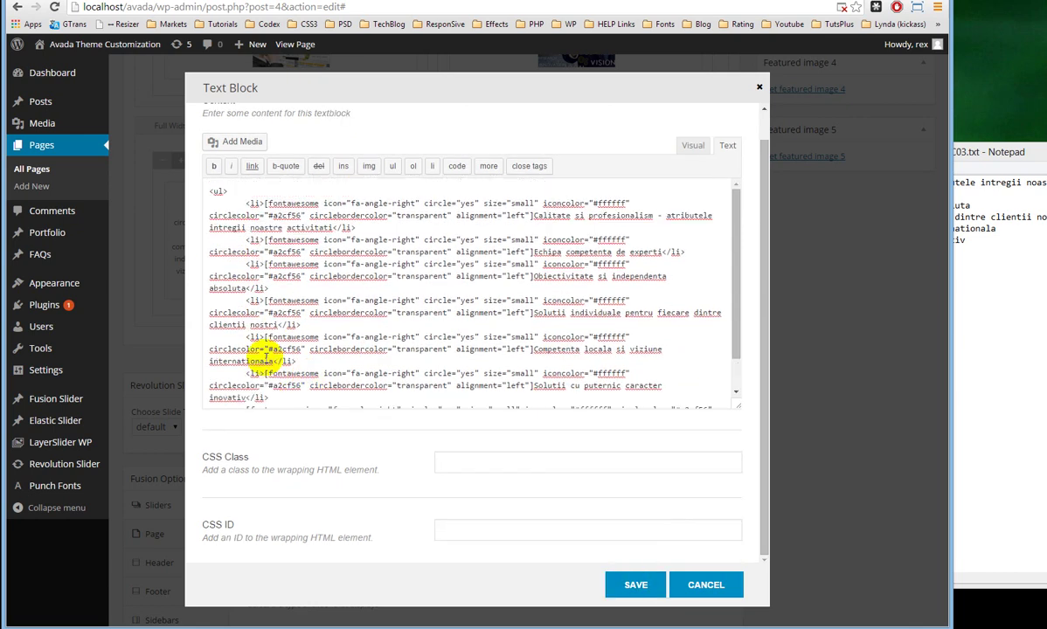
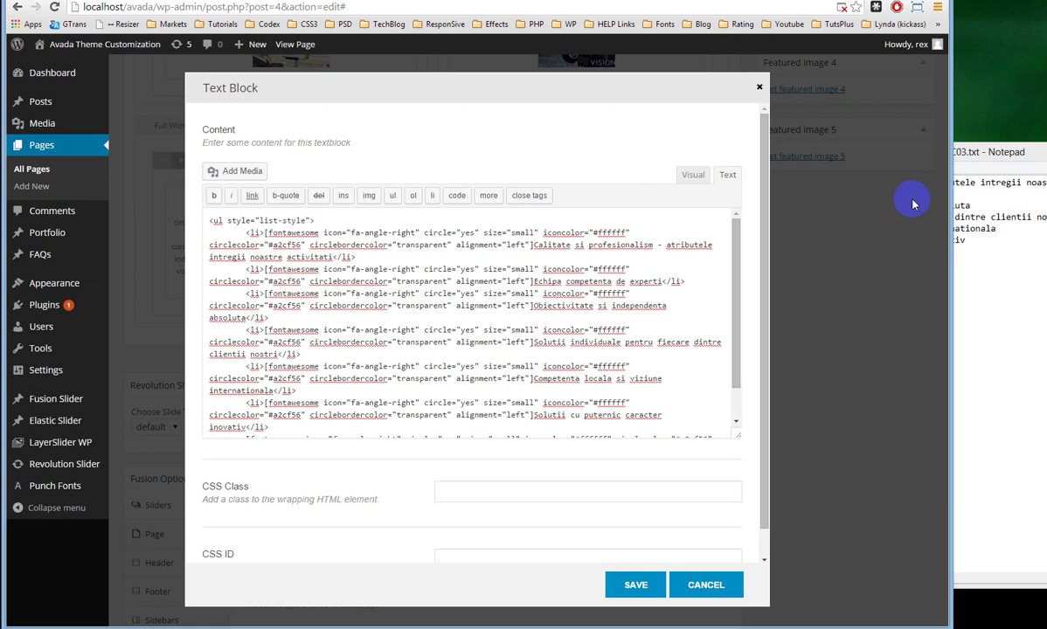
text(;)
click(626, 590)
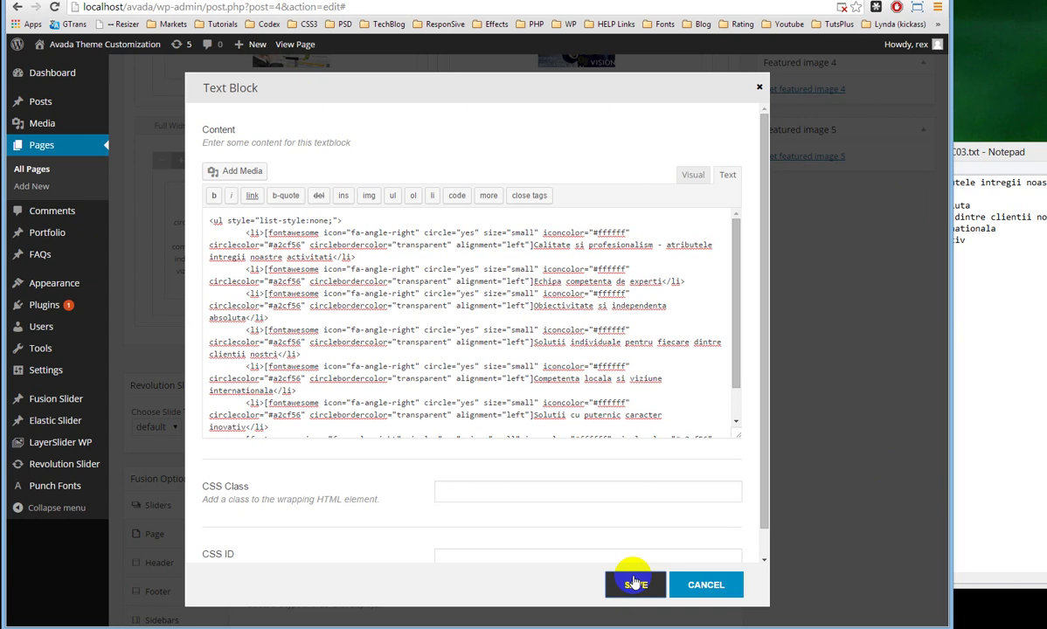
Preview the page changes and check how the bulleted list items are aligned
scroll(846, 156, up, 7)
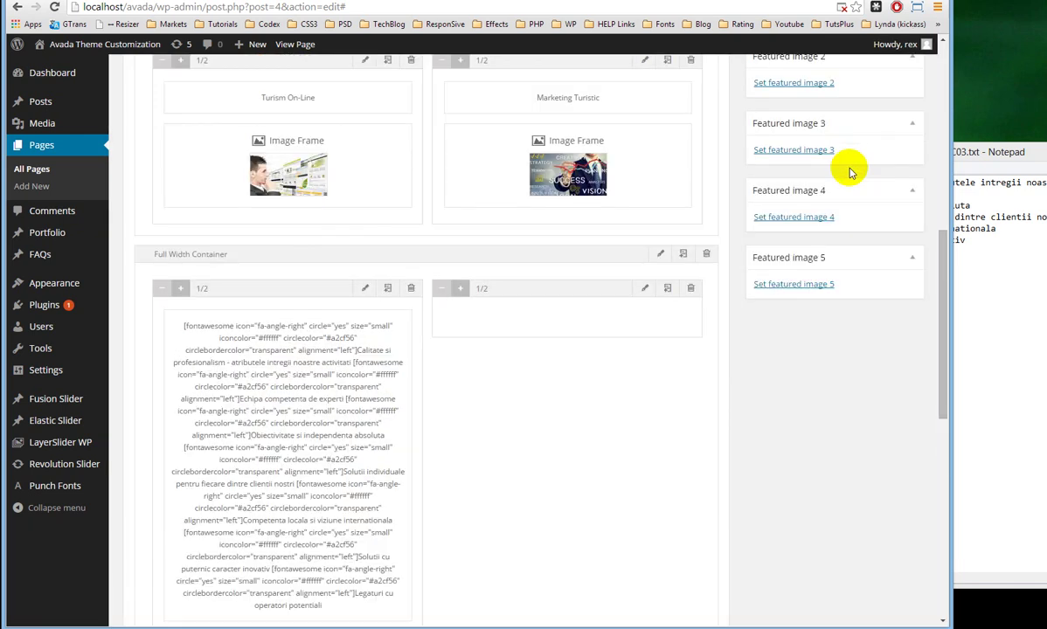
scroll(883, 154, up, 1)
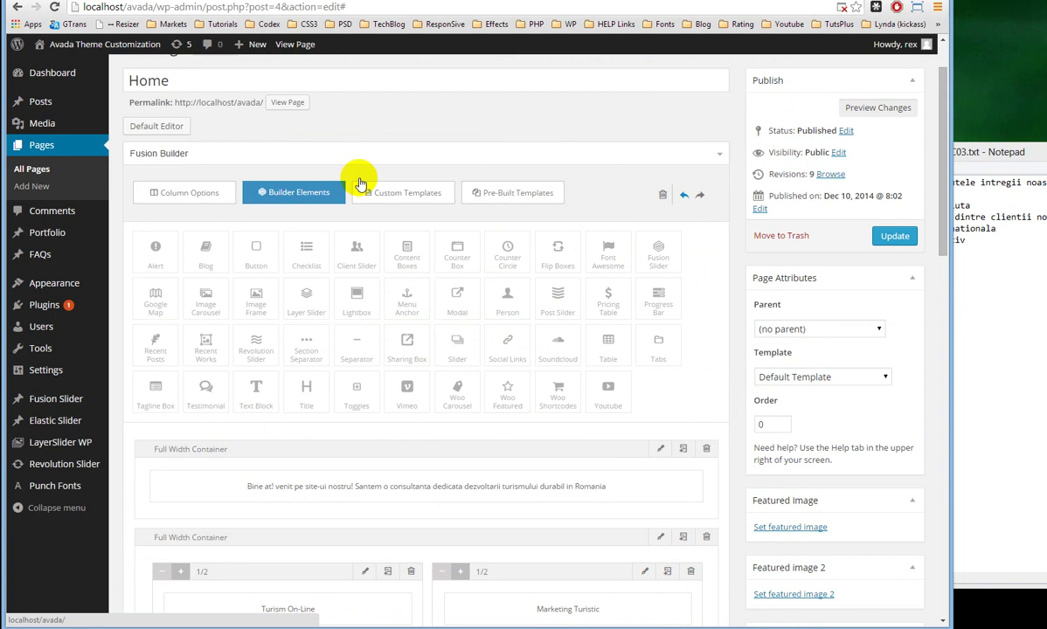
scroll(360, 184, up, 1)
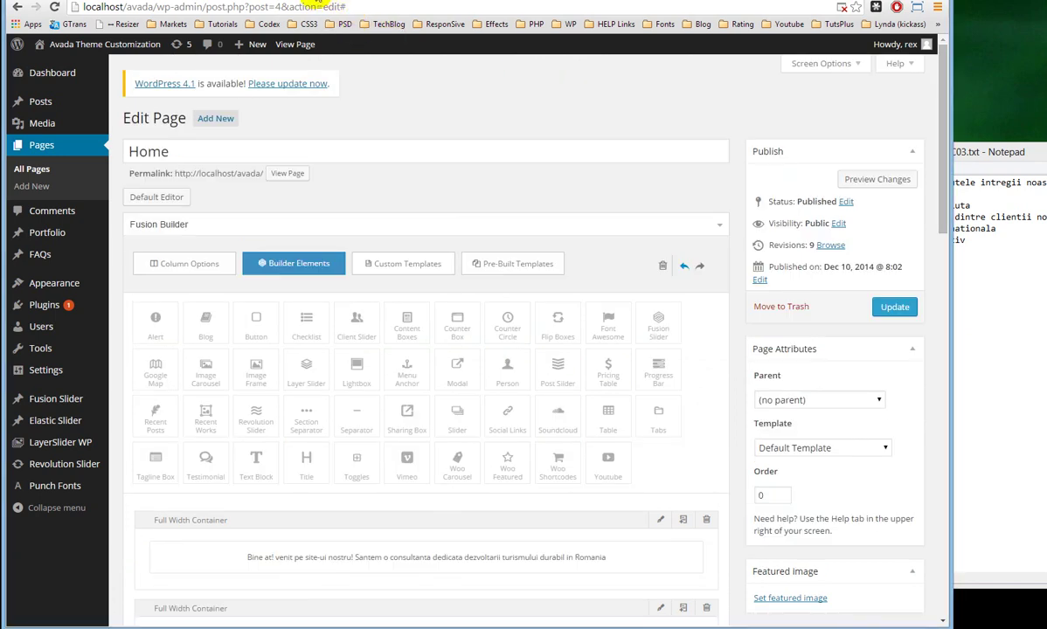
click(309, 4)
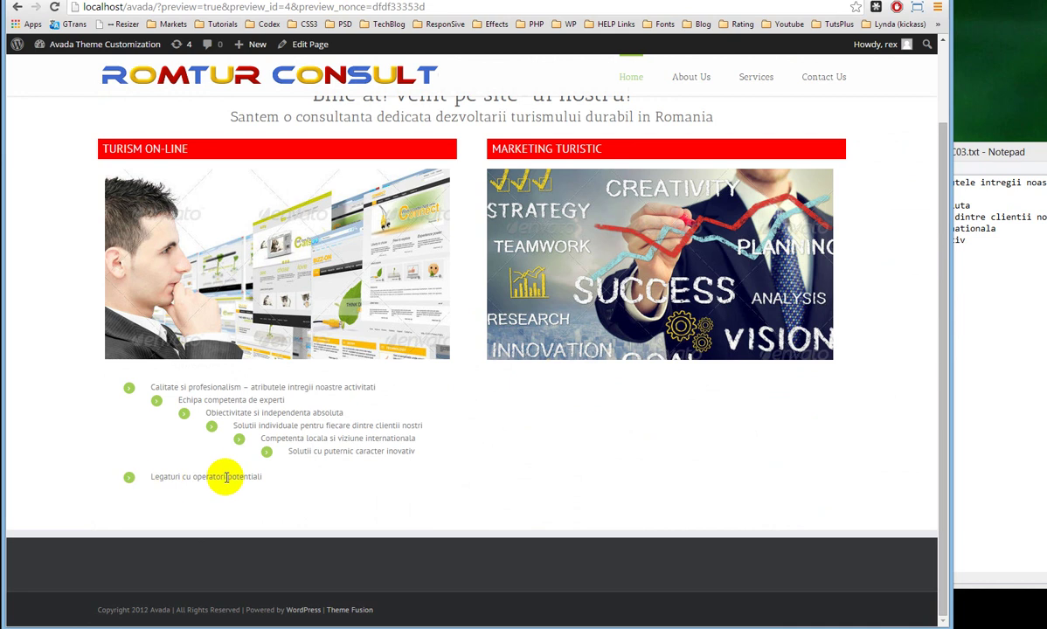
drag(269, 479, 166, 479)
click(165, 450)
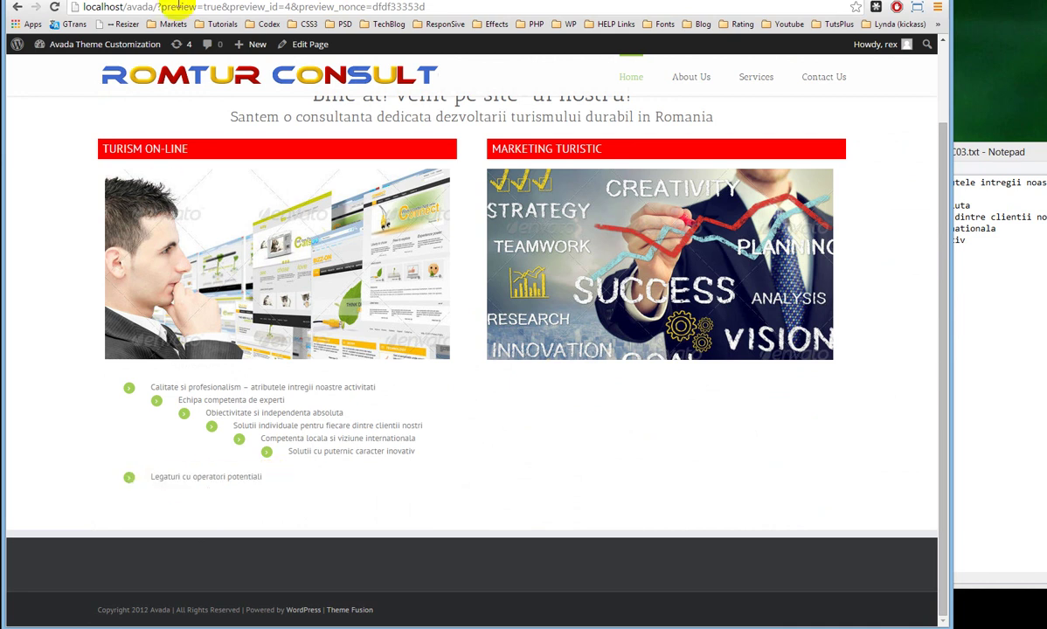
Inspect the first bullet in the preview and examine the styles of its icon, alignleft div and li element, toggling the div's display declaration
right_click(129, 387)
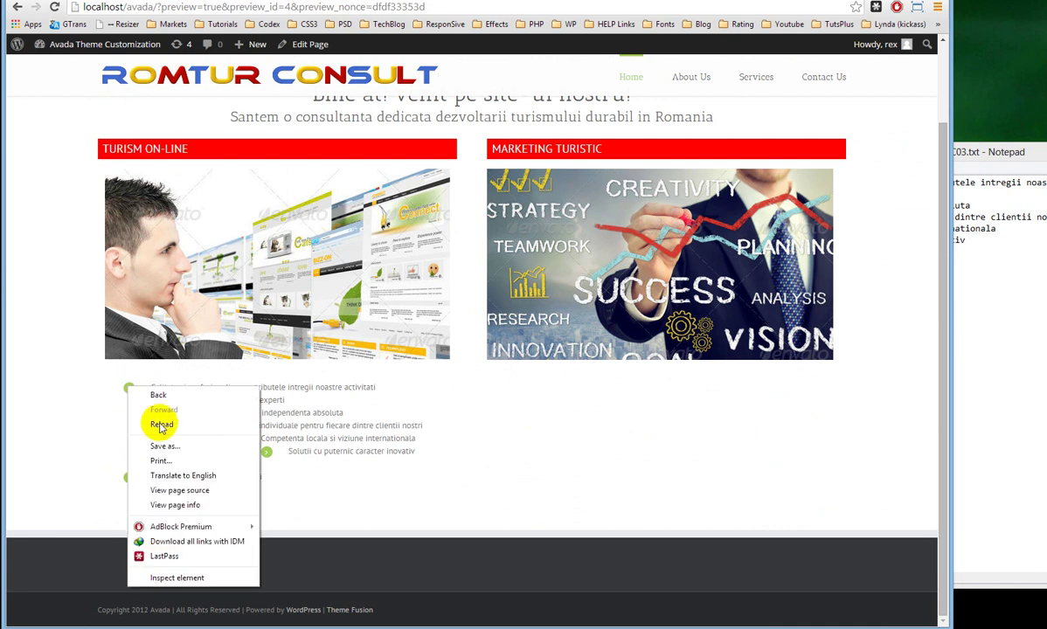
click(175, 577)
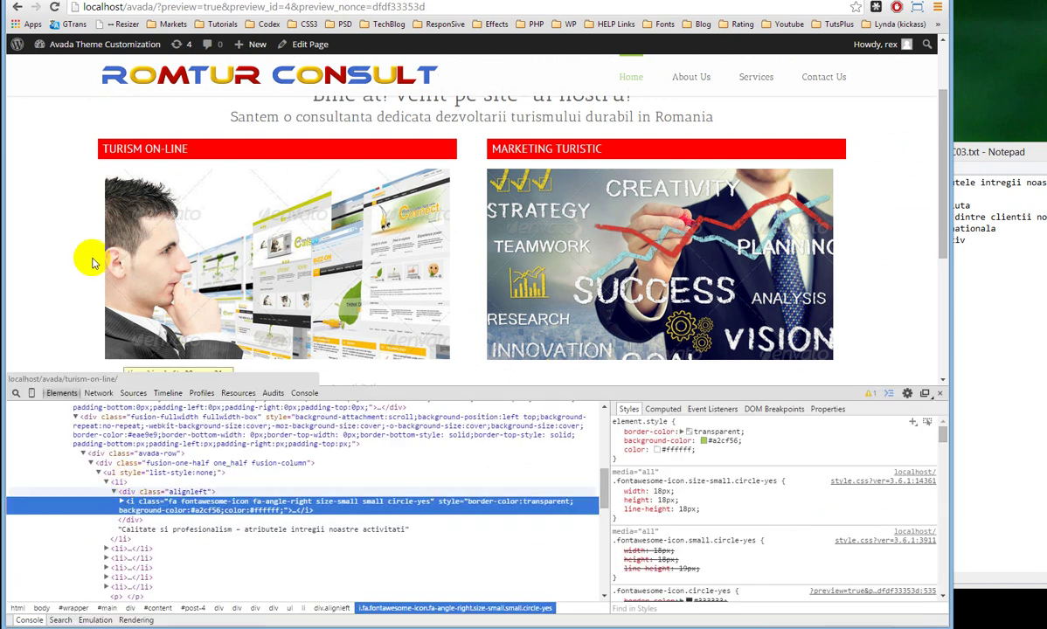
scroll(76, 240, down, 2)
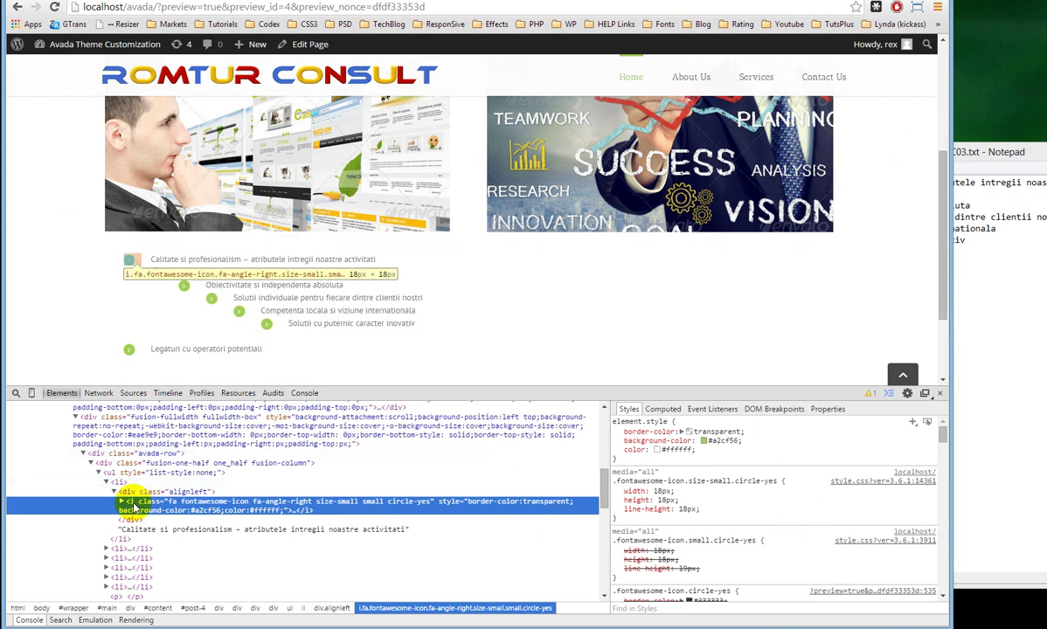
click(126, 494)
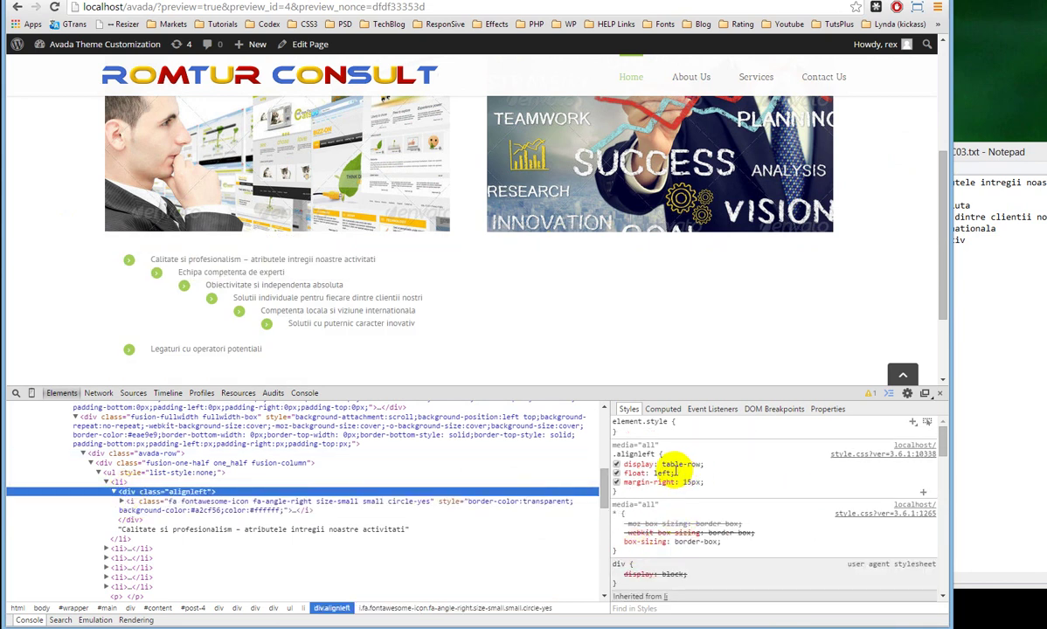
click(616, 466)
click(616, 465)
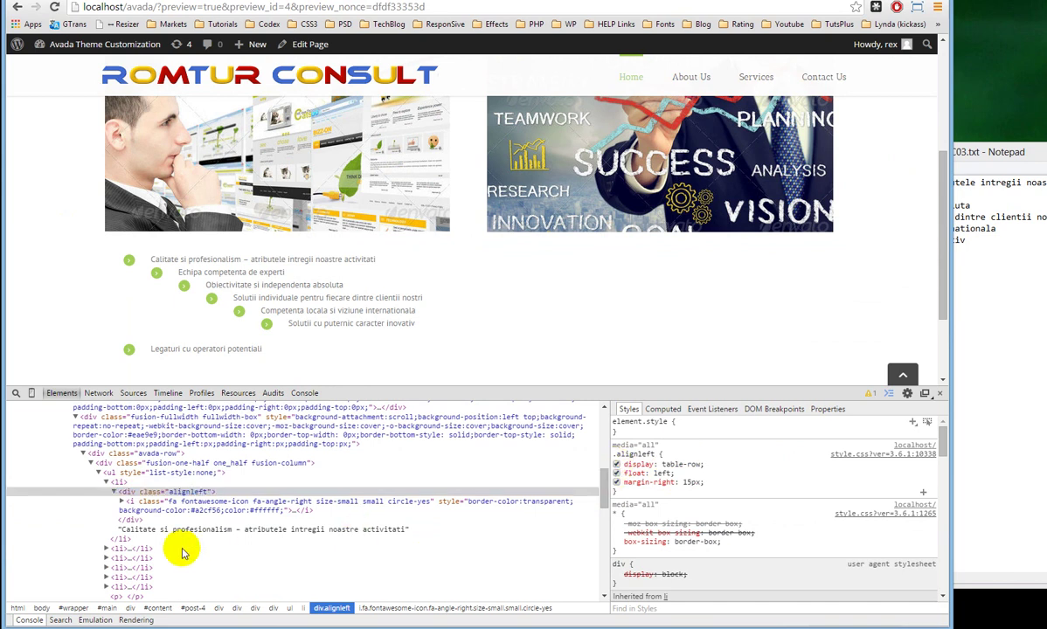
click(133, 501)
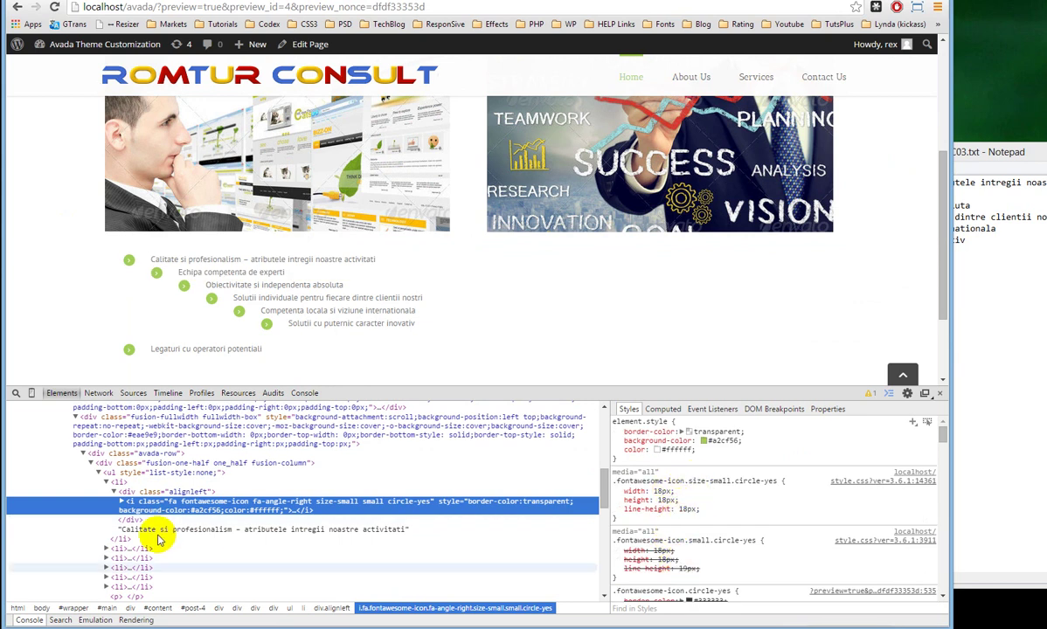
click(113, 481)
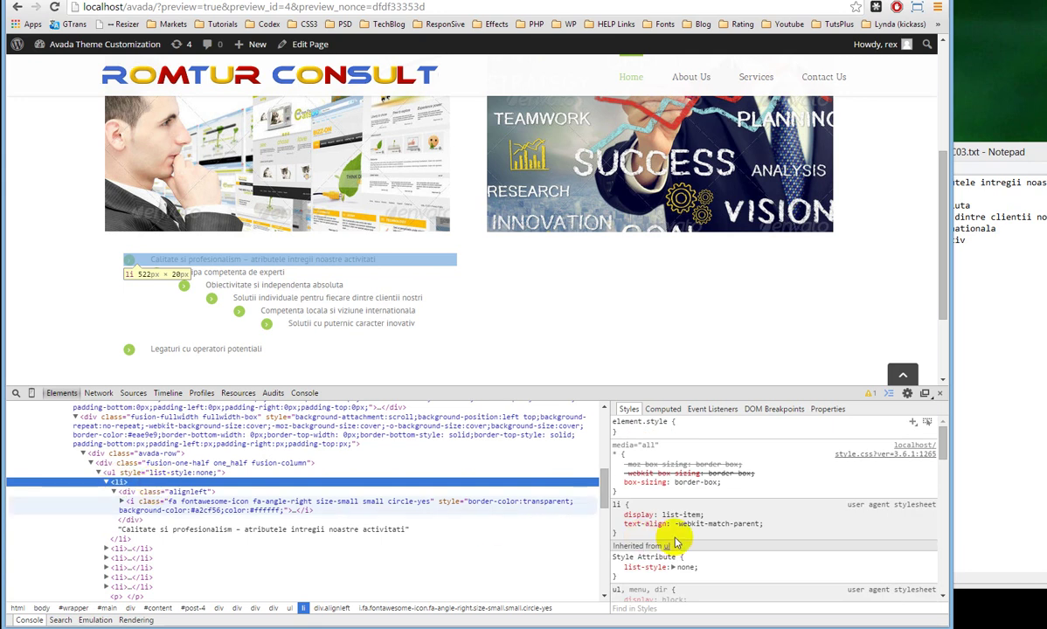
Try the display value flex in the .alignleft rule of the first item's icon wrapper
click(128, 493)
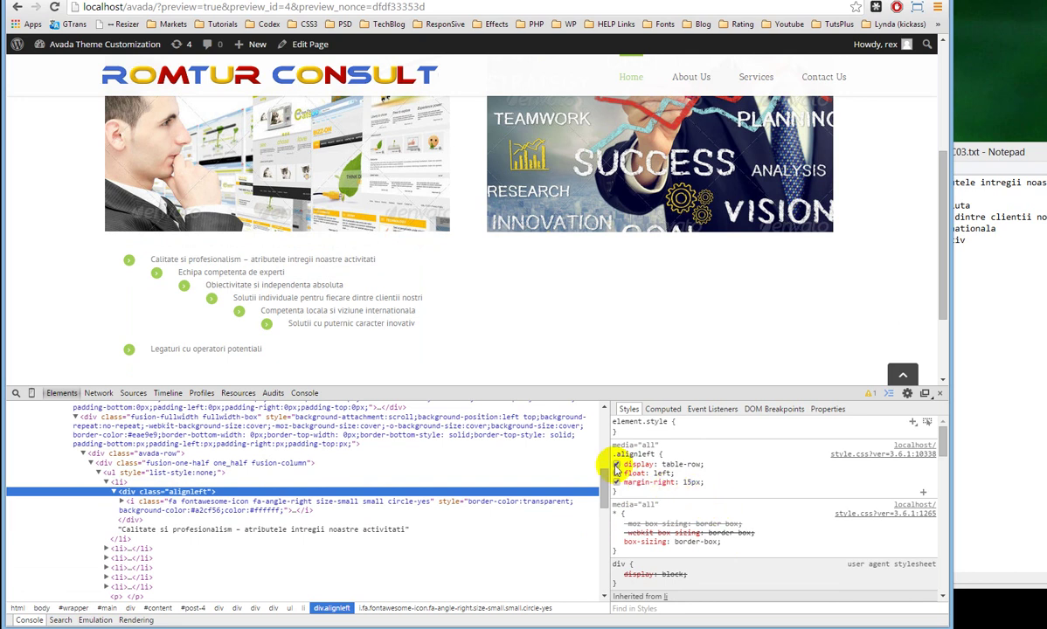
click(682, 464)
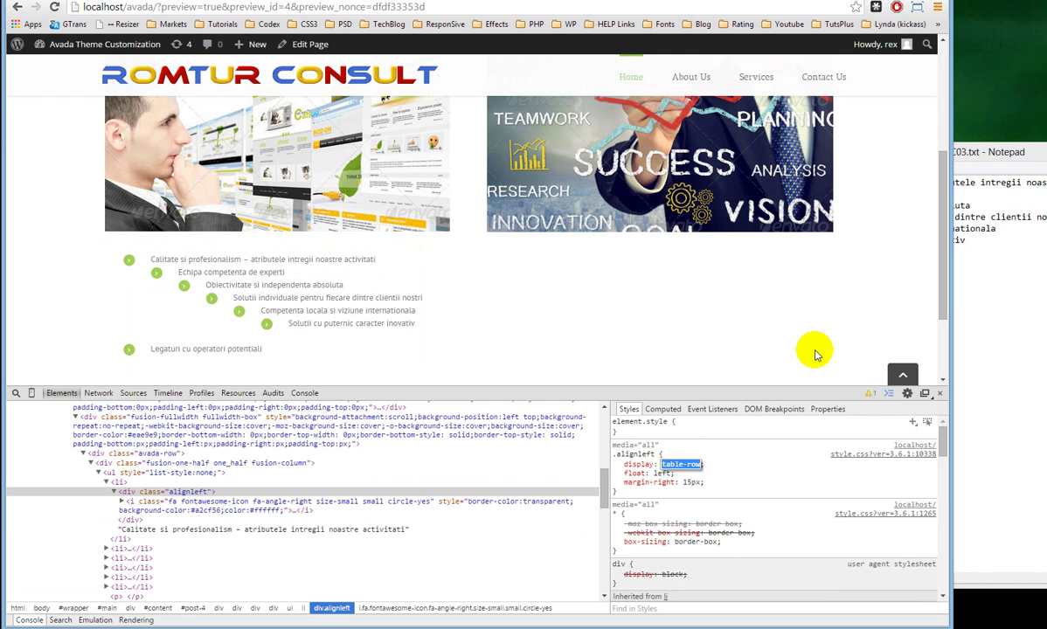
key(BackSpace)
text(l)
key(BackSpace)
text(flex)
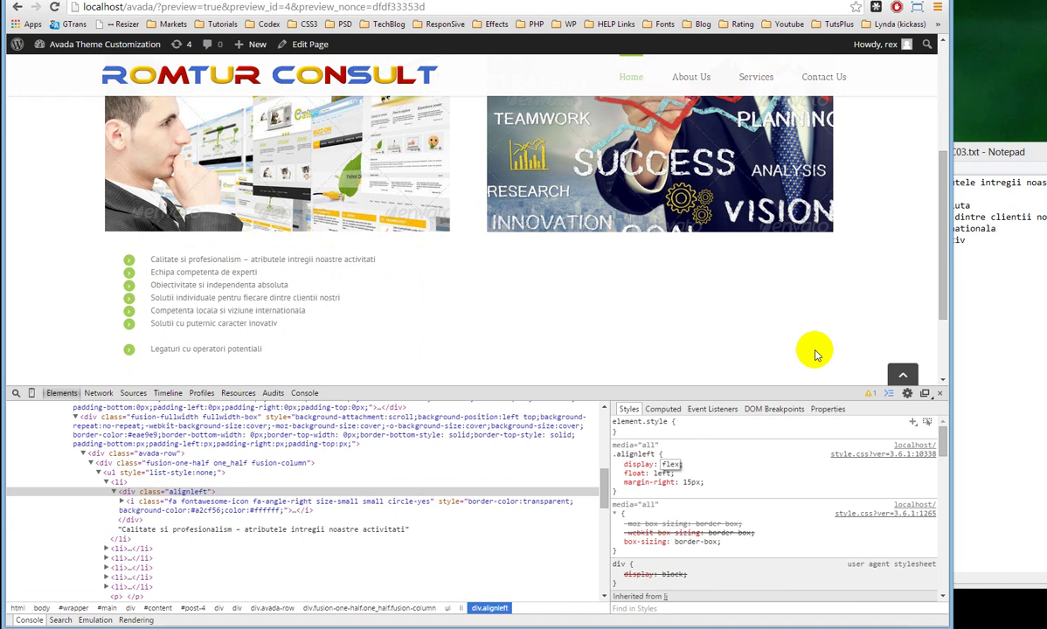
Test the suggested display values for the .alignleft rule and settle on inline-flex, keeping its float and margin-right declarations
key(BackSpace)
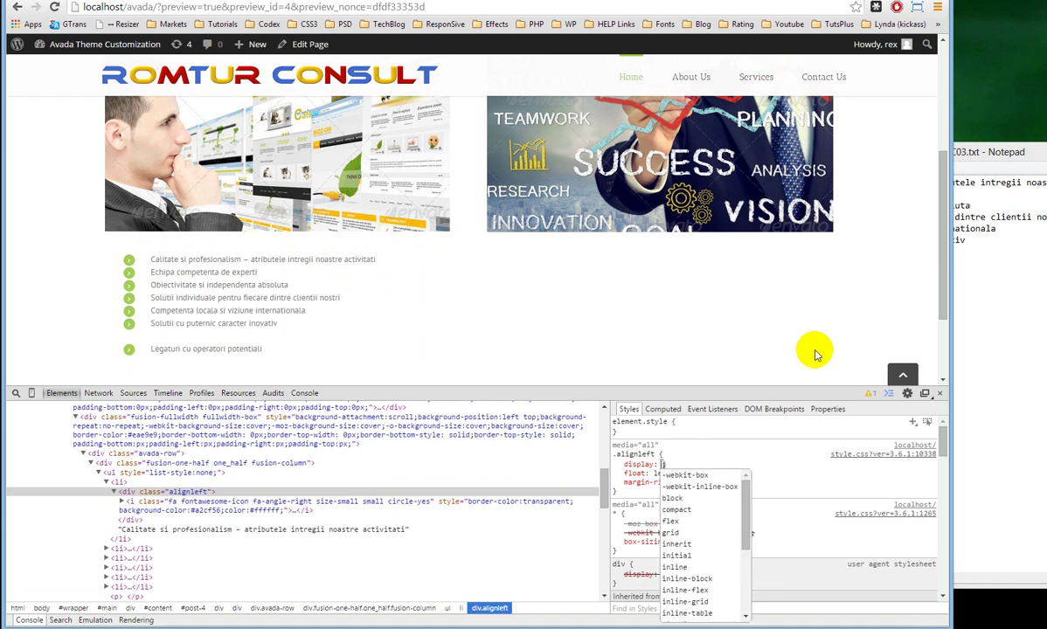
key(Down)
key(Down)
key(Down)
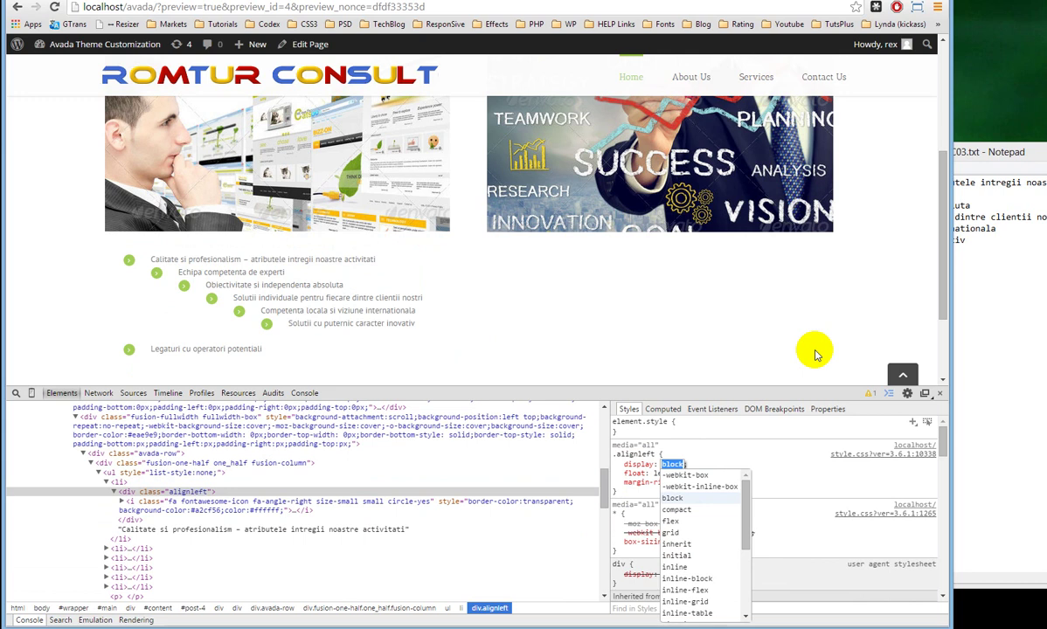
key(Down)
key(Down)
key(Down)
key(Down)
key(Down)
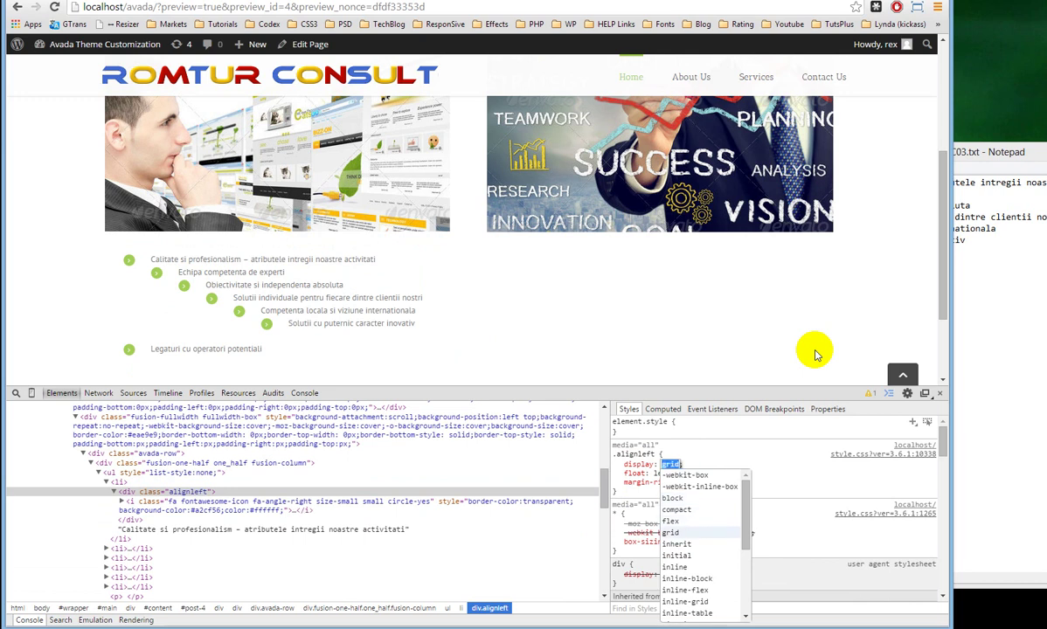
key(Up)
key(Down)
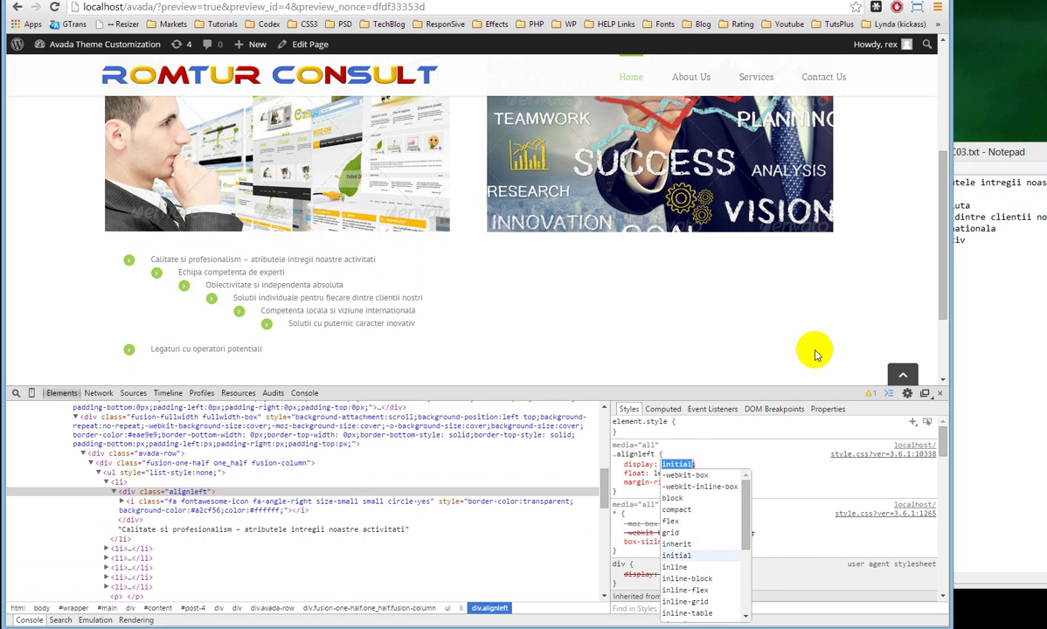
key(Down)
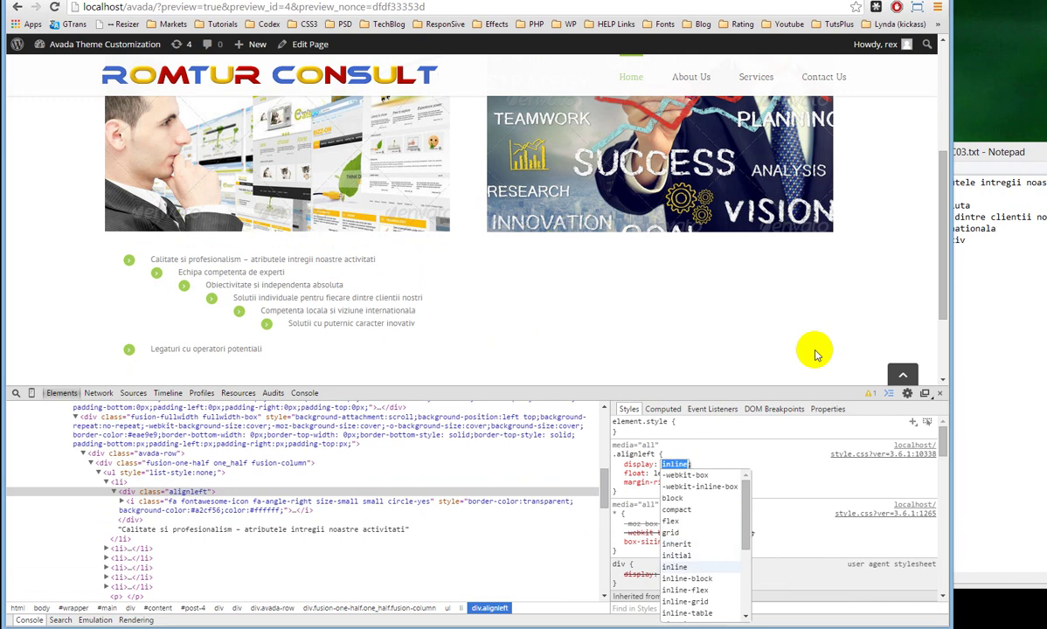
key(Down)
key(Down)
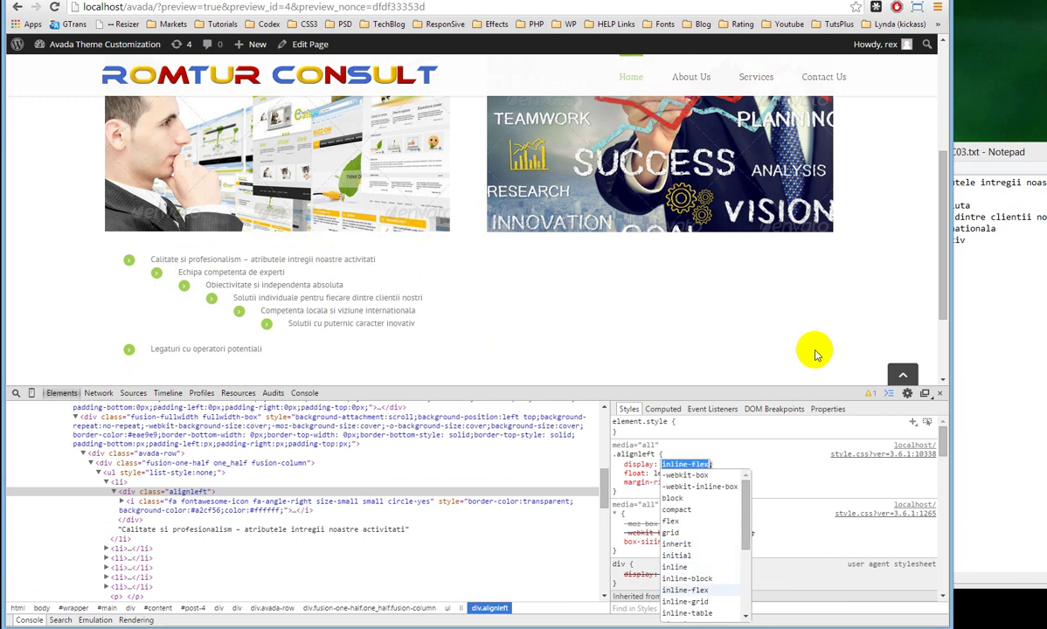
key(Down)
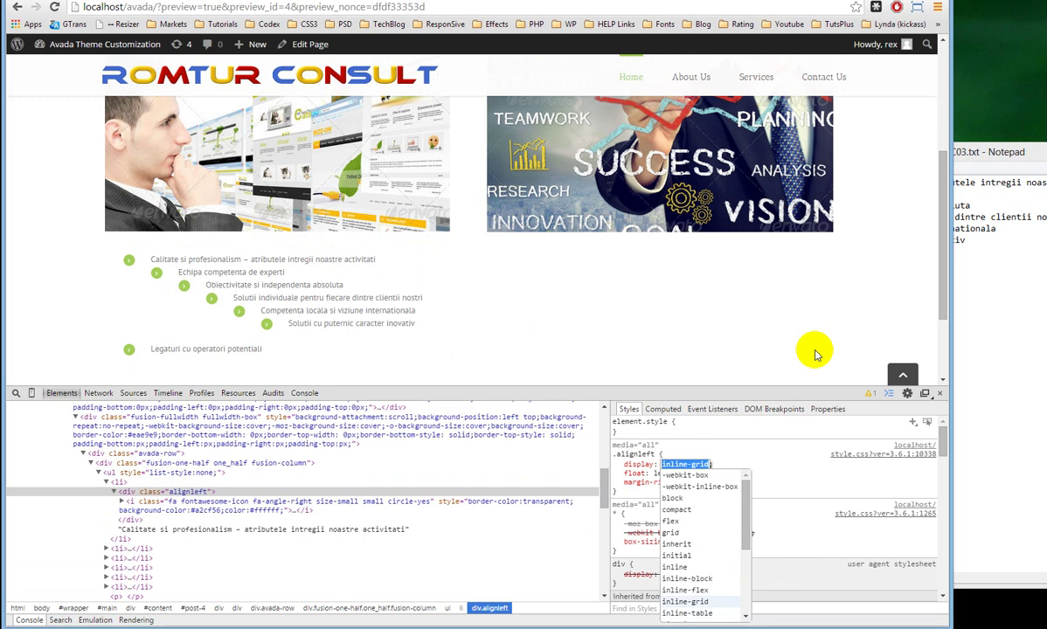
key(Down)
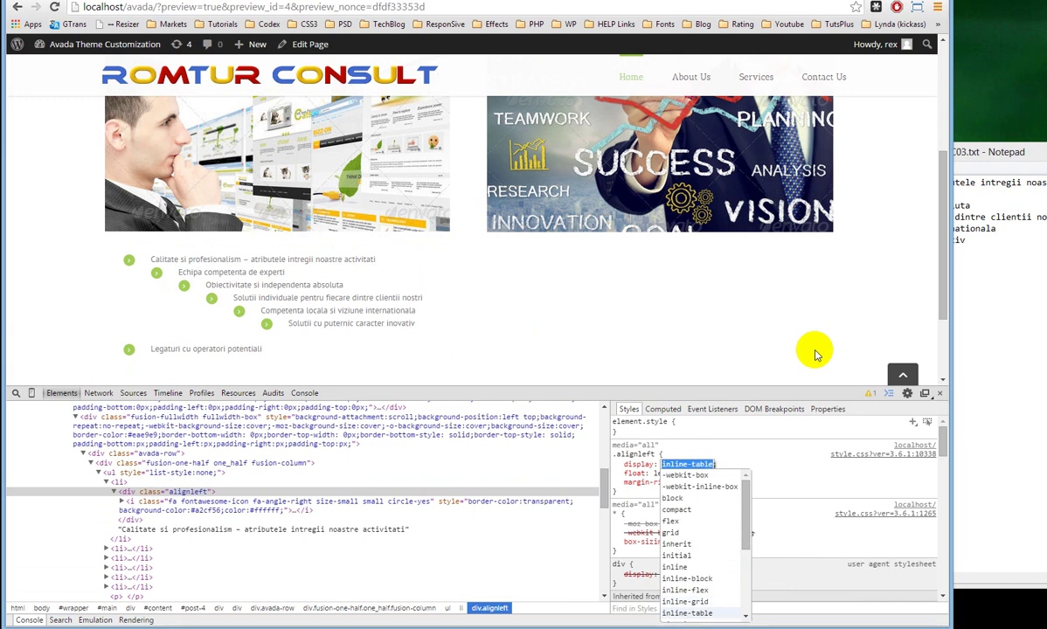
key(Up)
key(Up)
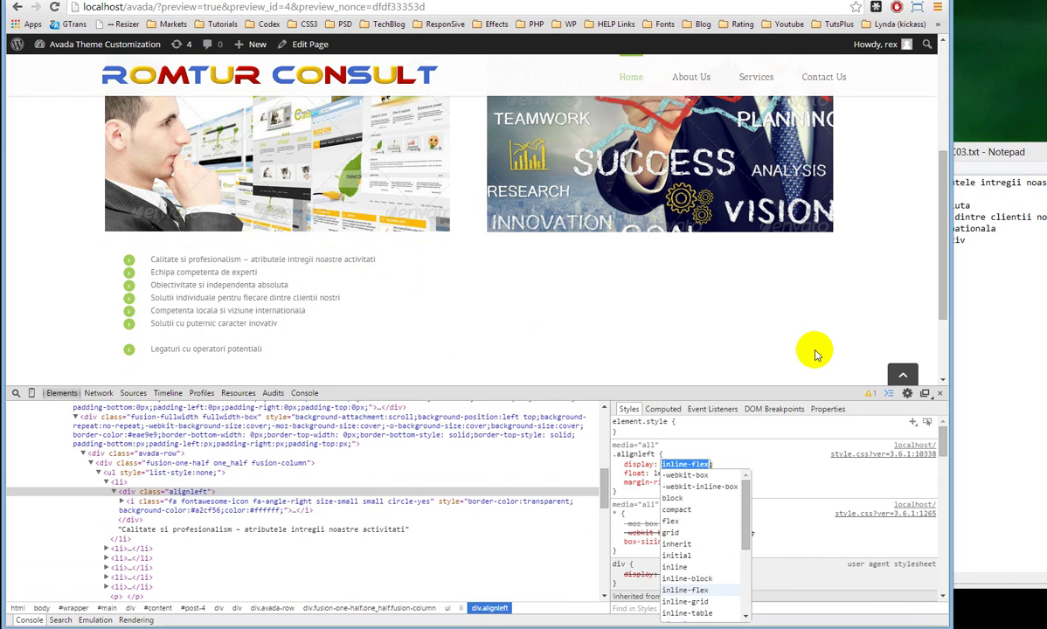
key(Right)
key(Tab)
key(Tab)
key(Tab)
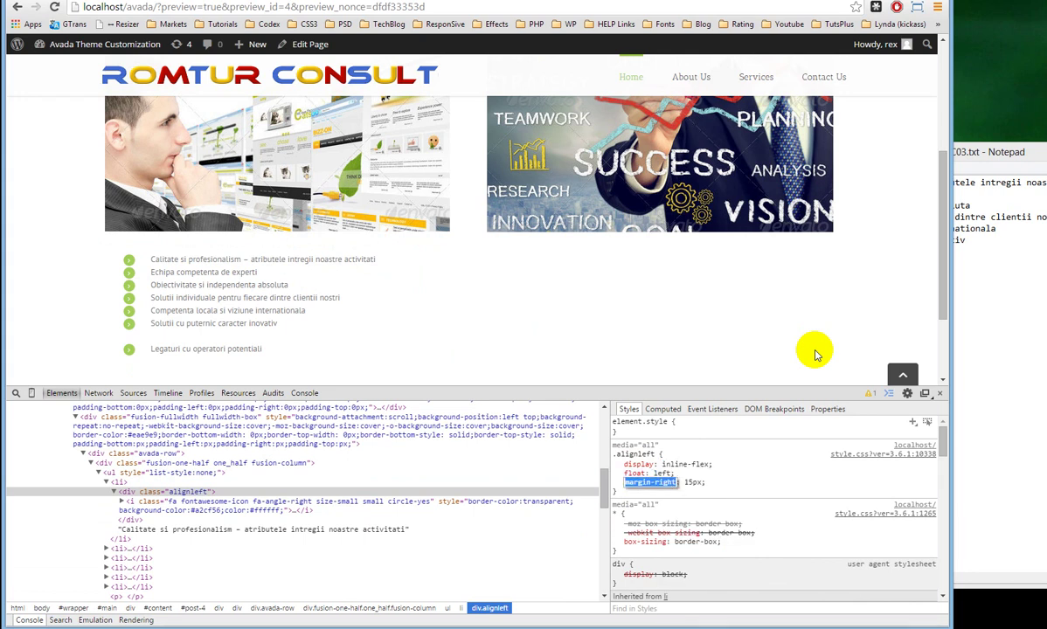
key(Tab)
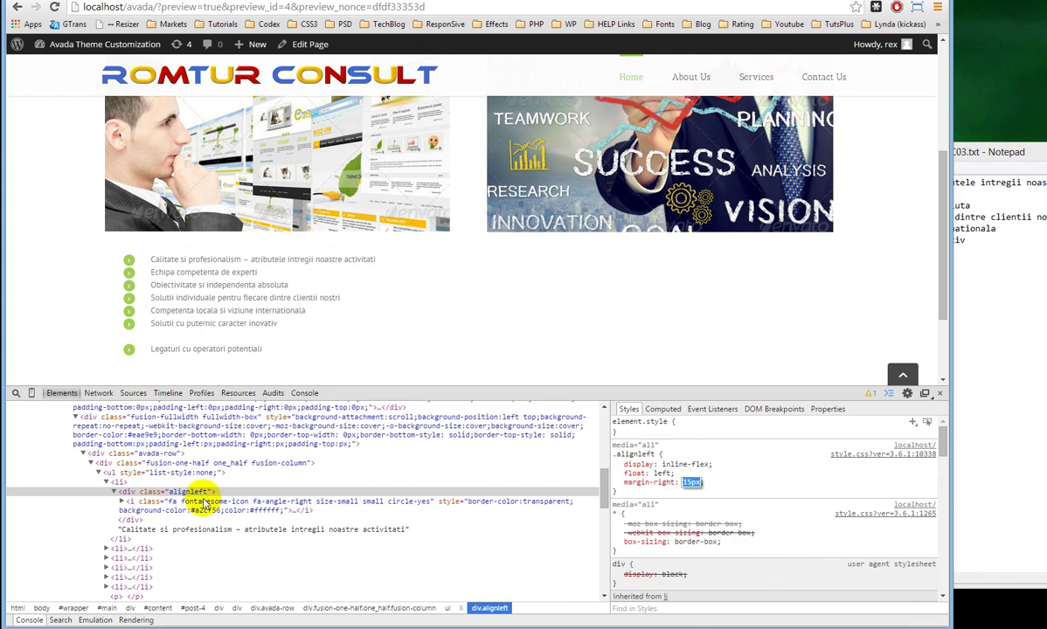
Try an inline line-height of 18px on the first li element, then remove the declaration
click(121, 484)
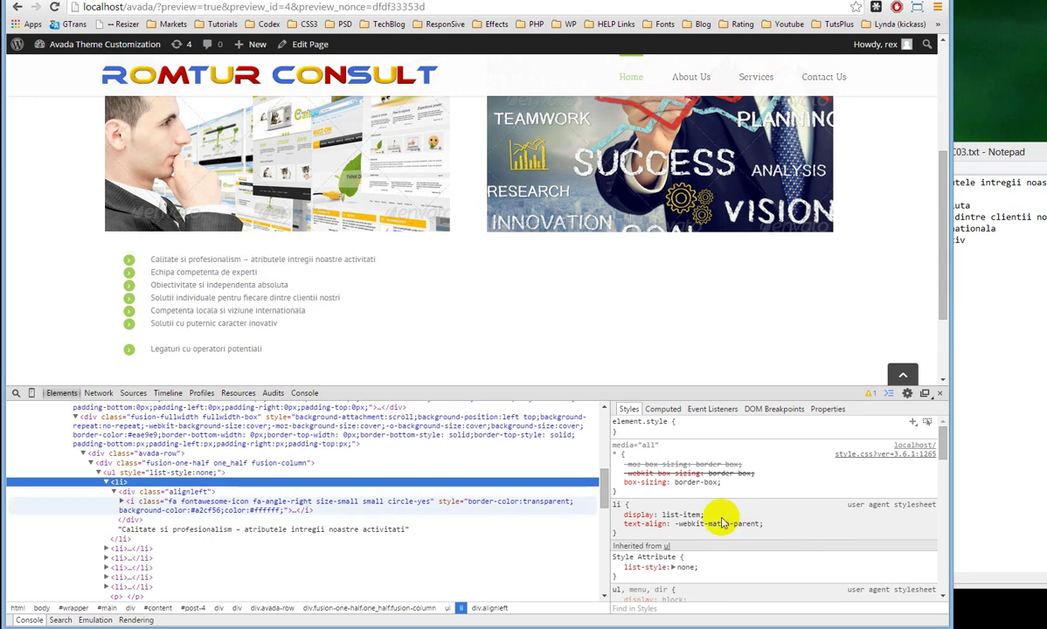
click(654, 430)
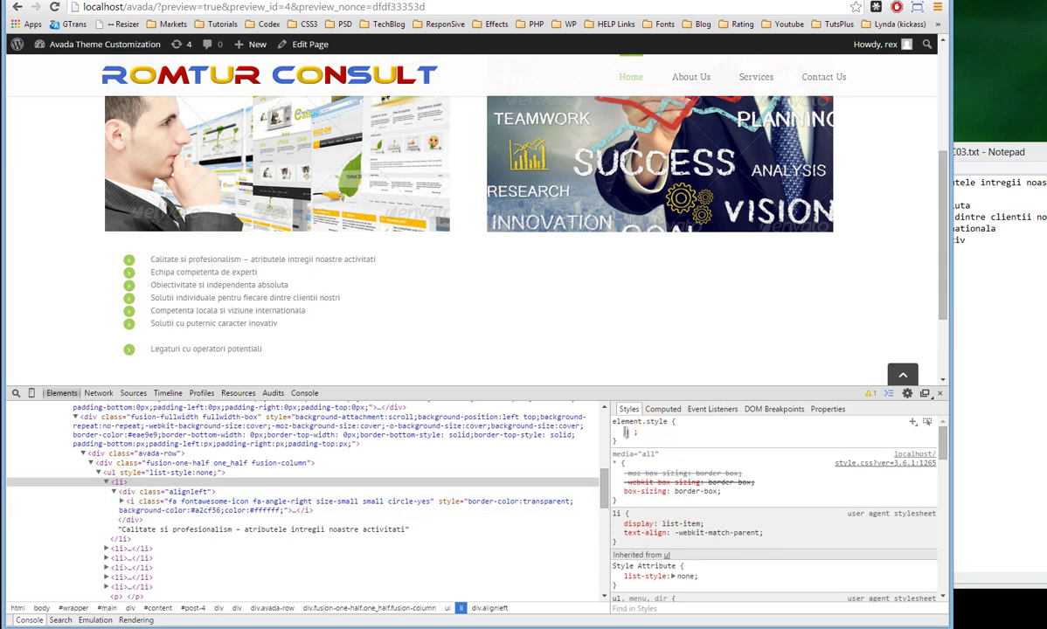
text(line-height)
key(Tab)
text(18px)
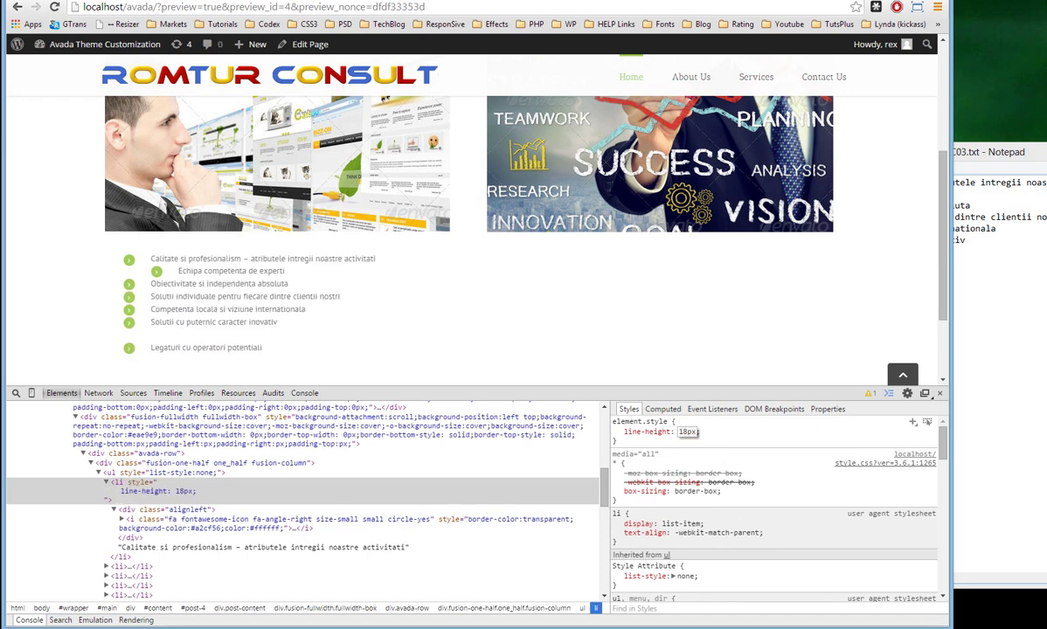
key(BackSpace)
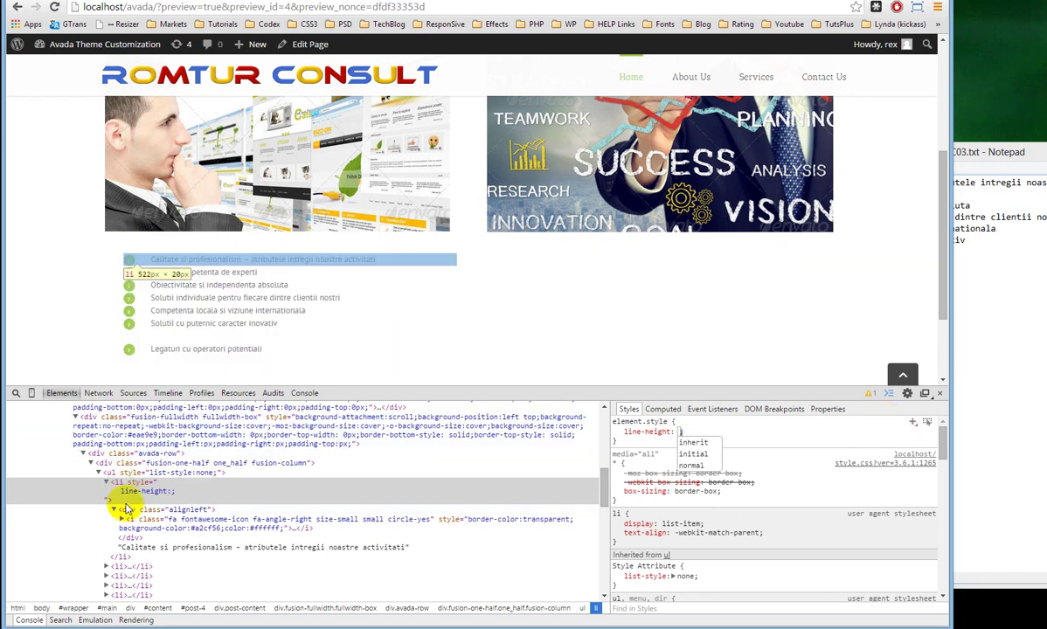
click(735, 448)
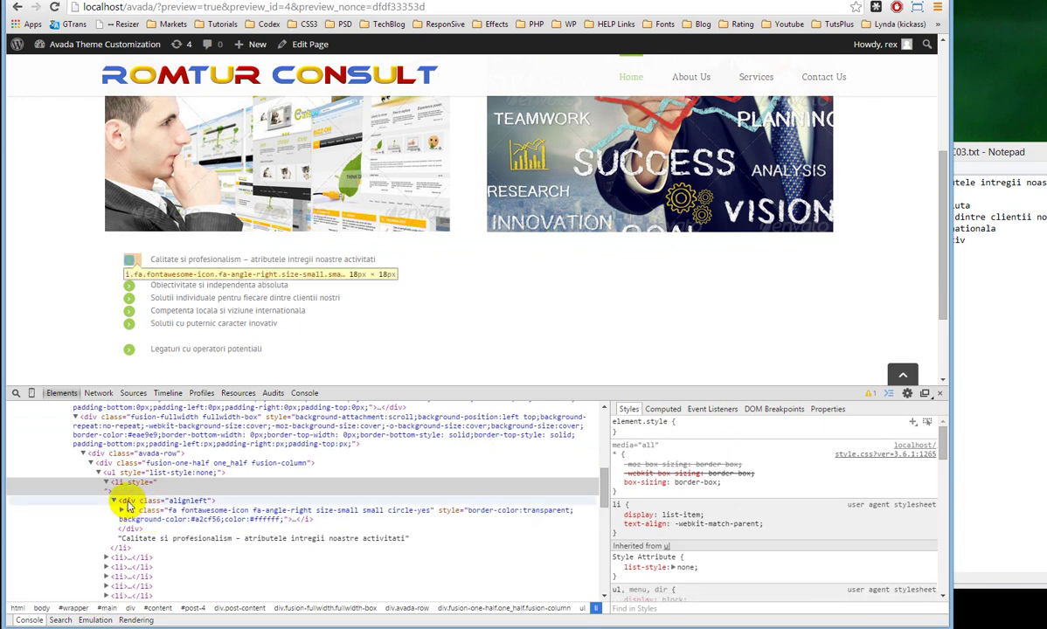
Open the bullet list's text block in the page editor as HTML source and enlarge its content area to show the whole list
click(127, 503)
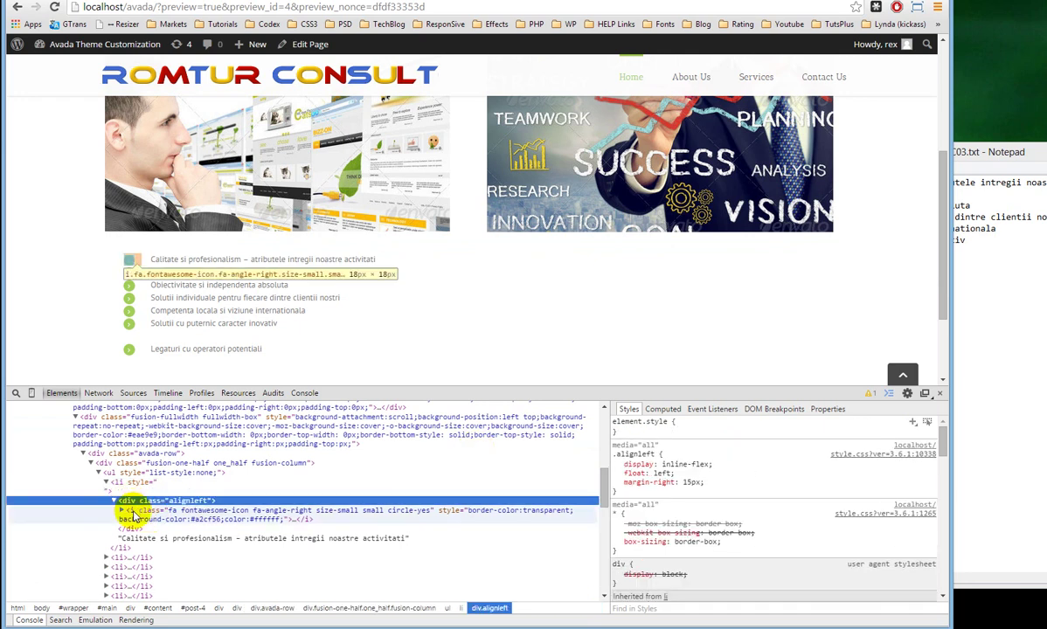
click(210, 3)
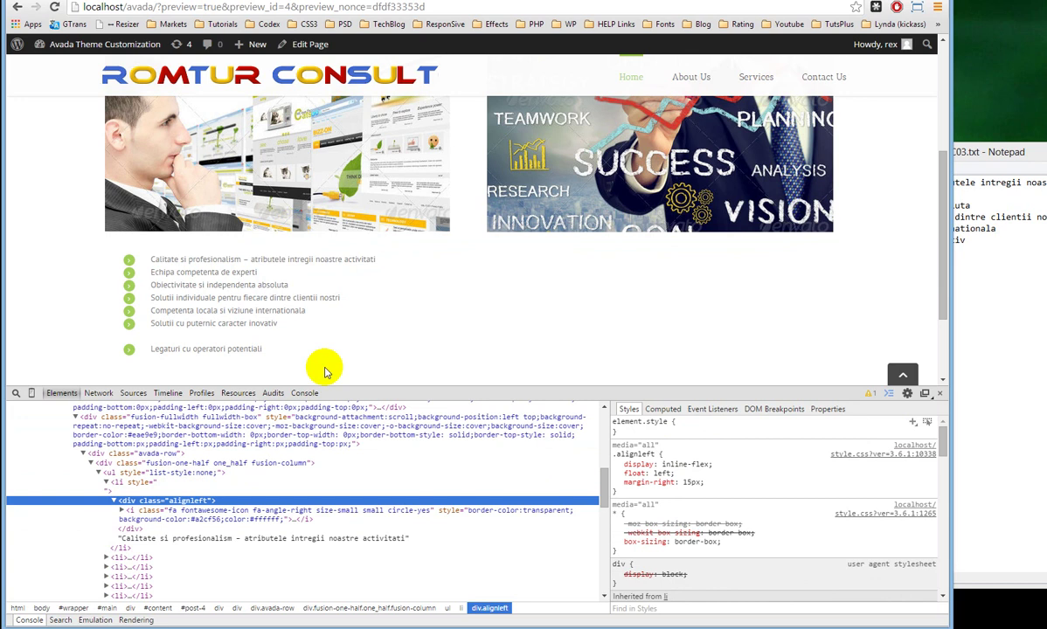
scroll(357, 398, down, 4)
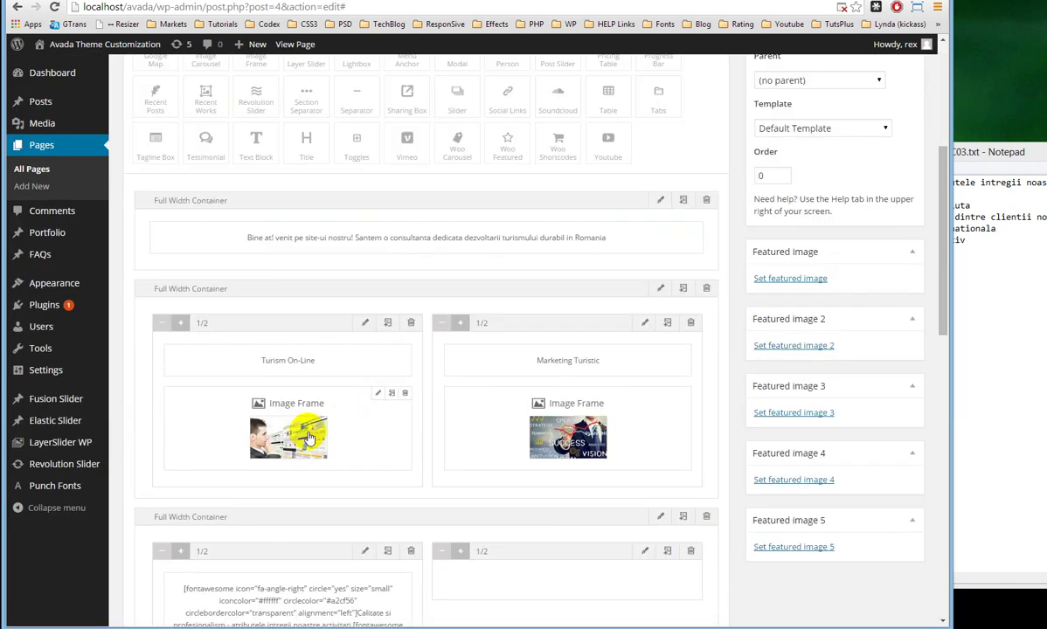
scroll(302, 446, down, 2)
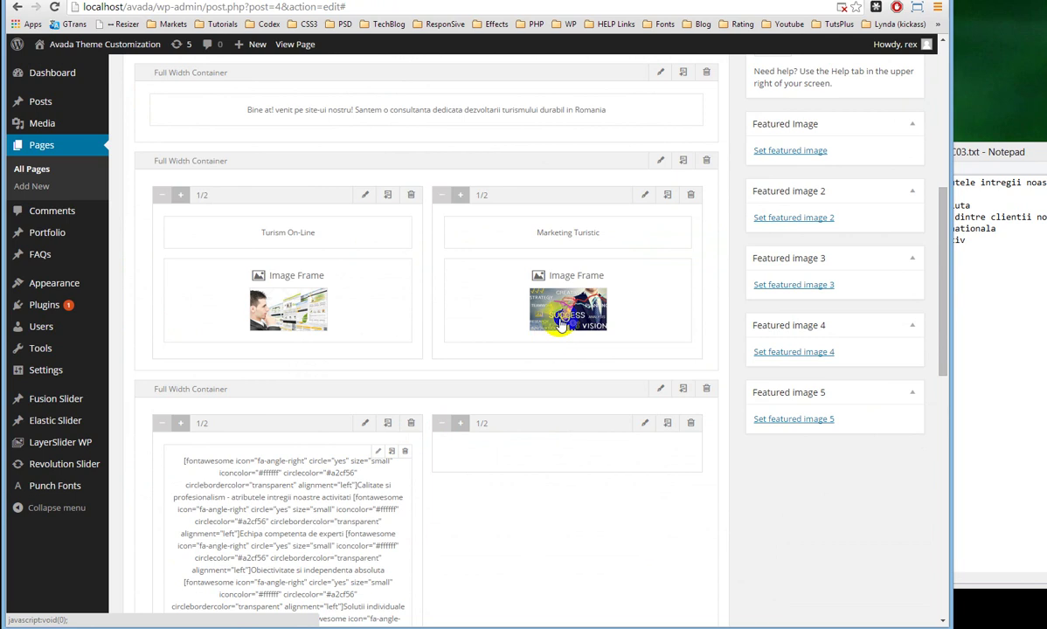
click(377, 451)
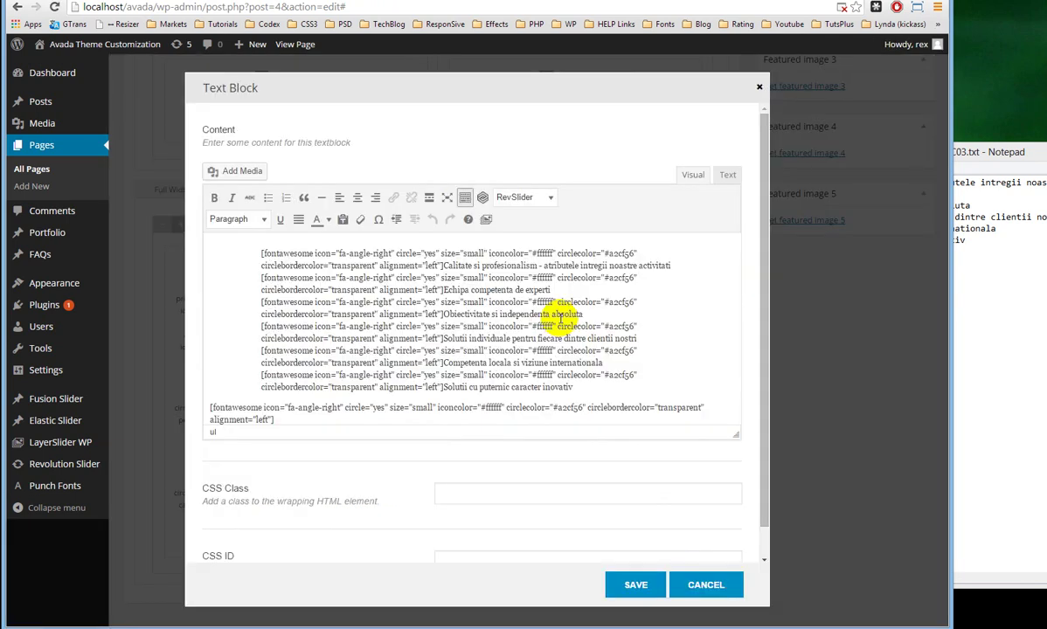
click(729, 175)
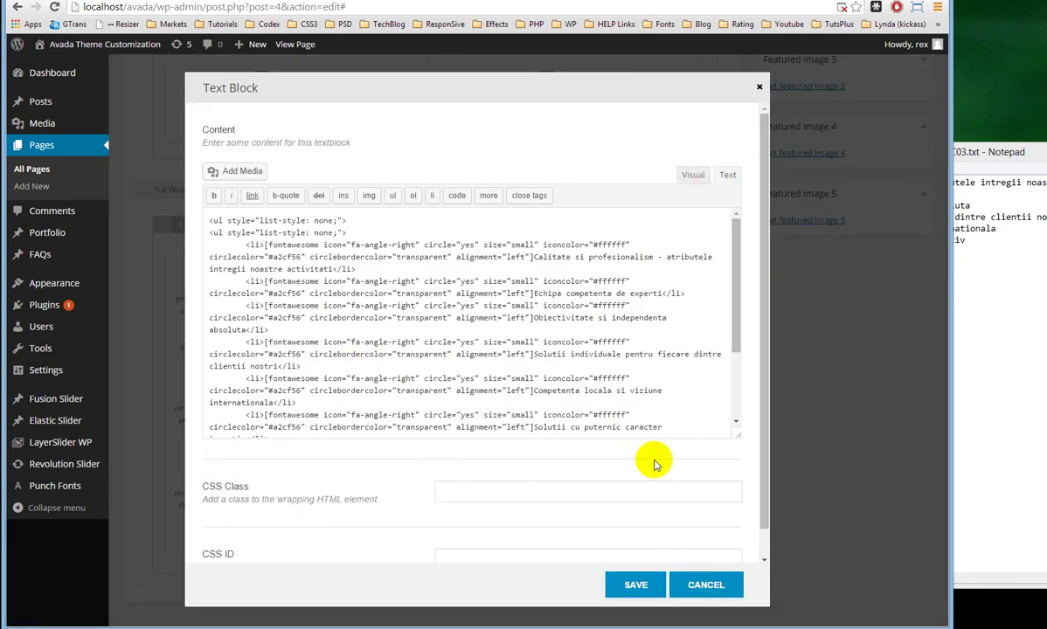
drag(739, 432, 740, 540)
scroll(275, 503, down, 1)
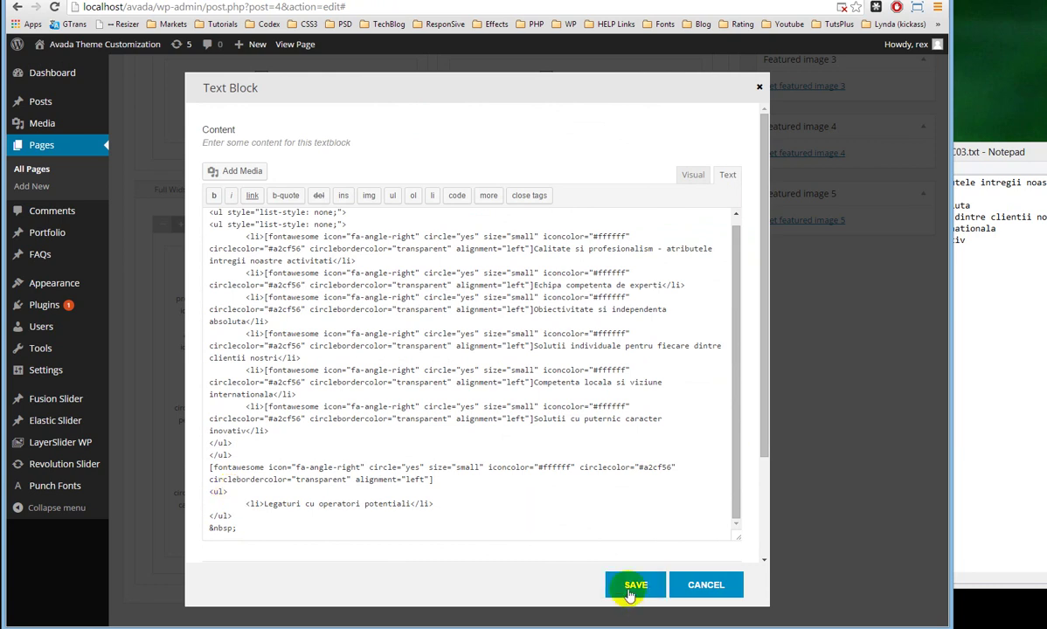
click(794, 518)
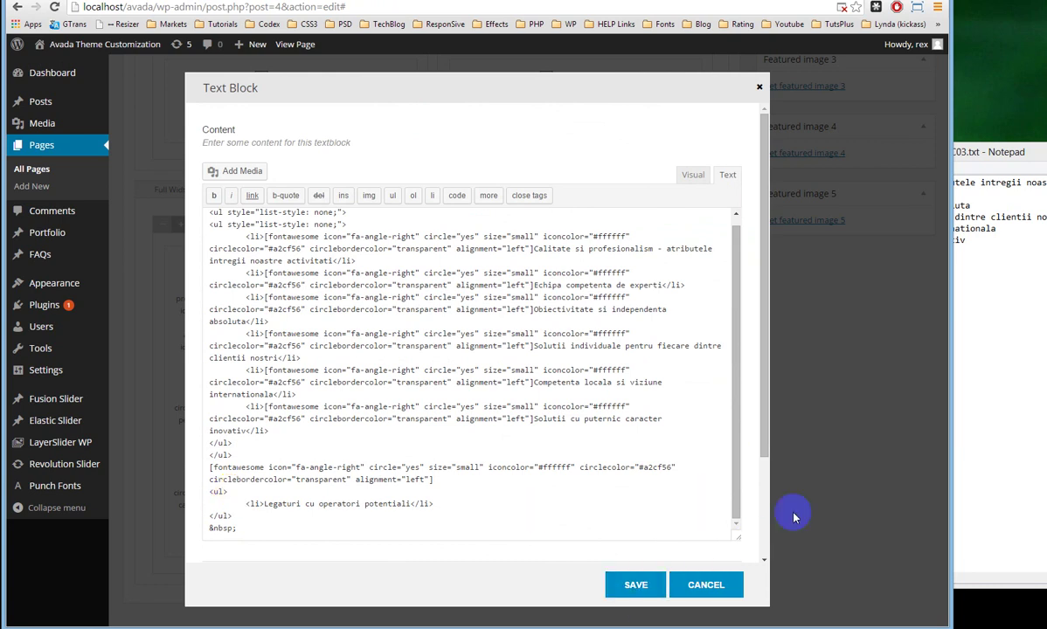
Delete the duplicate opening ul tag at the start of the source and the trailing &nbsp; after the last list
click(363, 273)
scroll(358, 278, up, 1)
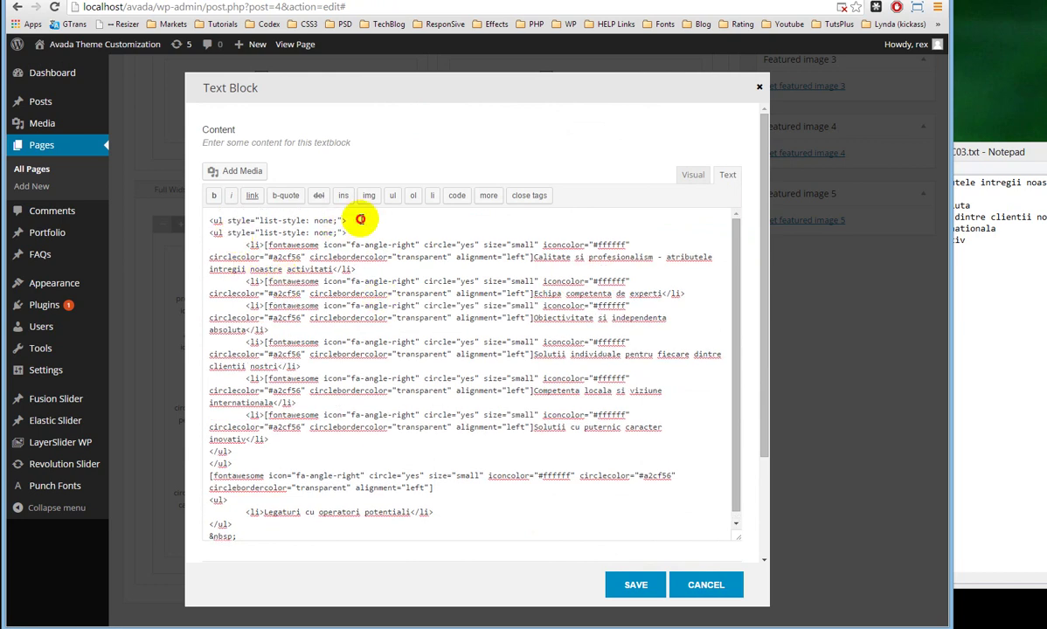
drag(361, 220, 198, 219)
key(Delete)
triple_click(243, 475)
key(Delete)
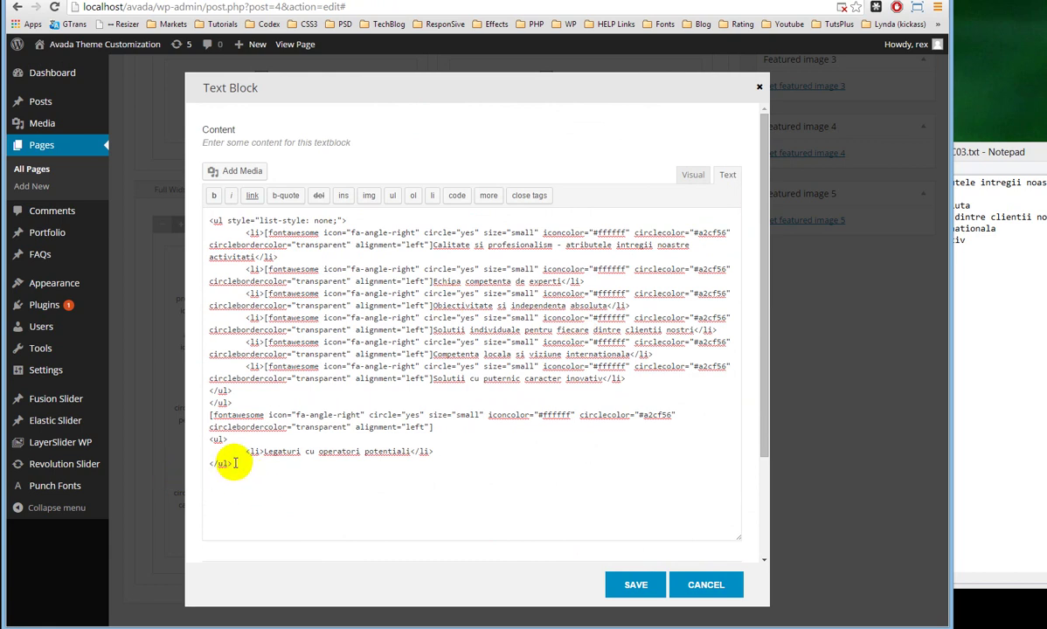
Remove the extra ul tag before "Legaturi cu operatori potentiali" and the two closing ul tags after "Solutii cu puternic caracter inovativ"
drag(234, 462, 196, 440)
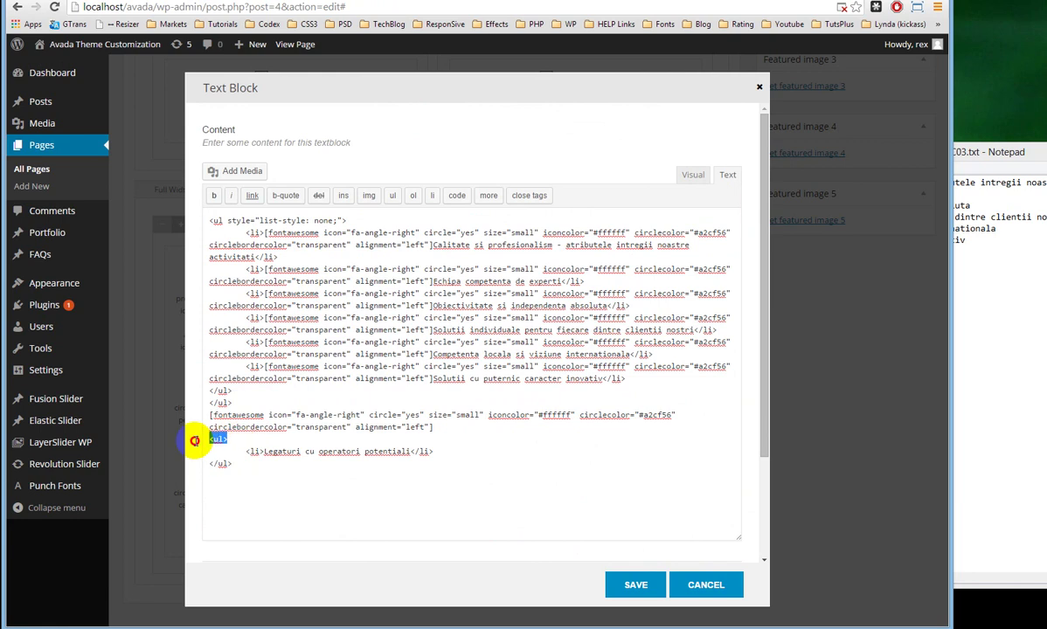
key(Delete)
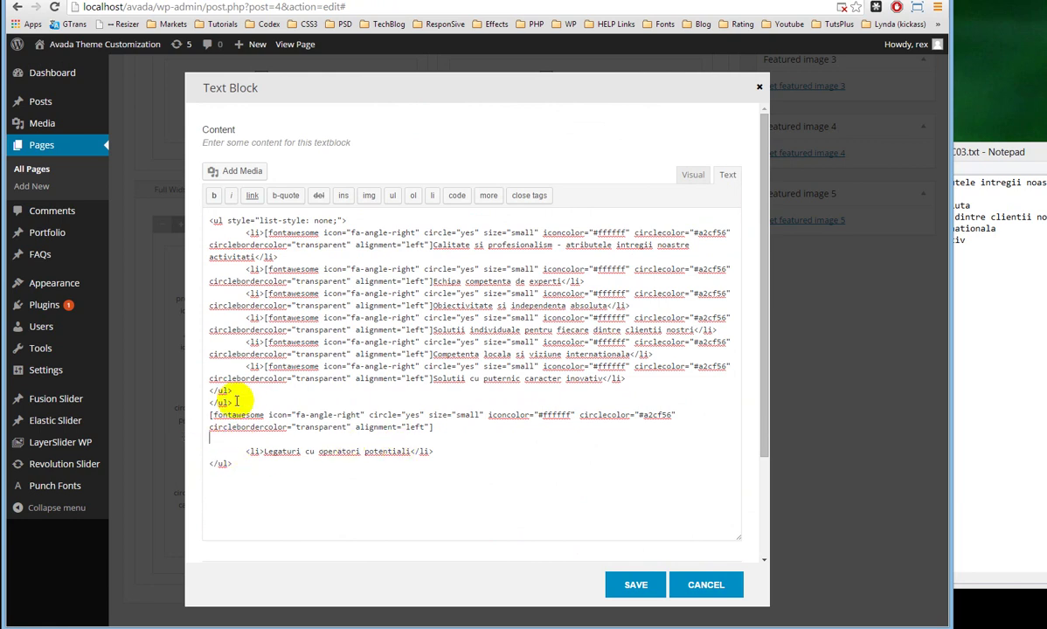
drag(194, 392, 248, 402)
key(Delete)
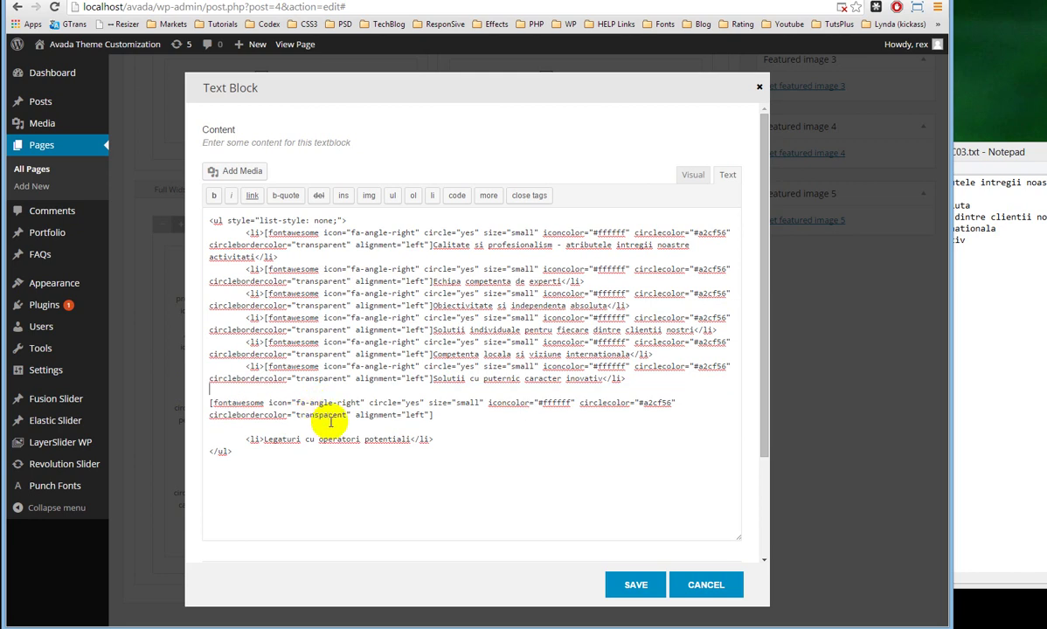
key(Delete)
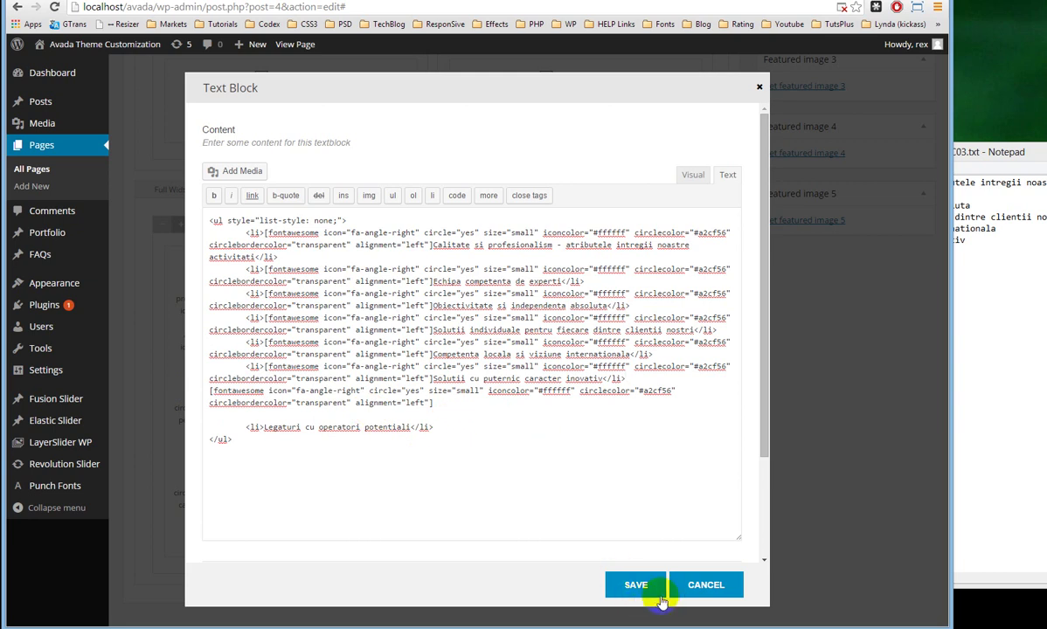
Place each item's fontawesome shortcode before its li tag within the single ul list, and save the text block
click(451, 294)
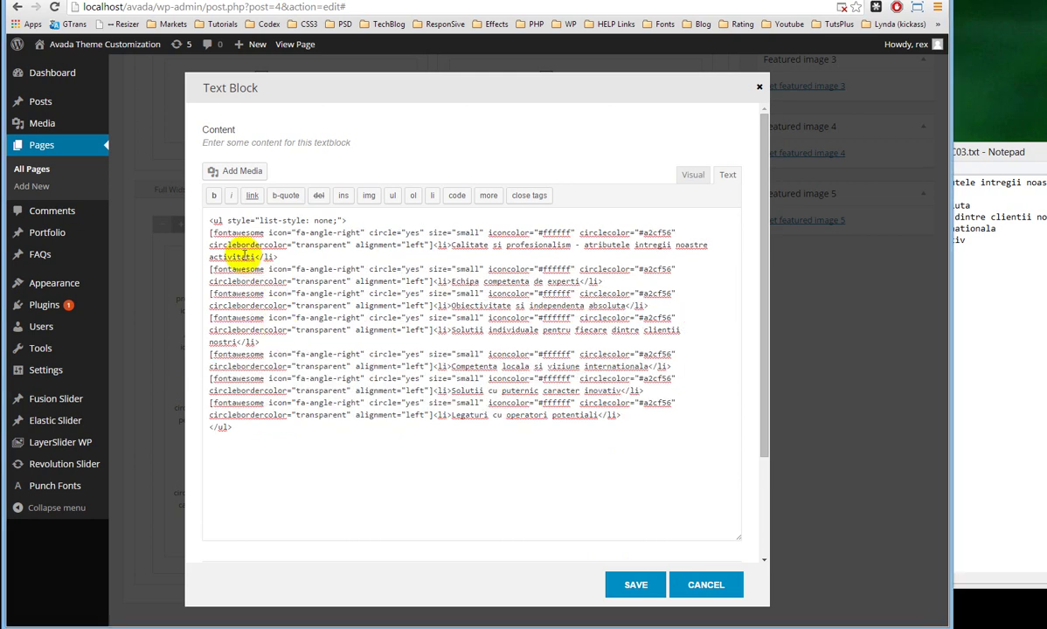
click(210, 234)
drag(211, 234, 432, 247)
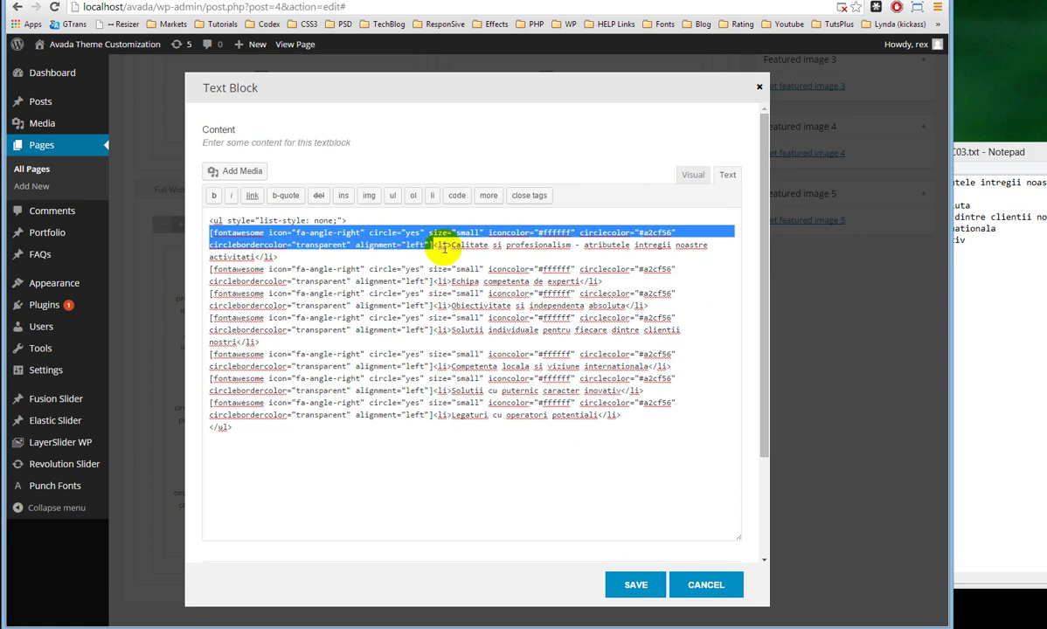
double_click(442, 246)
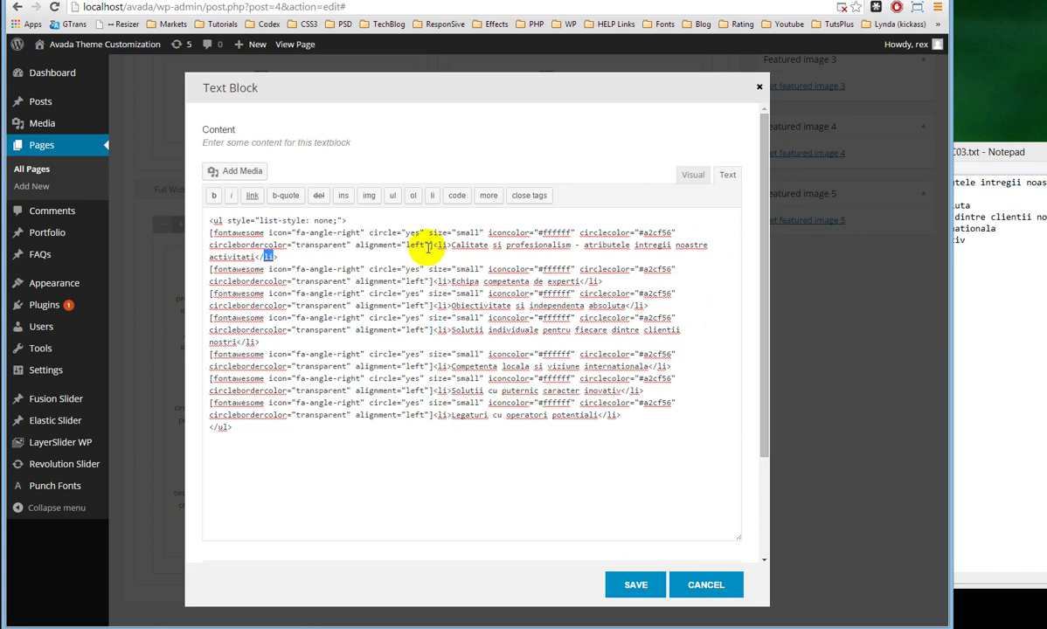
drag(432, 245, 203, 236)
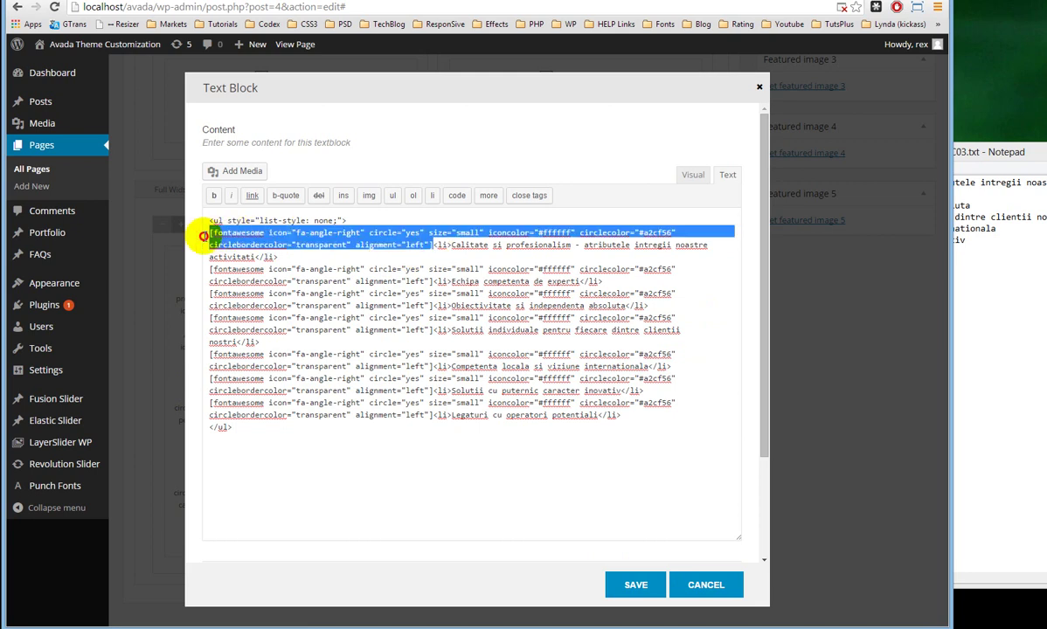
click(265, 244)
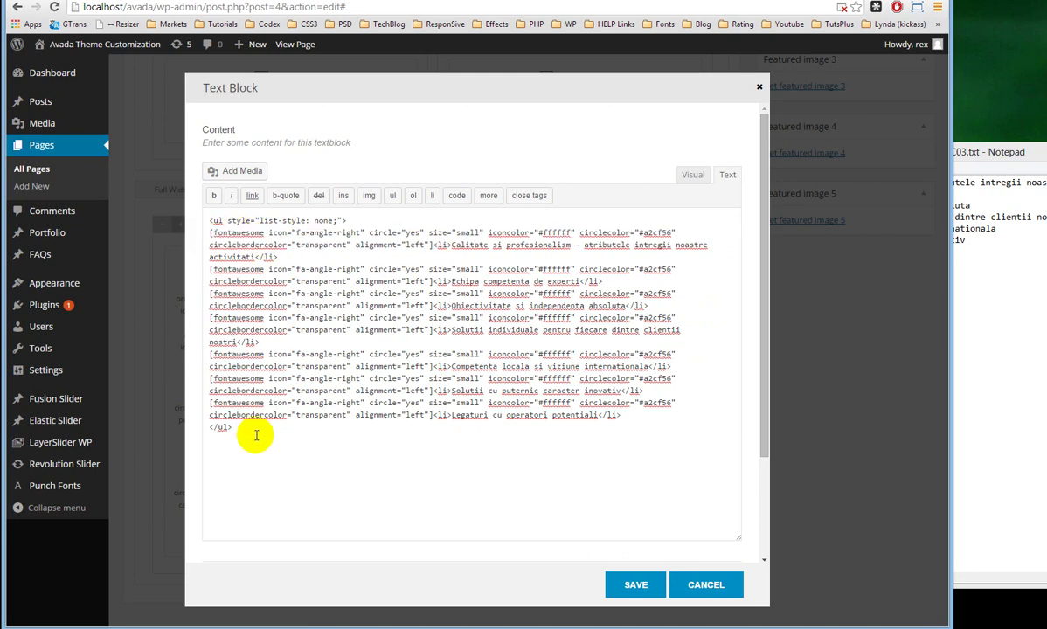
click(635, 585)
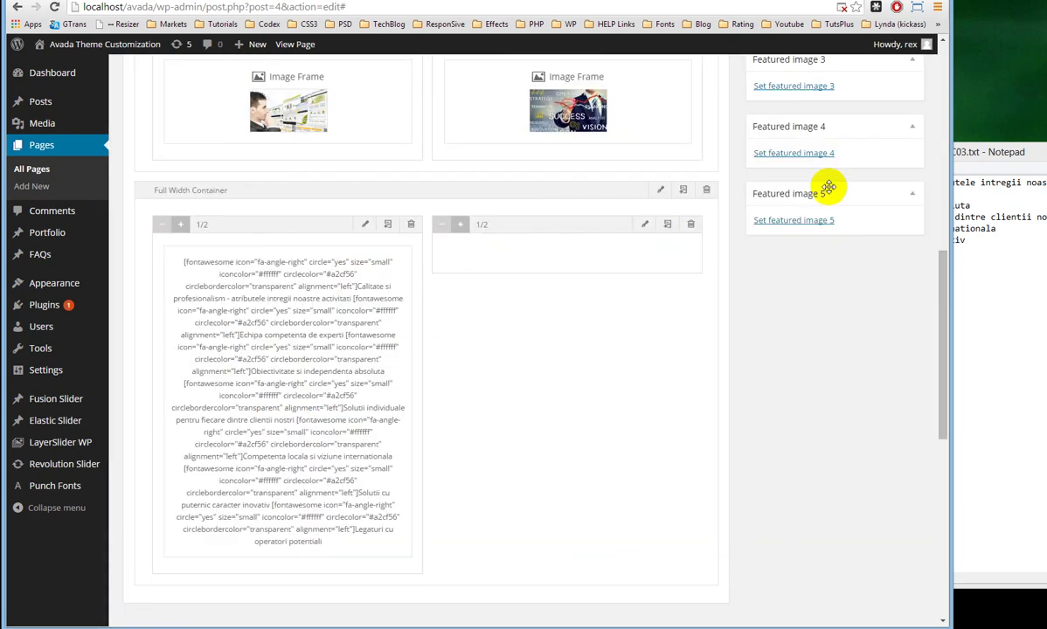
Preview the Home page with the restructured bullet list
scroll(830, 197, up, 2)
scroll(830, 207, up, 3)
scroll(839, 201, up, 2)
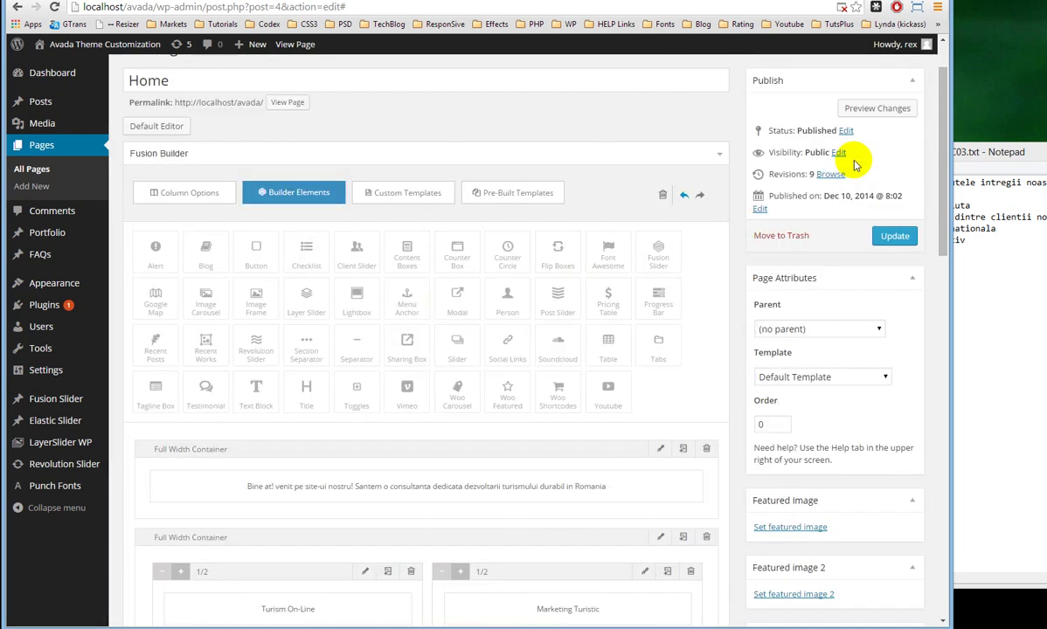
click(877, 108)
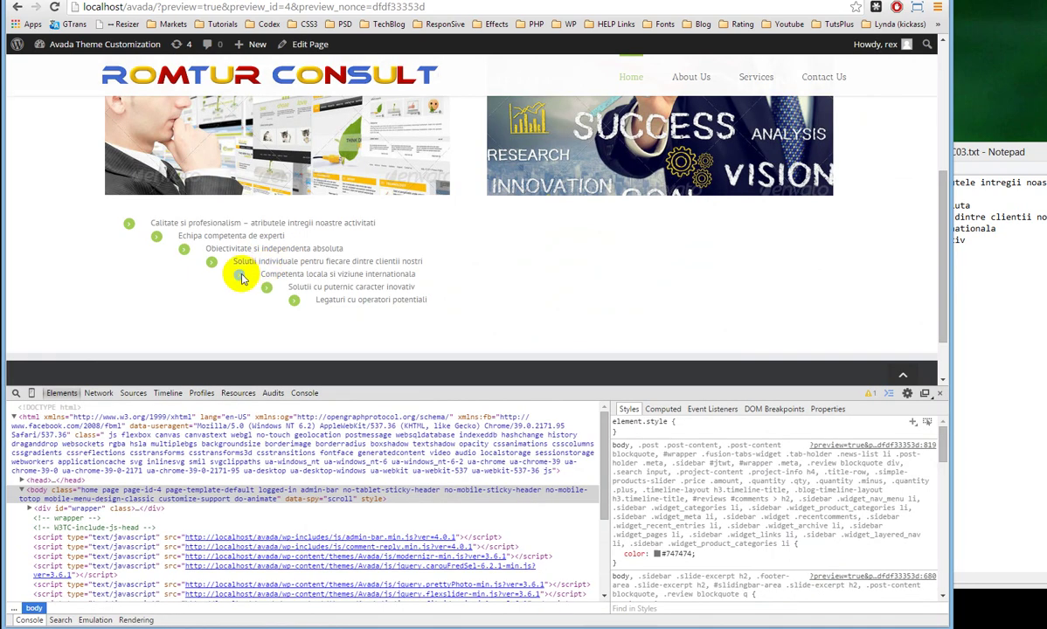
Examine the text block's HTML source with separate ul lists per bullet, down to the "Competenta locala si viziune internationala" item
click(166, 2)
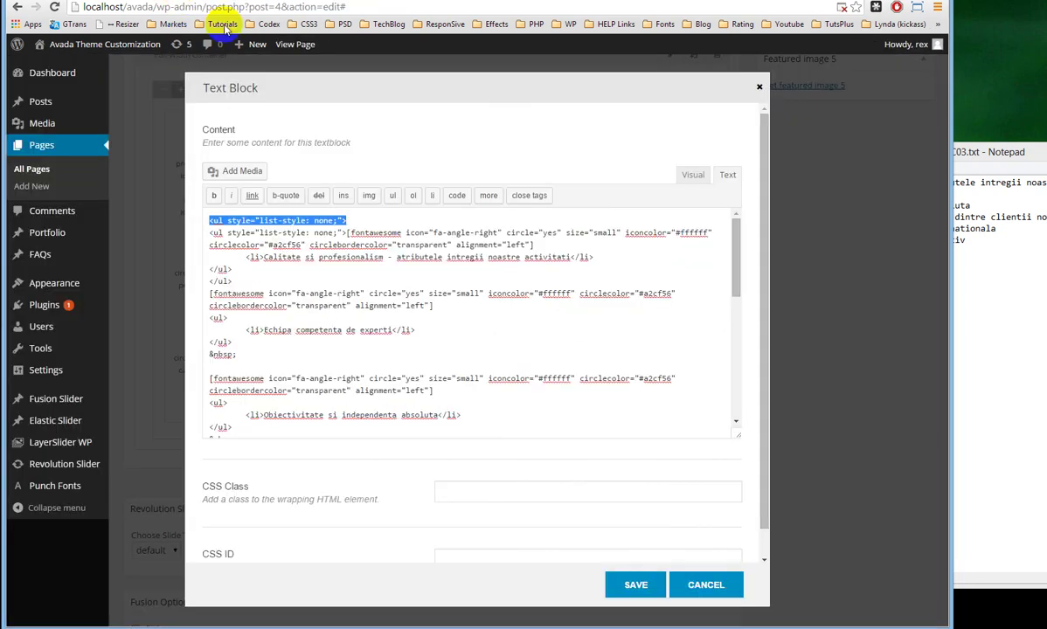
click(307, 329)
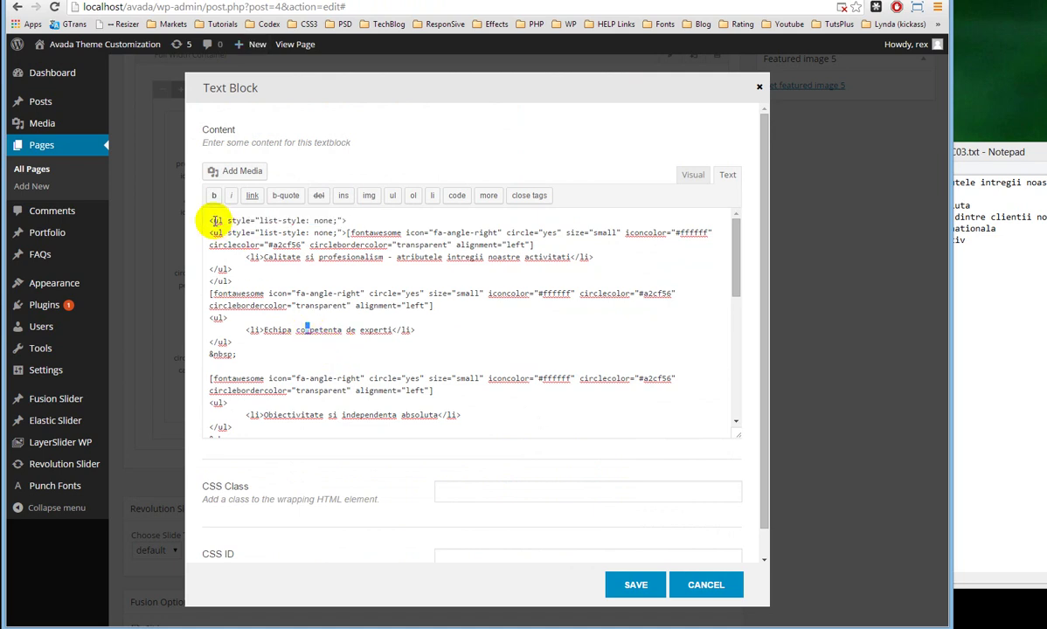
mouse_move(211, 220)
mouse_down()
mouse_move(267, 229)
mouse_move(214, 236)
mouse_up()
click(214, 289)
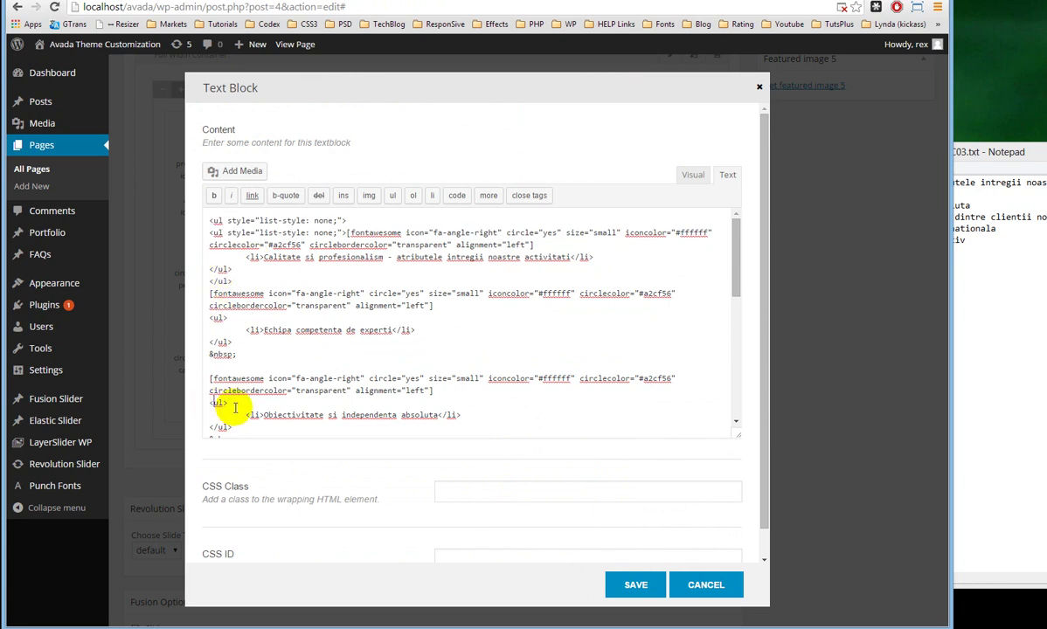
scroll(225, 397, down, 3)
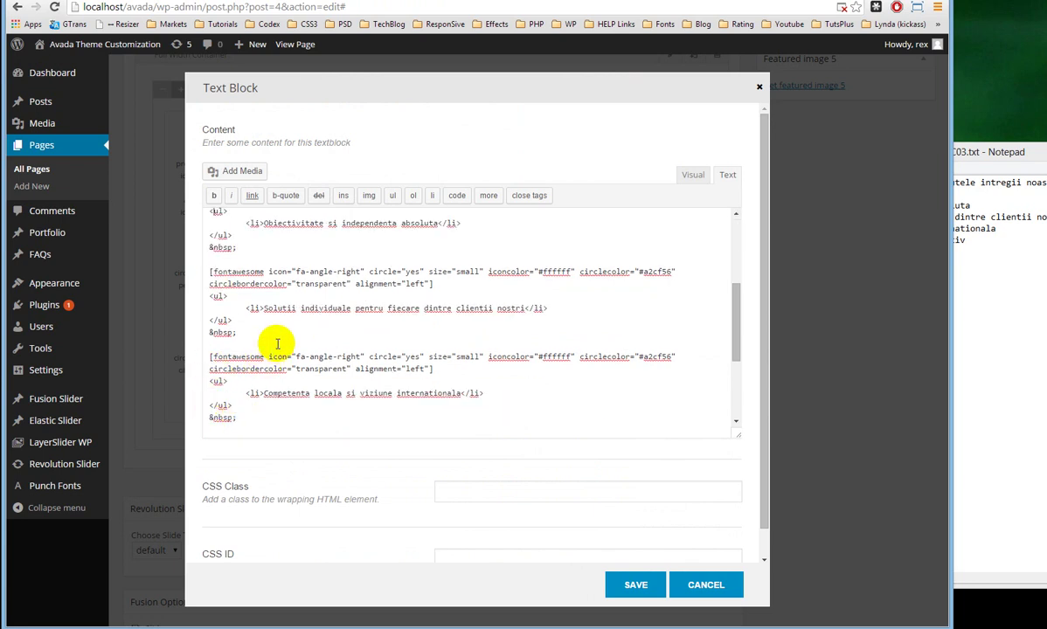
click(281, 394)
drag(281, 394, 461, 393)
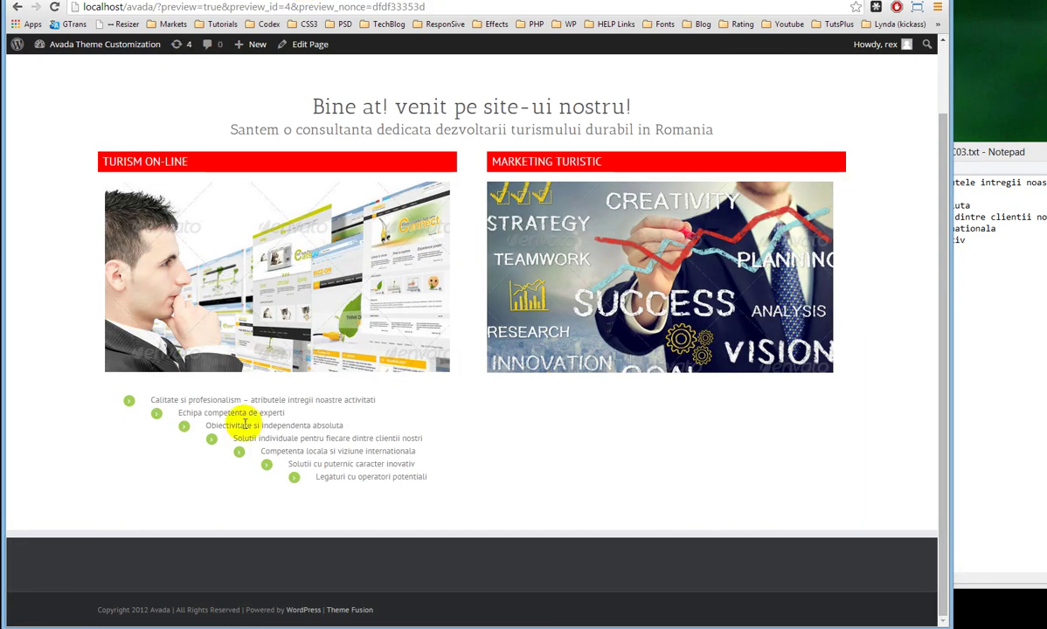
Inspect the first bullet's icon in the preview and set the display of its wrapper's .alignleft rule to inline-flex
right_click(128, 406)
click(202, 586)
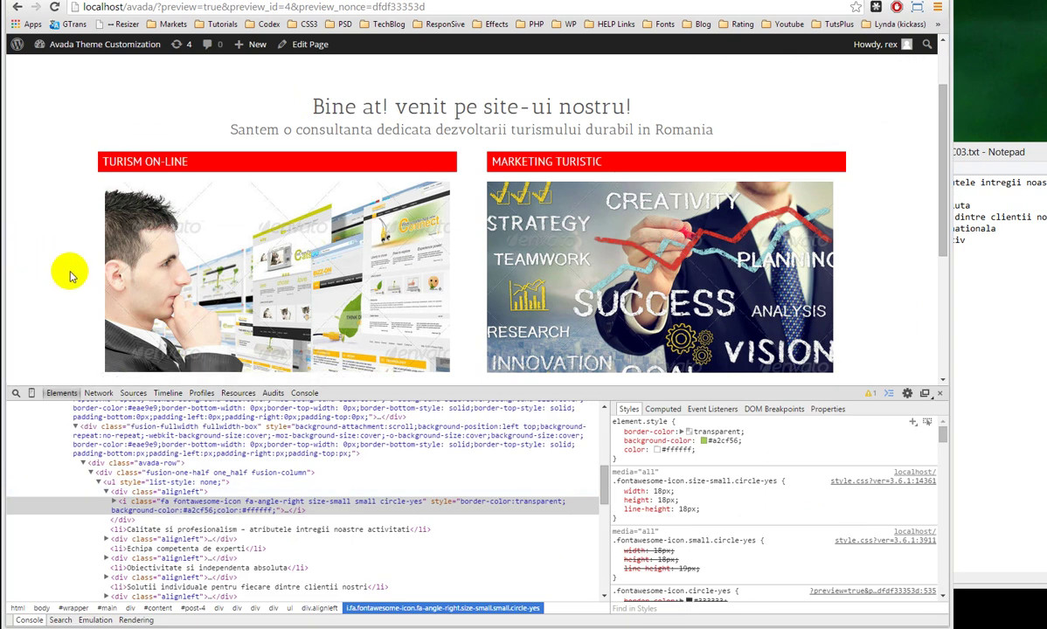
scroll(75, 282, down, 2)
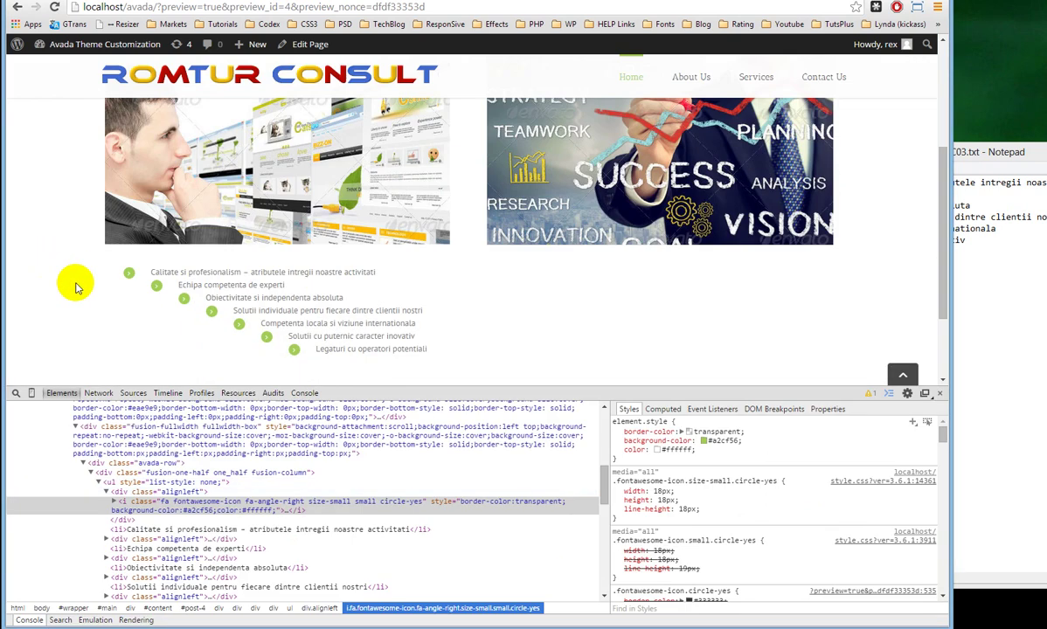
click(118, 491)
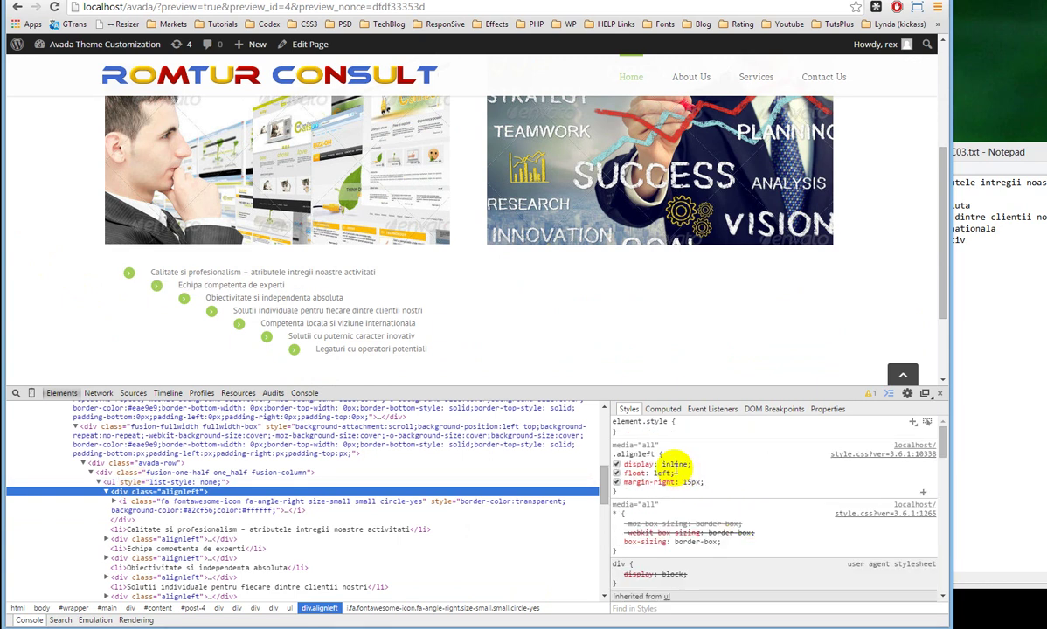
click(675, 465)
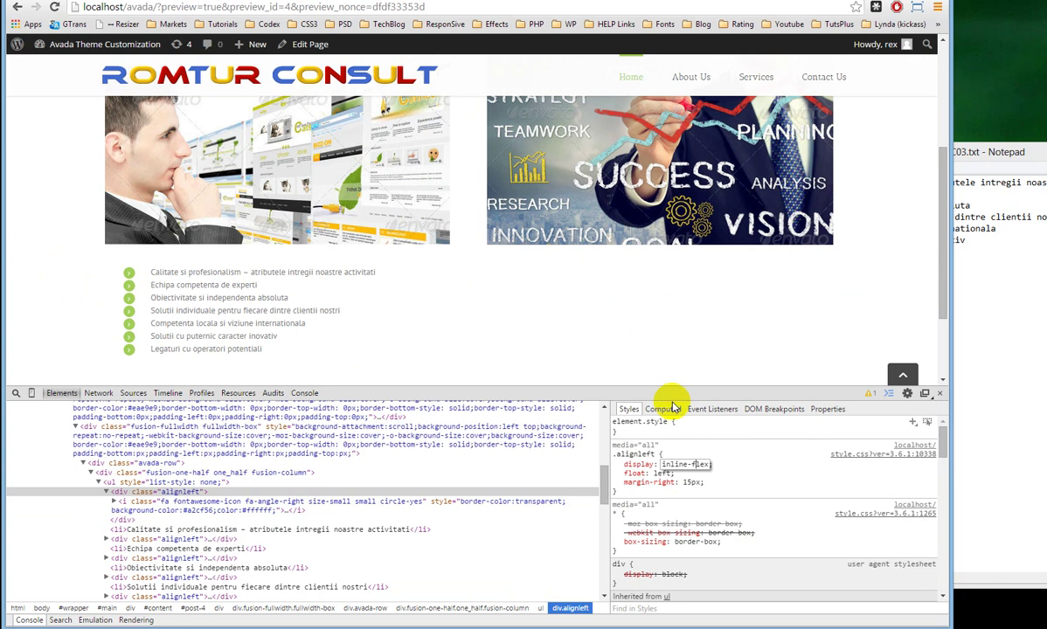
Try smaller margin-right values in the .alignleft rule and set it to 0px
click(693, 482)
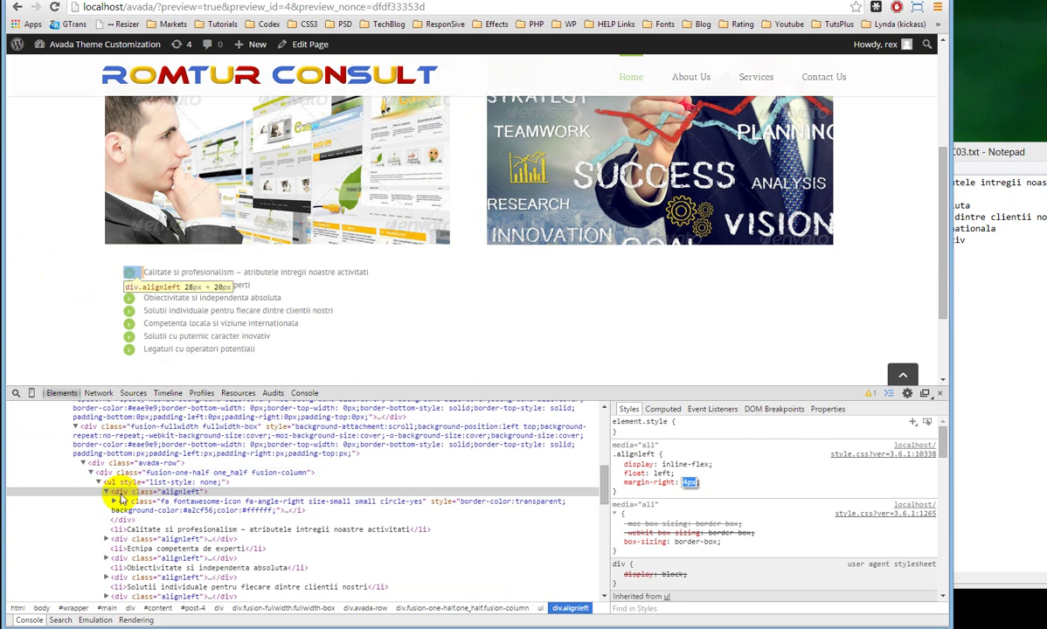
key(Down)
key(Down)
key(Down)
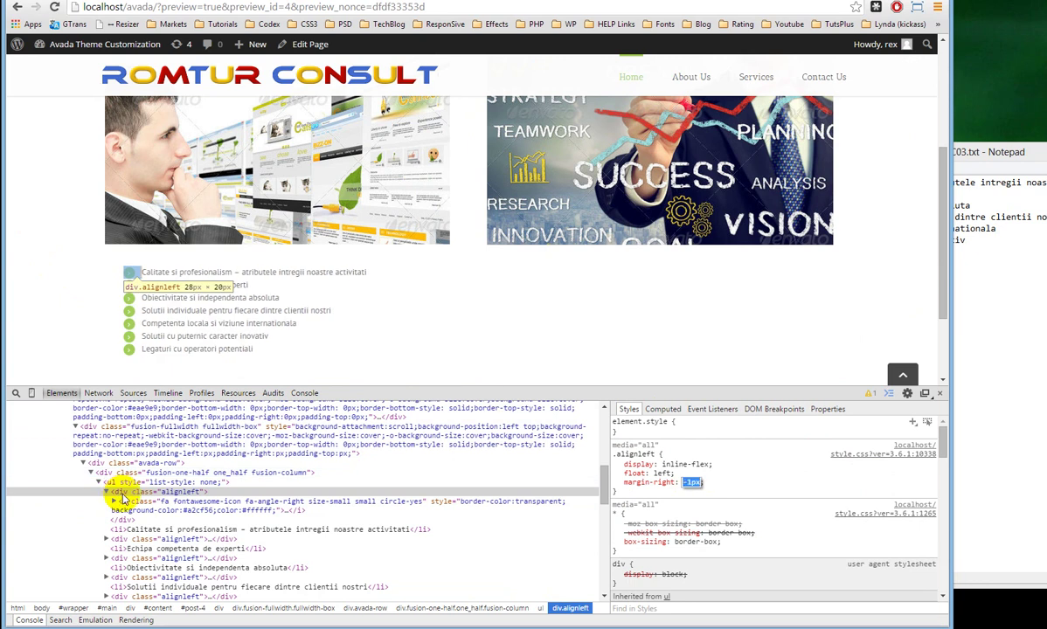
key(Down)
key(Down)
key(Down)
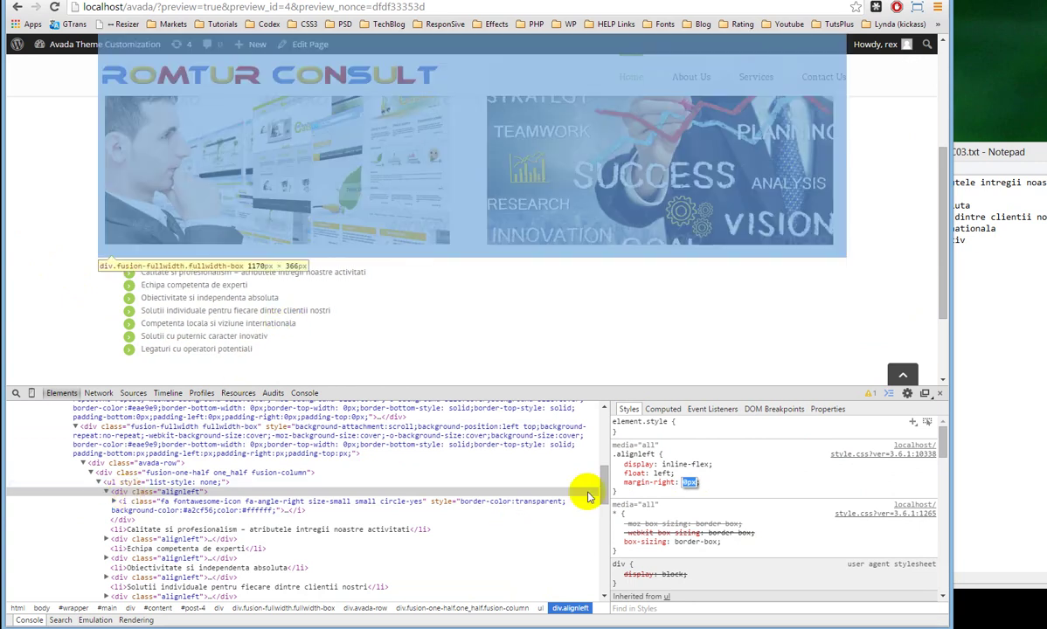
key(Return)
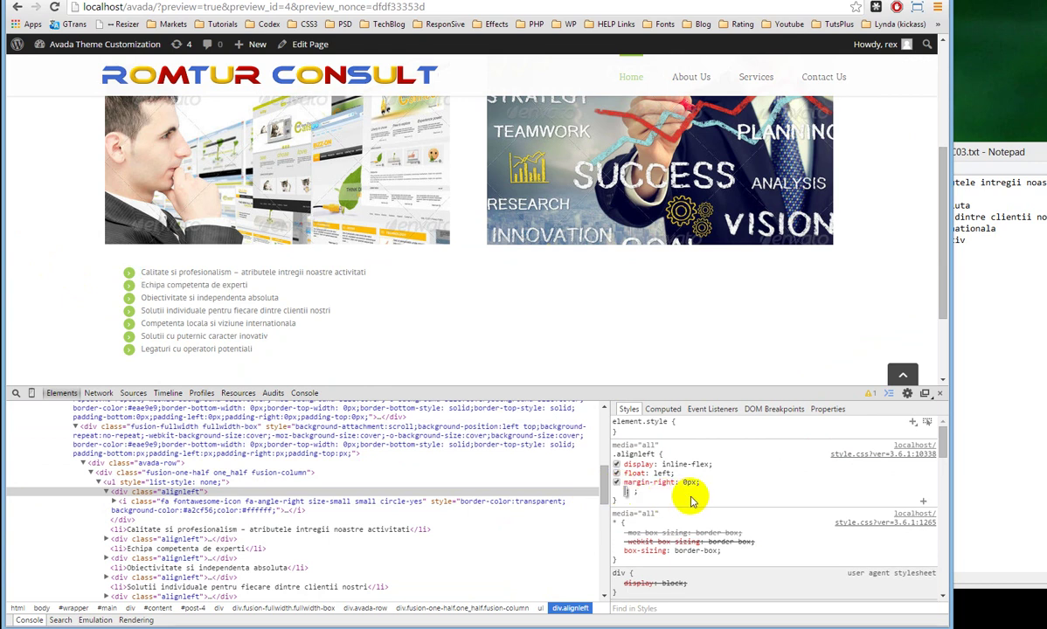
Try an inline margin-bottom on the first bullet's li in the inspector, starting at 15px and settling on 10px
key(Escape)
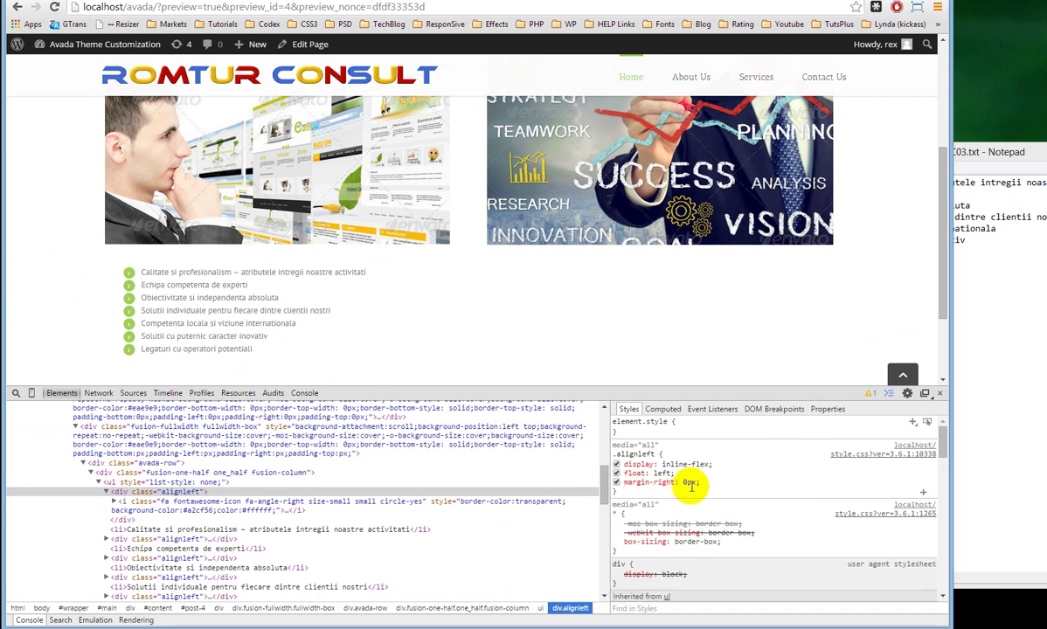
click(123, 532)
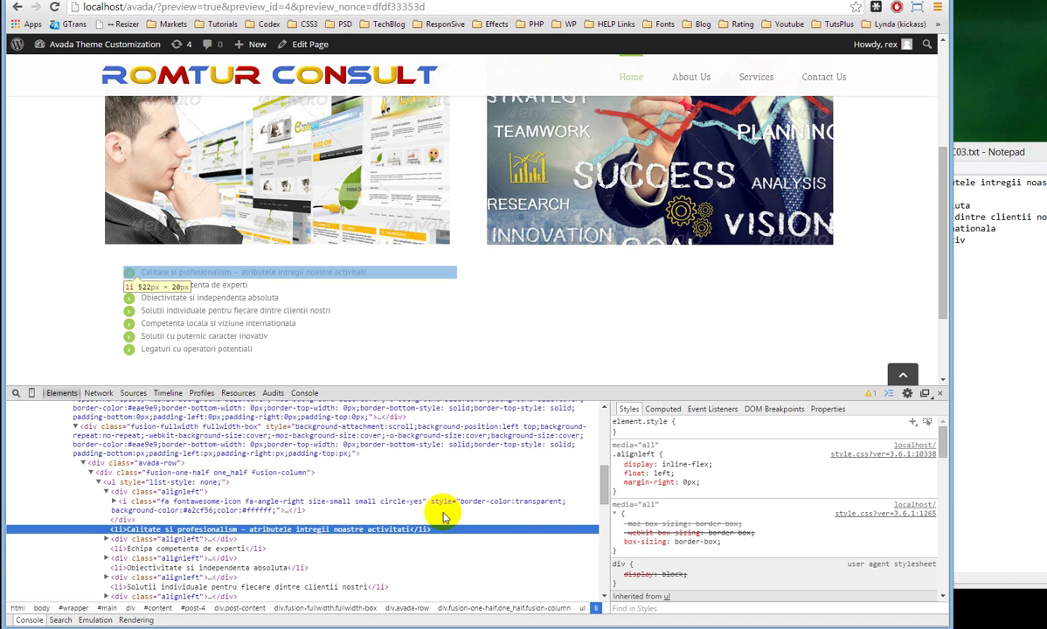
click(639, 434)
text(margin-bottom)
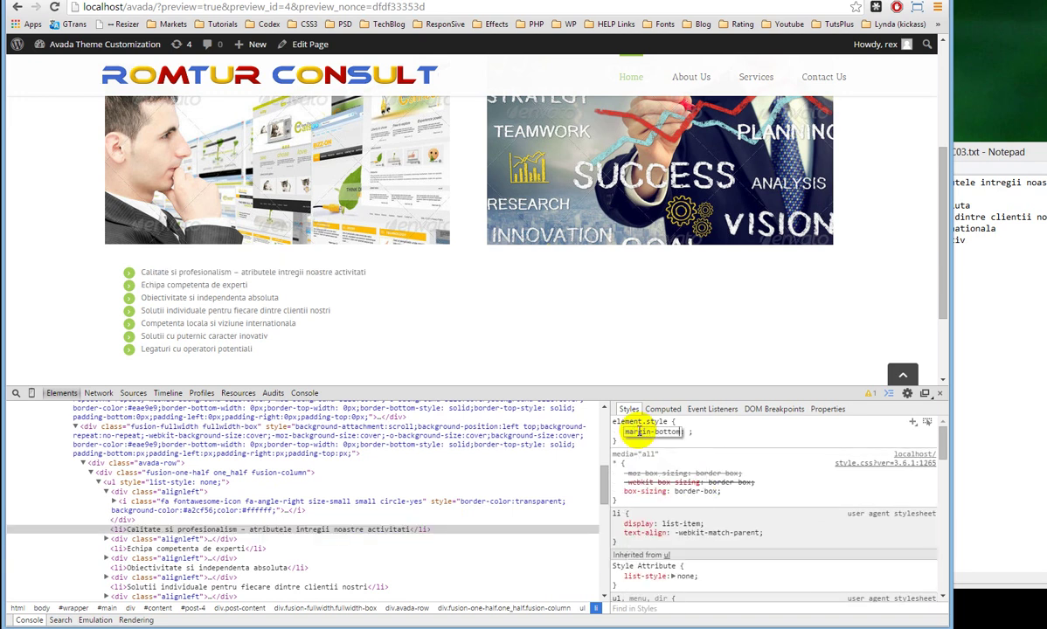
key(Tab)
text(15px)
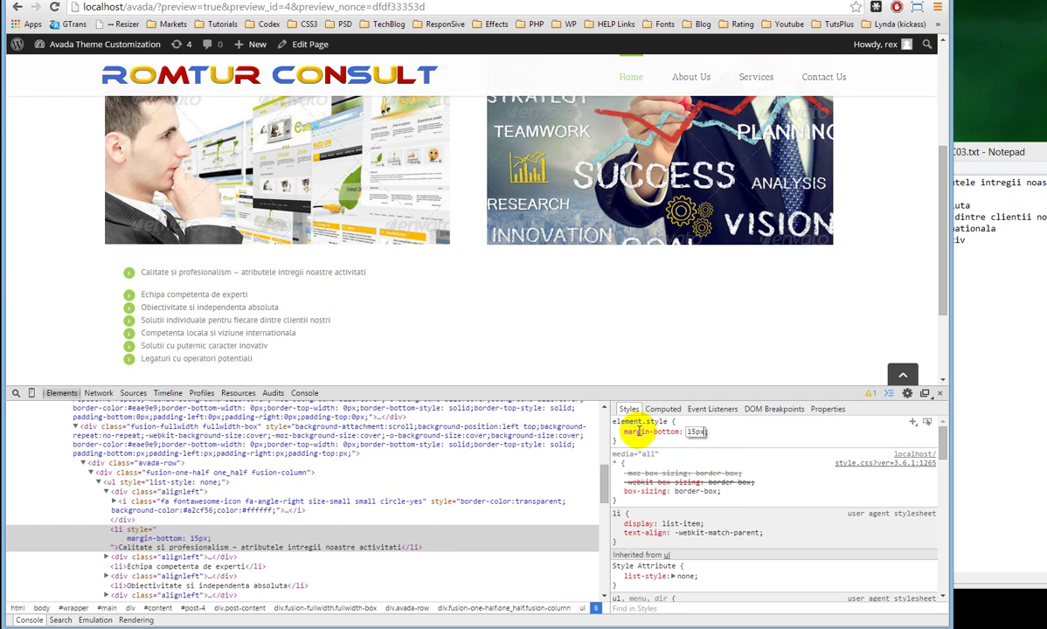
key(Down)
key(Down)
key(Down)
key(Up)
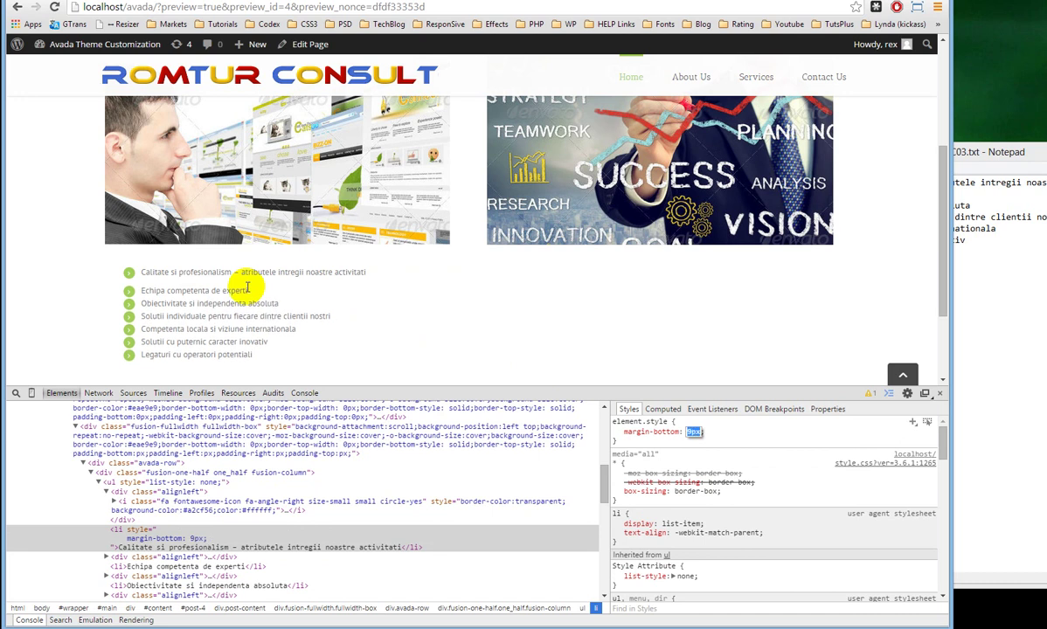
key(Up)
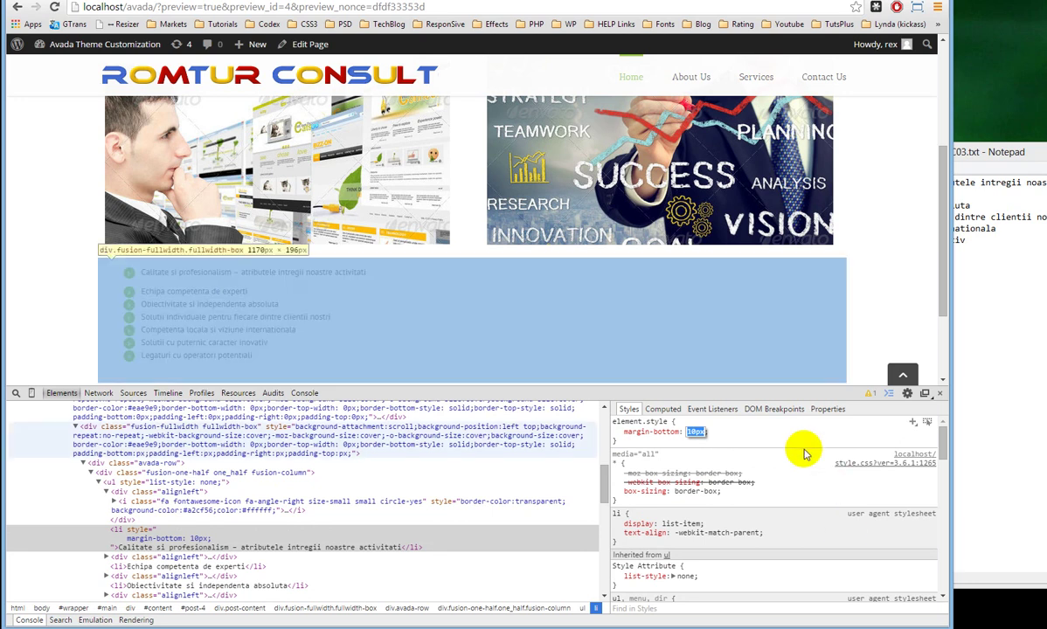
click(122, 532)
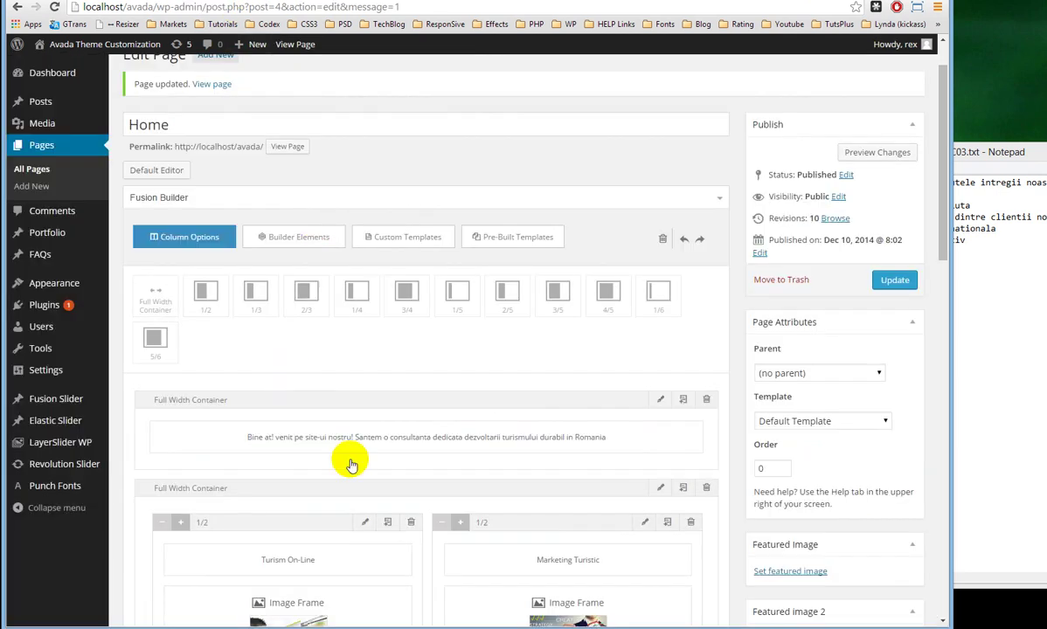
Examine the bullet text block's HTML source and compare it with the first list item's markup in the preview
scroll(351, 461, down, 5)
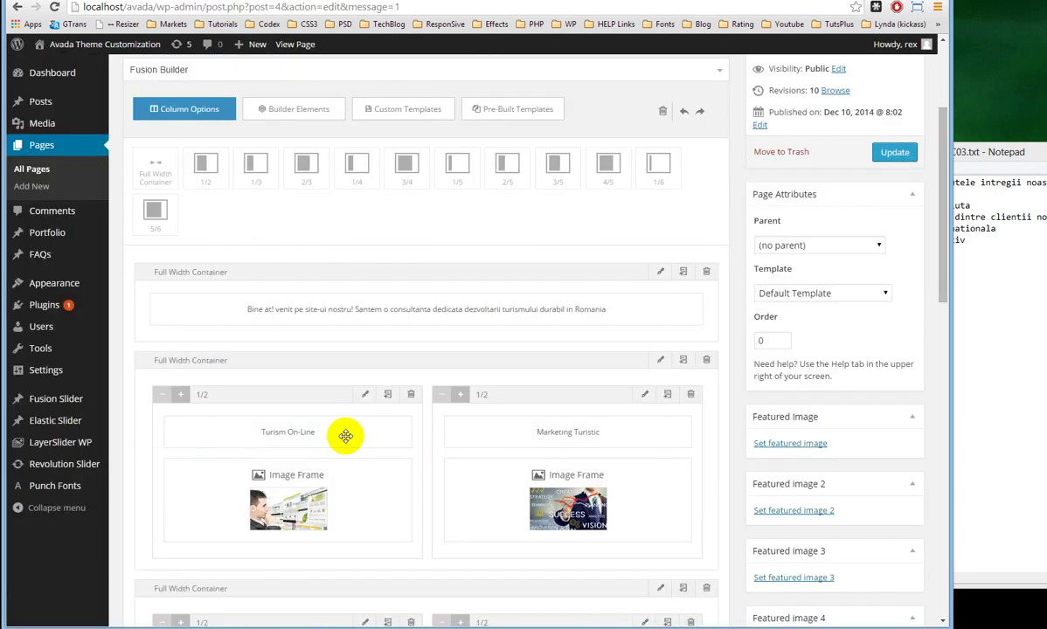
scroll(302, 492, down, 4)
scroll(472, 253, up, 2)
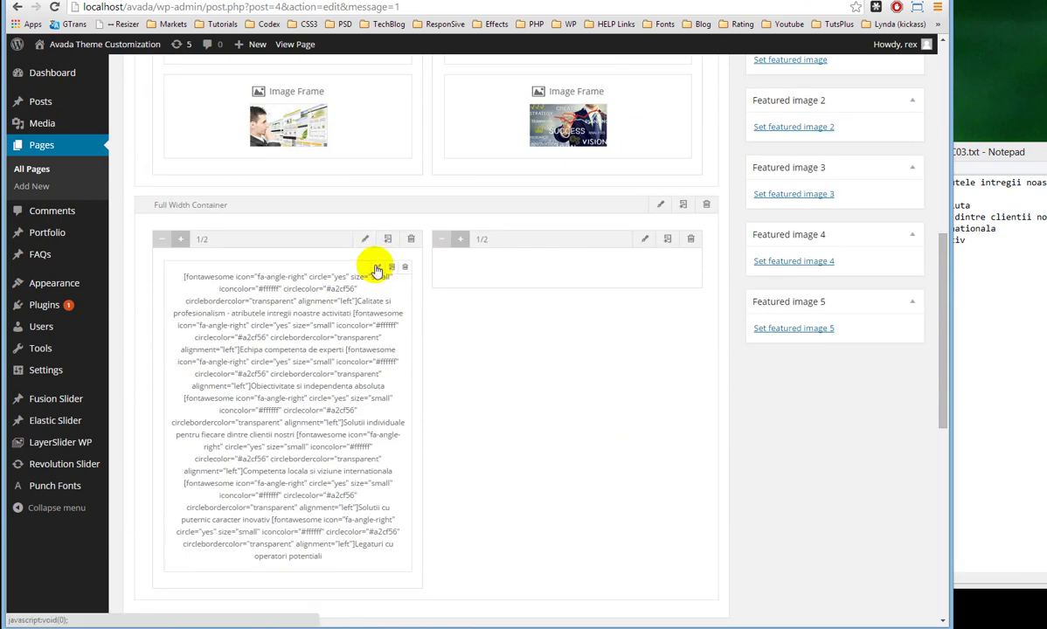
click(377, 271)
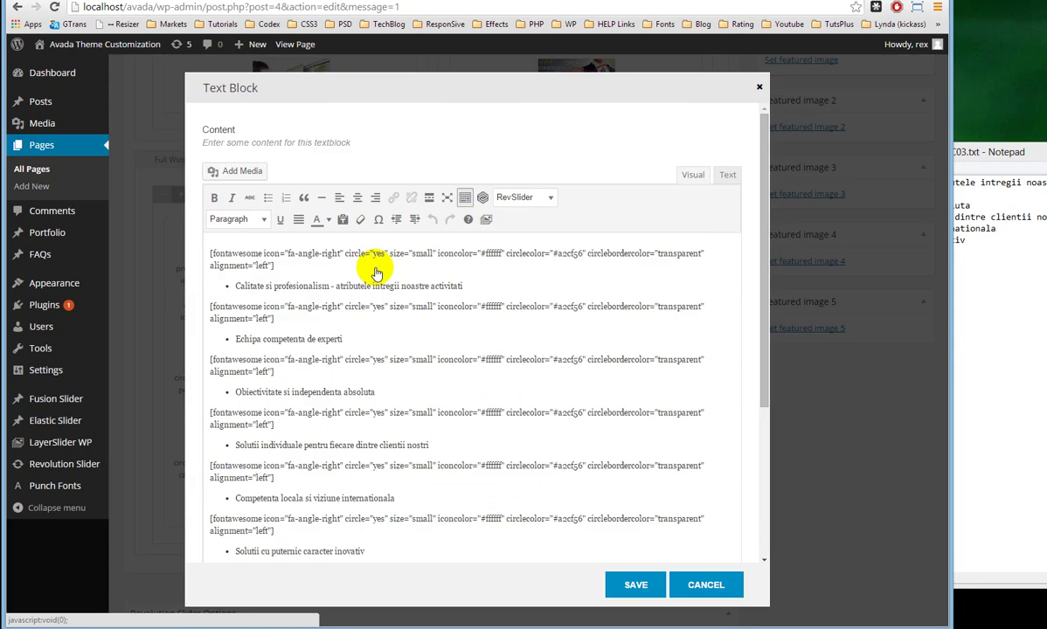
click(729, 177)
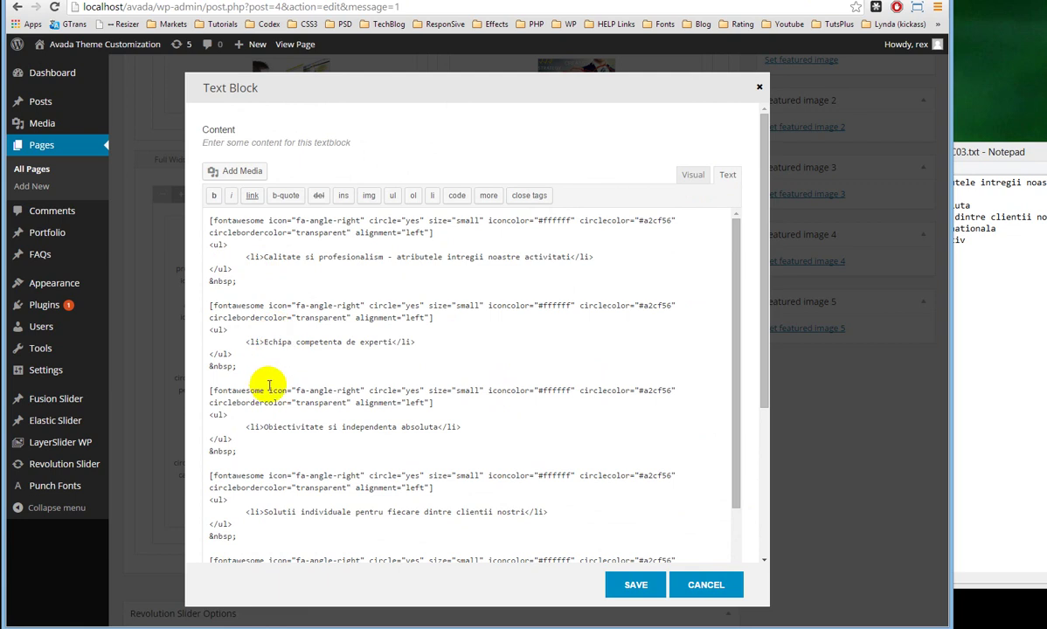
scroll(276, 502, down, 5)
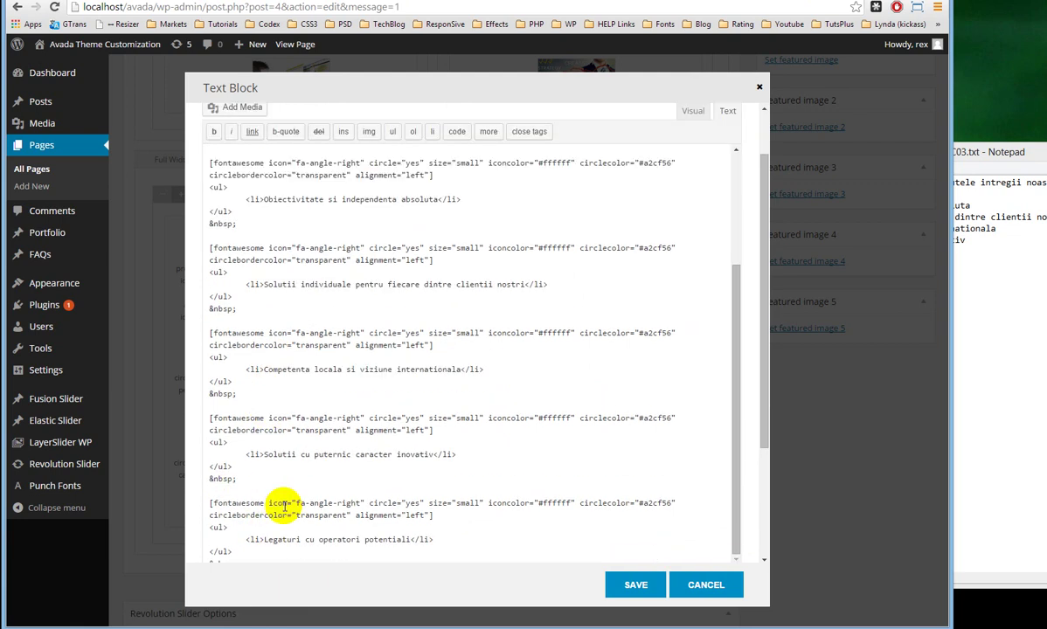
scroll(299, 257, up, 5)
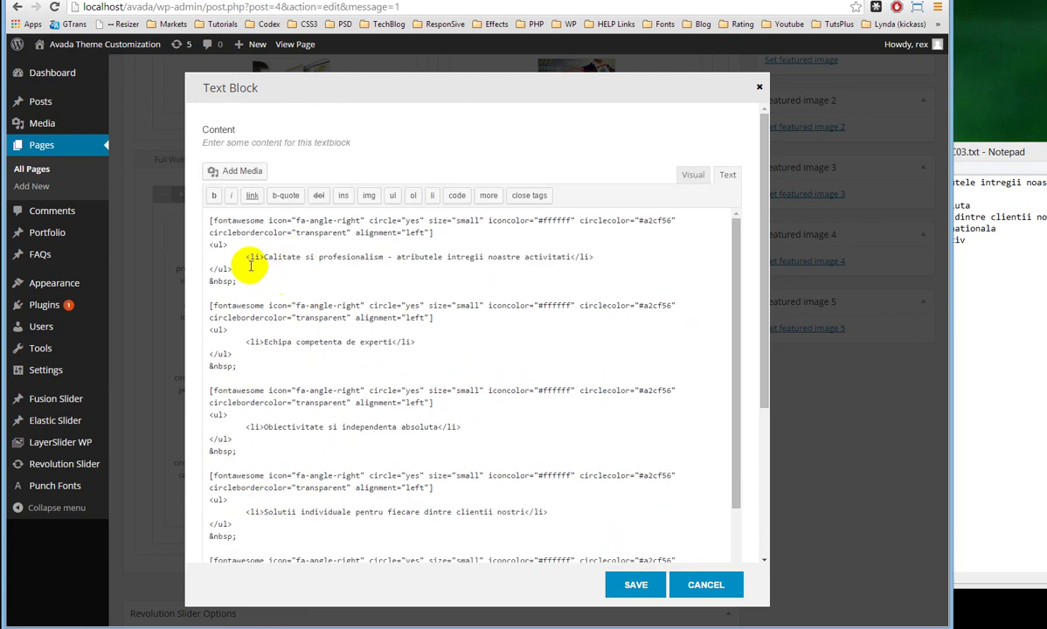
click(306, 2)
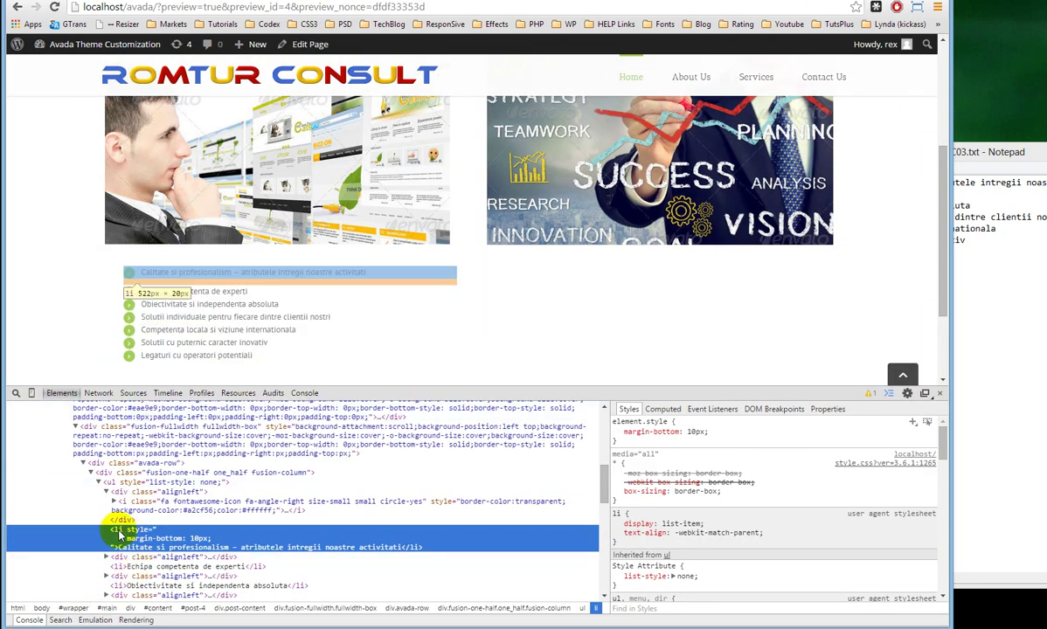
scroll(120, 535, down, 1)
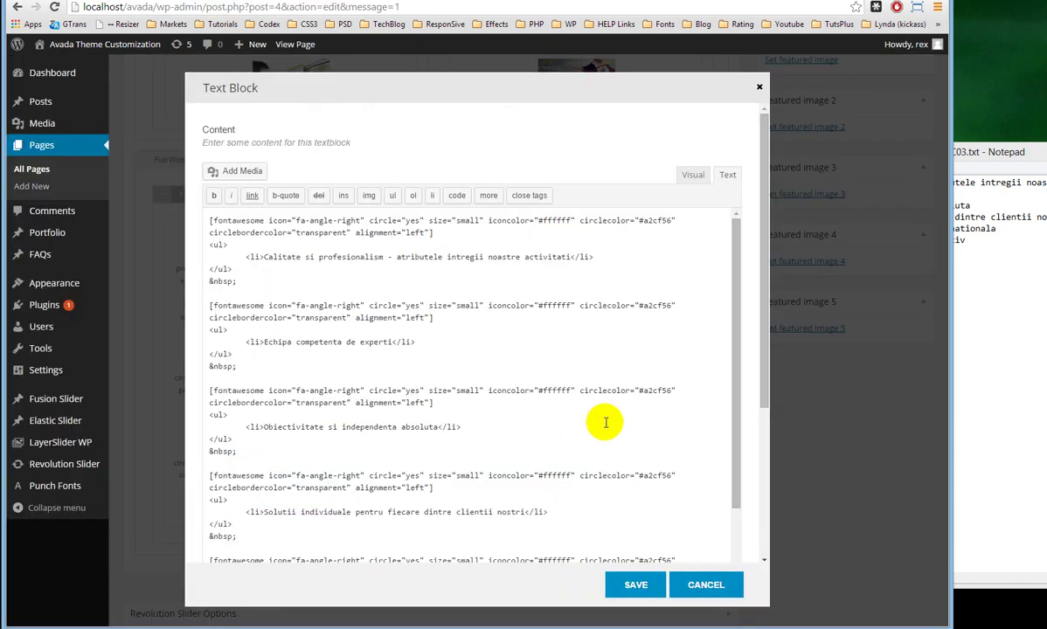
Close the text block and check the bullets' spacing and alignment in the Home page preview
click(770, 424)
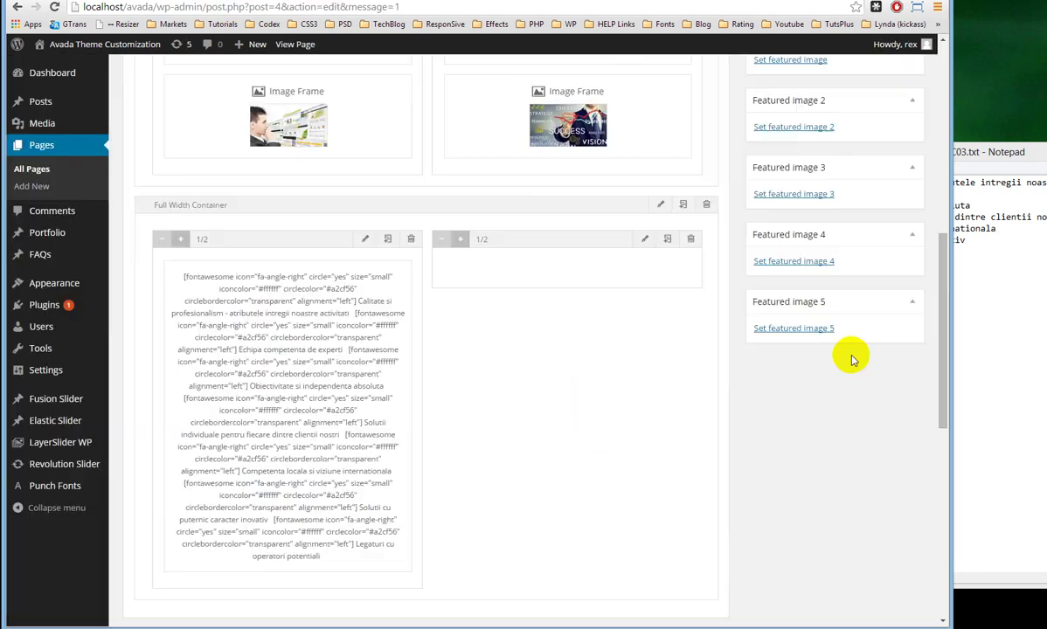
scroll(867, 346, up, 7)
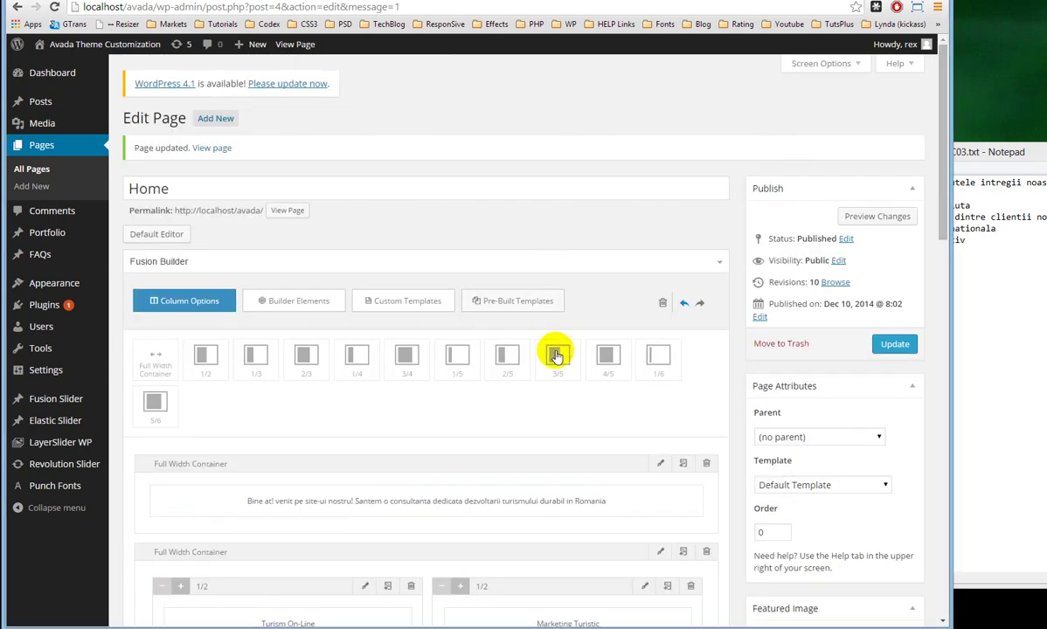
scroll(554, 350, down, 6)
mouse_move(376, 343)
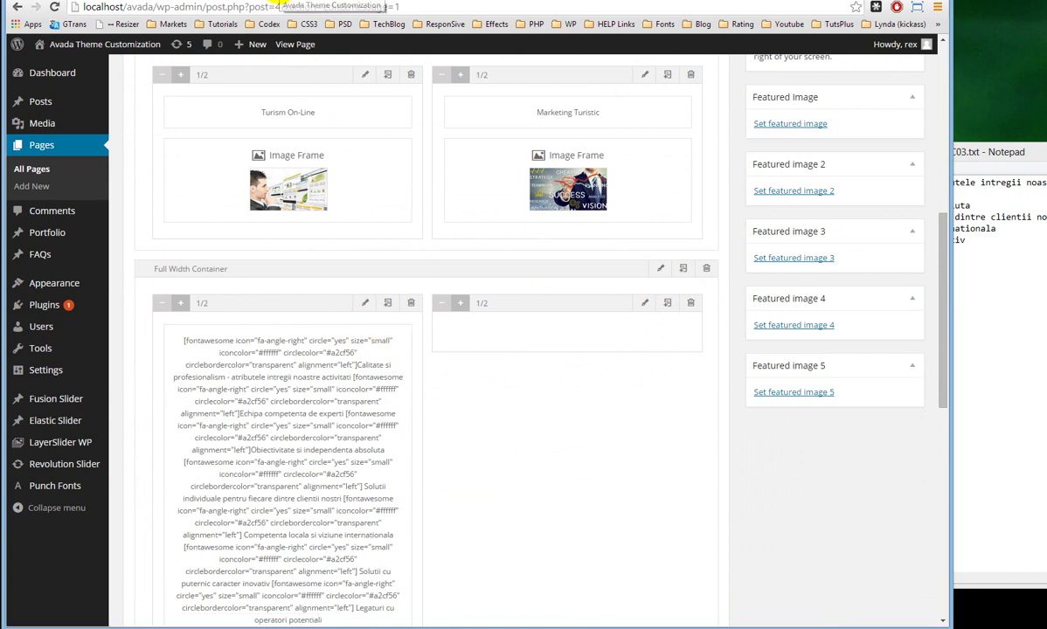
click(268, 5)
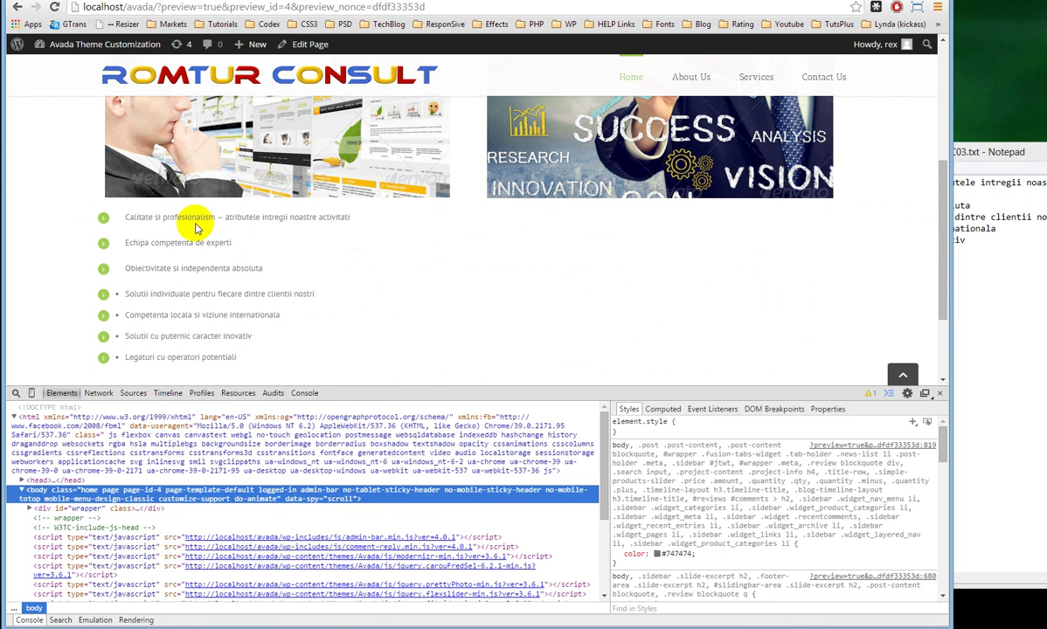
drag(107, 222, 346, 216)
click(190, 4)
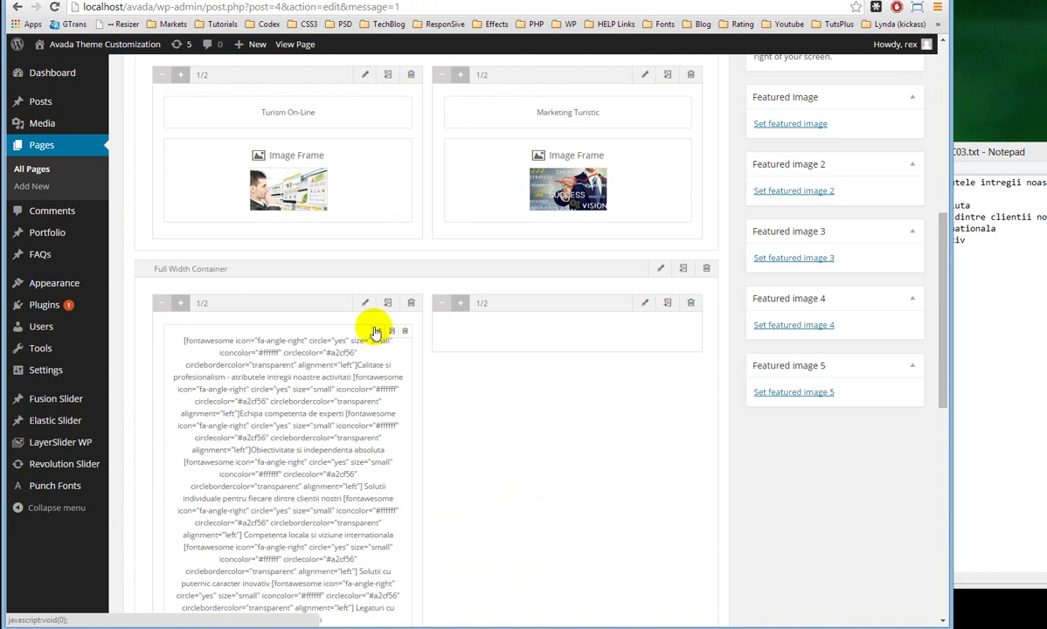
Reduce every bullet in the text block to its fontawesome shortcode followed directly by its text, without list tags, and save the block
click(376, 329)
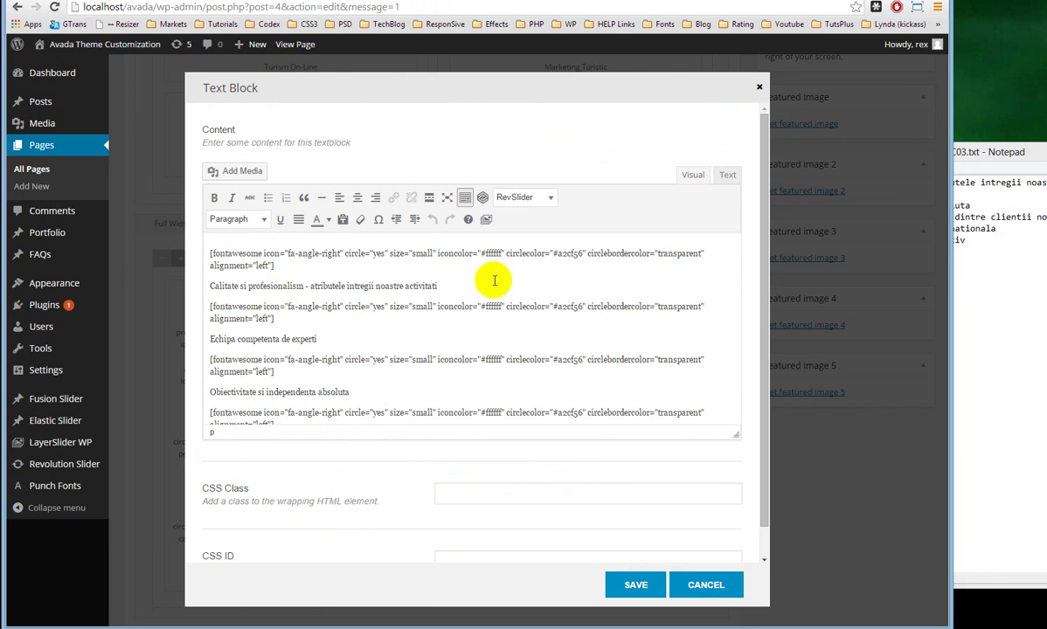
click(727, 175)
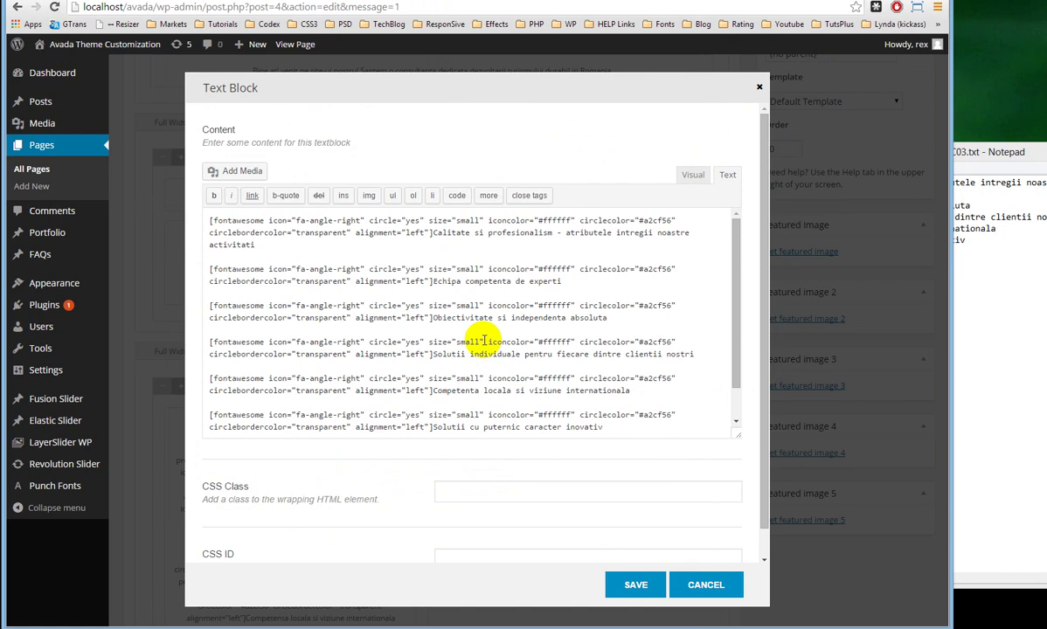
scroll(479, 339, down, 2)
scroll(479, 345, up, 2)
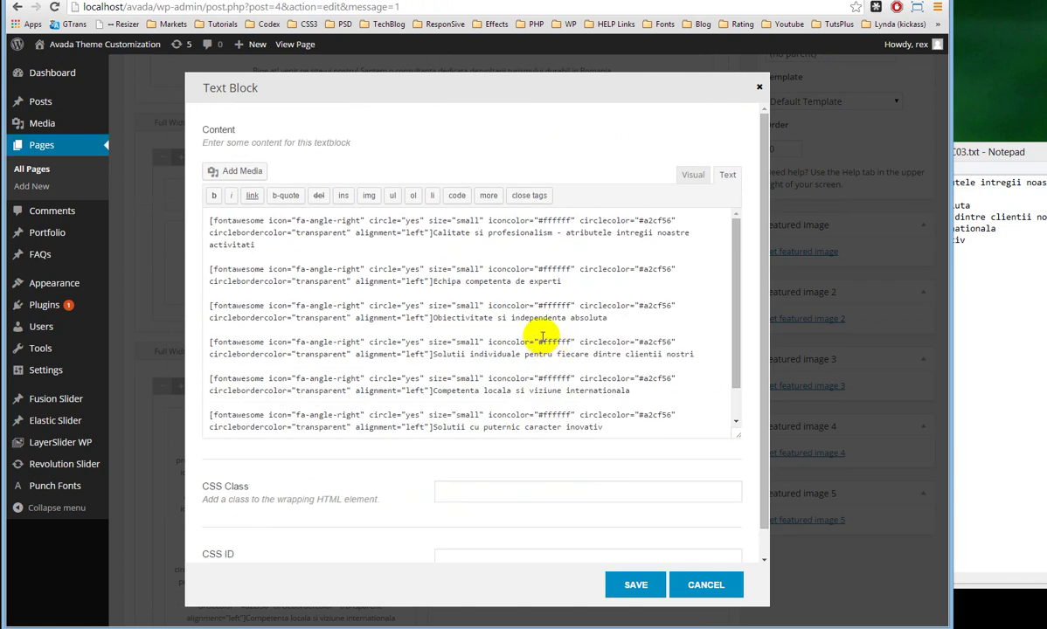
click(297, 256)
click(693, 175)
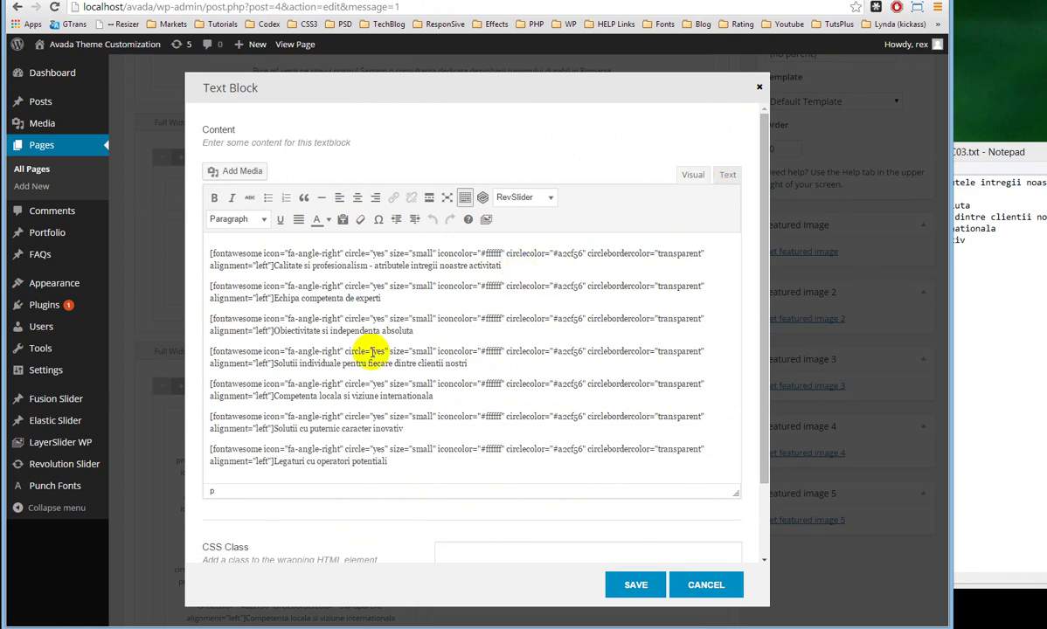
scroll(402, 393, down, 2)
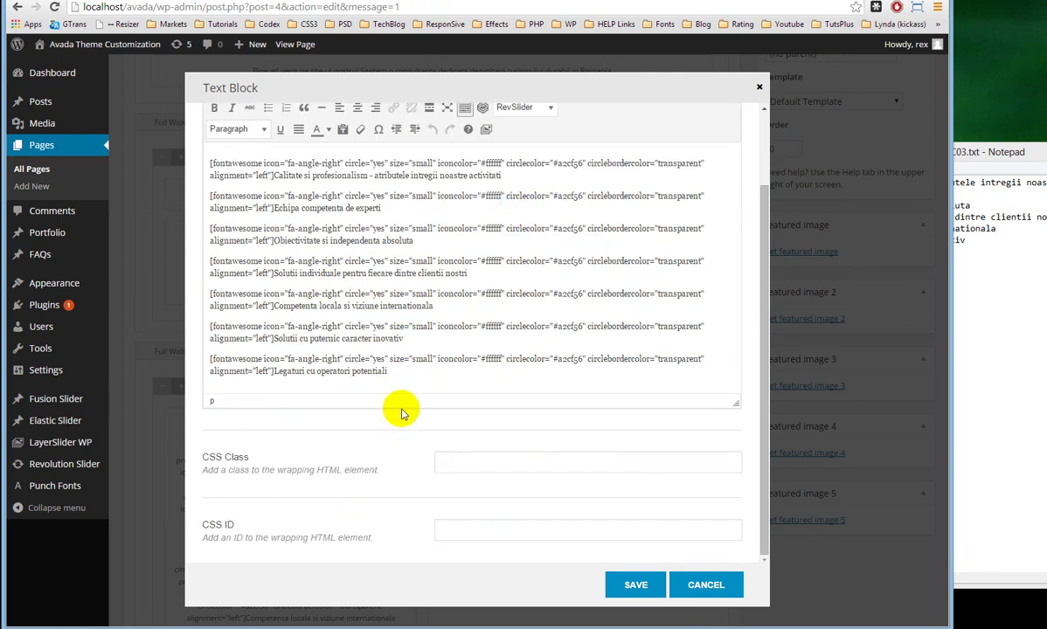
scroll(455, 334, up, 2)
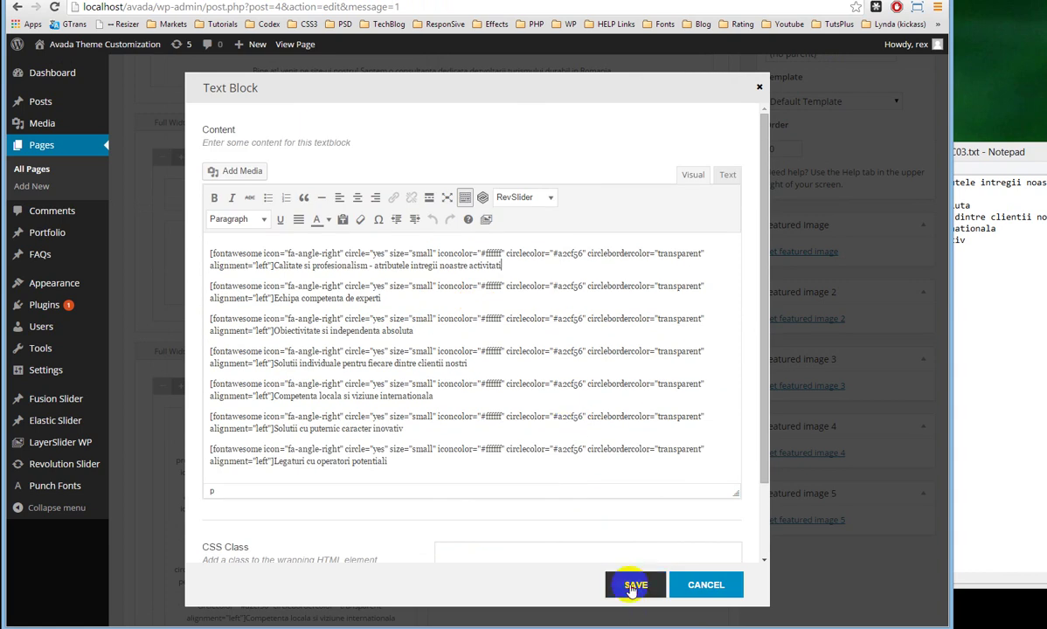
click(635, 585)
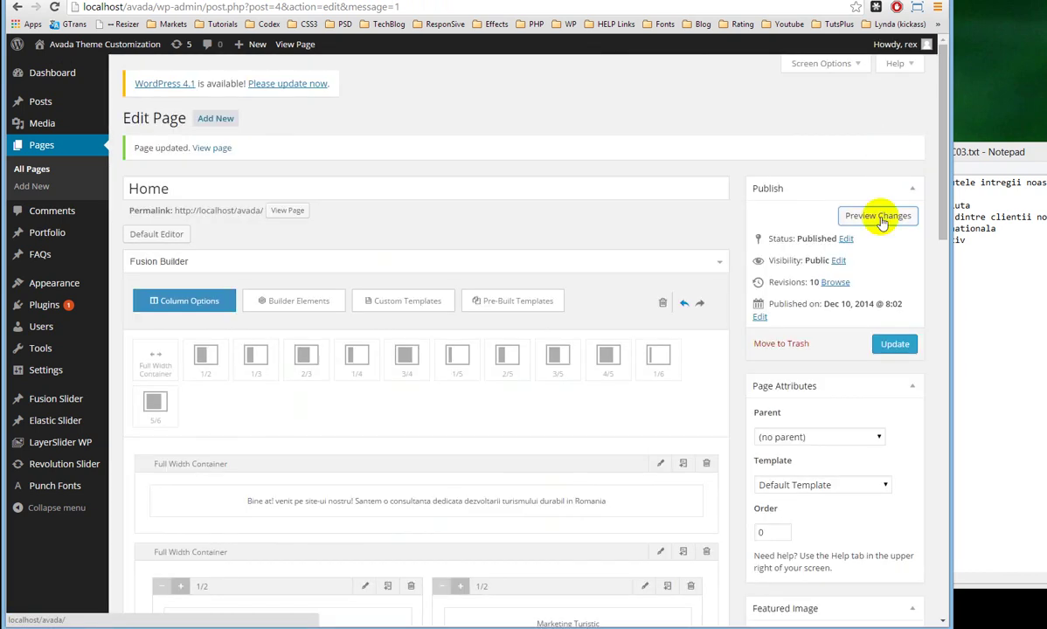
Preview the Home page down to the list-free bullets and close the developer tools
click(878, 218)
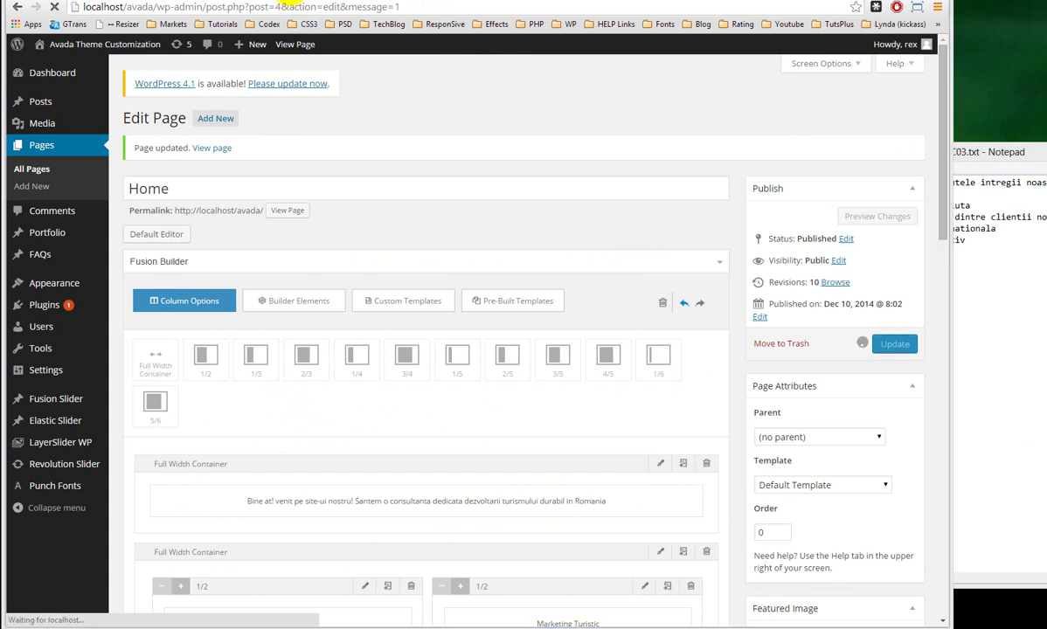
scroll(100, 223, down, 3)
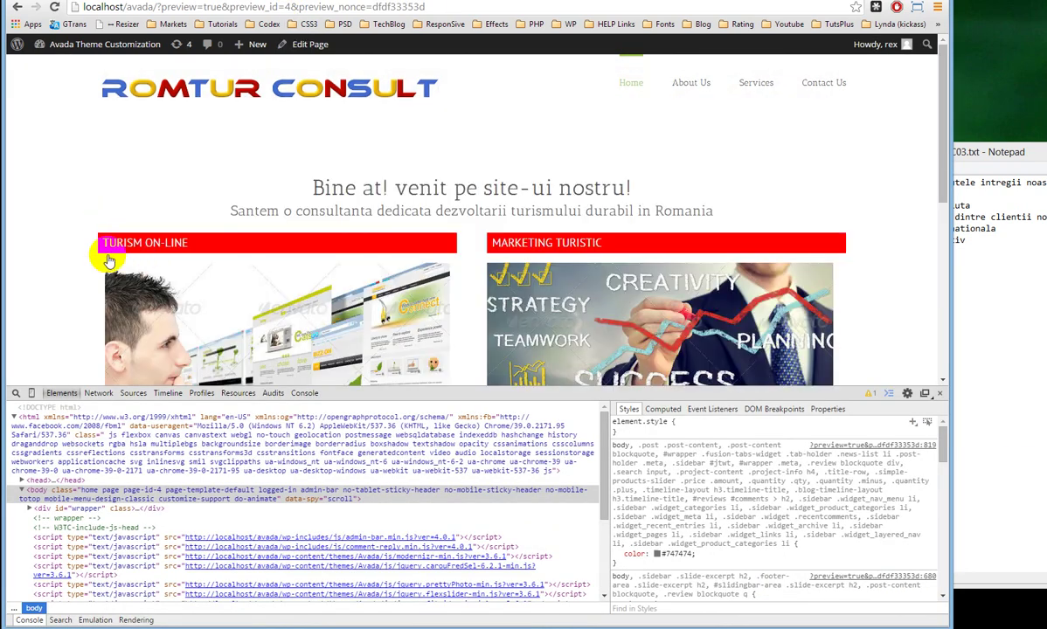
scroll(82, 246, down, 4)
scroll(131, 218, up, 1)
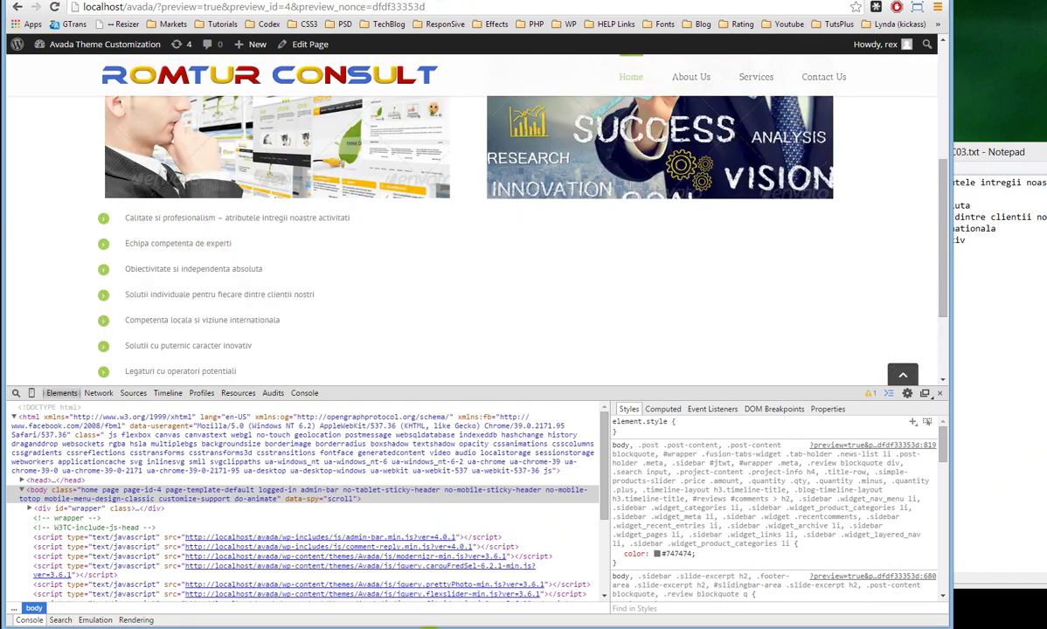
mouse_move(479, 584)
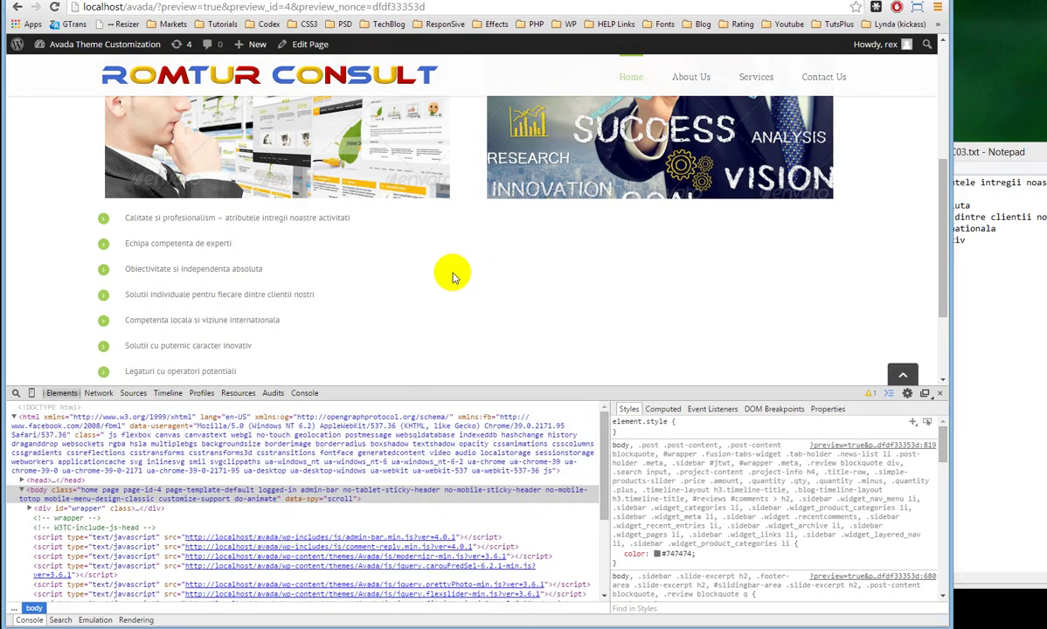
click(942, 394)
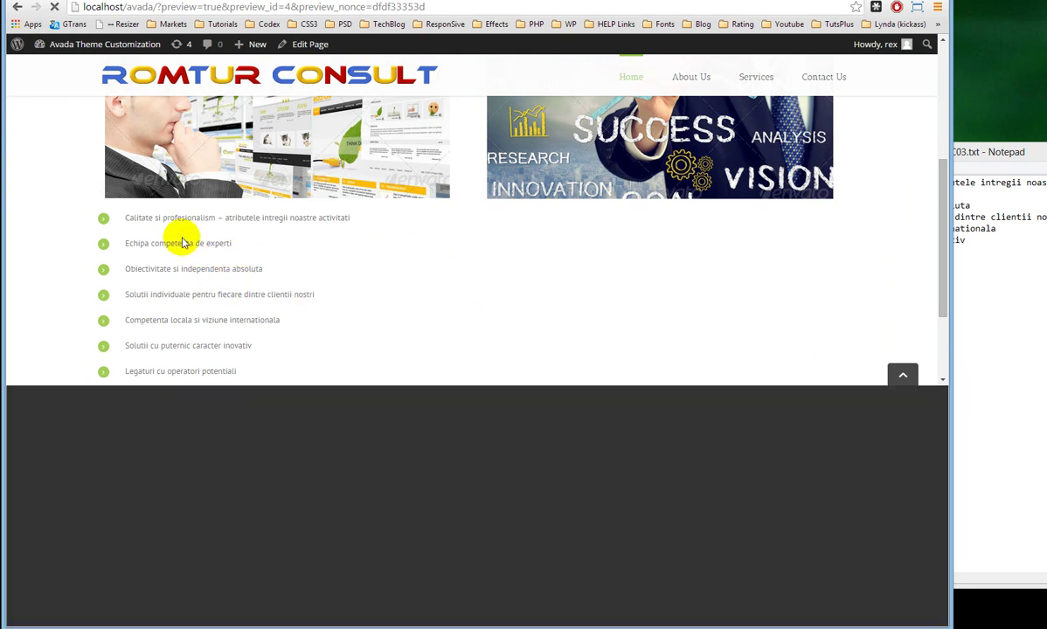